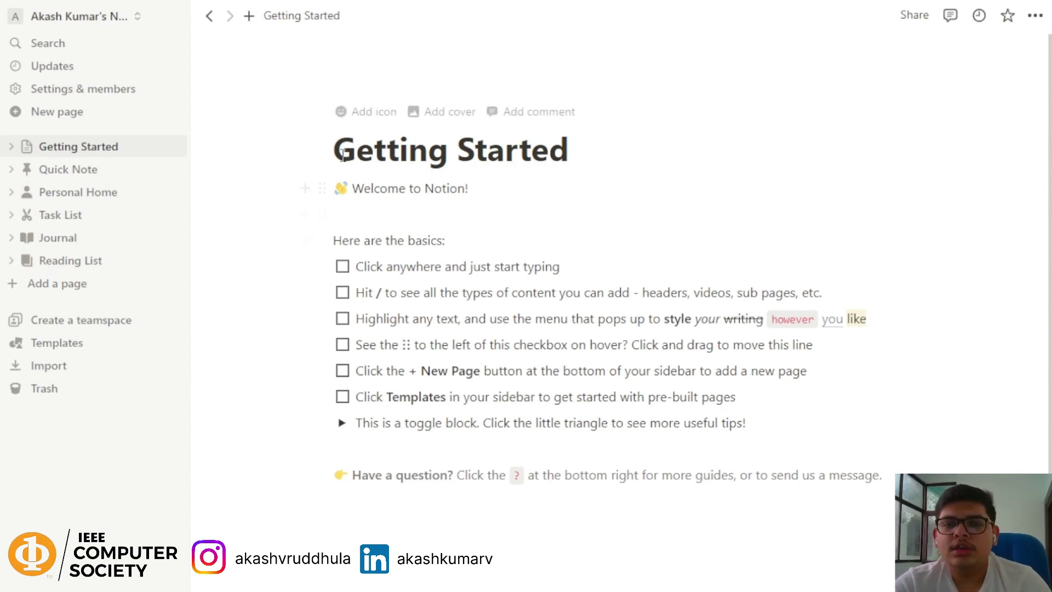
left_click_drag(332, 129, 607, 285)
left_click(656, 372)
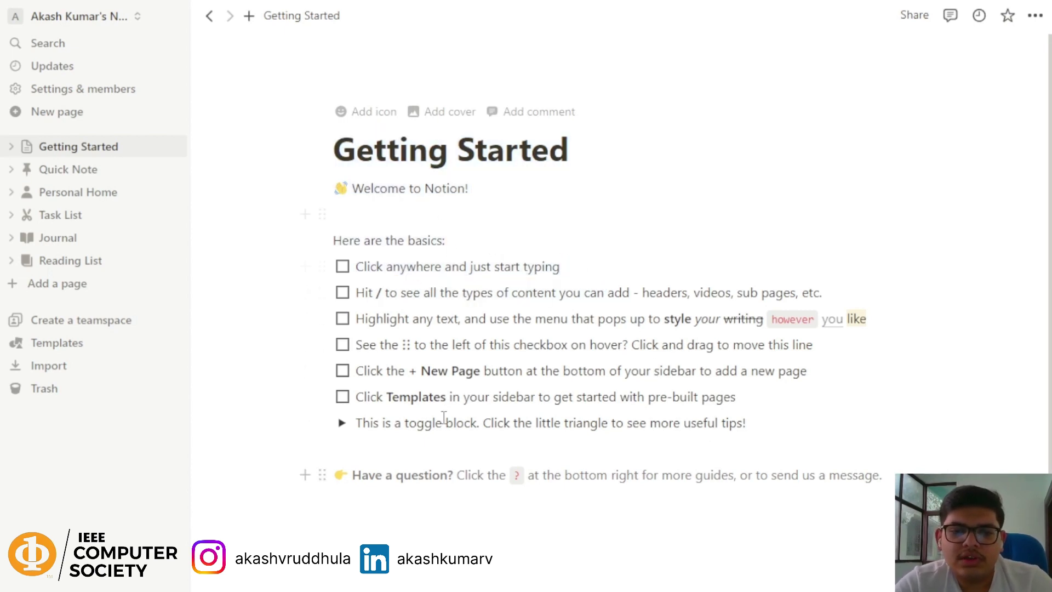
Step: Add a new page to the workspace and title it "Tech Niche"
left_click(28, 288)
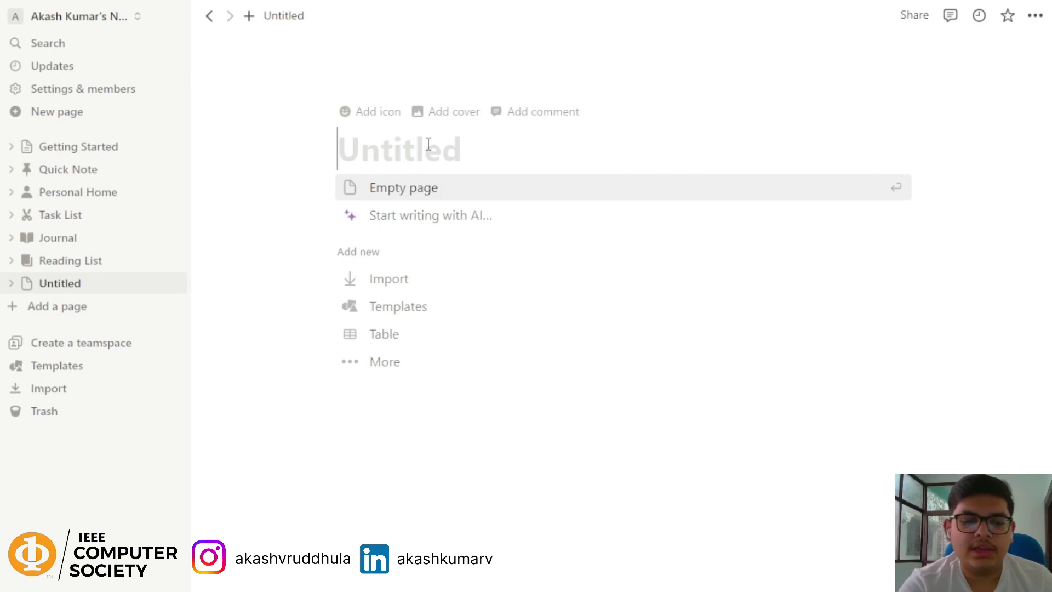
type("Tech Niche")
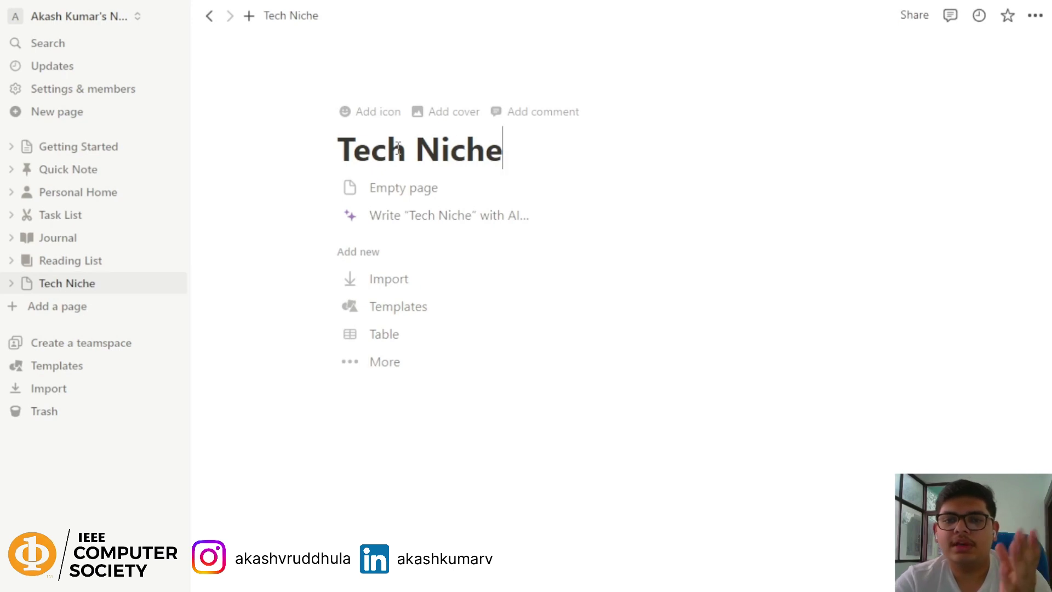
Step: Add an icon to the Tech Niche page and look through the available emojis
left_click(378, 111)
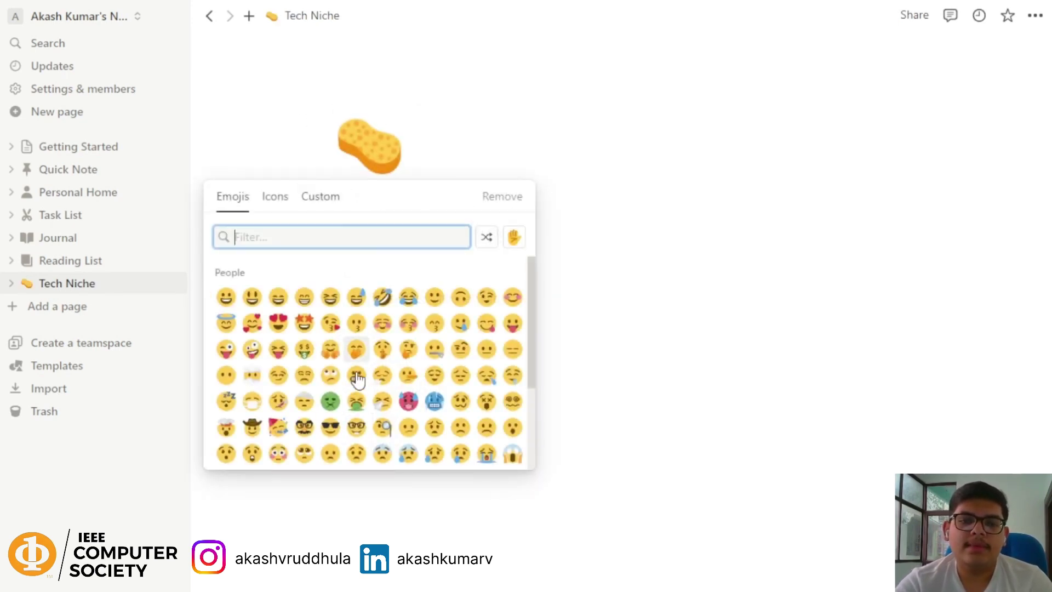
scroll(356, 372, "down", 3)
scroll(408, 364, "down", 3)
scroll(408, 364, "down", 4)
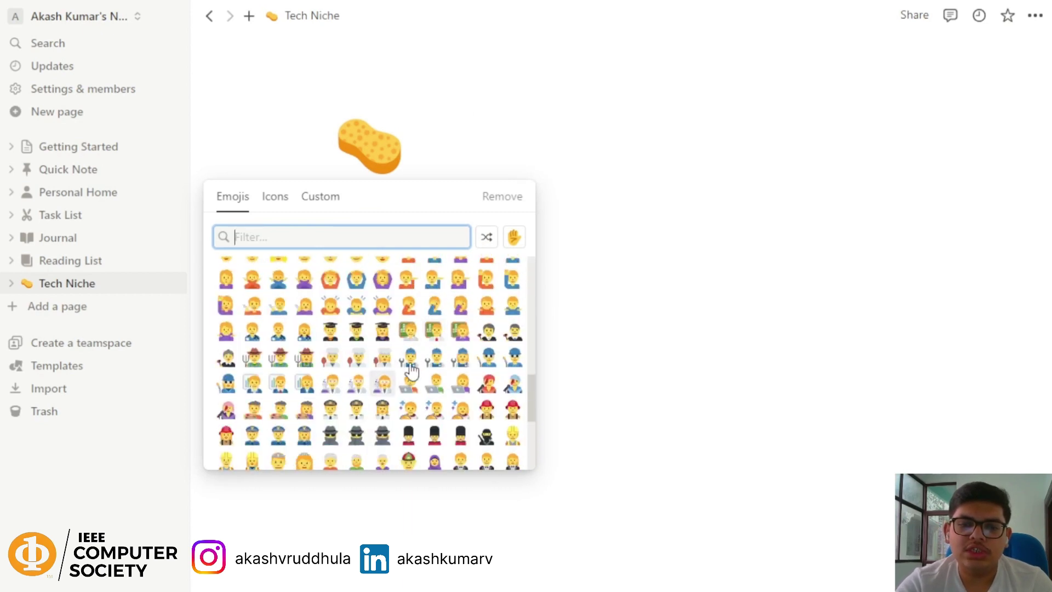
scroll(386, 357, "up", 7)
scroll(384, 354, "up", 3)
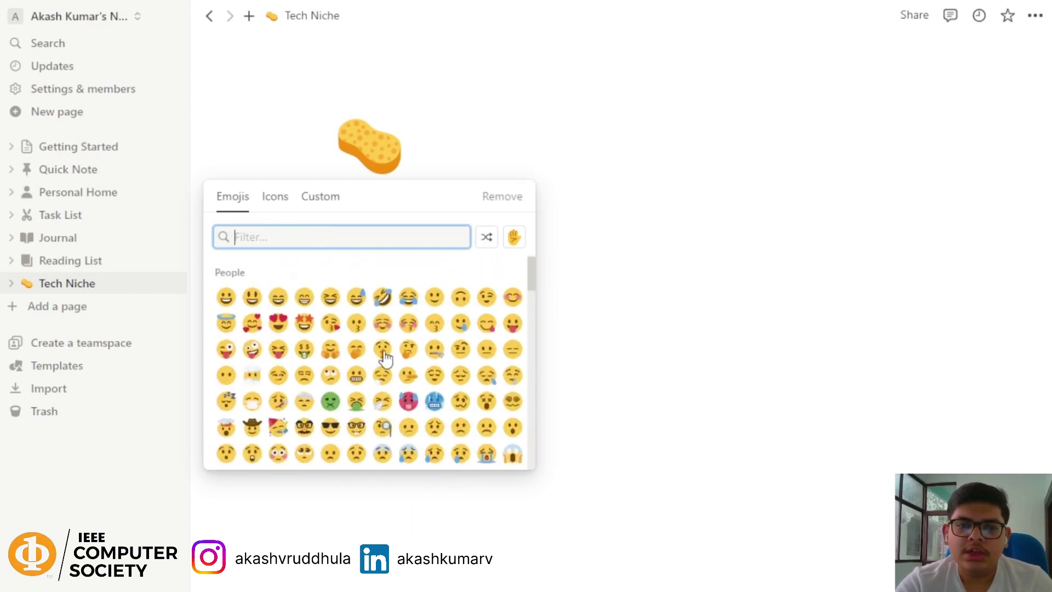
Step: Browse the set of built-in icons offered for the page
left_click(280, 198)
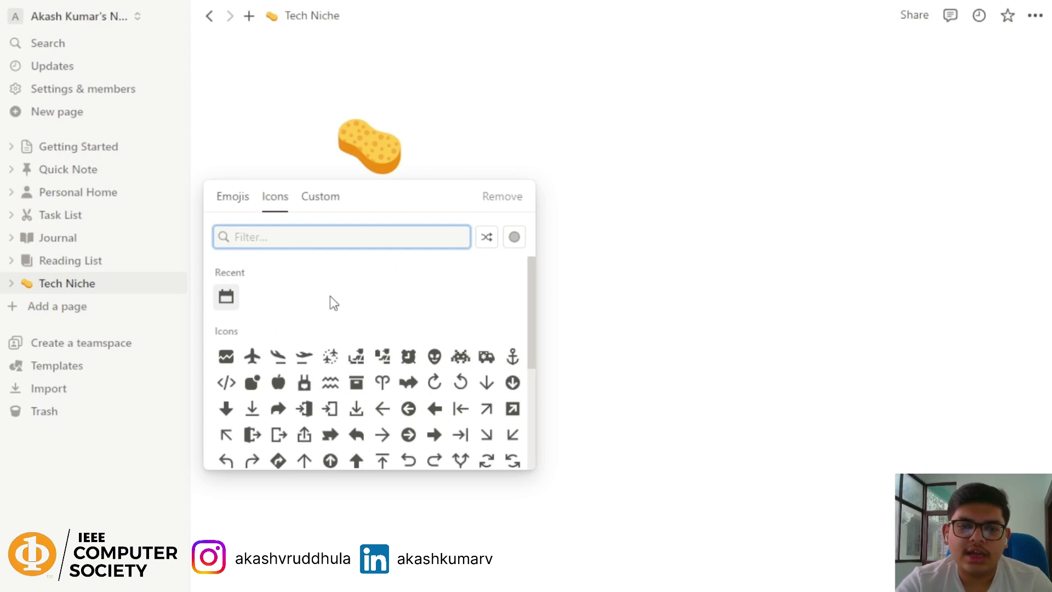
scroll(330, 297, "down", 3)
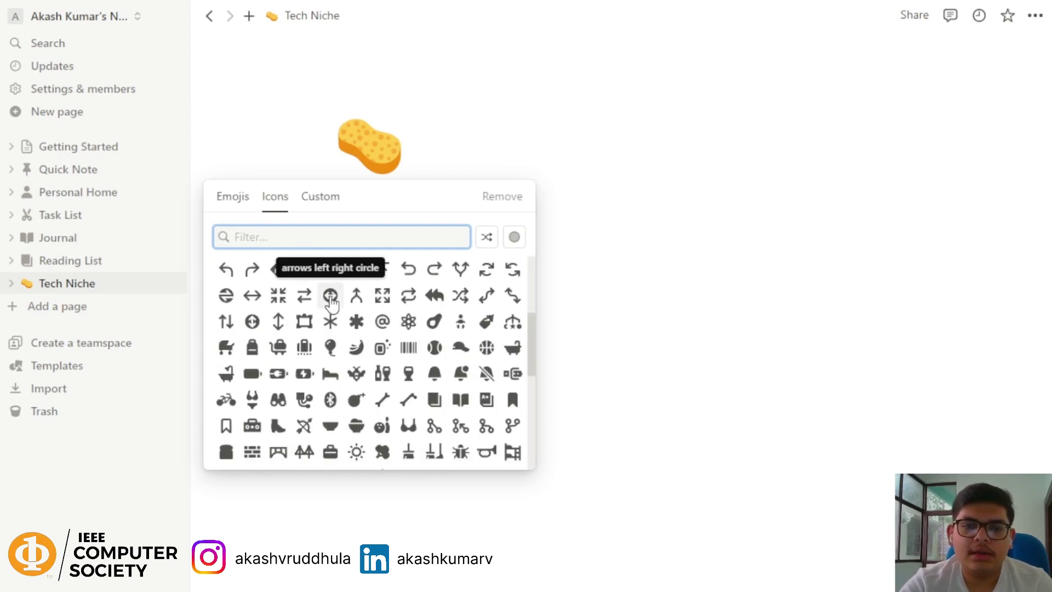
scroll(296, 438, "down", 5)
scroll(329, 394, "down", 5)
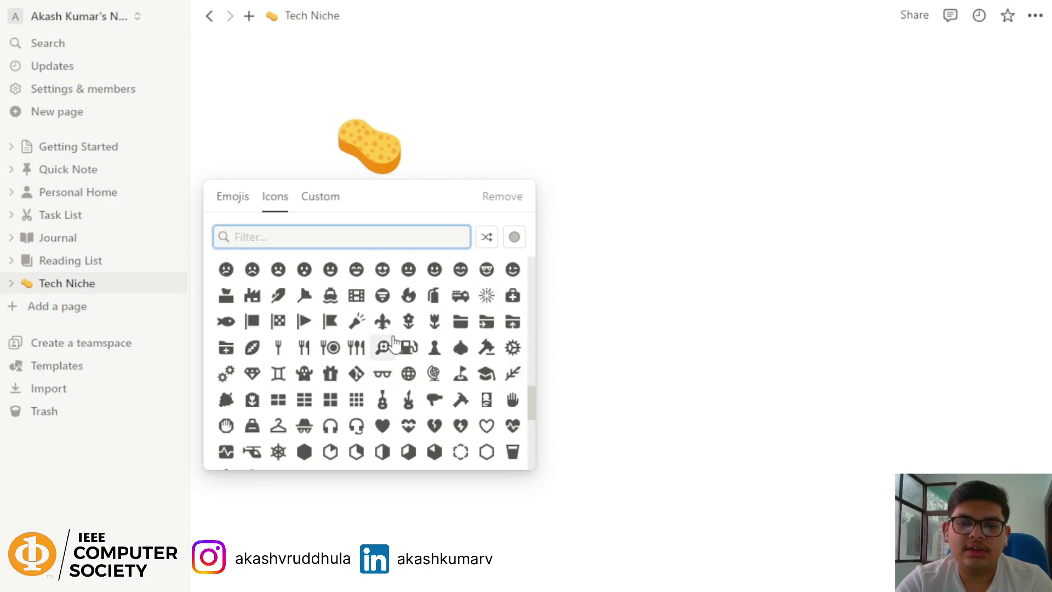
scroll(394, 339, "down", 5)
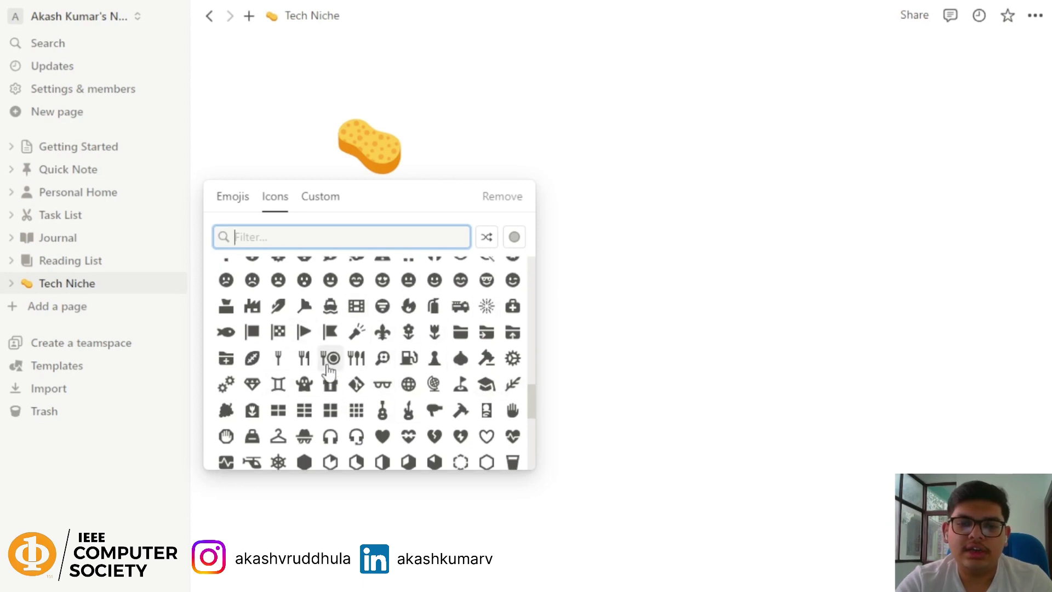
Step: Try green and blue as the colour for the built-in icons
left_click(514, 236)
left_click(510, 329)
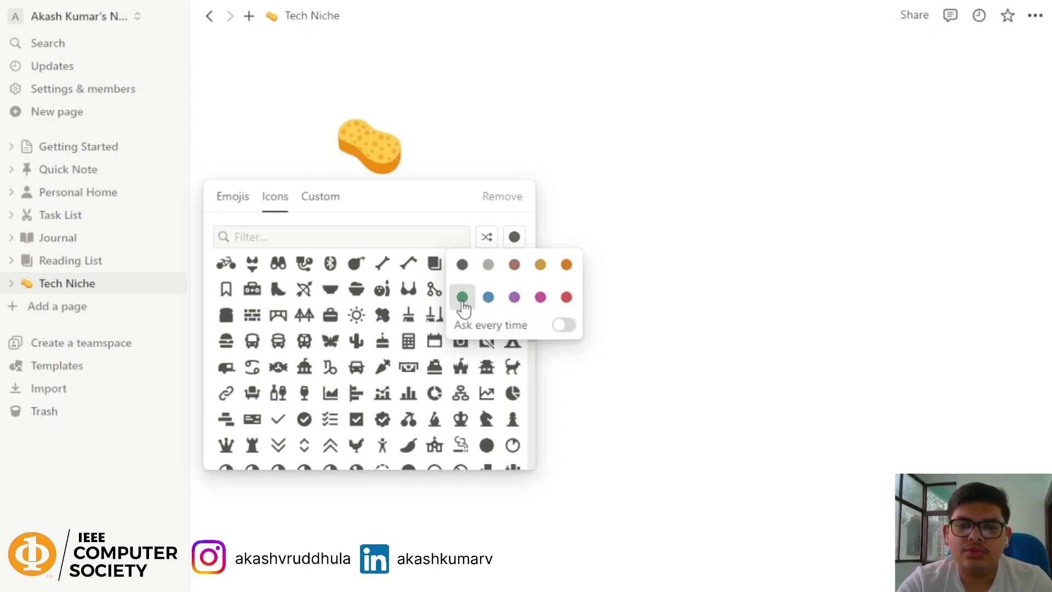
left_click(463, 298)
left_click(512, 241)
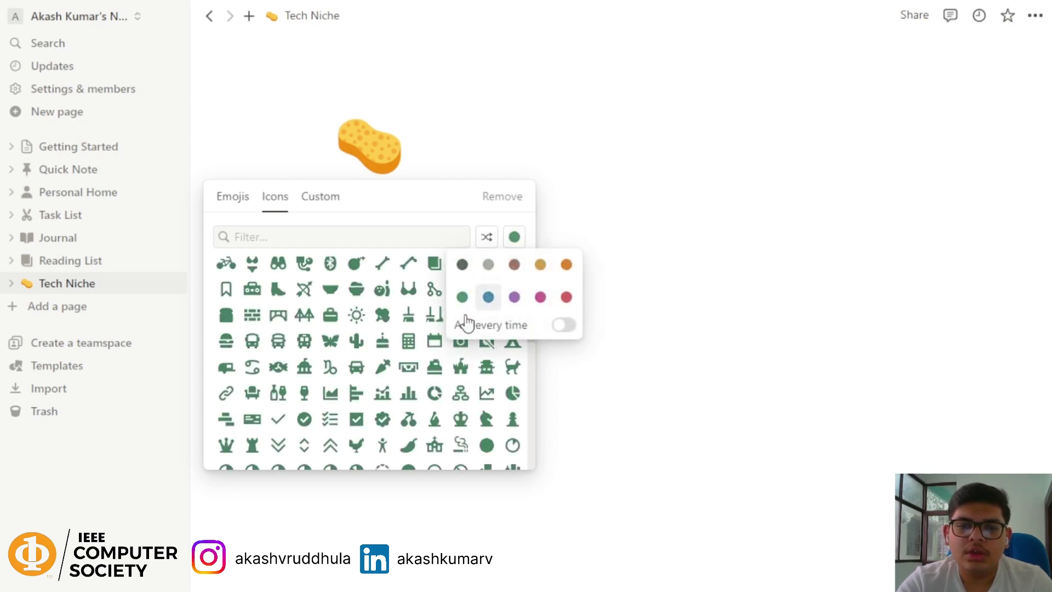
left_click(487, 296)
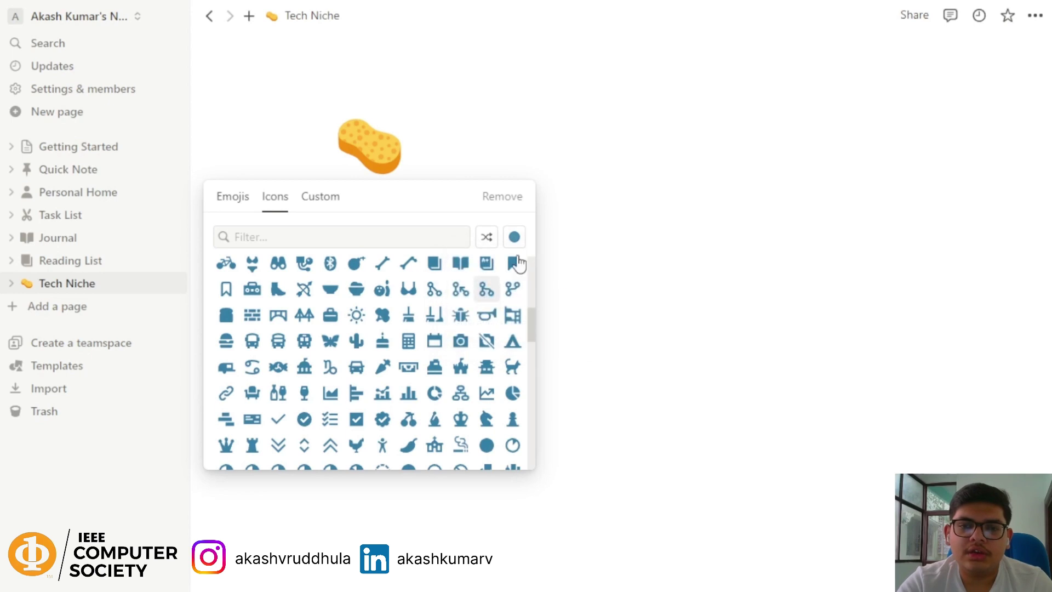
Step: Turn on "Ask every time" for the icon colour and show the colour choices for the bread icon
left_click(514, 239)
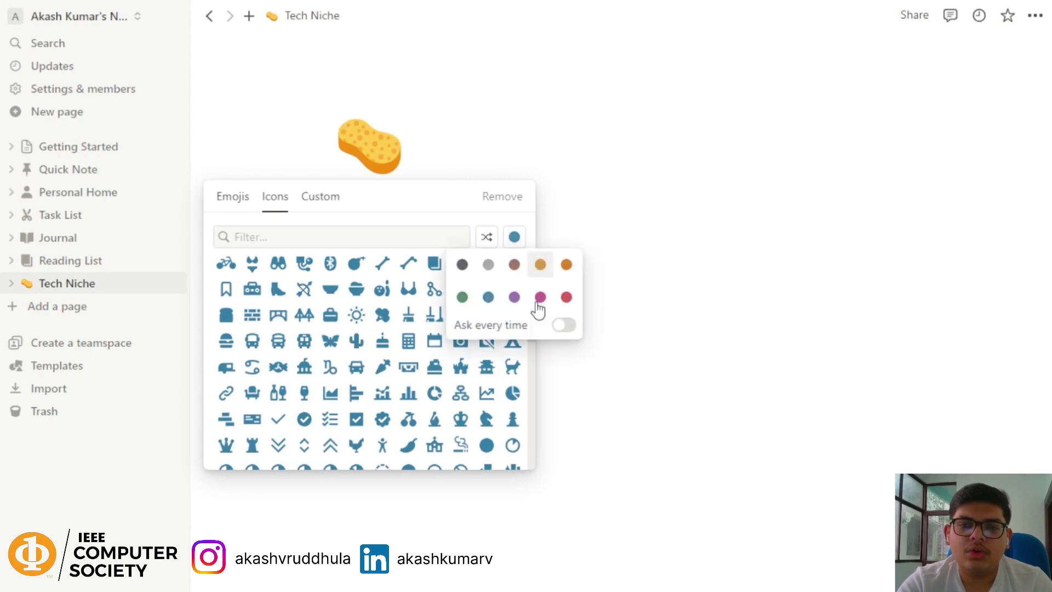
left_click(564, 326)
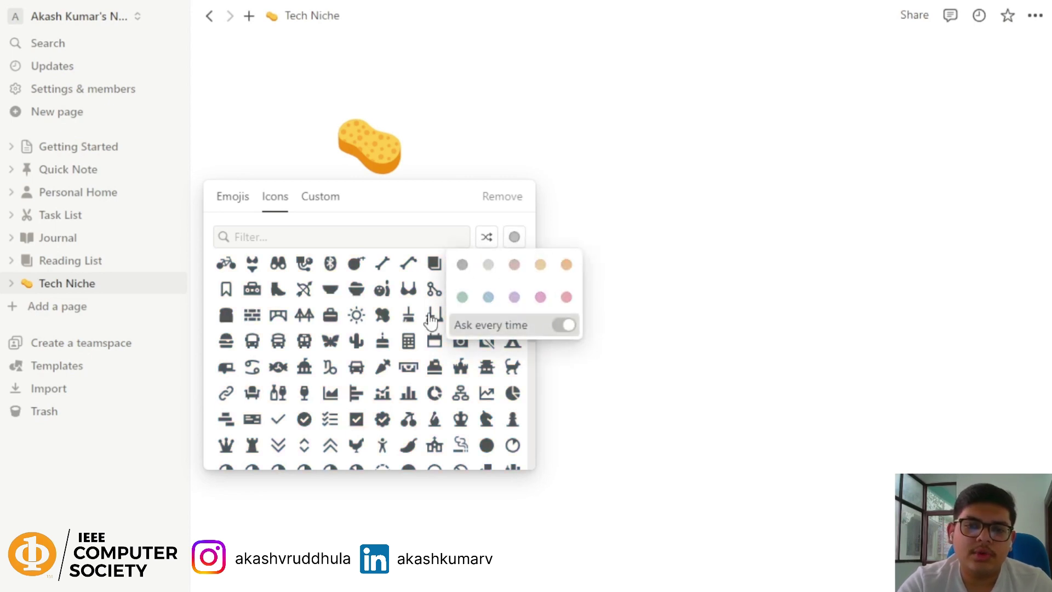
left_click(226, 316)
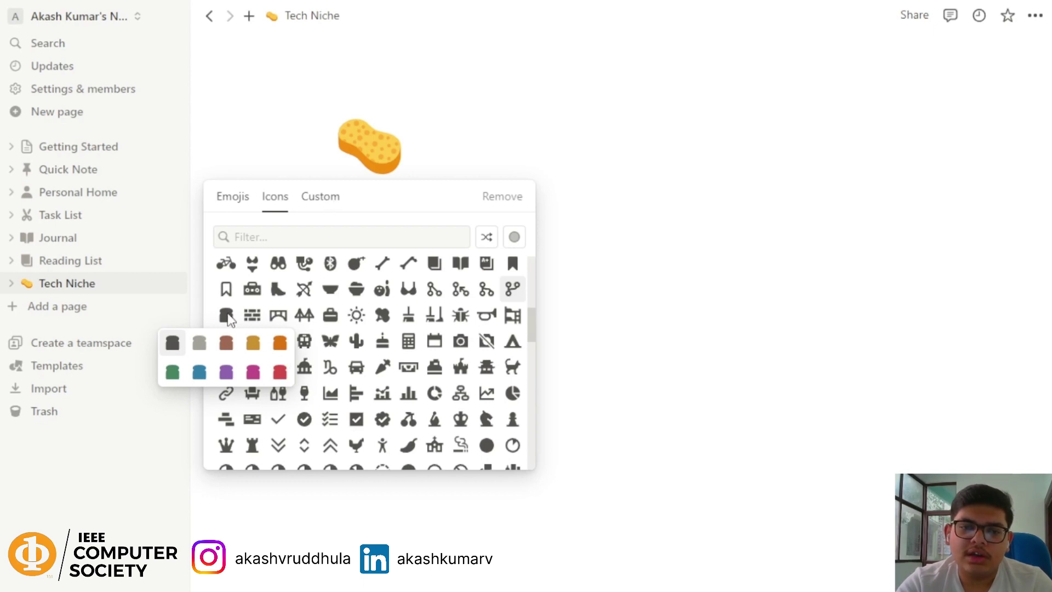
Step: Upload the IEEE Computer Society logo image as the page's custom icon
left_click(323, 204)
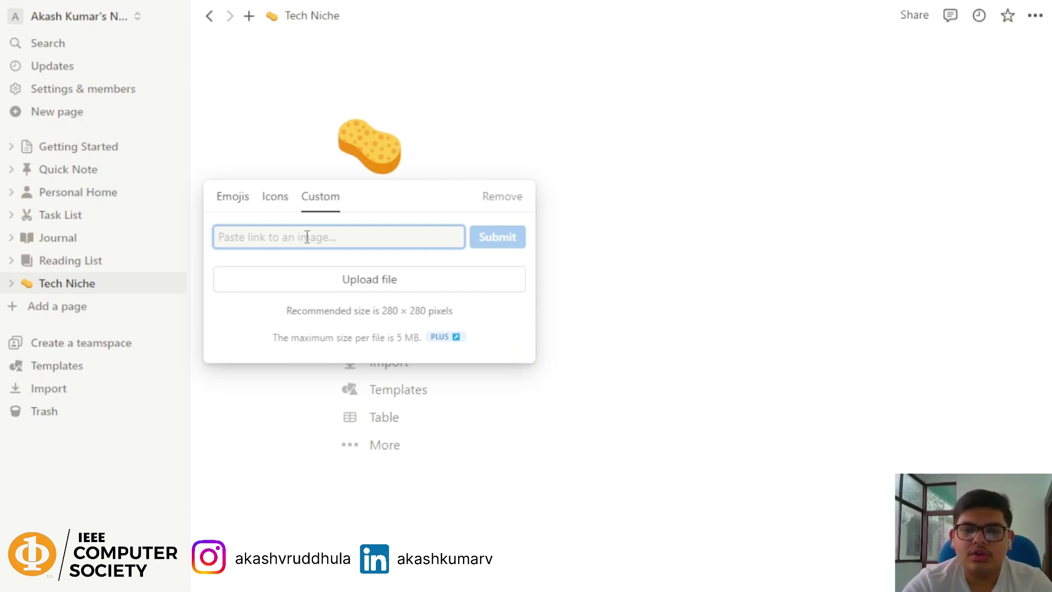
left_click(376, 281)
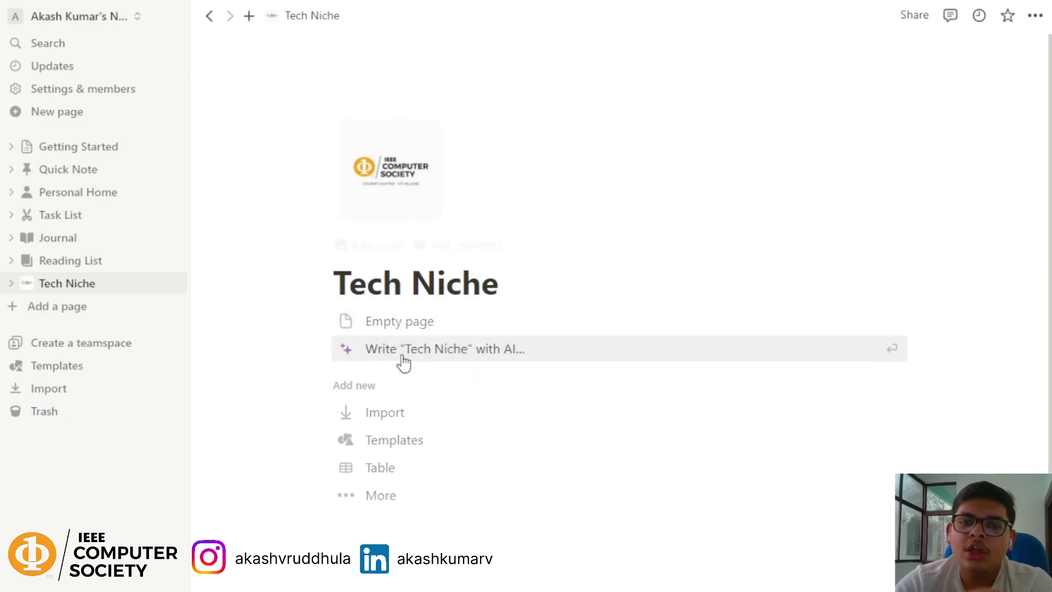
Step: Add a cover to the Tech Niche page and browse the gallery of alternative cover images
left_click(392, 253)
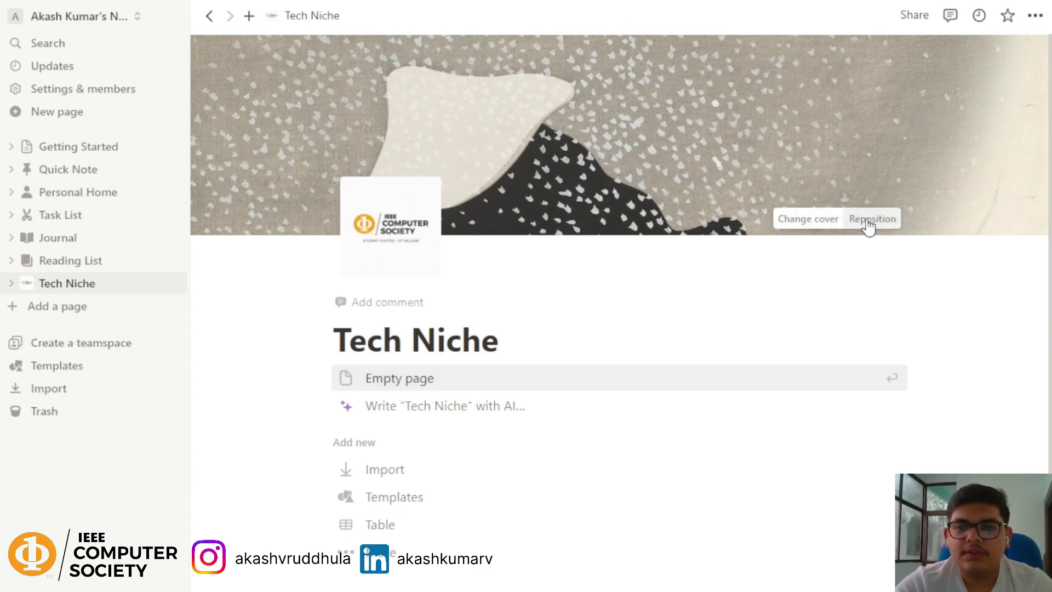
left_click(803, 221)
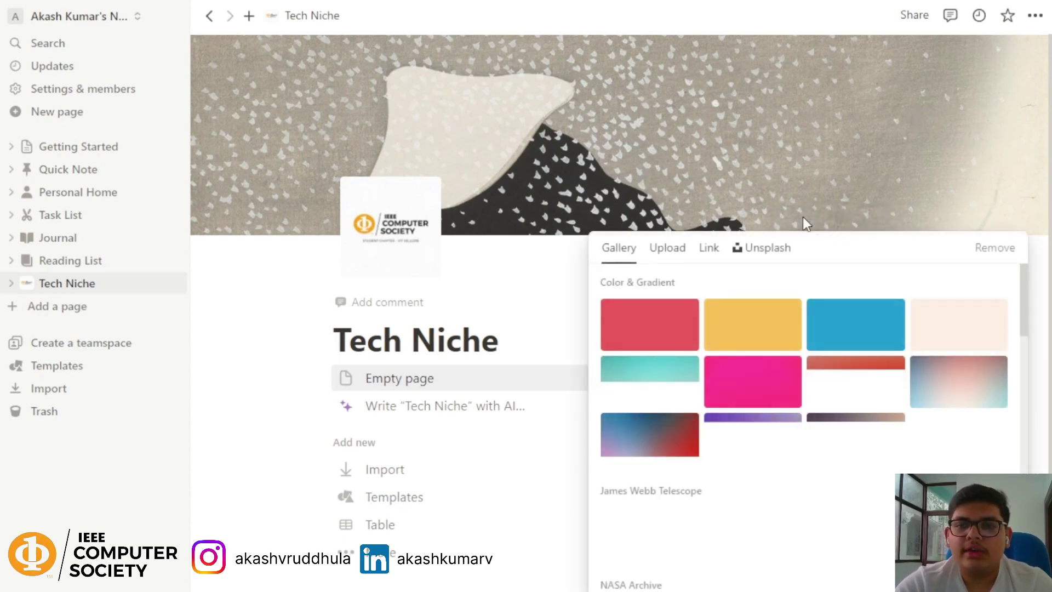
scroll(763, 431, "down", 5)
scroll(763, 431, "down", 15)
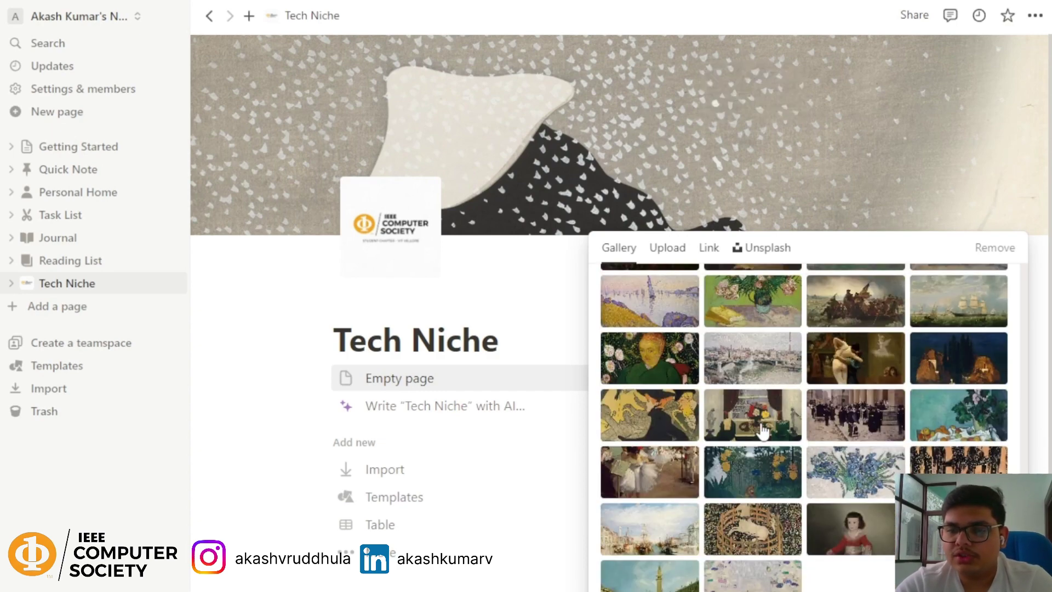
scroll(763, 431, "up", 10)
scroll(763, 431, "up", 10)
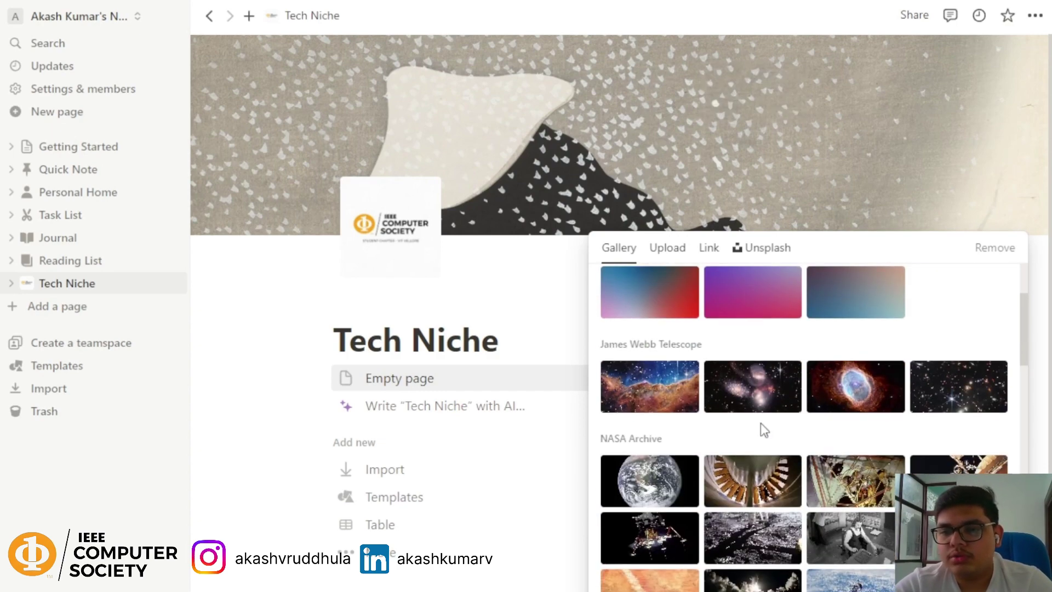
scroll(763, 431, "up", 3)
scroll(763, 431, "down", 2)
scroll(759, 420, "down", 2)
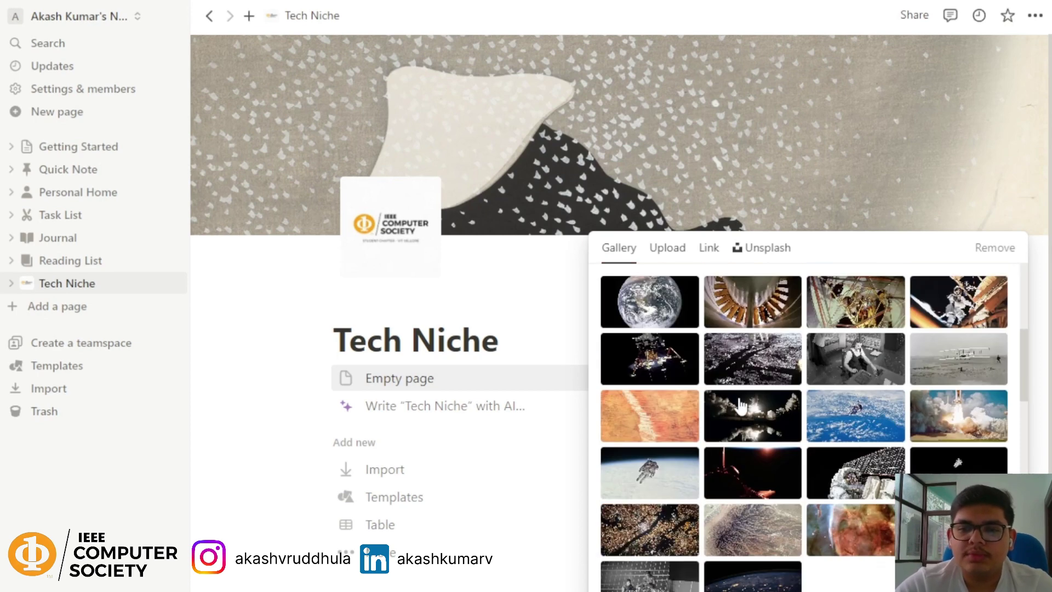
Step: Try the solid red and solid yellow gallery colours as the page cover
scroll(673, 287, "up", 6)
left_click(665, 329)
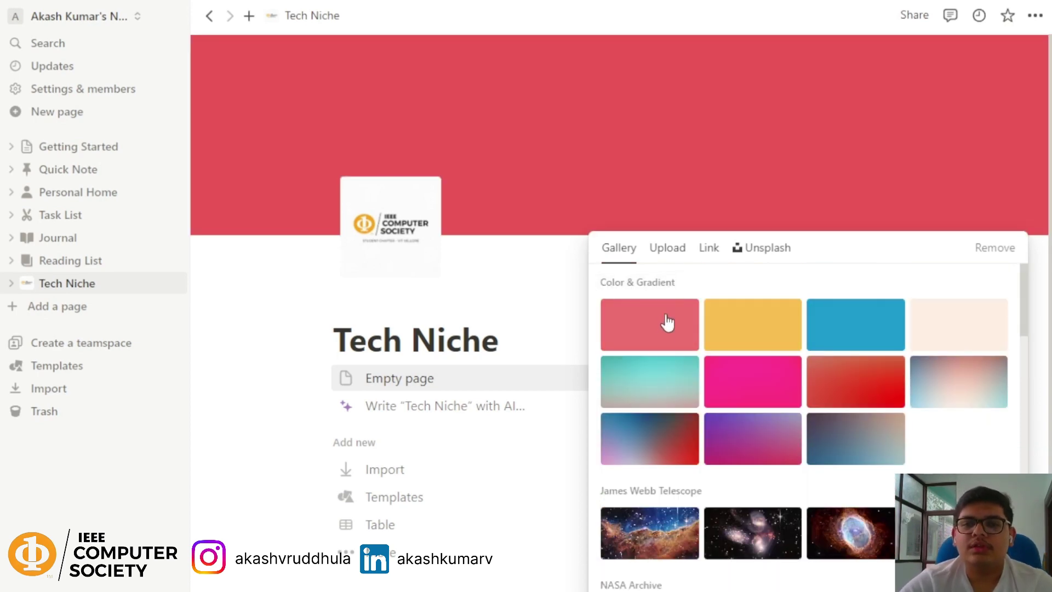
left_click(774, 336)
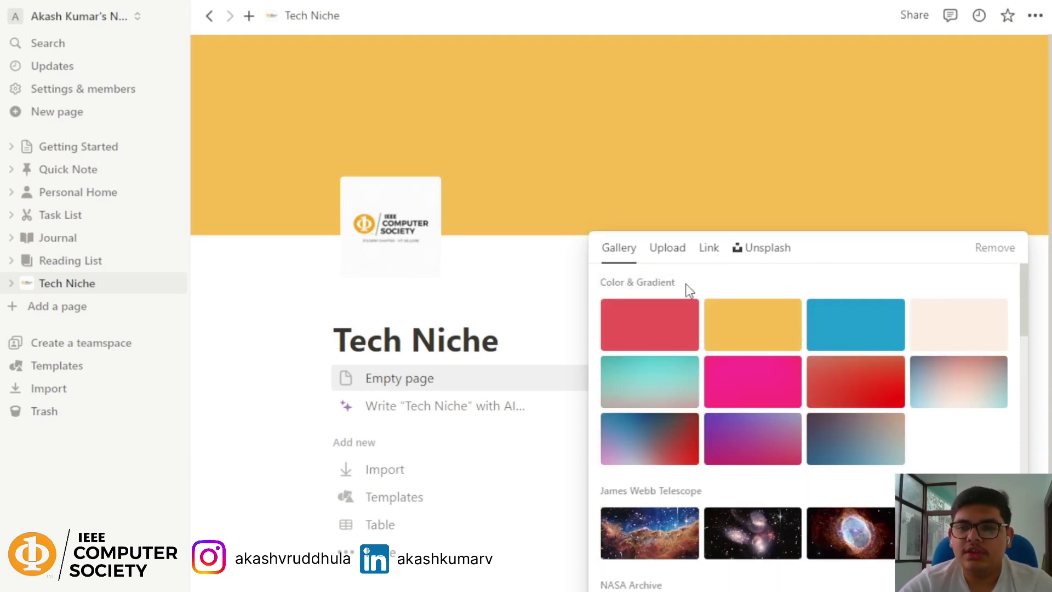
Step: Switch to the browser for the link of a sunset landscape image on Pinterest and set it as the Notion page cover
left_click(678, 253)
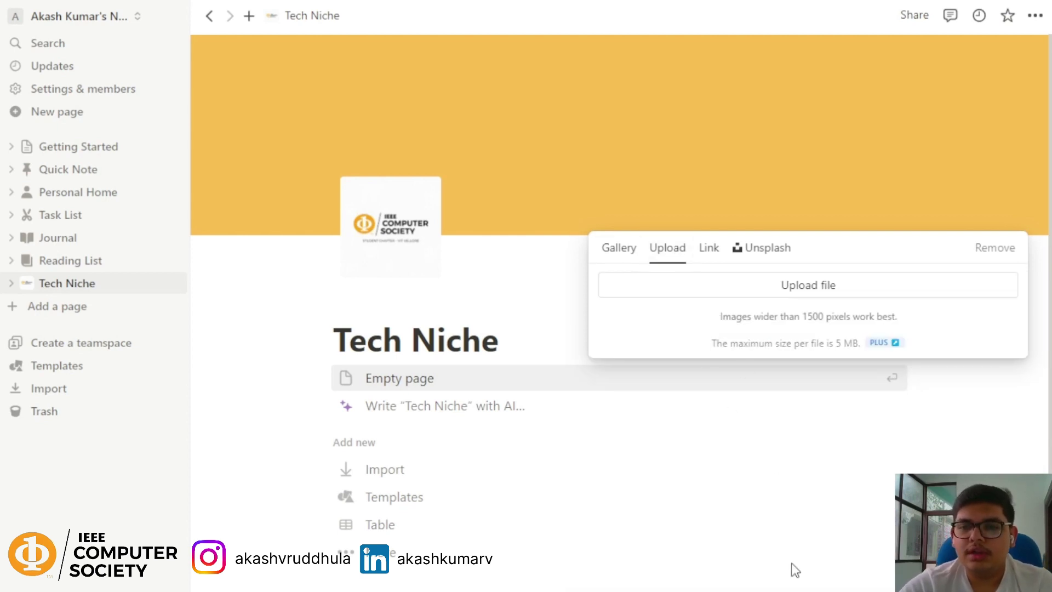
left_click(708, 250)
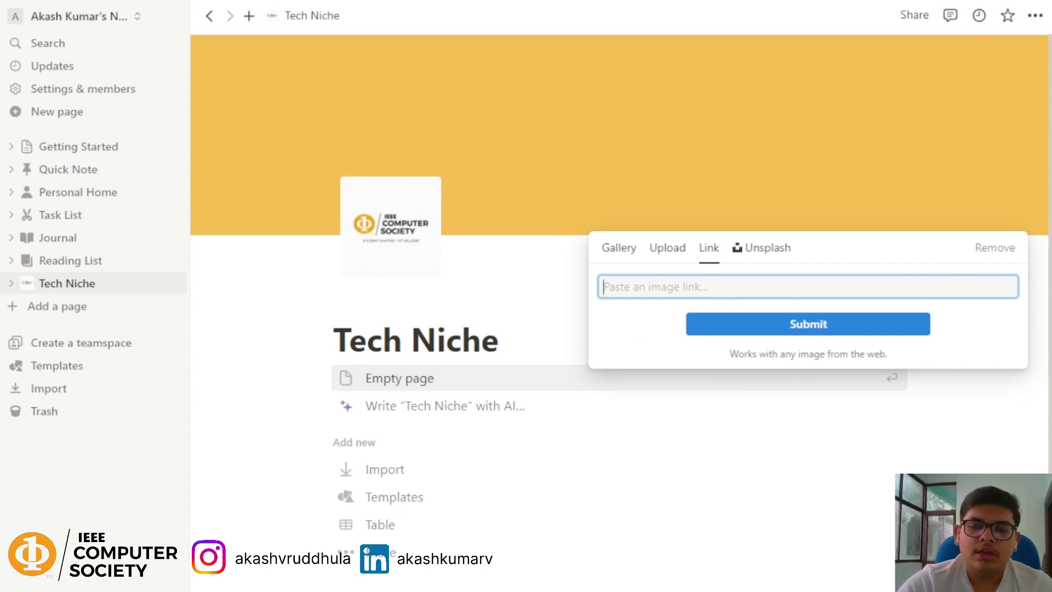
key("alt+Tab")
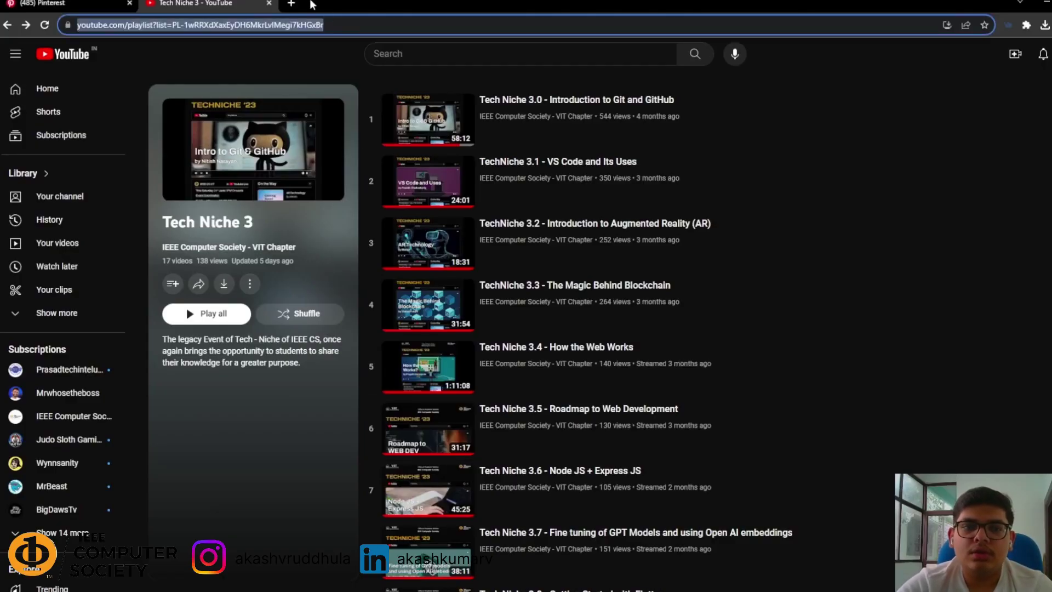
left_click(60, 3)
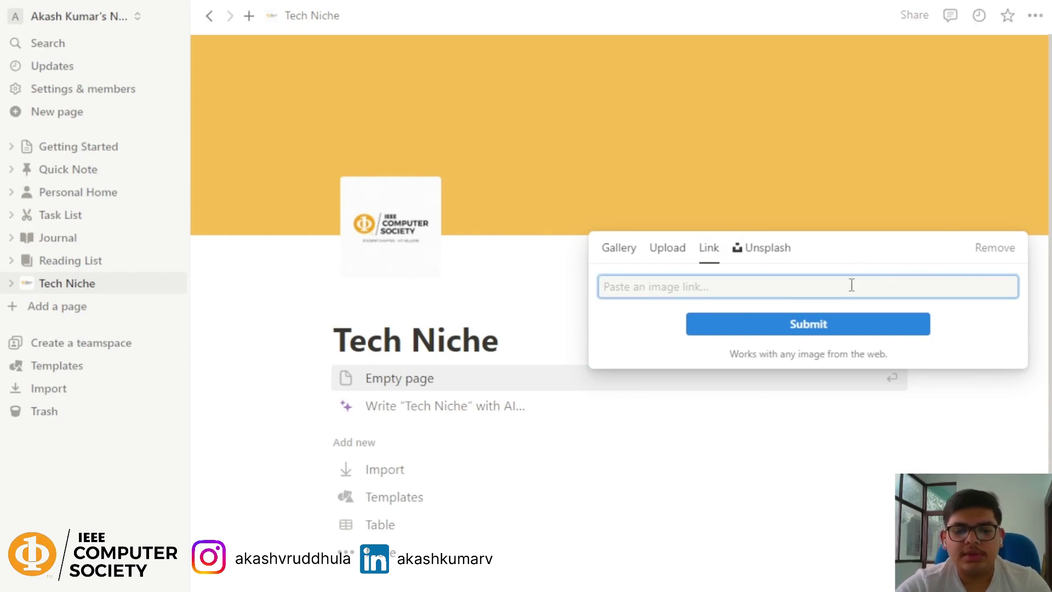
key("ctrl+v")
left_click(836, 318)
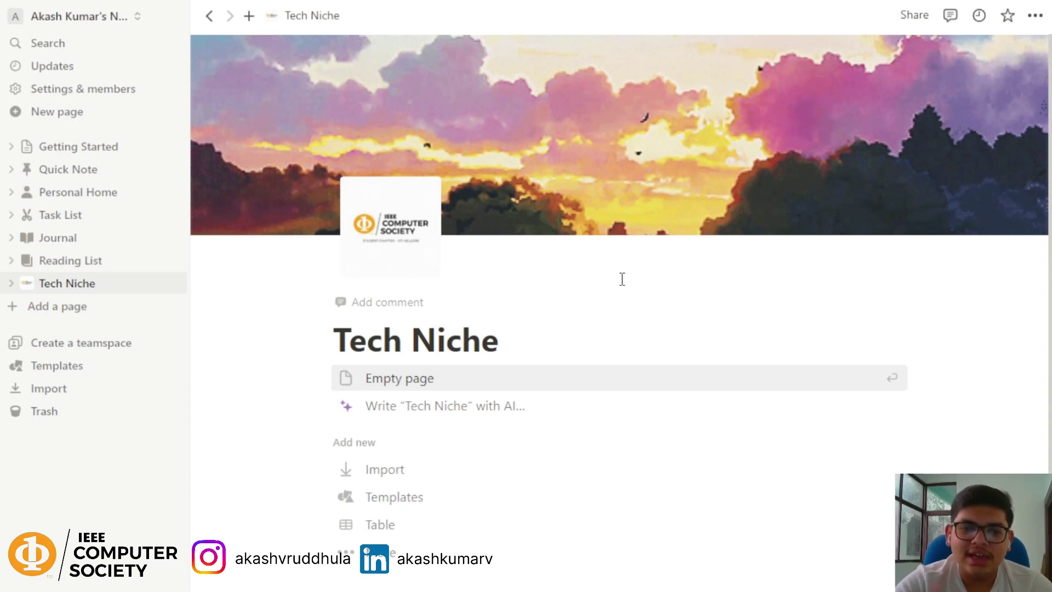
scroll(620, 278, "down", 1)
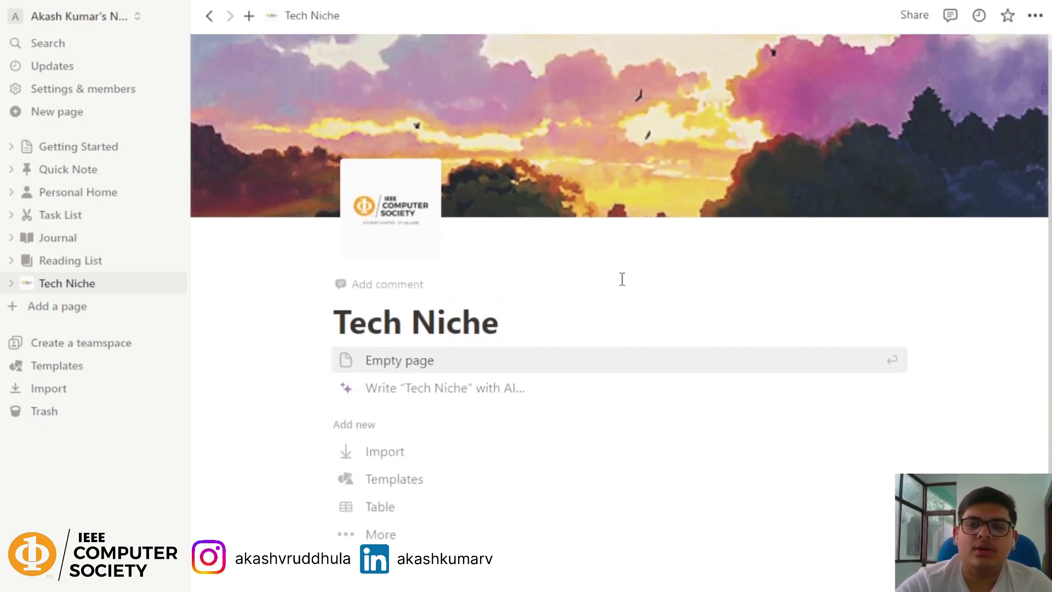
scroll(619, 279, "up", 1)
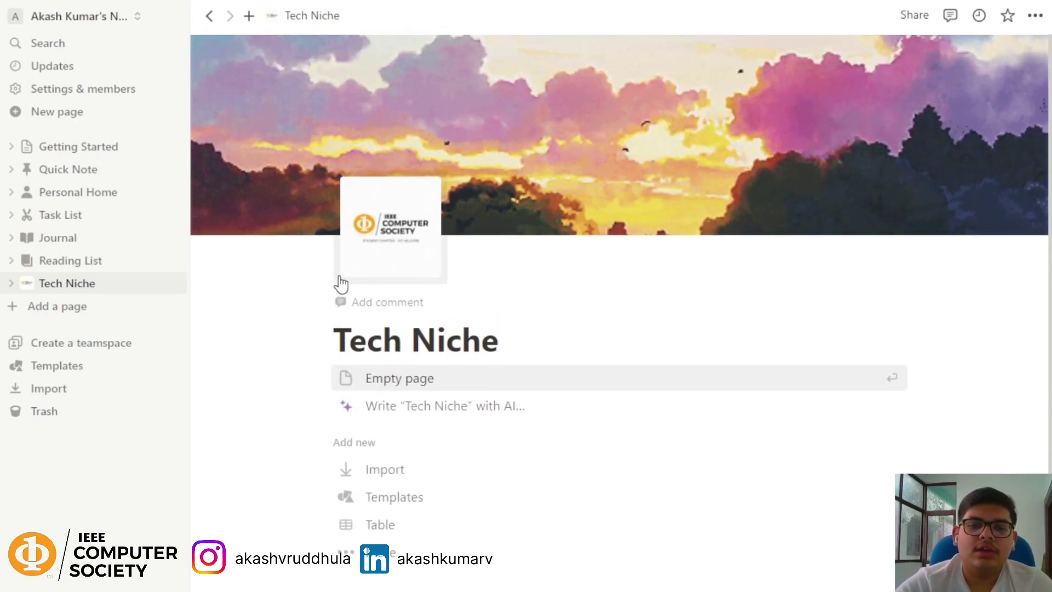
Step: Start the Tech Niche page as an empty page and place the cursor in its first line
left_click(404, 378)
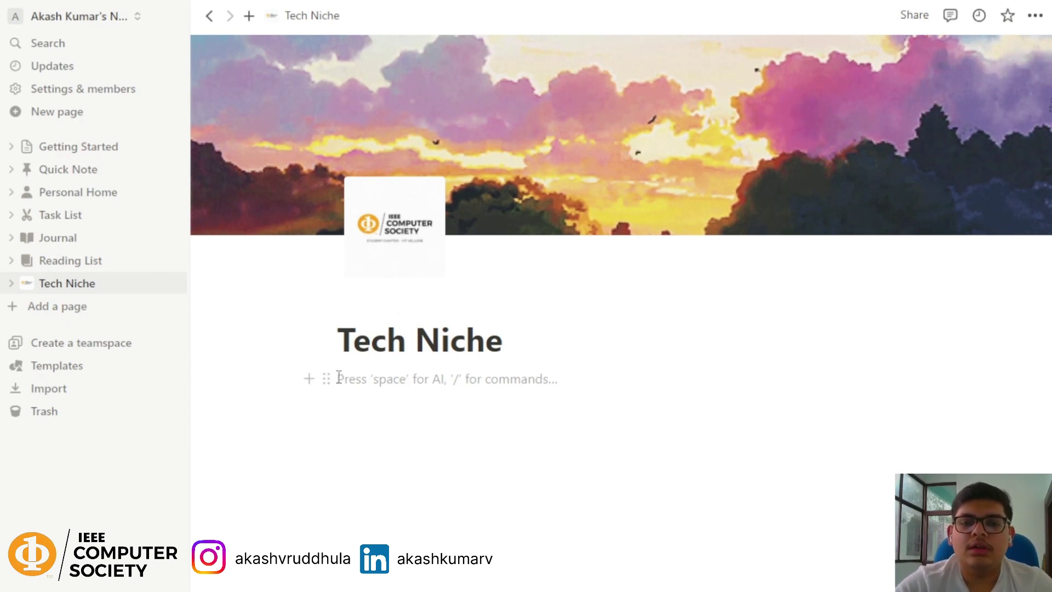
left_click_drag(341, 346, 496, 347)
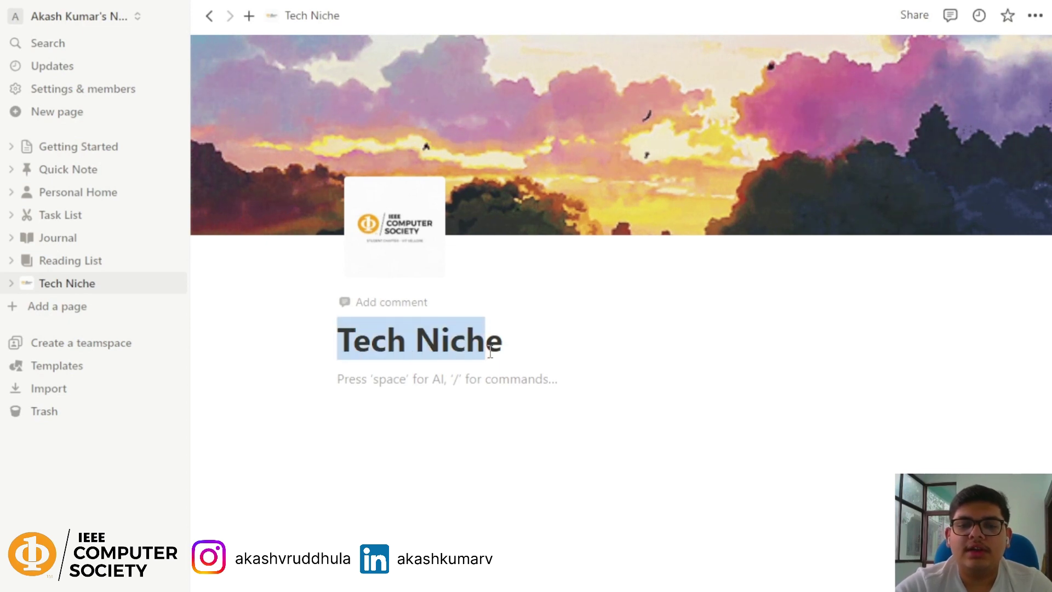
left_click(508, 346)
left_click(407, 376)
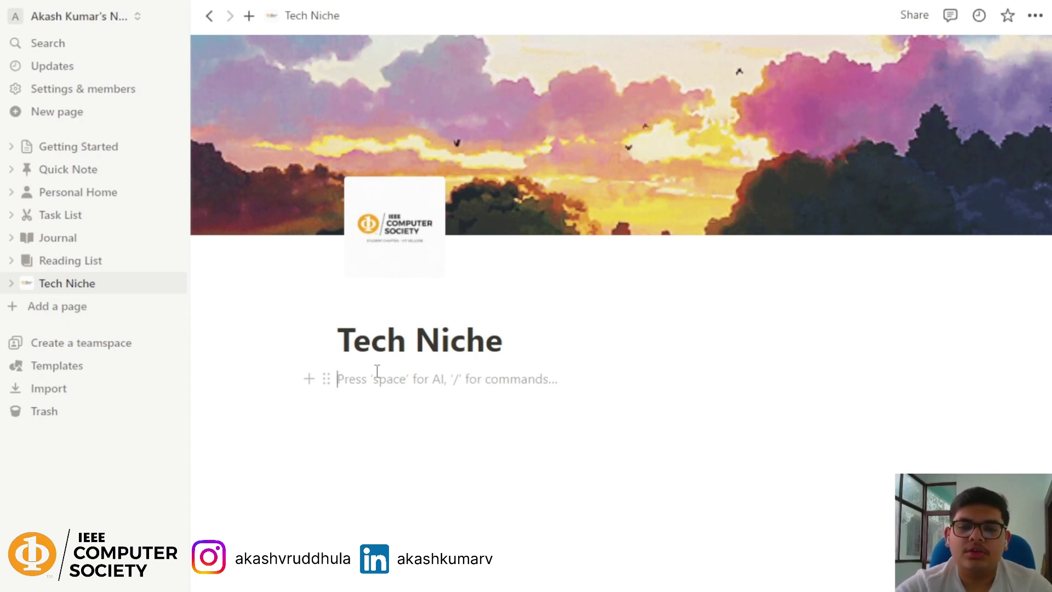
Step: Insert a plain text block on the first line of the Tech Niche page from the list of basic blocks
type("/")
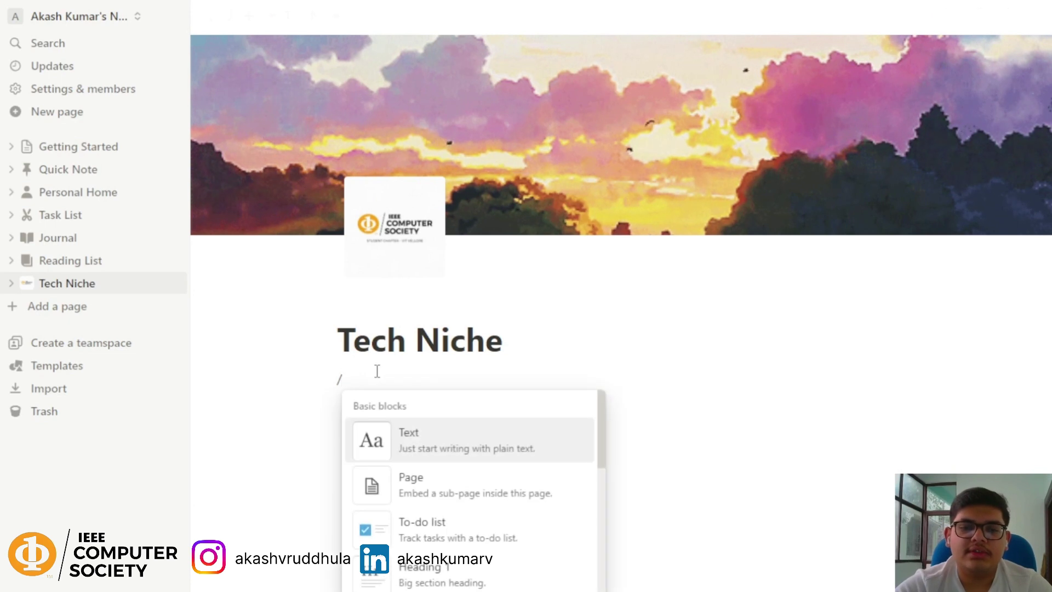
scroll(394, 463, "down", 2)
scroll(397, 461, "up", 2)
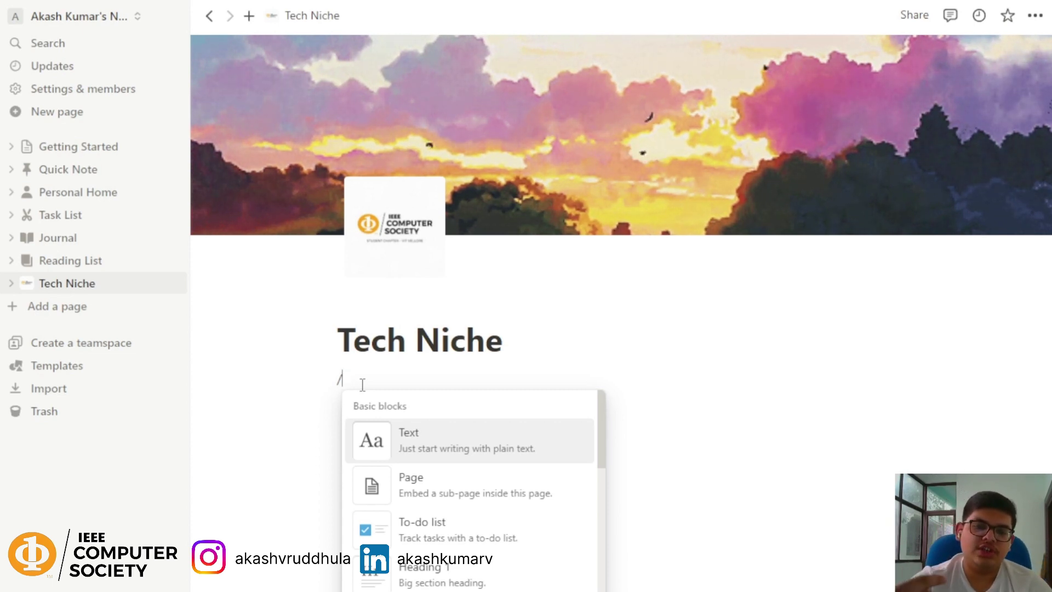
left_click(408, 439)
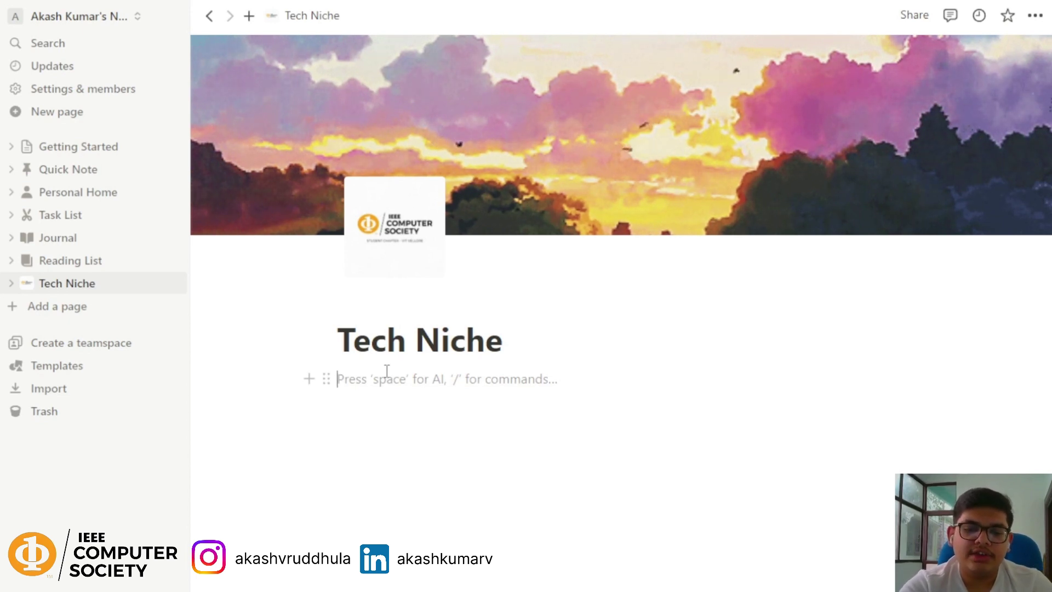
Step: Write the sentence "It is an initiative taken by IEEE CS to provide quality content to students." below the page title
type("It is")
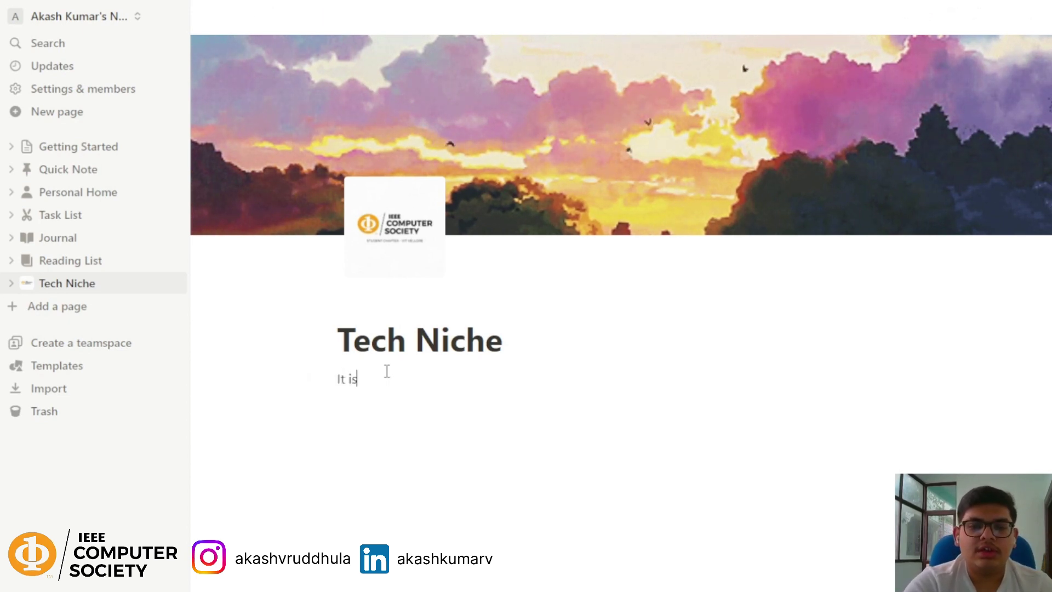
type(" an im")
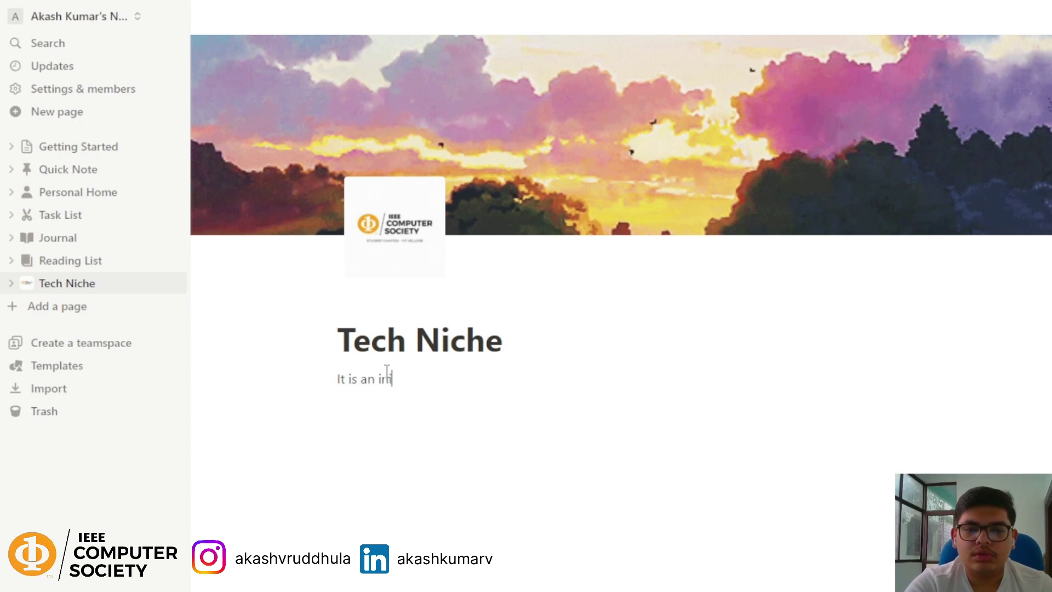
key("BackSpace")
type("nitiative ")
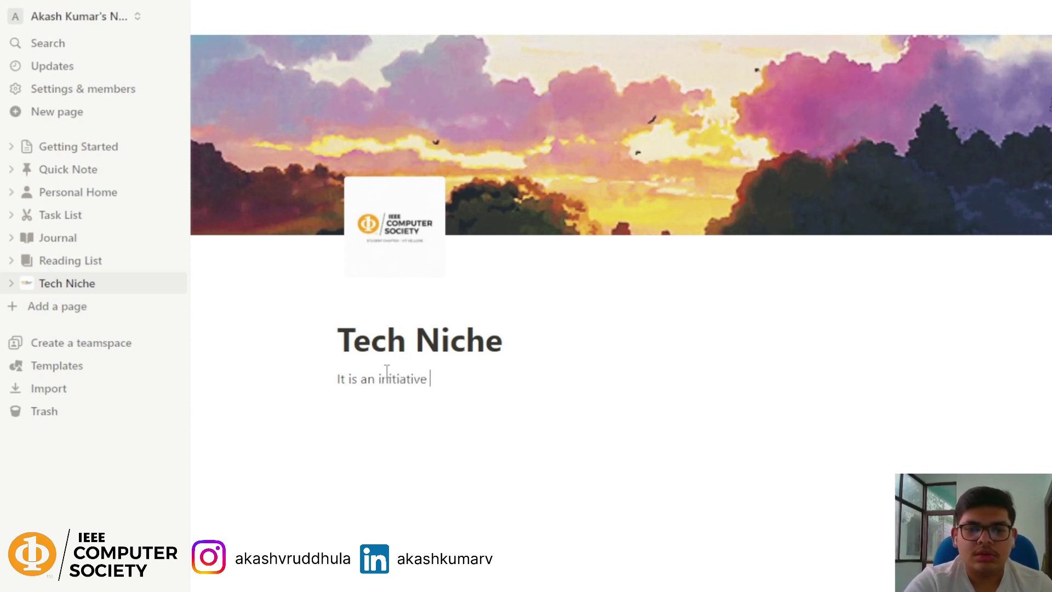
type("taken b")
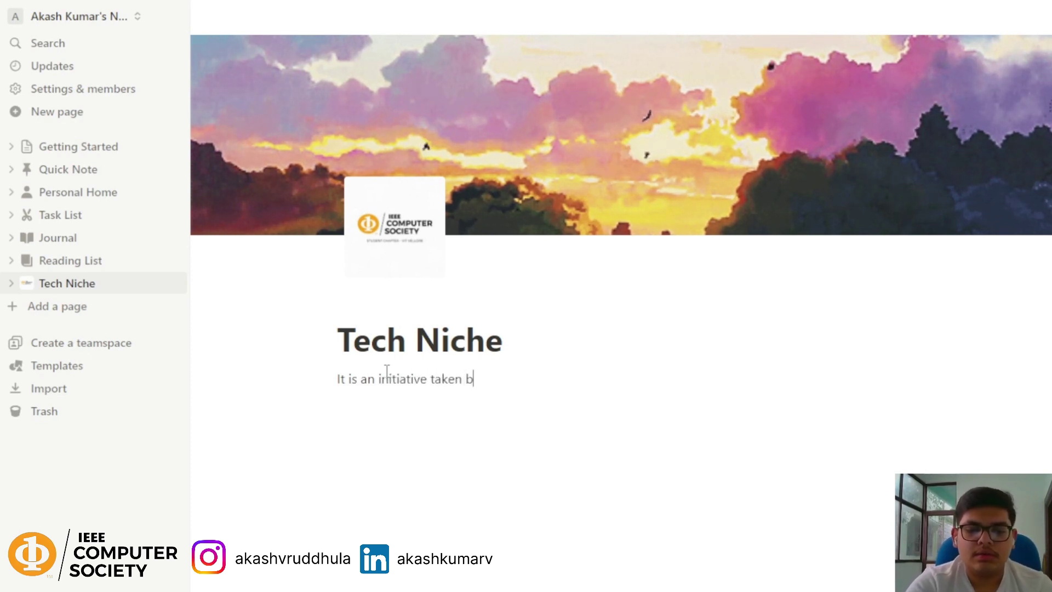
type("y IEEE ")
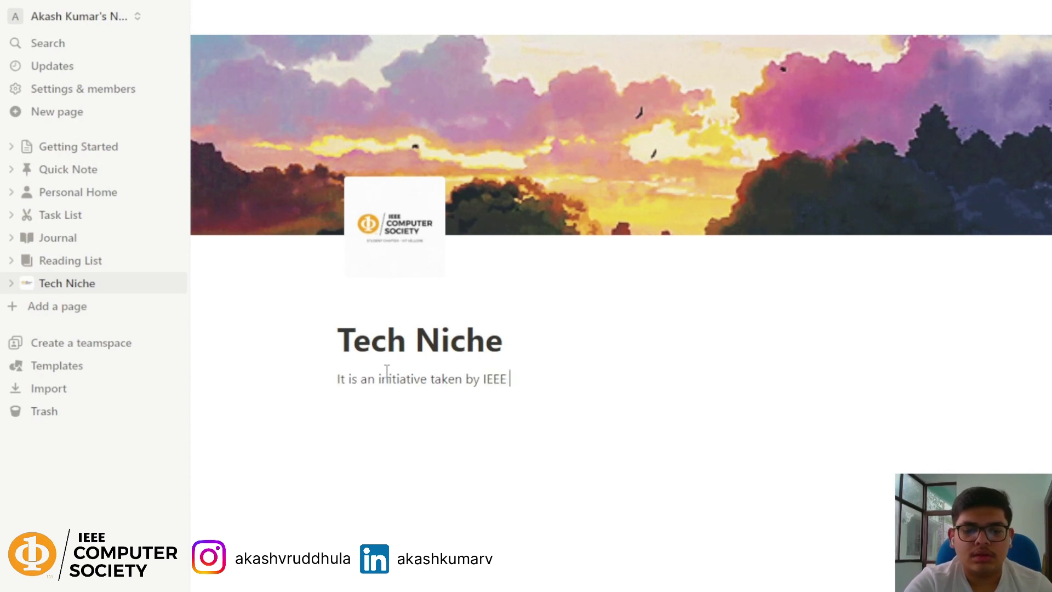
type("Cs tp")
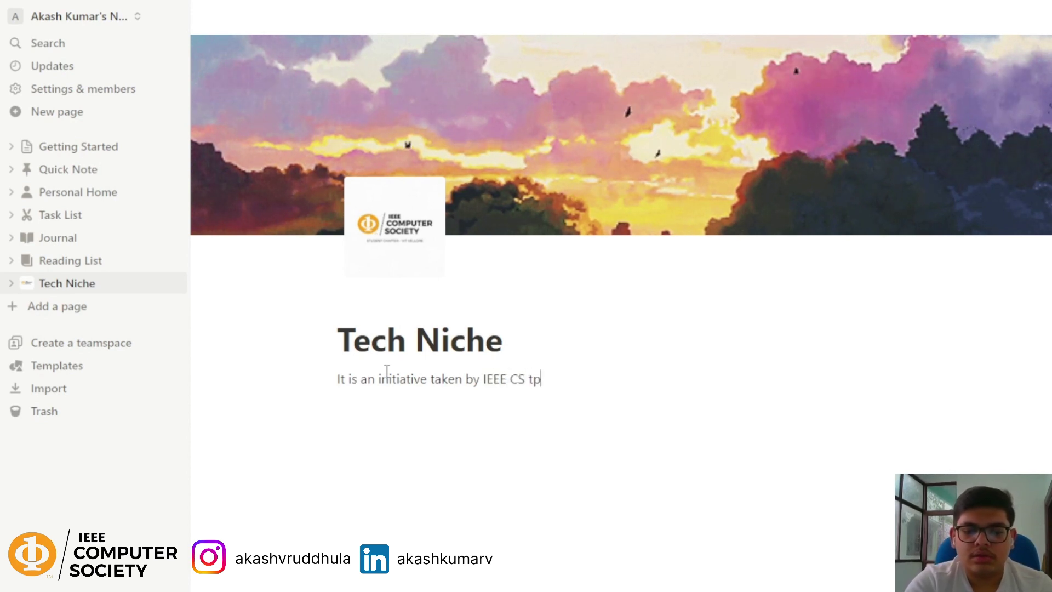
key("BackSpace")
type("o provide ")
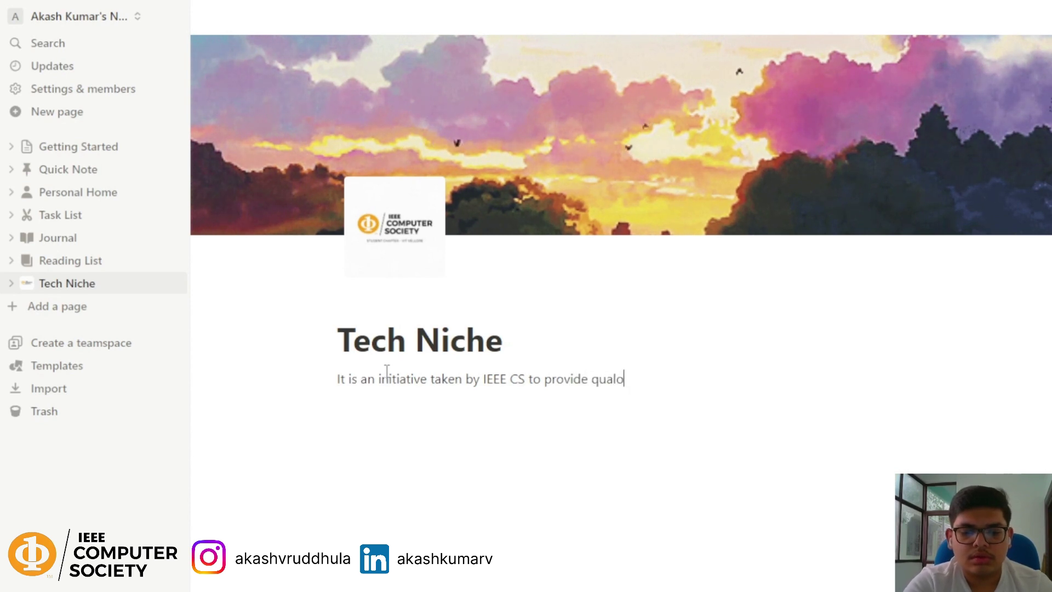
type("qualo")
key("BackSpace")
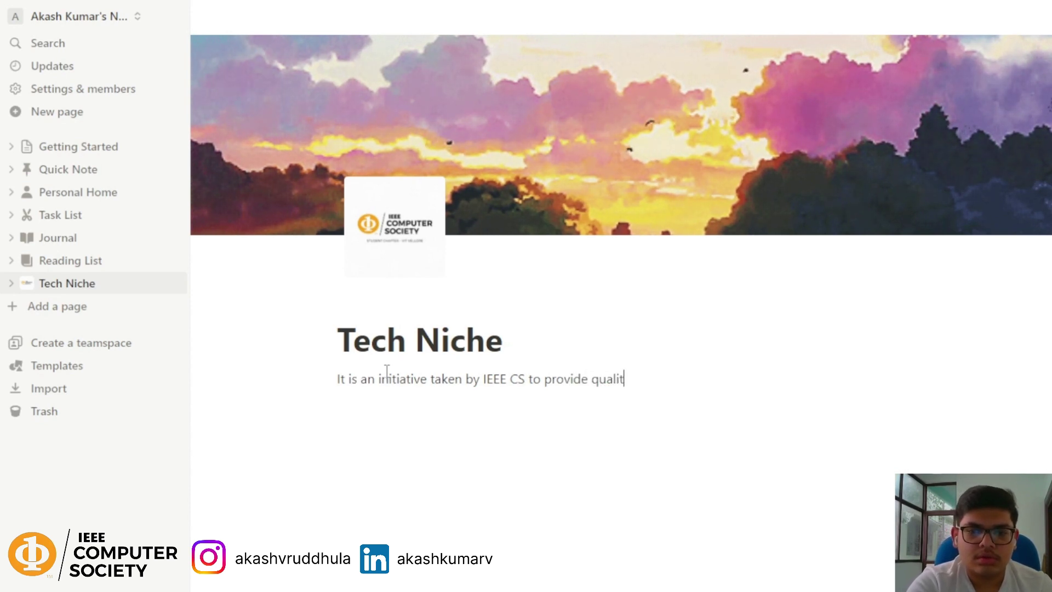
type("ity con")
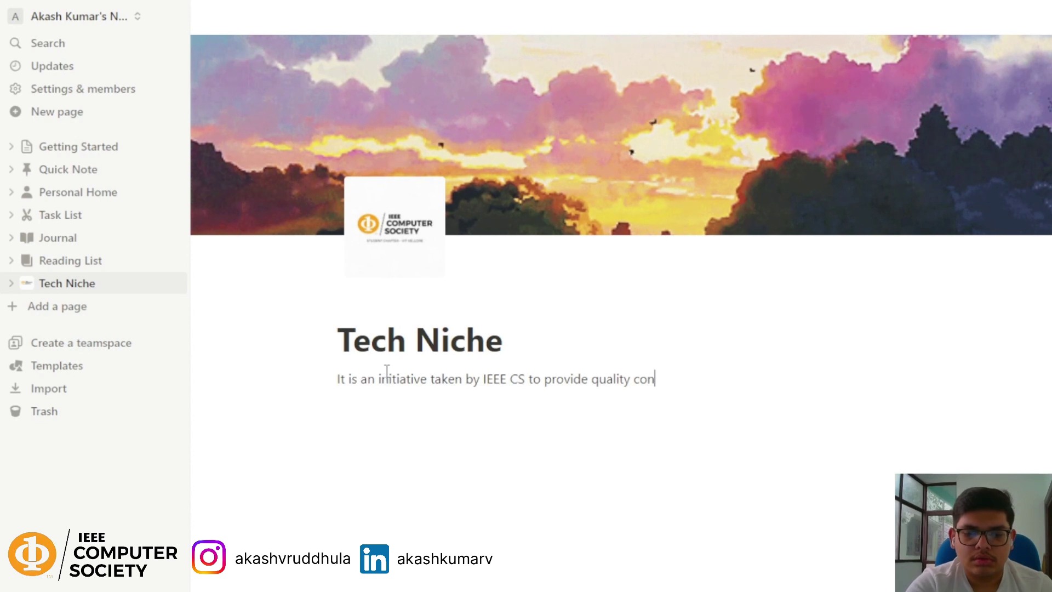
type("tent to s")
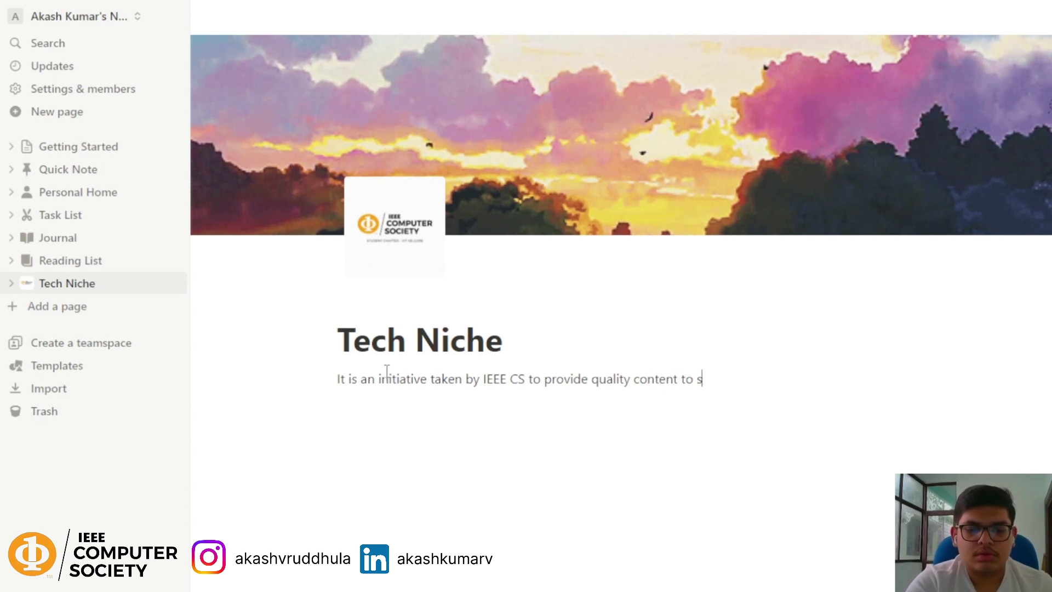
type("tudents.")
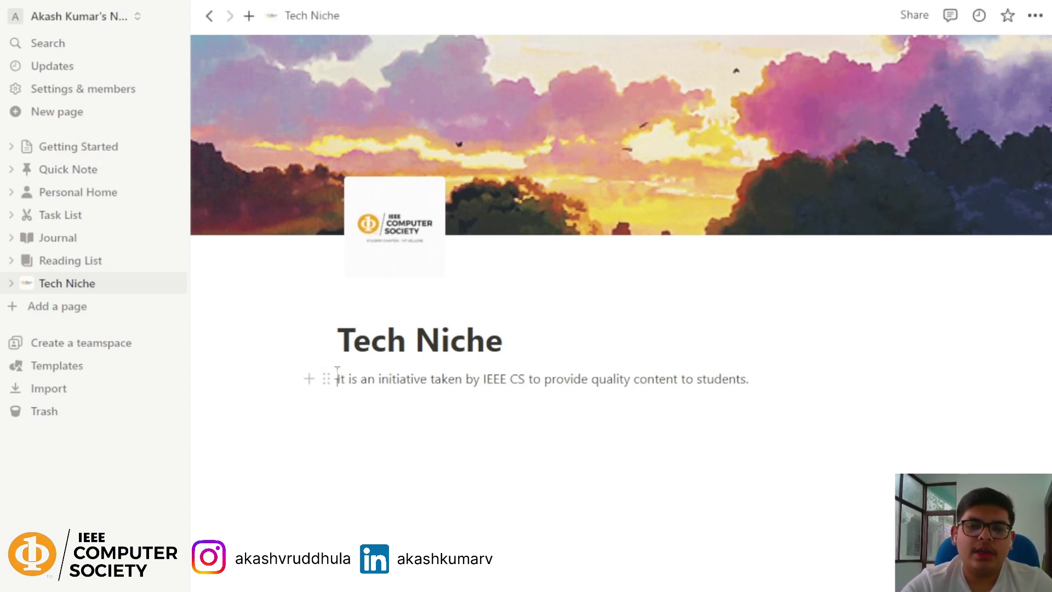
Step: Try bold, italic and underline formatting on the introductory sentence, then restore its plain style
left_click_drag(338, 378, 750, 379)
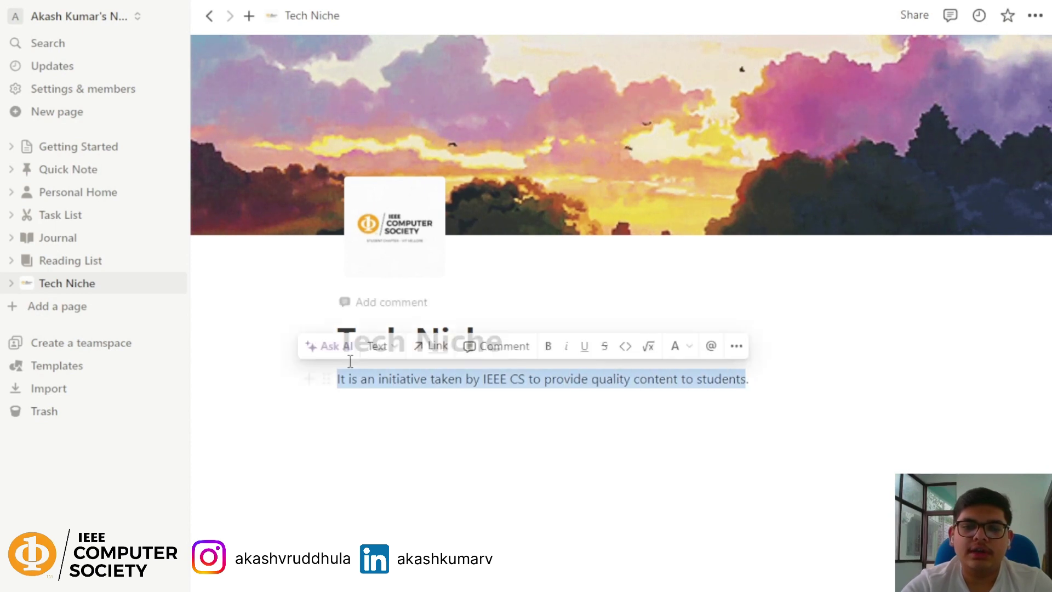
left_click(548, 346)
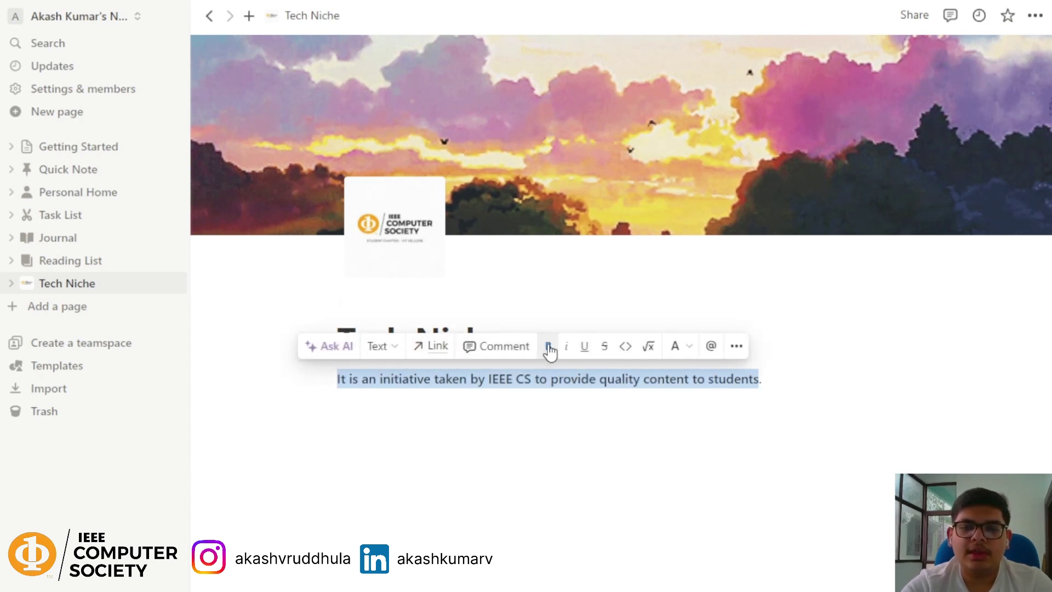
left_click(566, 346)
left_click(569, 348)
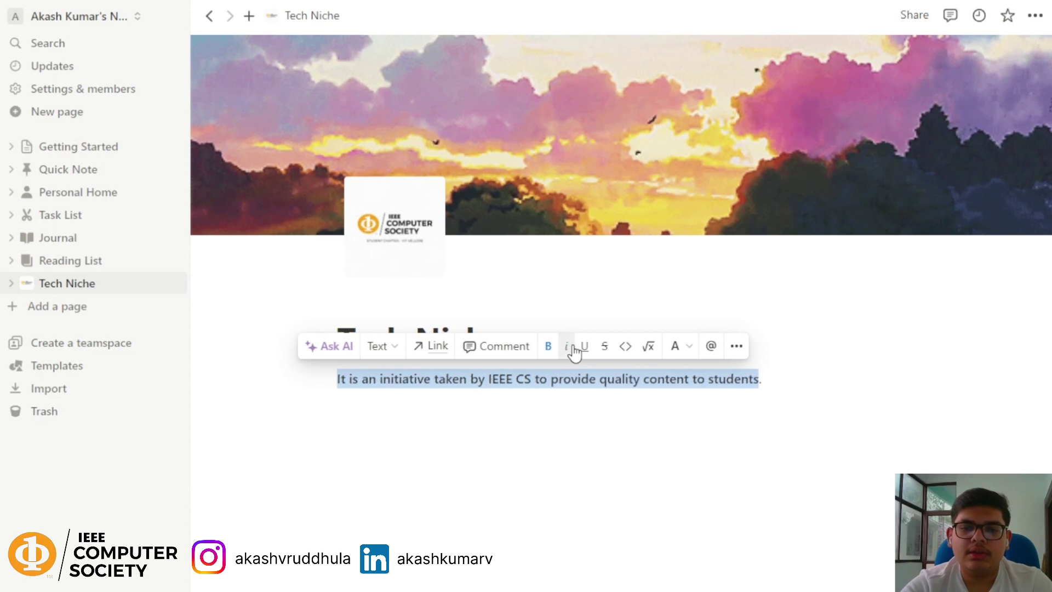
left_click(585, 351)
left_click(585, 351)
left_click(551, 350)
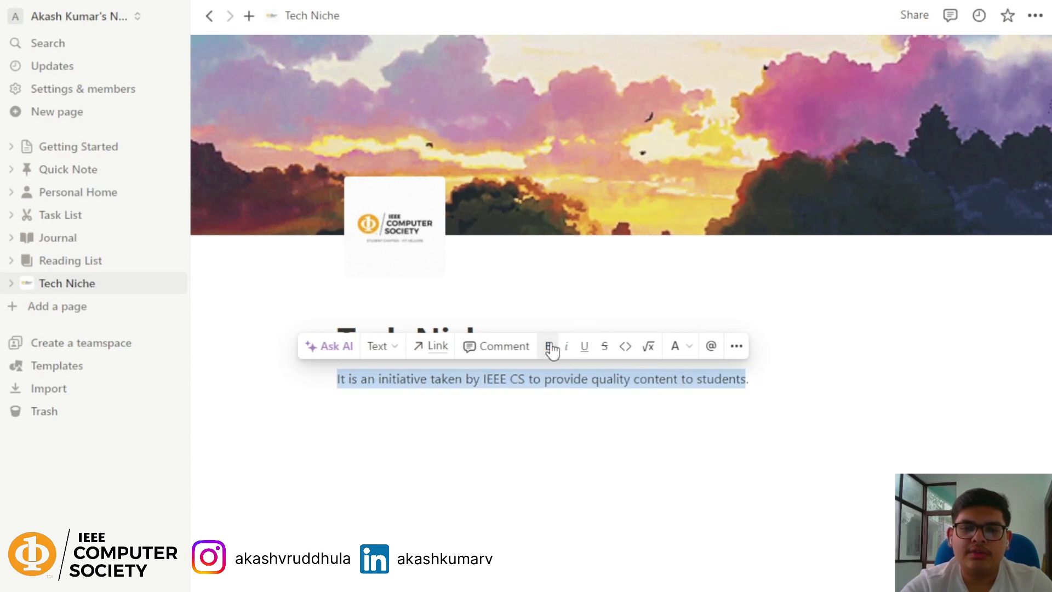
Step: Review the block types the selected sentence can be turned into, keeping it as text
left_click(395, 349)
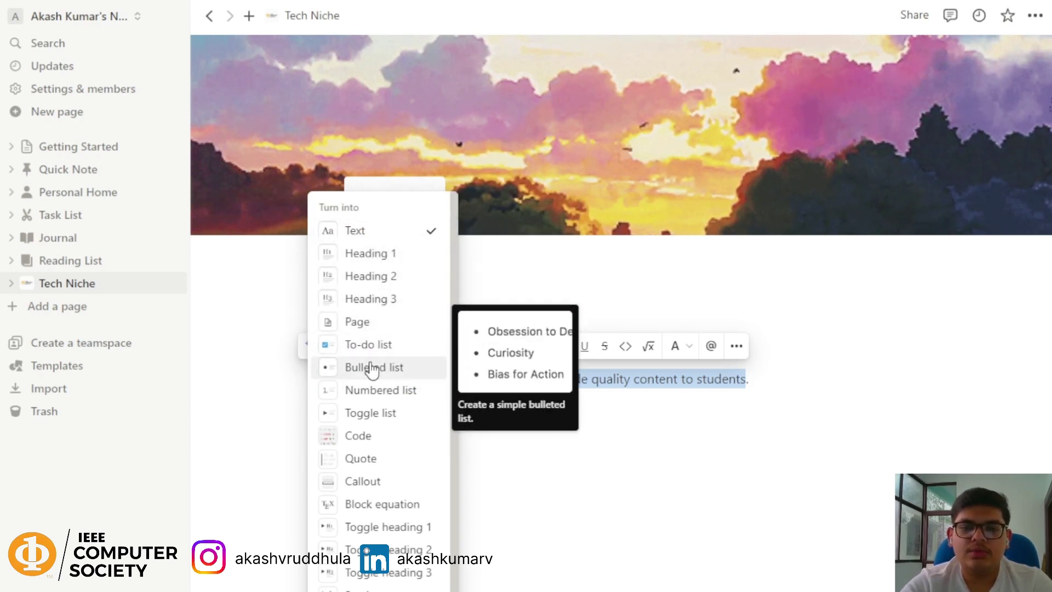
scroll(370, 383, "down", 1)
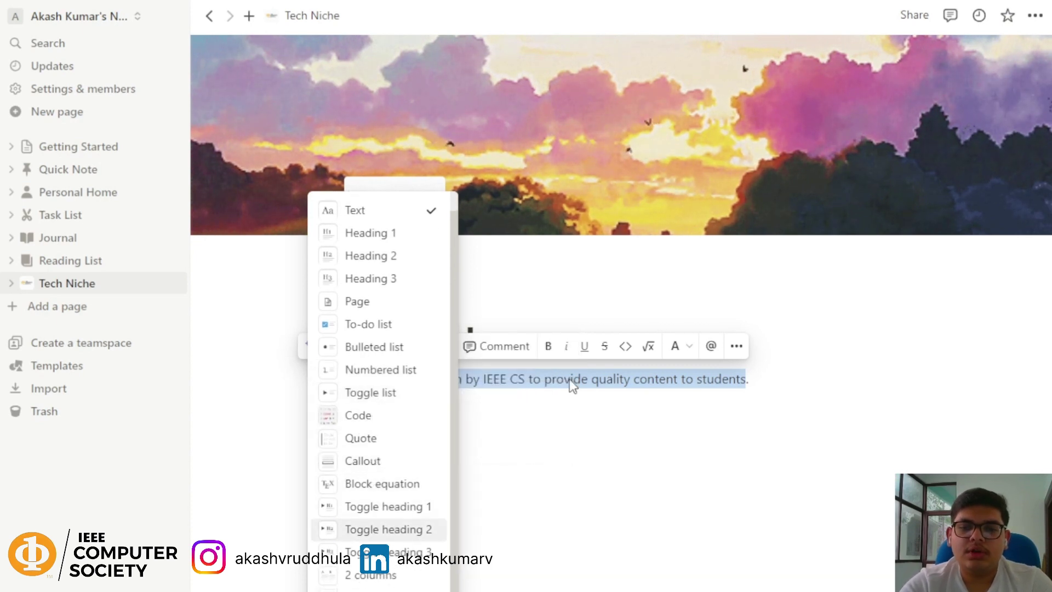
left_click(572, 386)
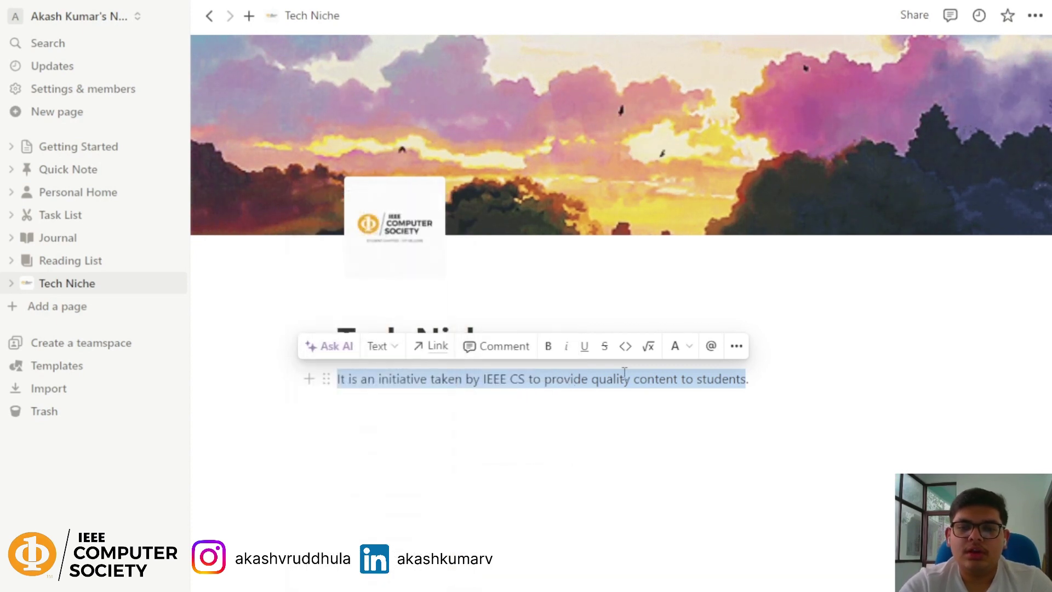
Step: Have the AI make the selected sentence longer and replace the original with the generated version
left_click(308, 357)
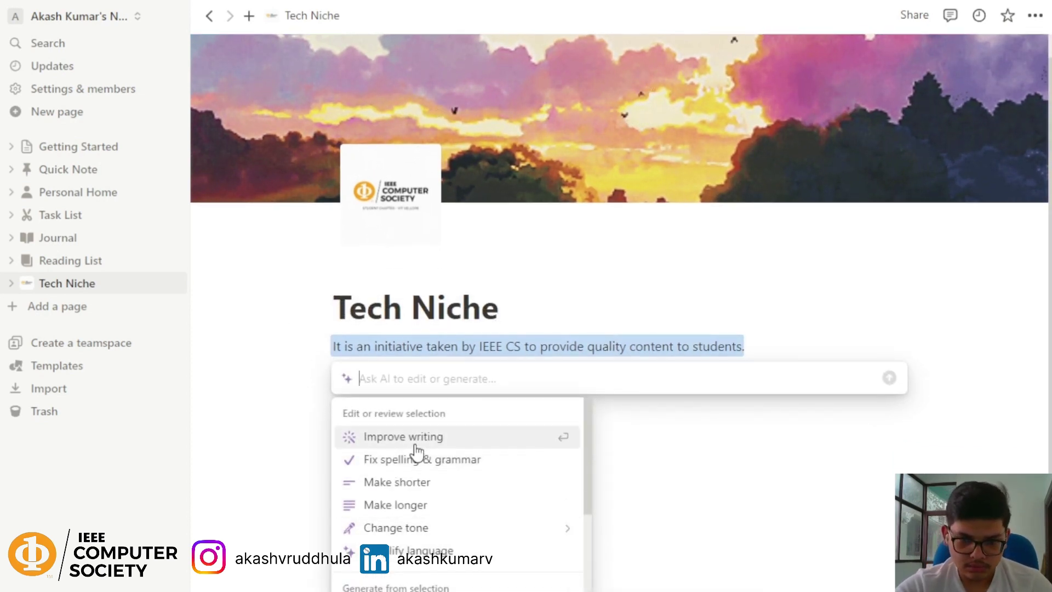
scroll(443, 503, "down", 5)
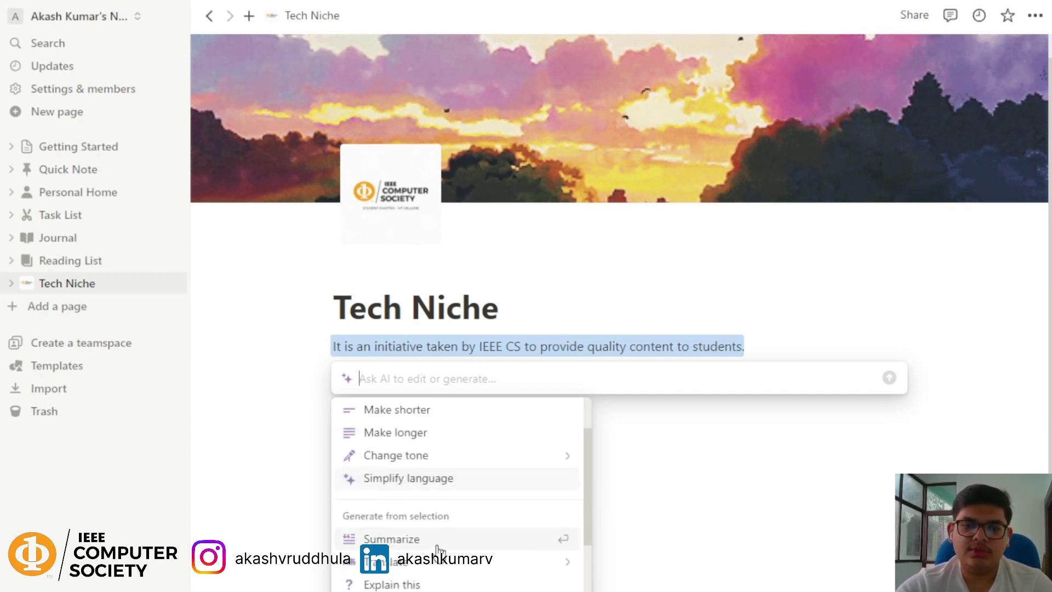
scroll(436, 562, "up", 5)
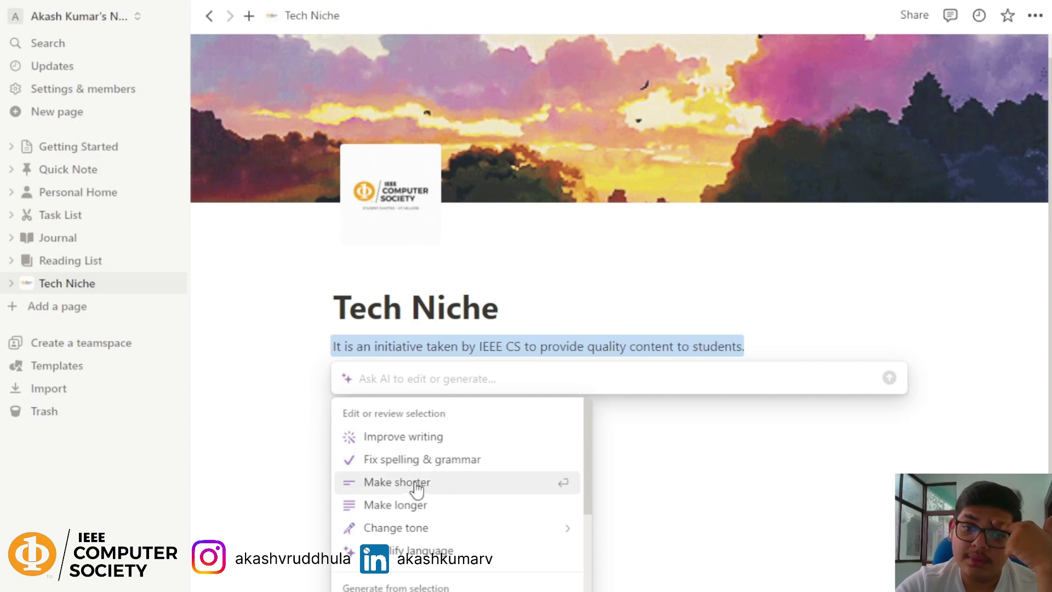
left_click(440, 513)
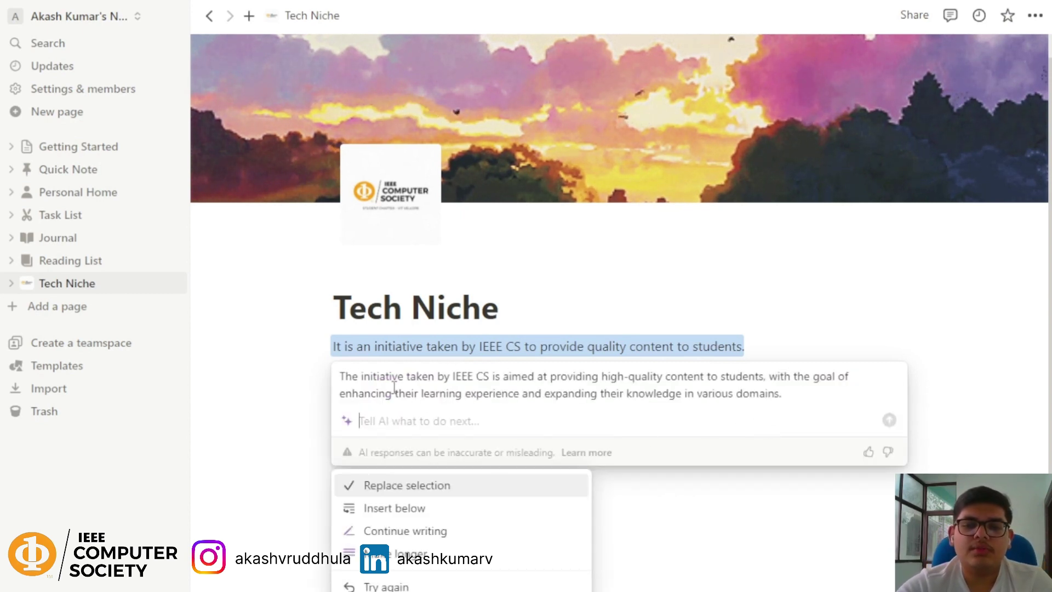
left_click(481, 500)
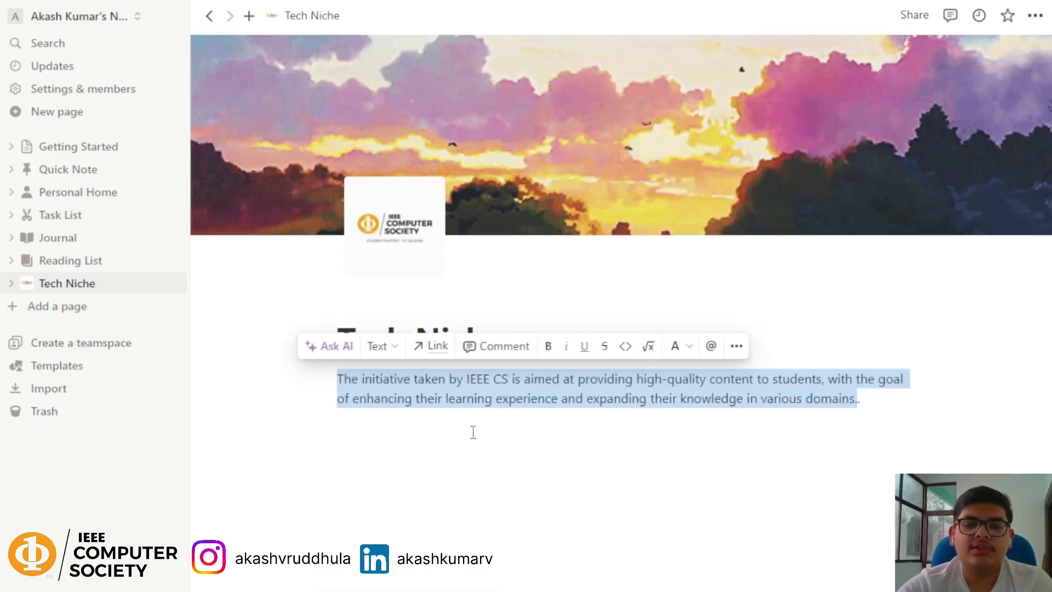
left_click(460, 377)
left_click_drag(336, 378, 931, 401)
left_click(724, 383)
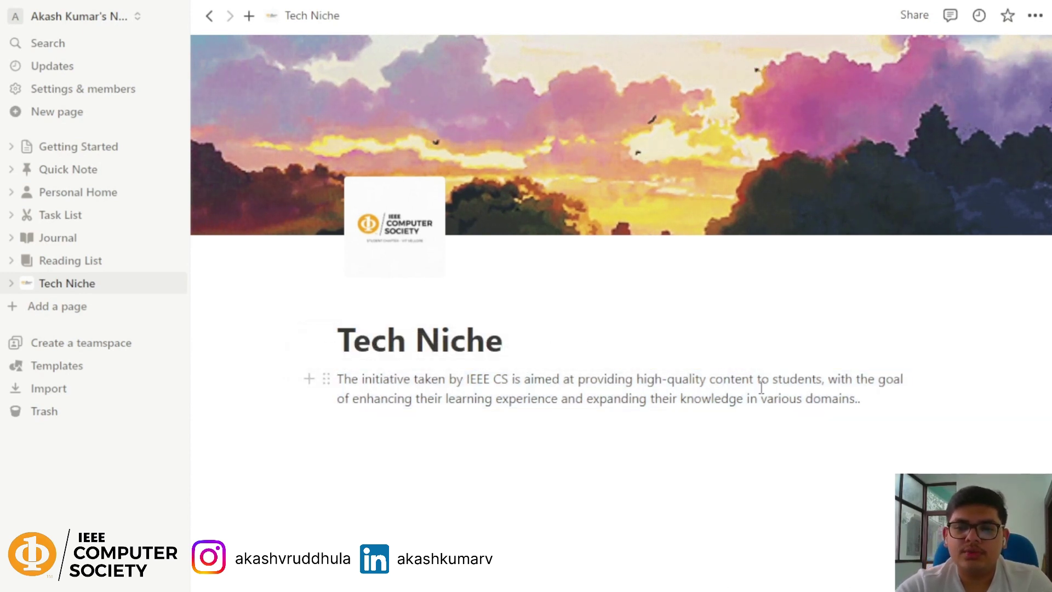
left_click(876, 396)
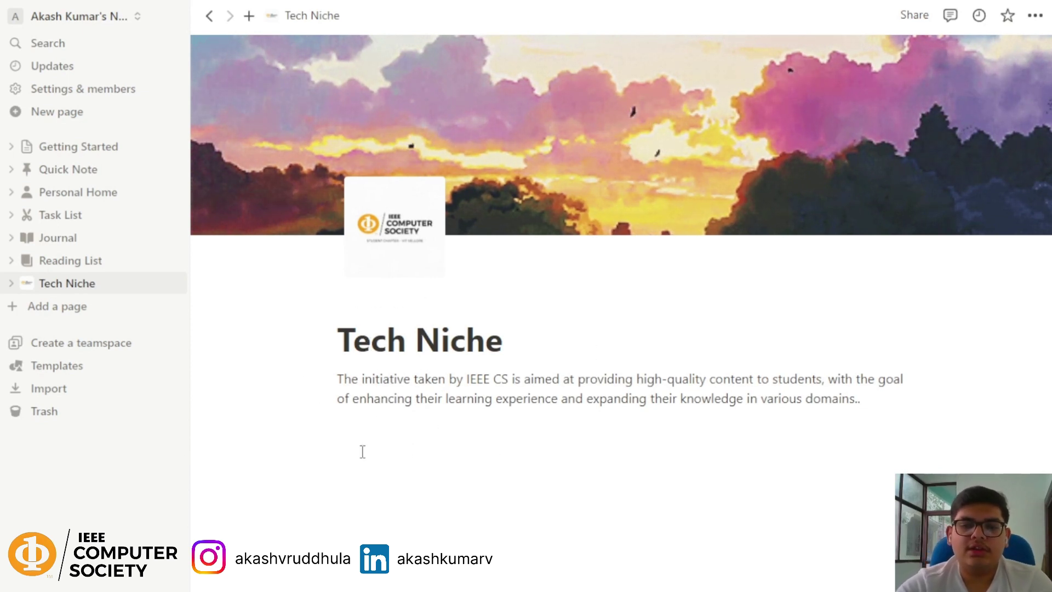
Step: Examine the available block types for a new line below the introduction, from basic blocks and AI options to media, database and embed blocks
left_click(362, 427)
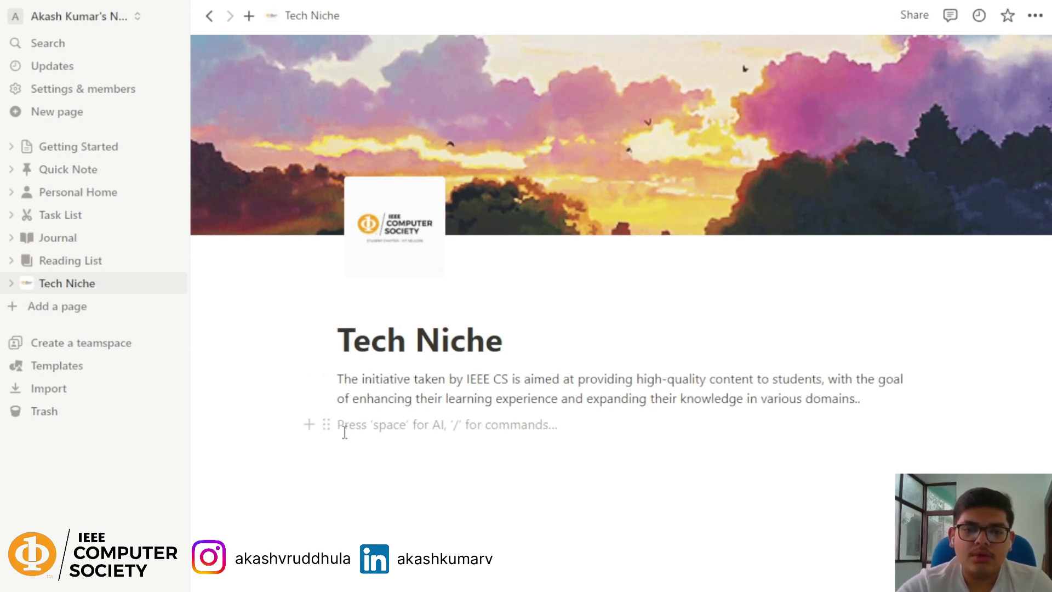
type("/")
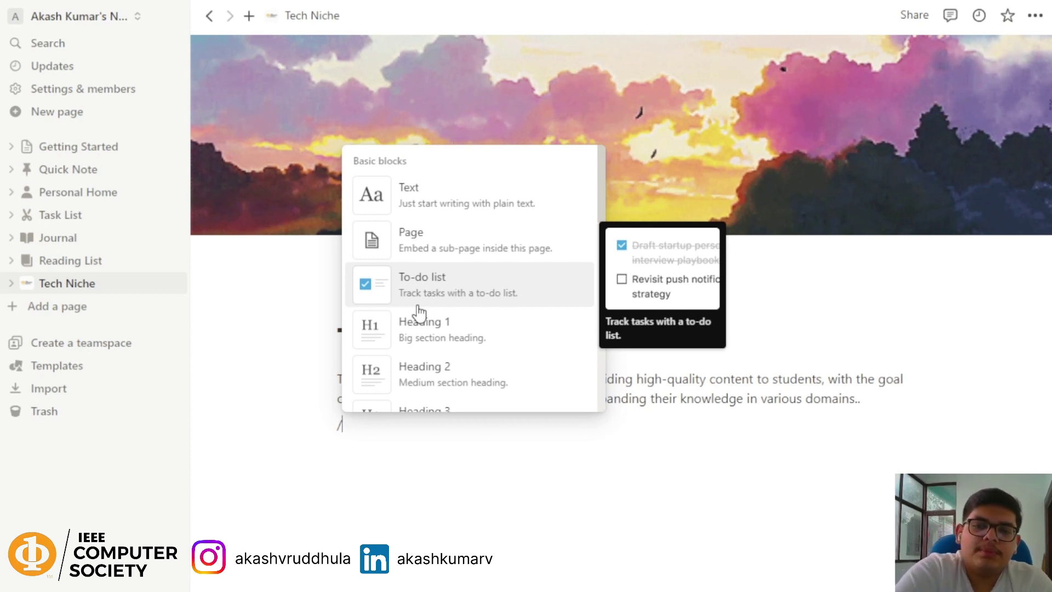
scroll(405, 178, "down", 2)
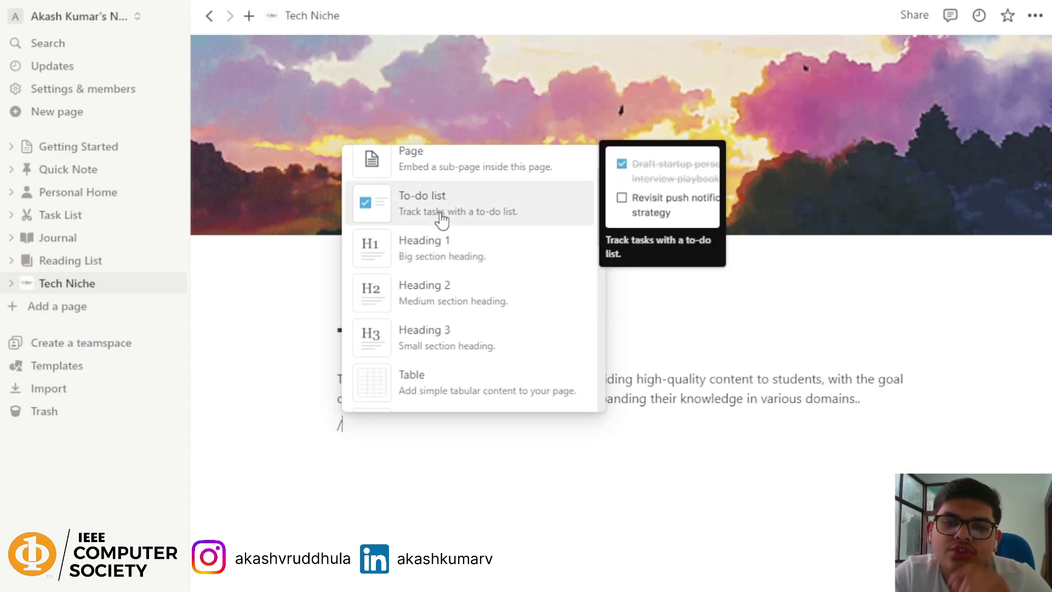
scroll(441, 220, "up", 2)
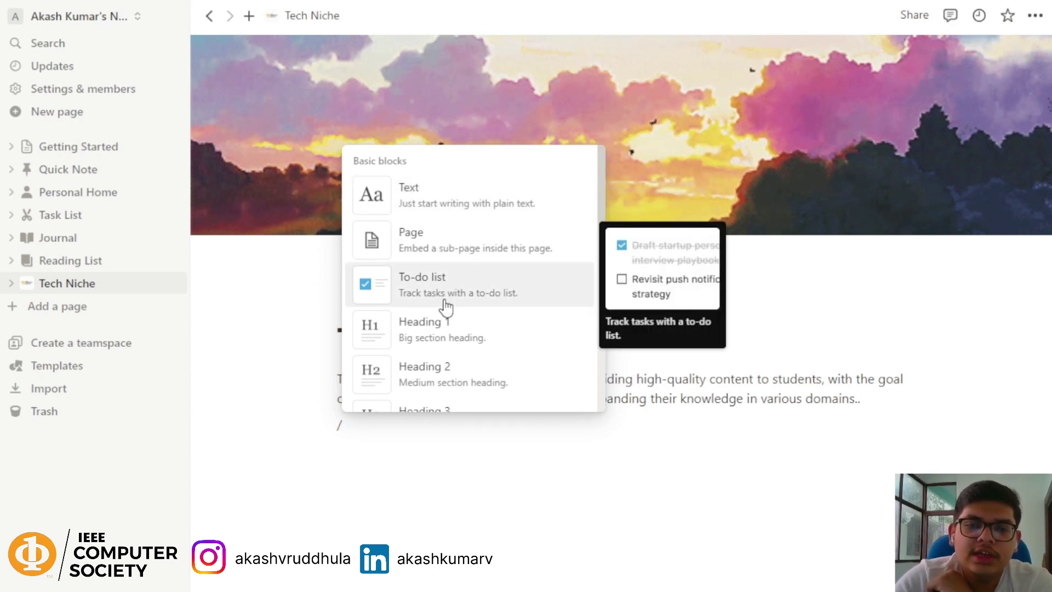
scroll(447, 307, "down", 2)
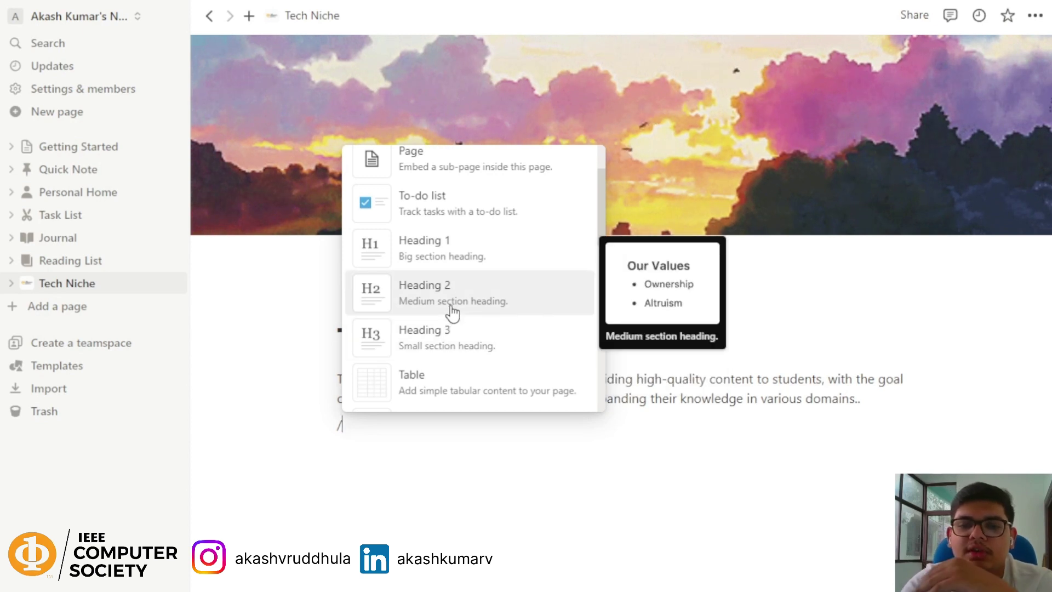
scroll(452, 312, "down", 2)
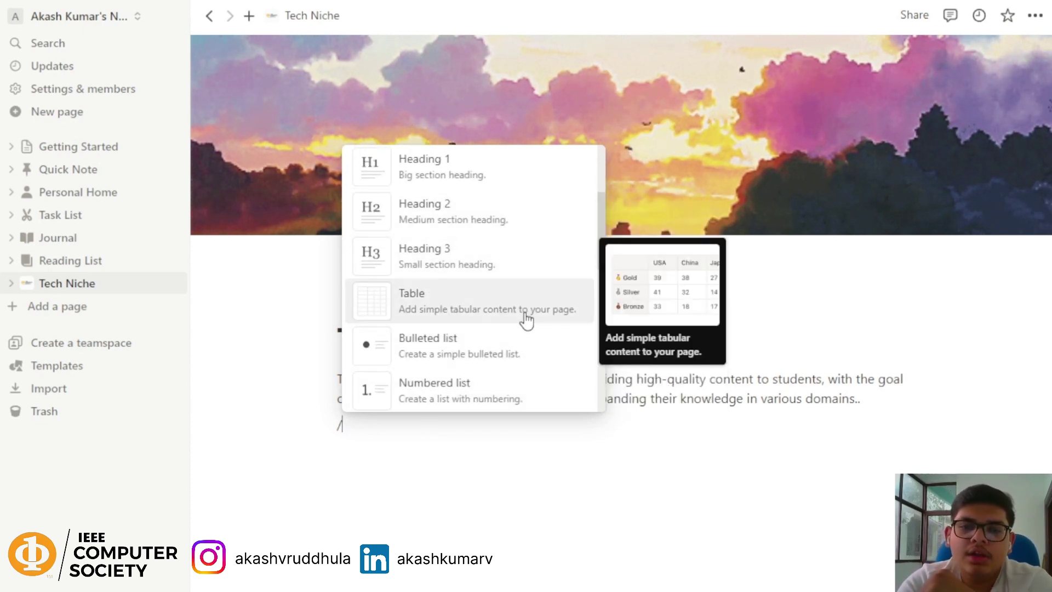
scroll(523, 319, "down", 2)
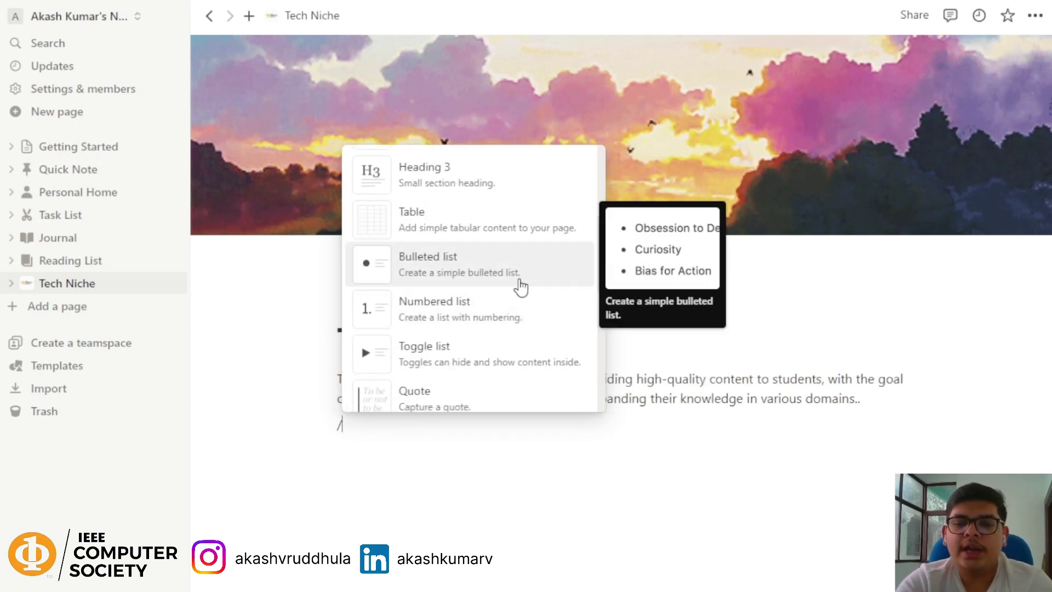
scroll(521, 309, "down", 2)
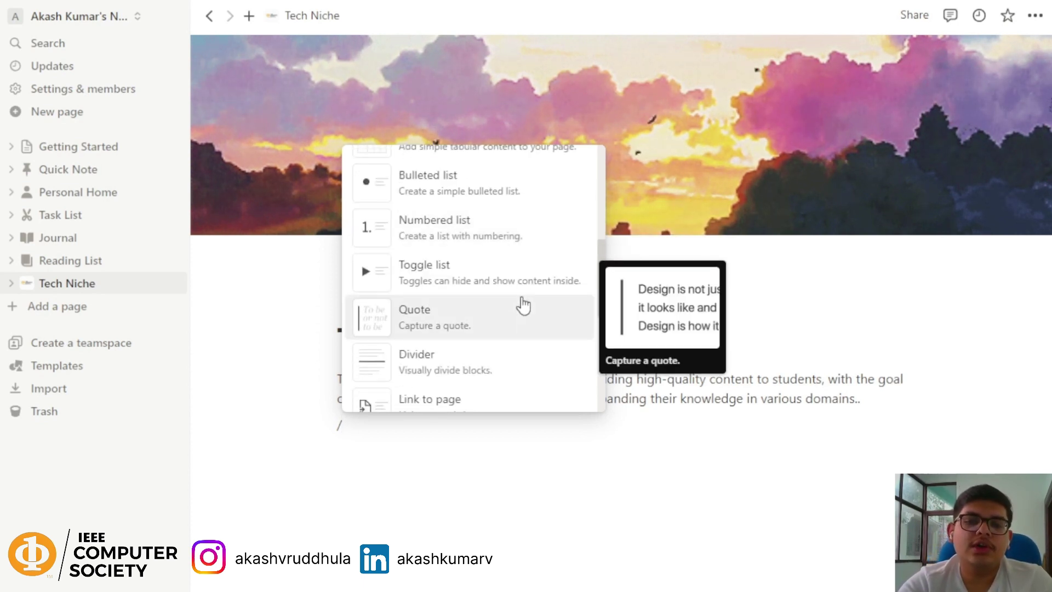
scroll(523, 305, "down", 6)
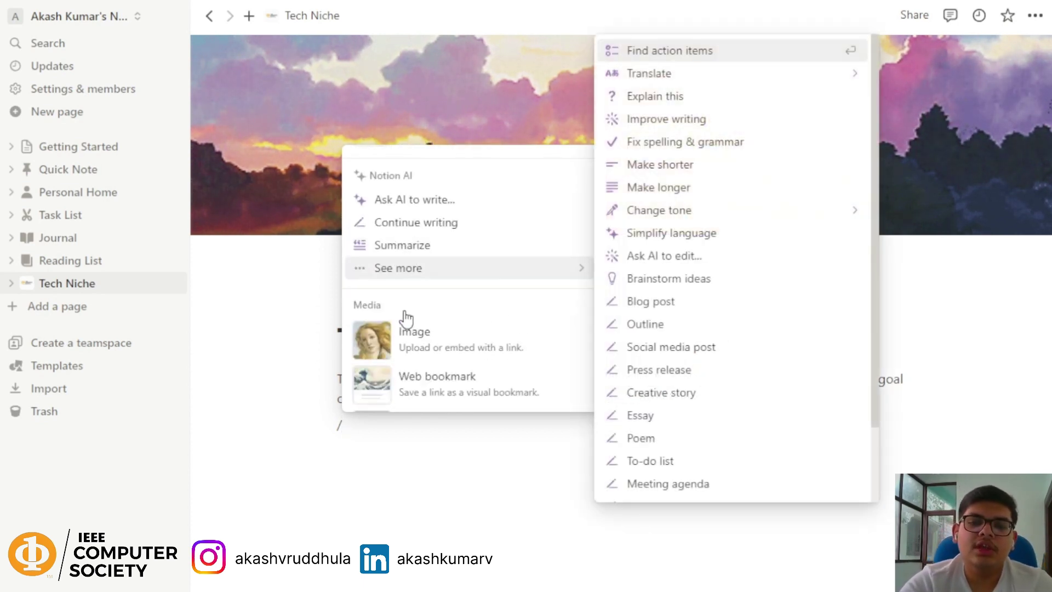
scroll(405, 353, "down", 2)
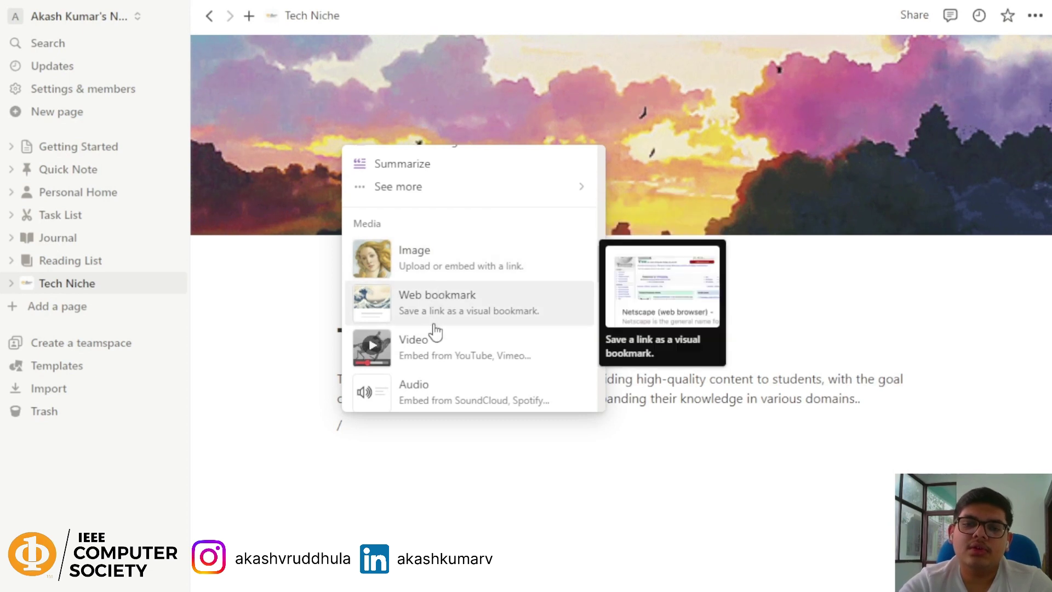
scroll(462, 362, "down", 4)
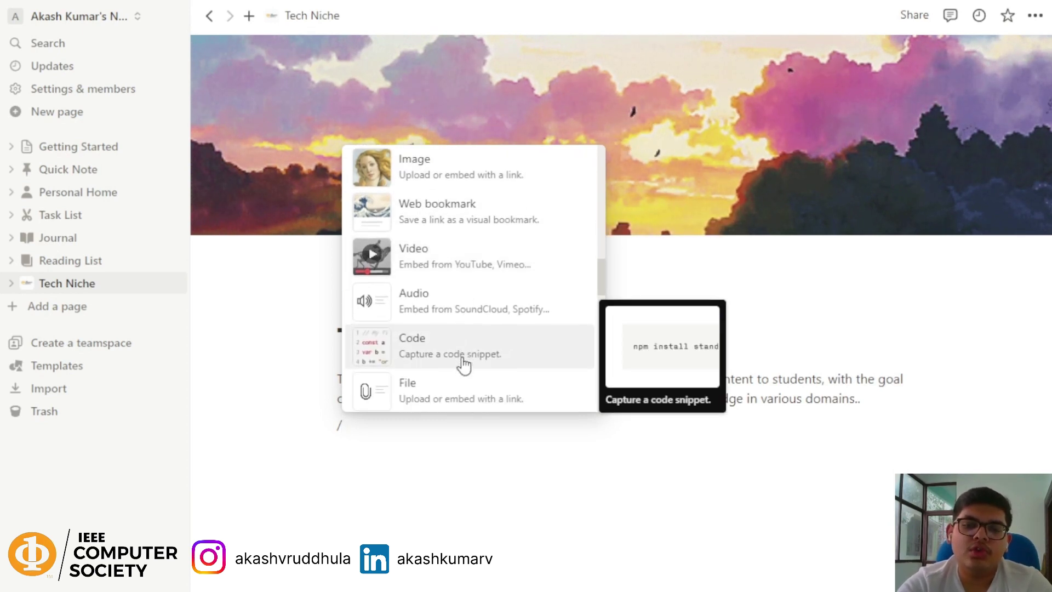
scroll(463, 307, "down", 3)
scroll(416, 274, "down", 5)
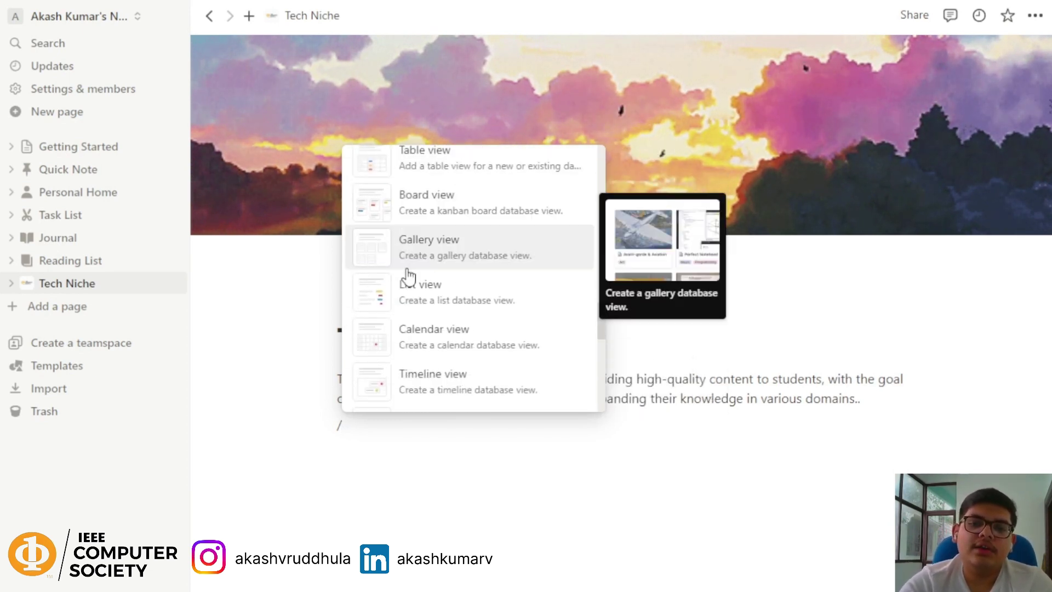
scroll(421, 265, "down", 20)
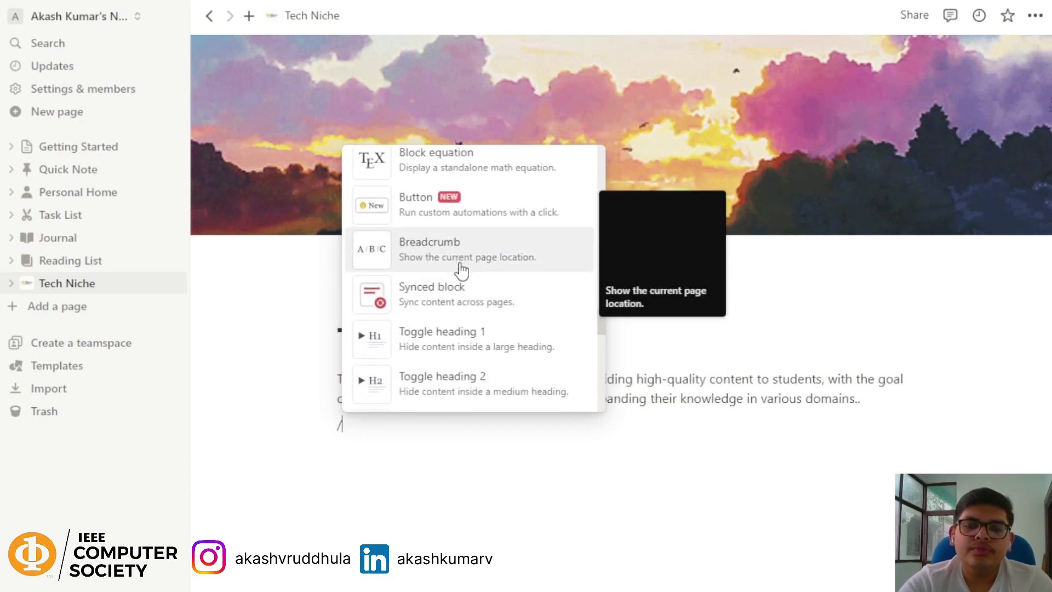
scroll(461, 270, "down", 5)
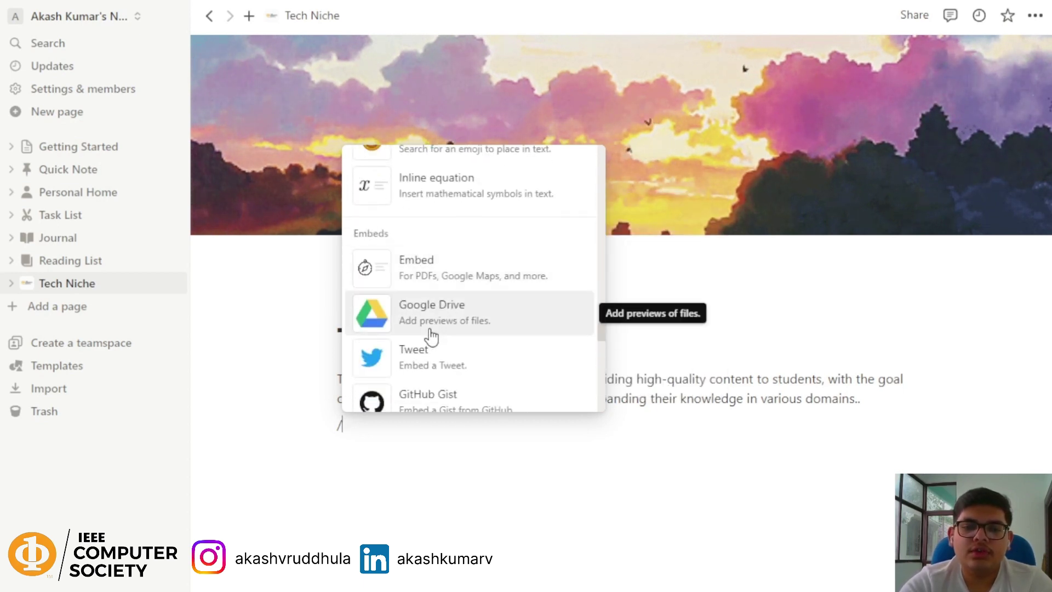
scroll(441, 356, "down", 2)
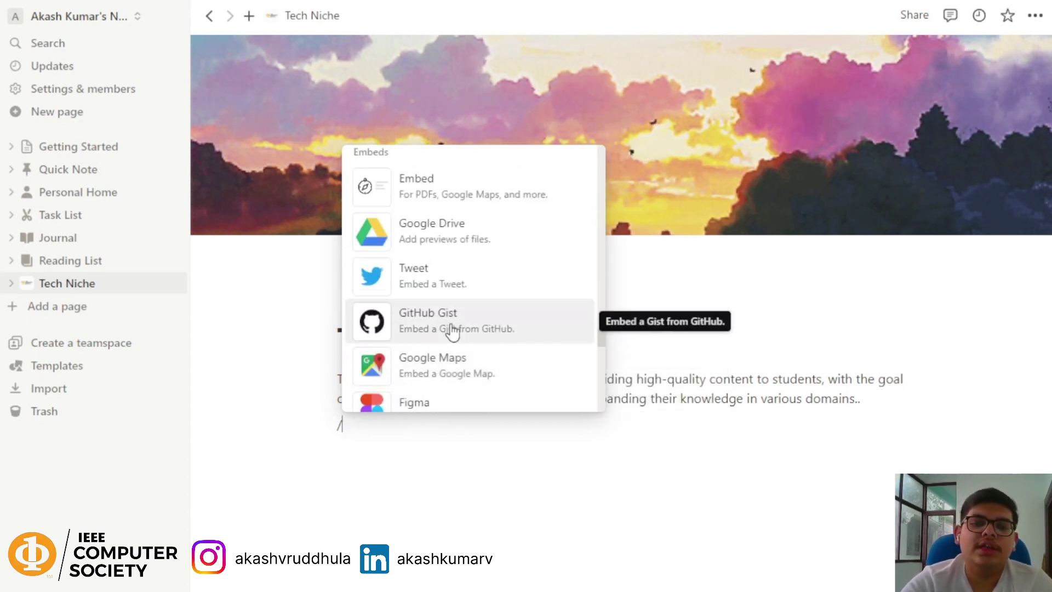
scroll(482, 236, "down", 10)
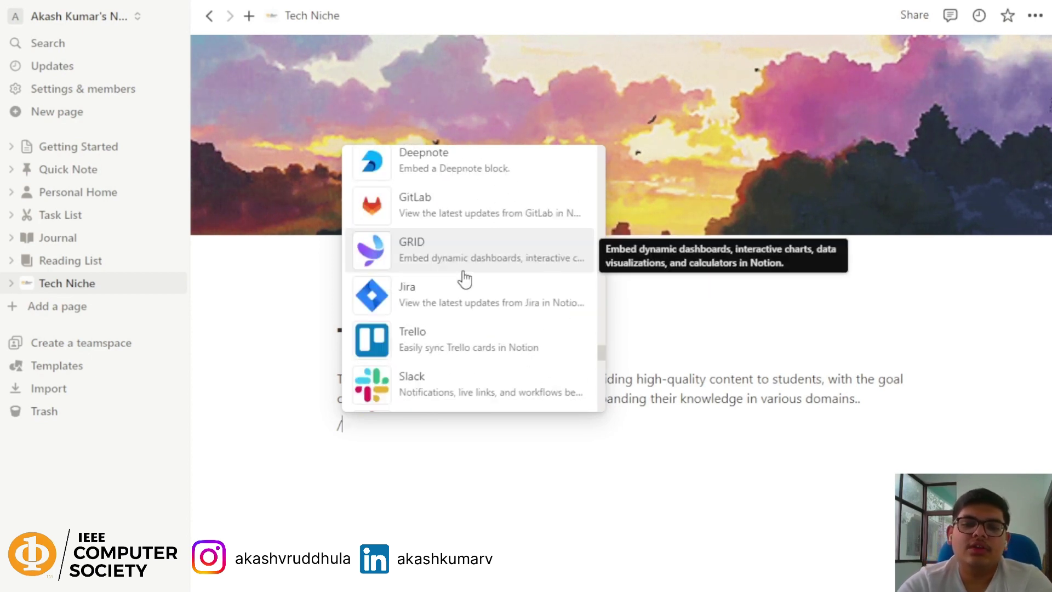
scroll(462, 342, "down", 8)
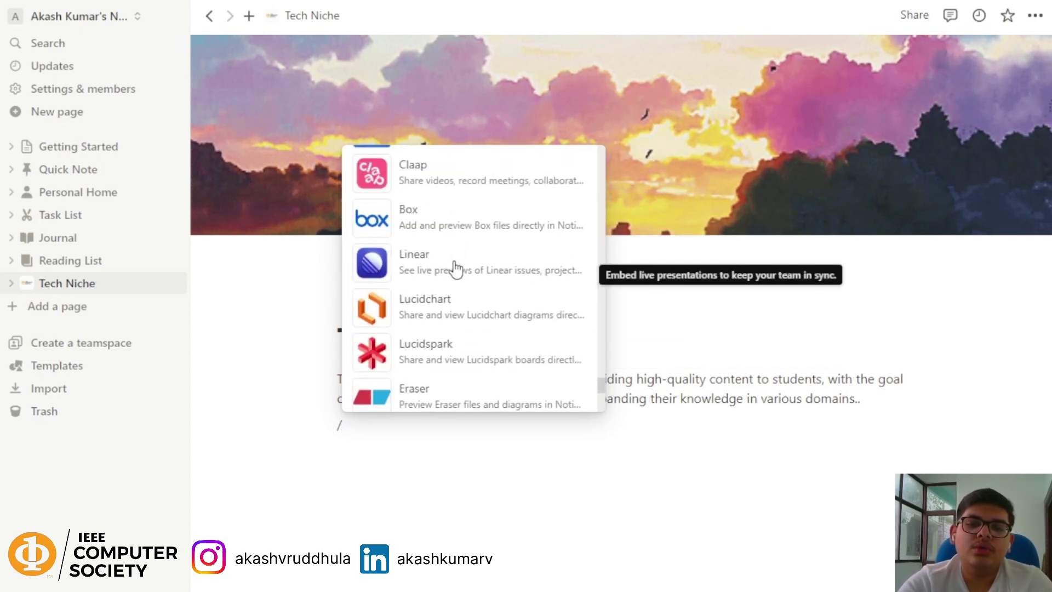
scroll(481, 300, "up", 3)
scroll(481, 300, "up", 20)
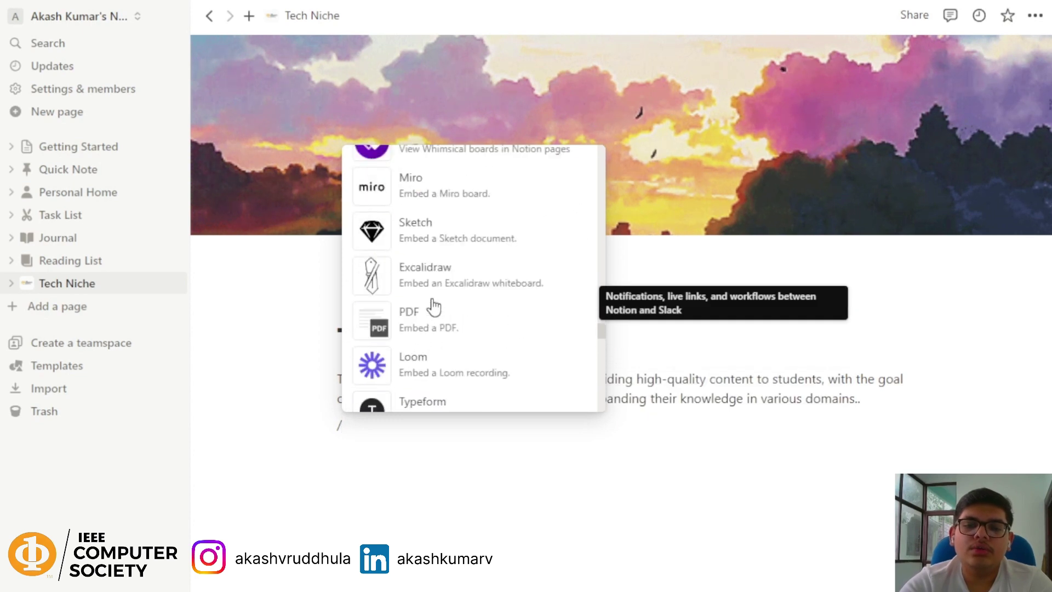
scroll(435, 305, "up", 15)
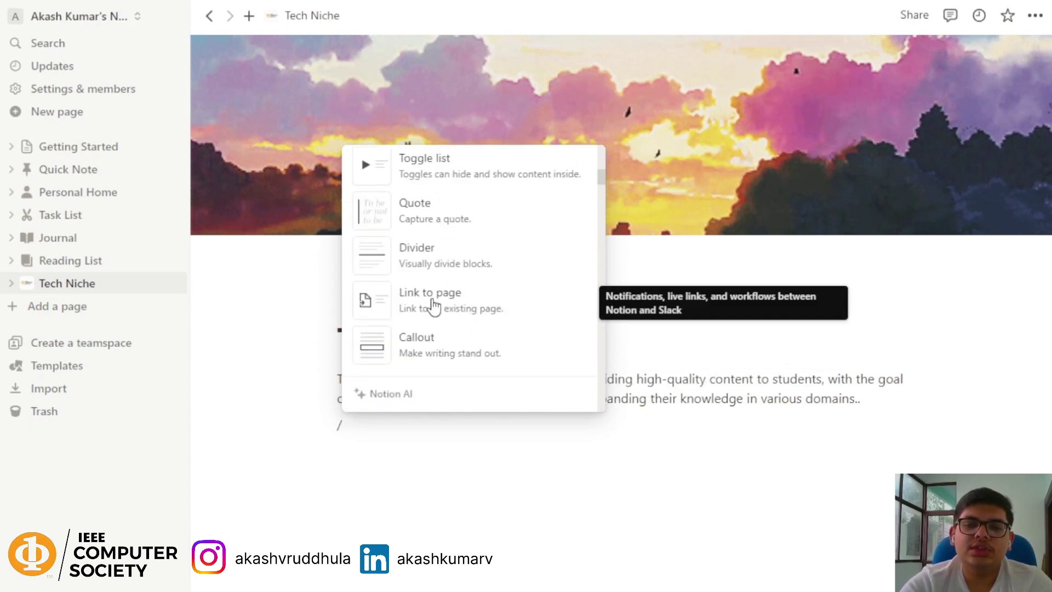
Step: Add a Heading 1 block reading "Sessions" below the introductory paragraph
left_click(443, 322)
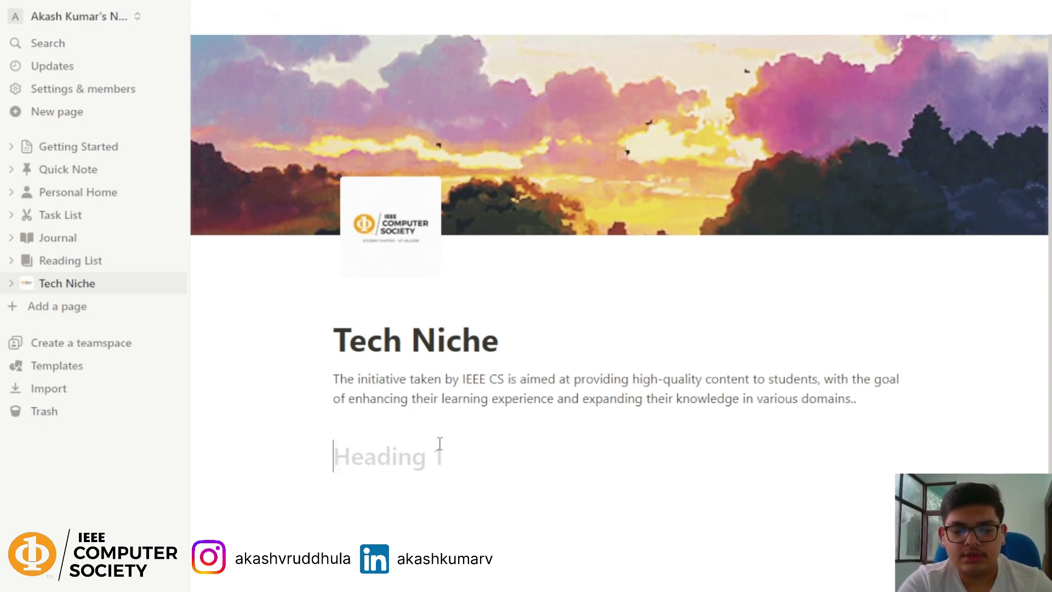
type("Sessions")
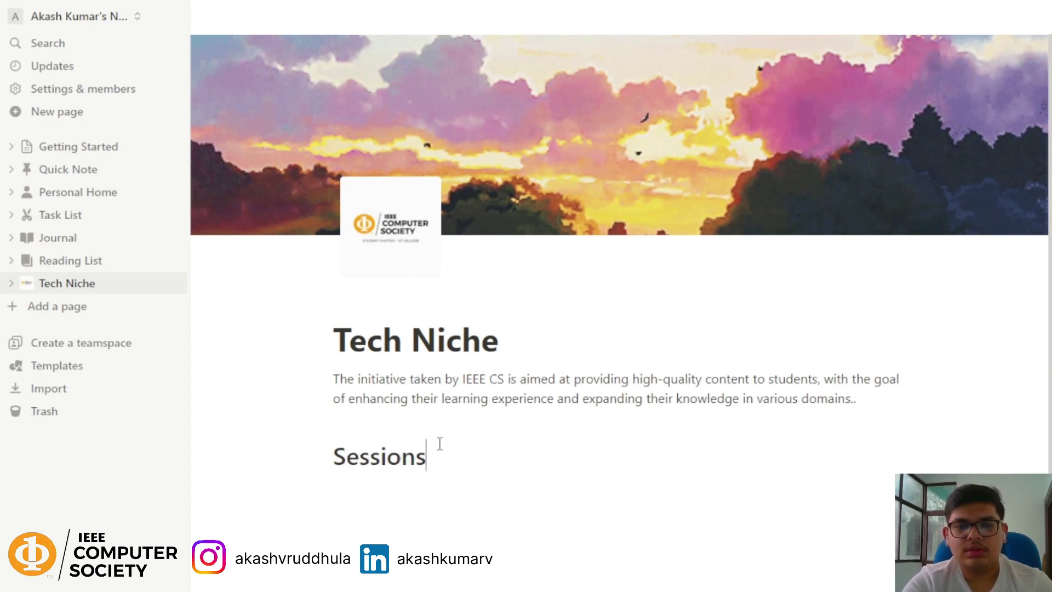
key("Return")
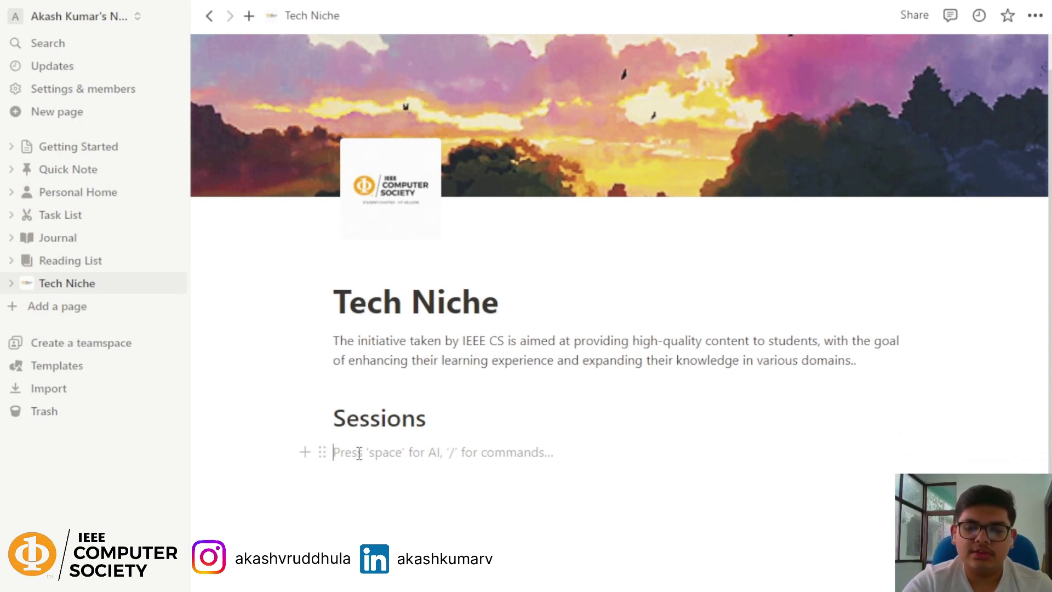
Step: Add a Heading 2 block reading "Notion" under the "Sessions" heading
type("/")
scroll(443, 340, "down", 2)
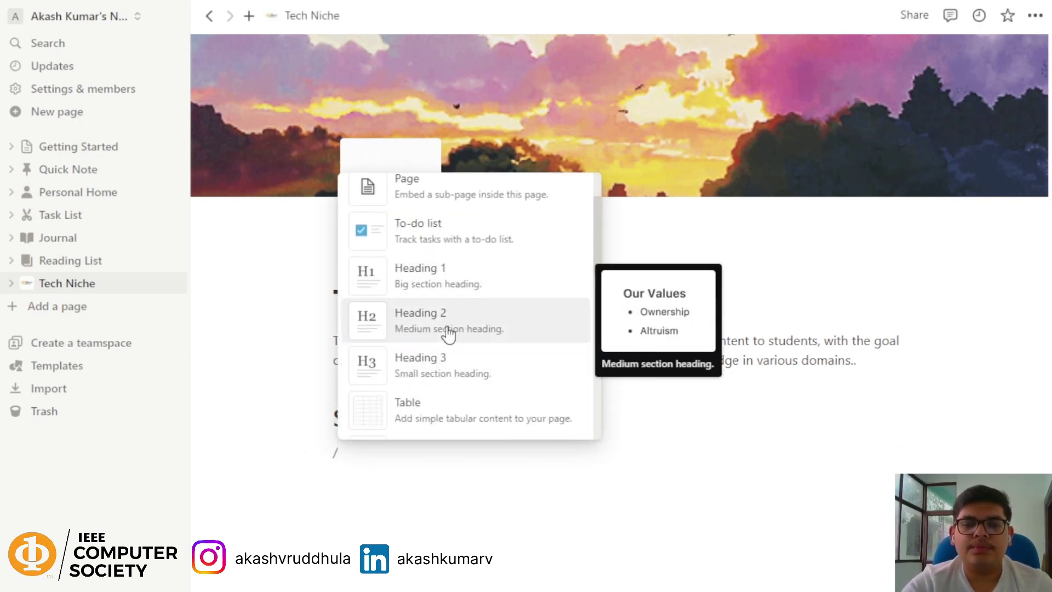
left_click(448, 333)
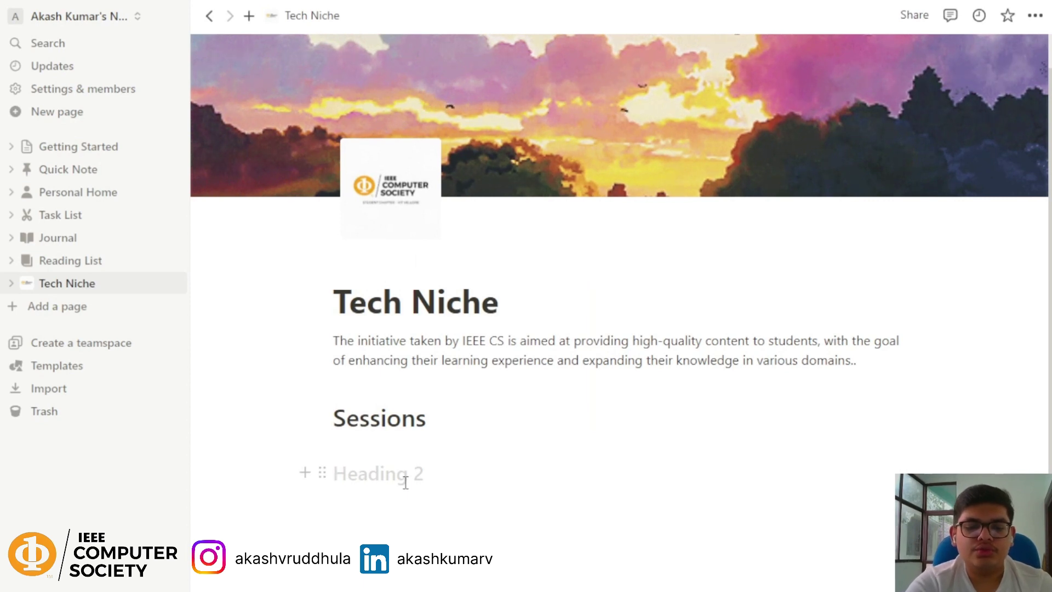
type("No")
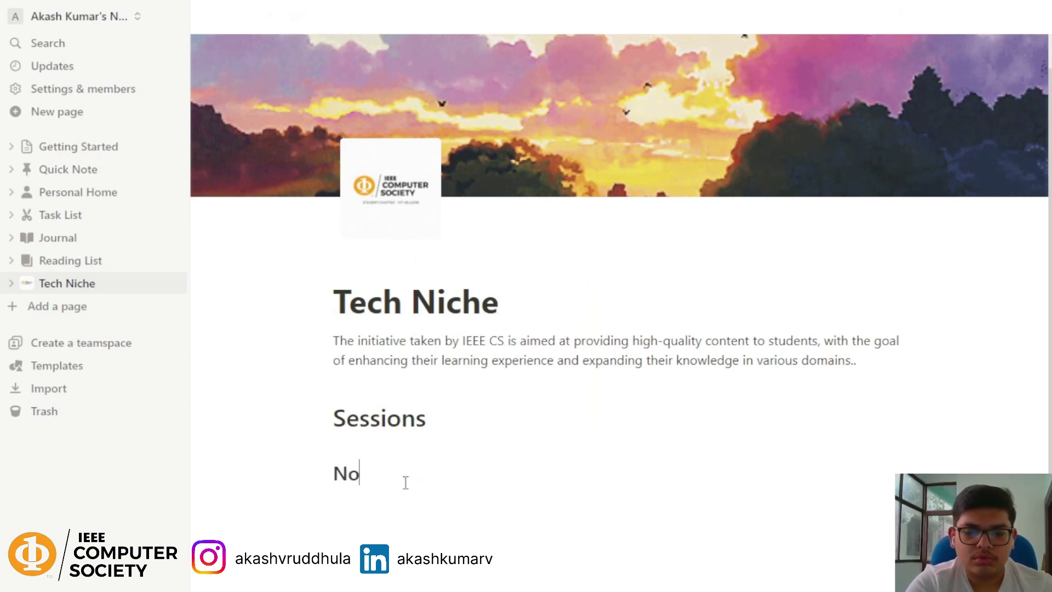
type("otion")
key("Return")
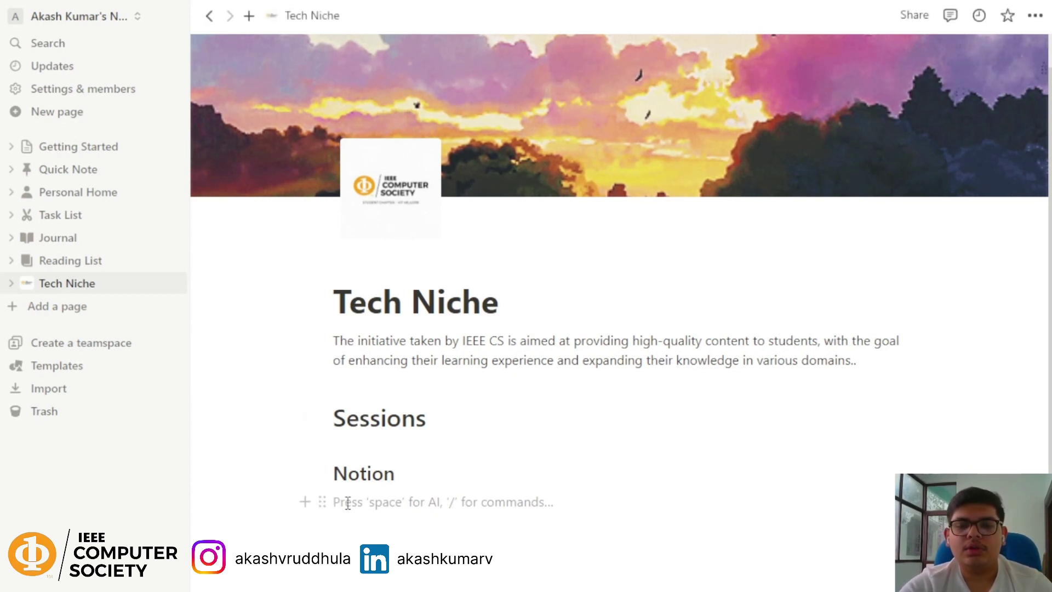
Step: Add a Heading 3 block reading "To Do Things" under the "Notion" heading
type("/")
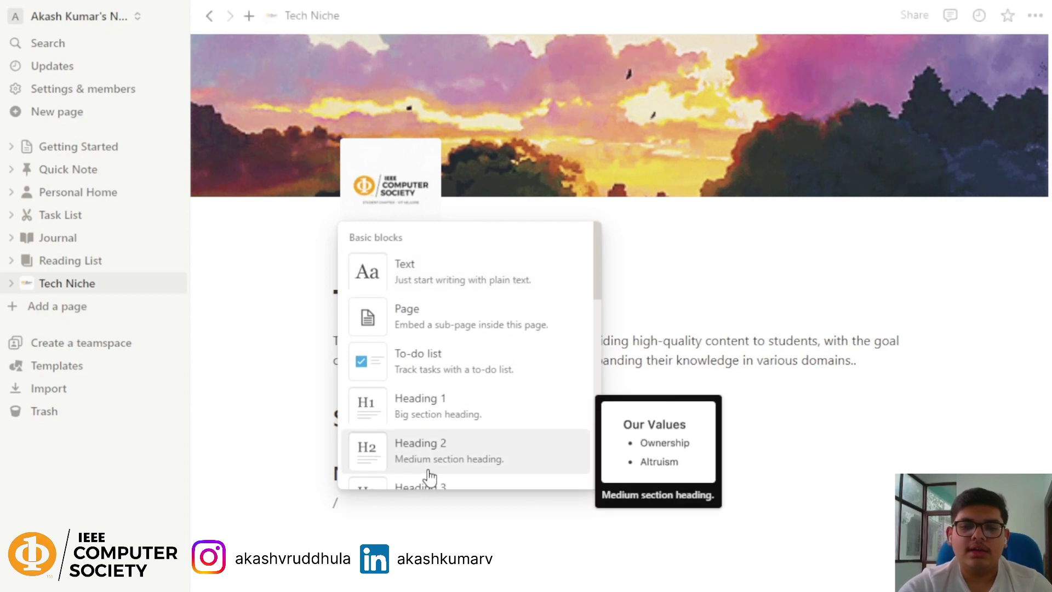
scroll(438, 455, "down", 1)
left_click(448, 421)
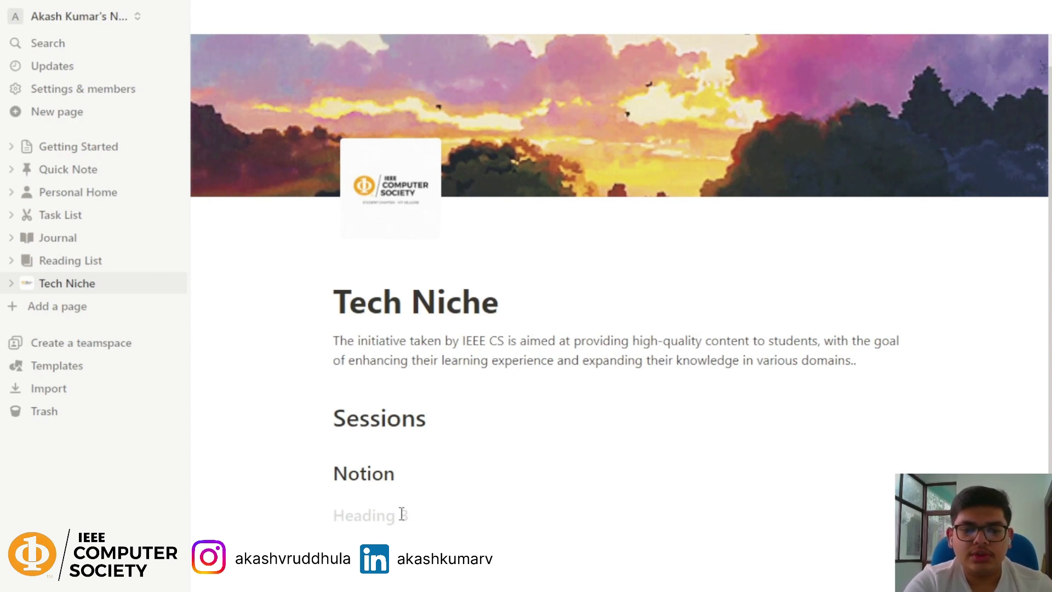
type("T")
key("BackSpace")
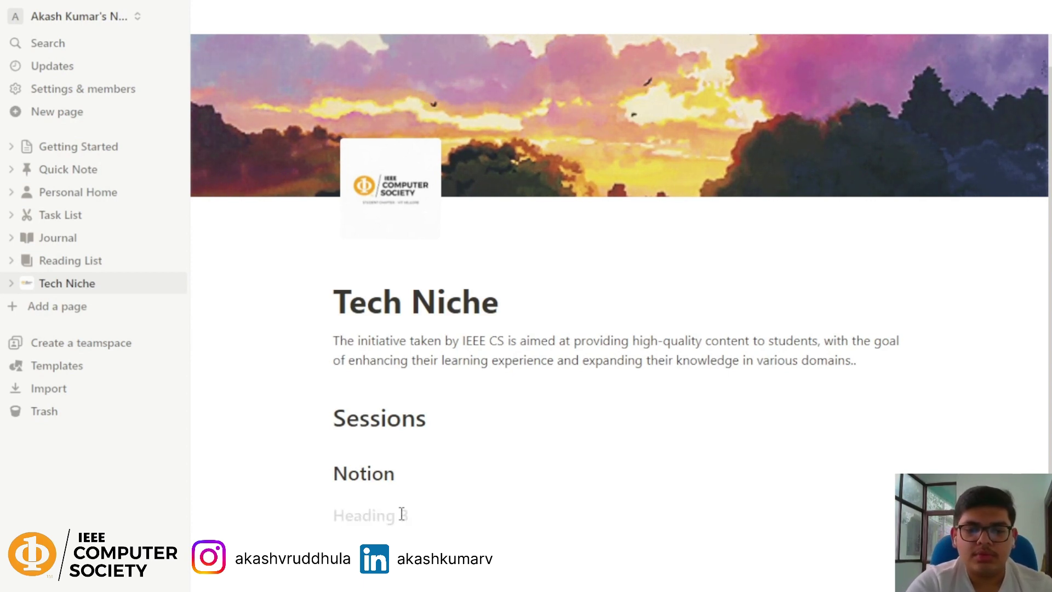
type("T")
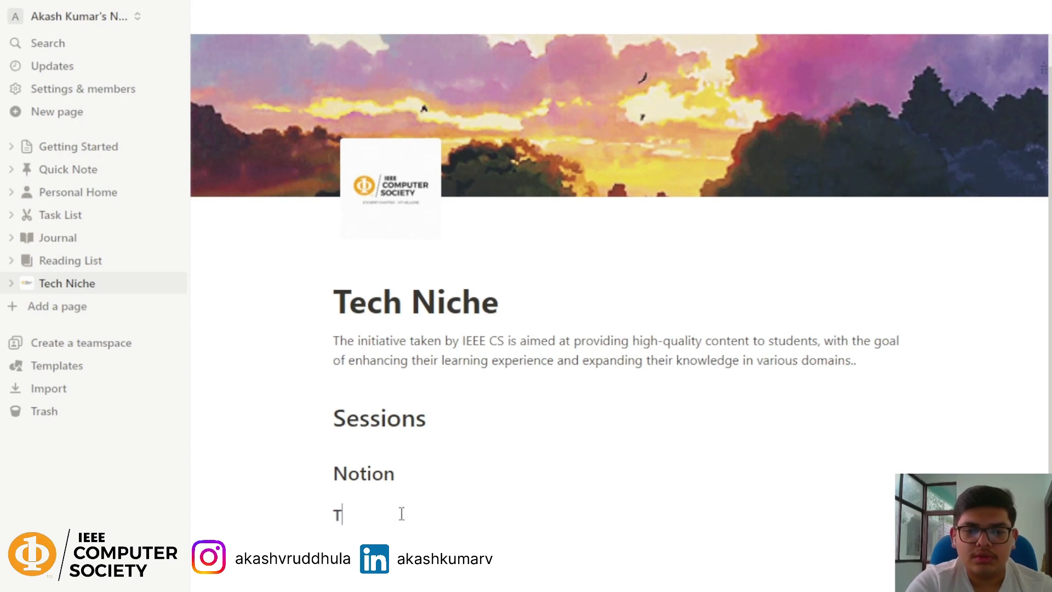
type("o Do Th")
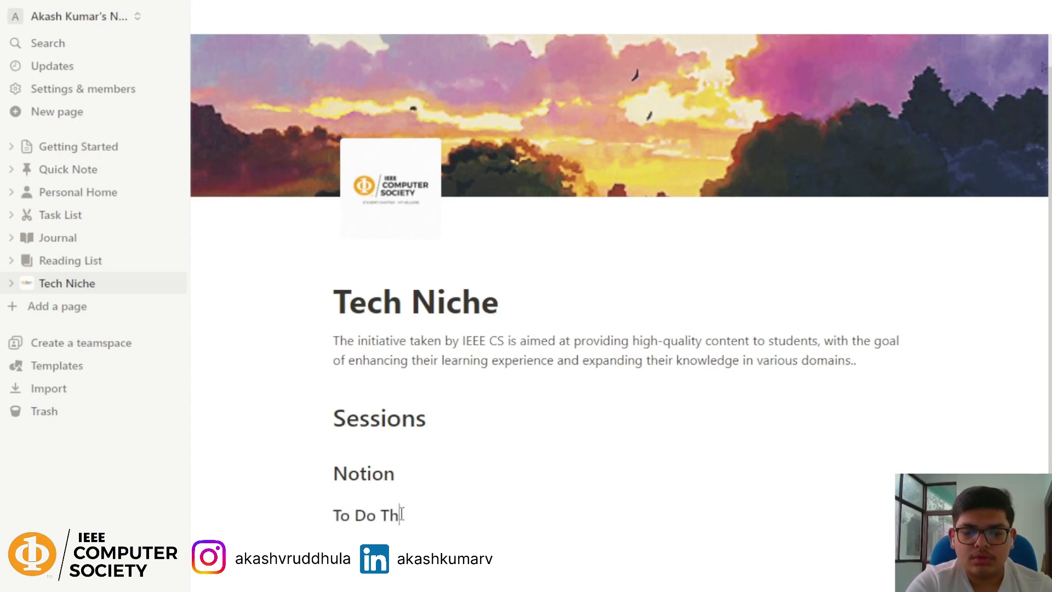
type("ings")
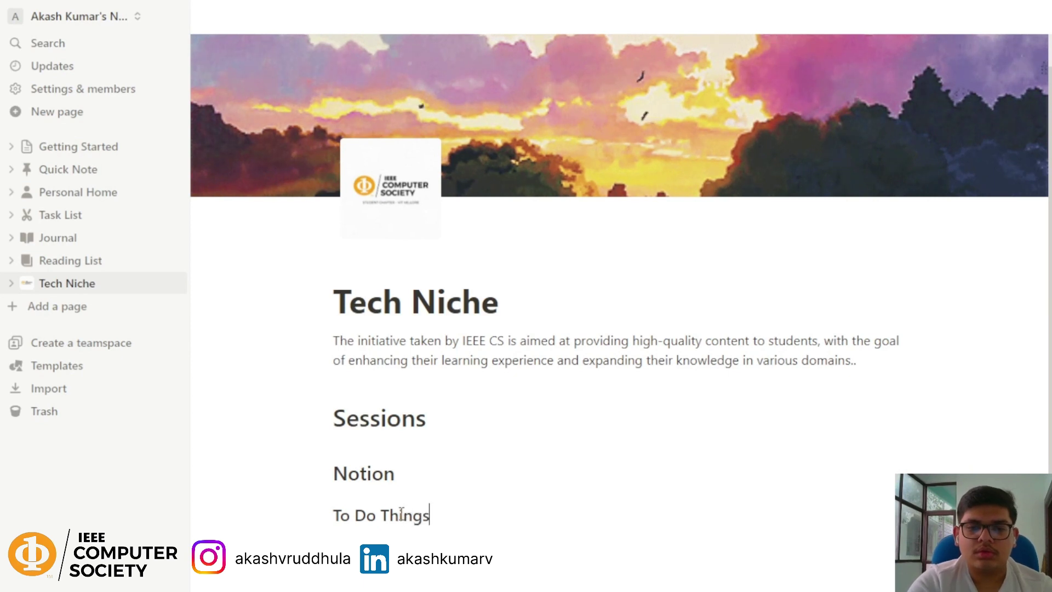
key("Return")
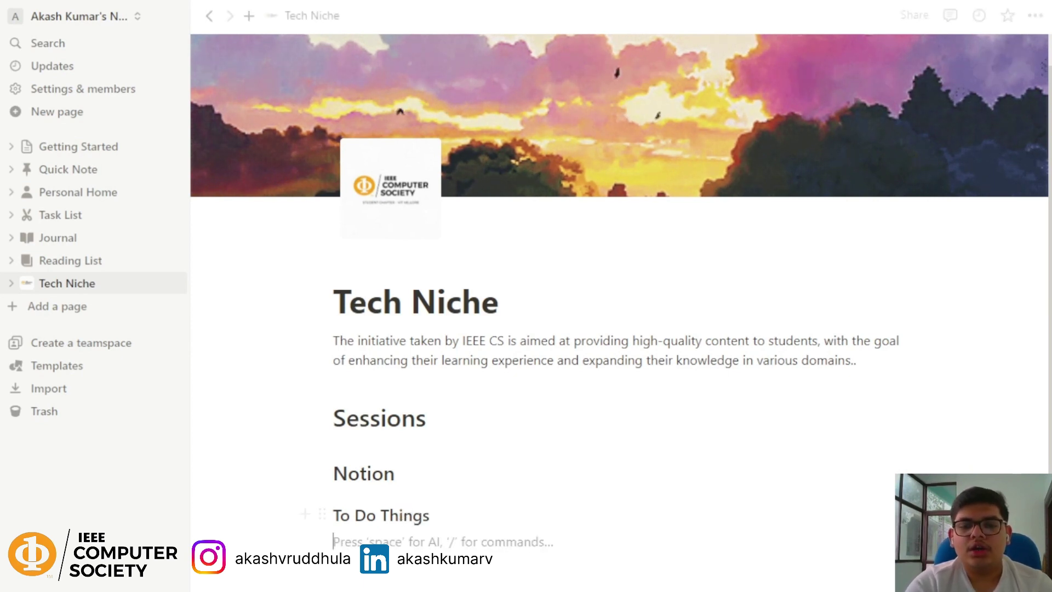
Step: Insert a to-do list block on the empty line under the "To Do Things" heading
left_click(323, 543)
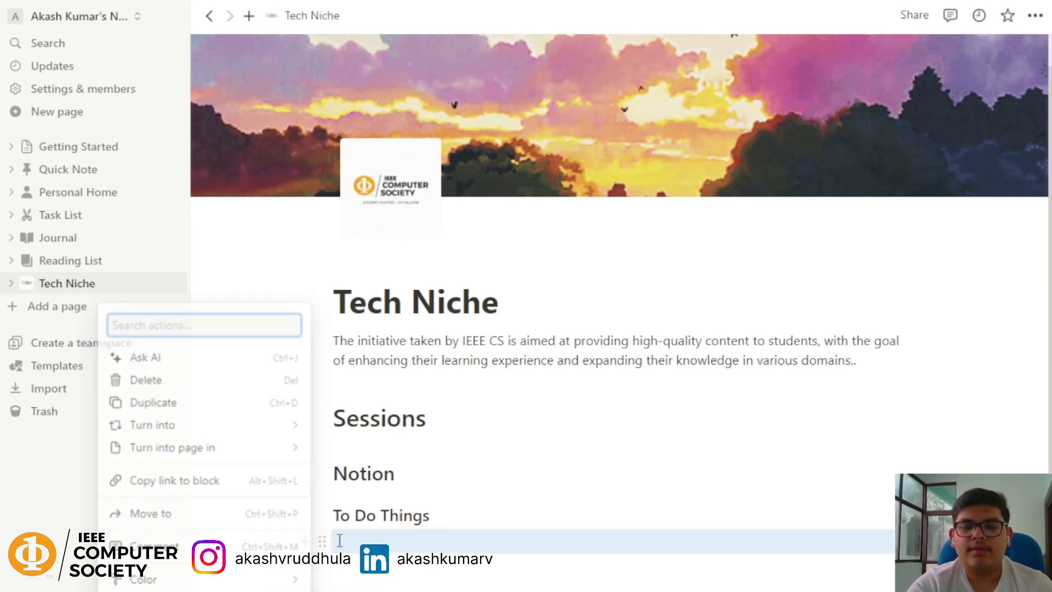
key("Escape")
left_click(308, 542)
scroll(434, 433, "down", 4)
scroll(434, 433, "up", 4)
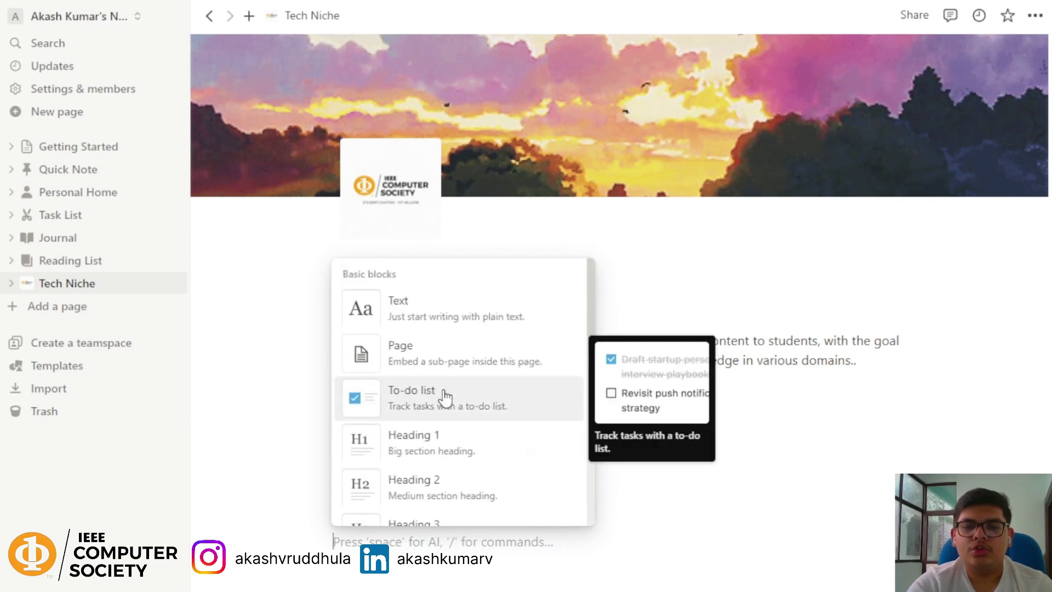
left_click(446, 395)
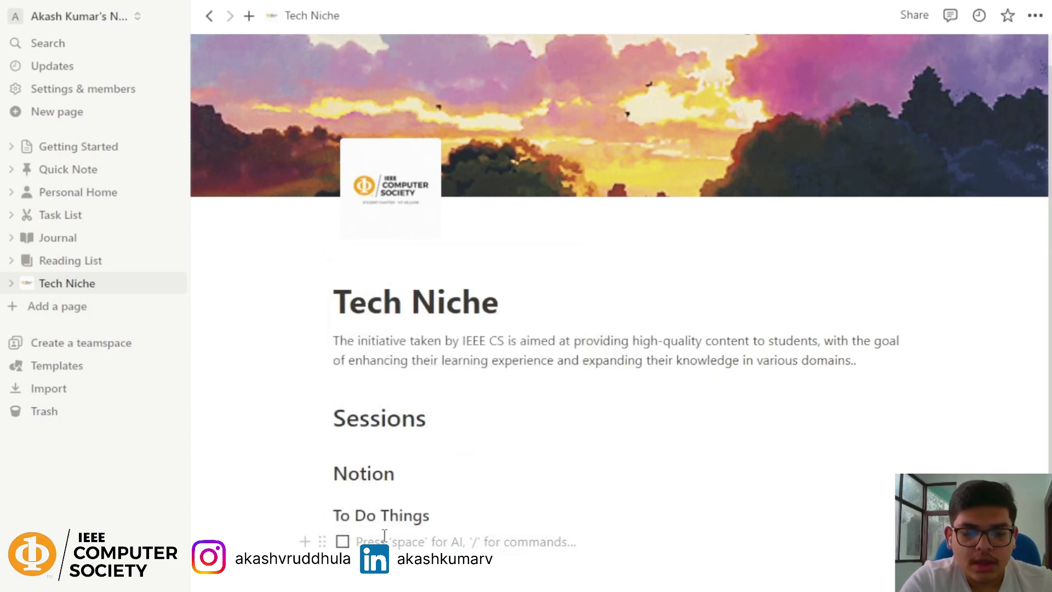
Step: Enter "Prepare for session" as the text of the first to-do item
type("P")
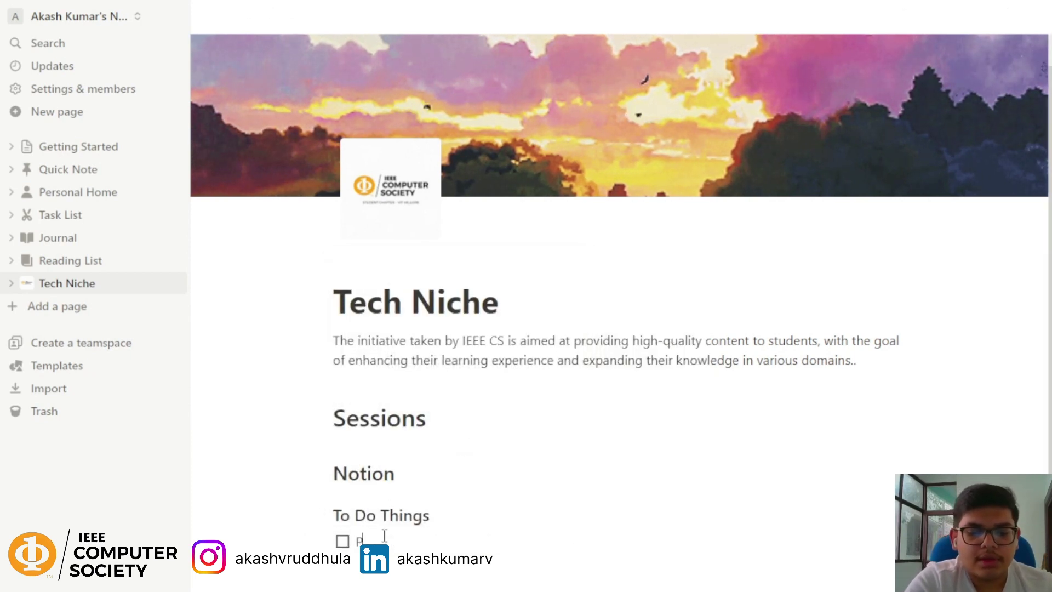
type("repare ")
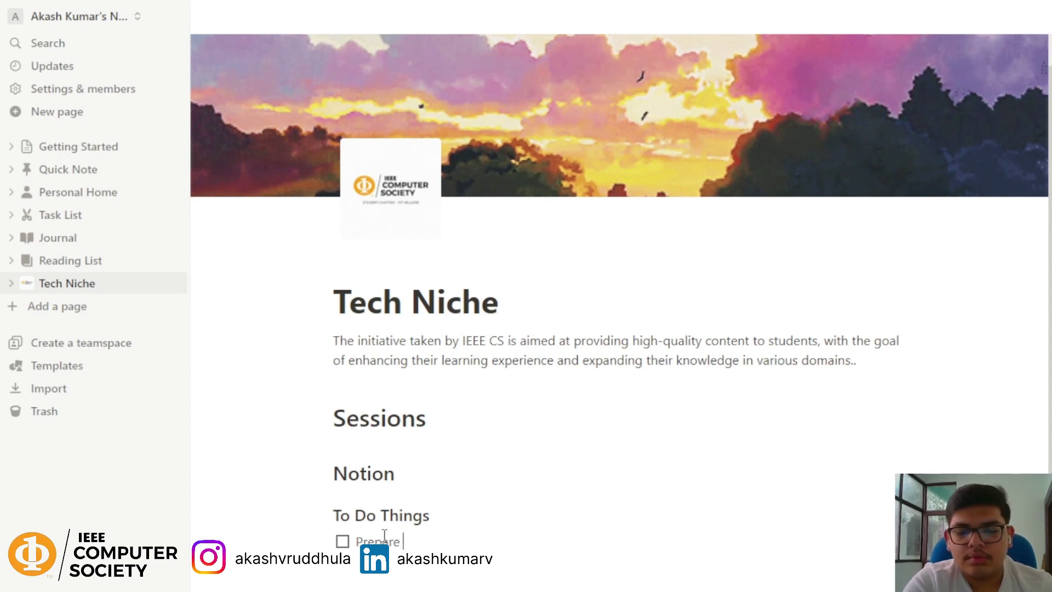
type("fot sessi")
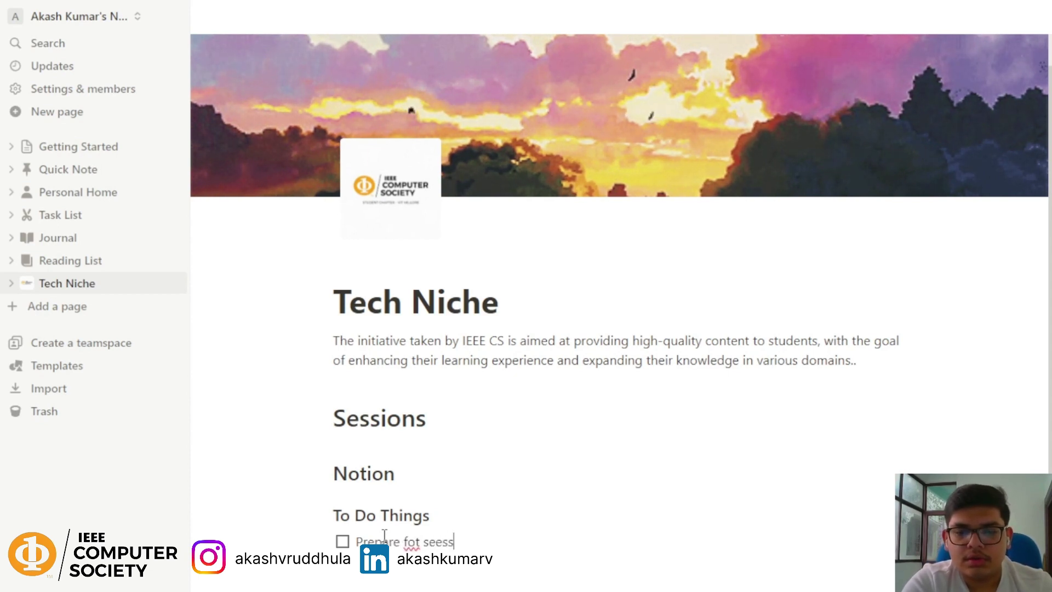
key("BackSpace")
key("BackSpace")
key("BackSpace")
type("ssion")
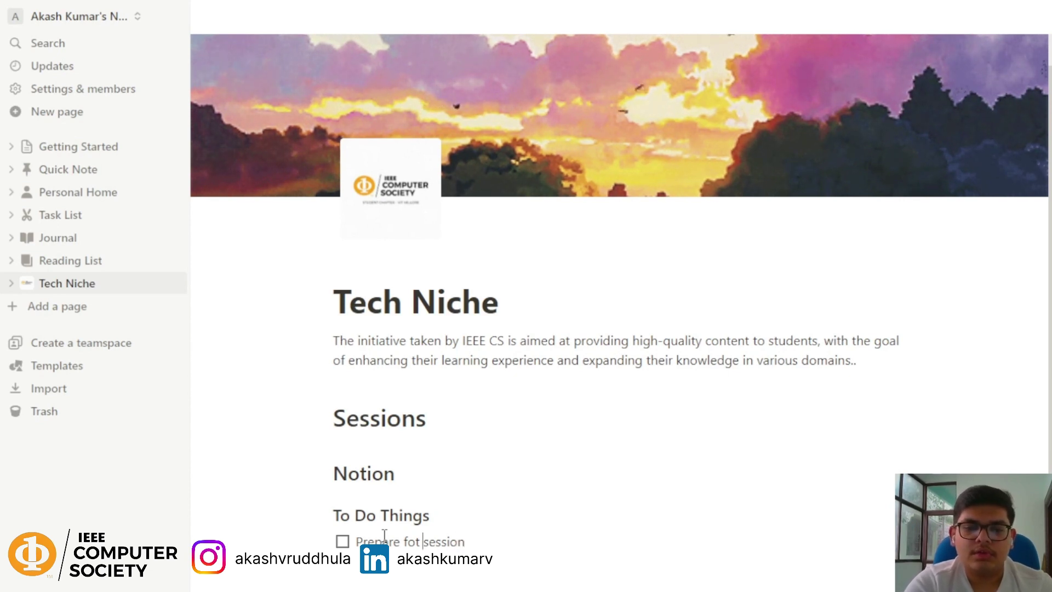
scroll(384, 535, "down", 2)
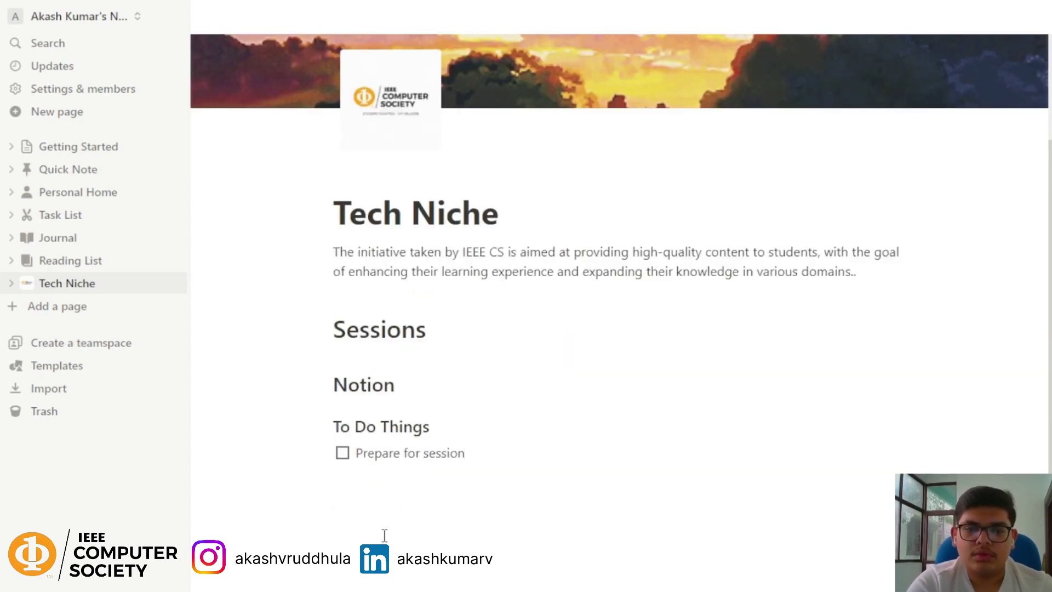
Step: Add two more to-do items reading "Make sure everything is covered" and "Record The Session"
key("Return")
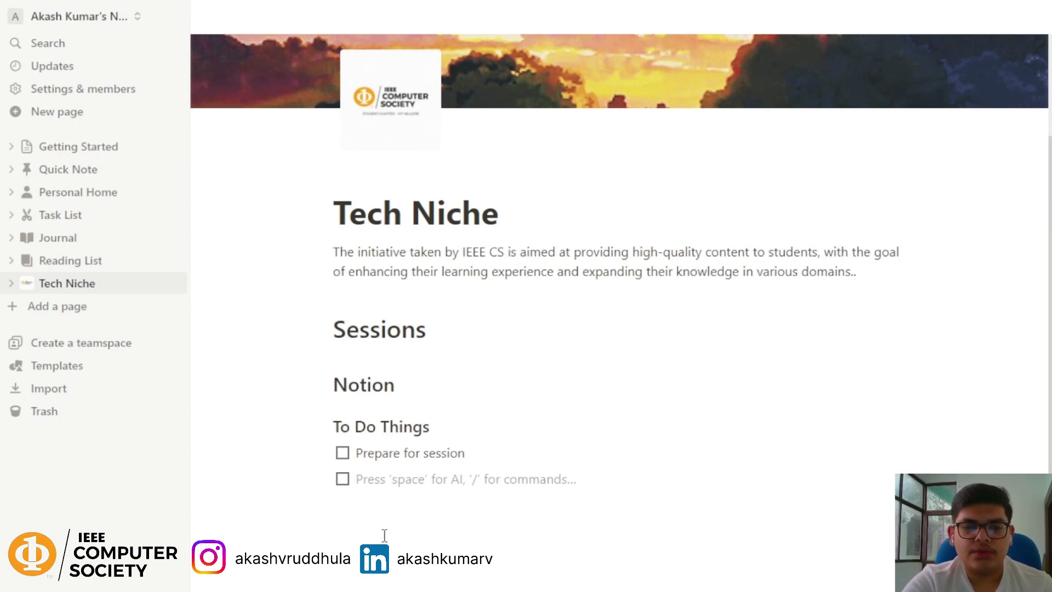
type("Make sure everything is covered")
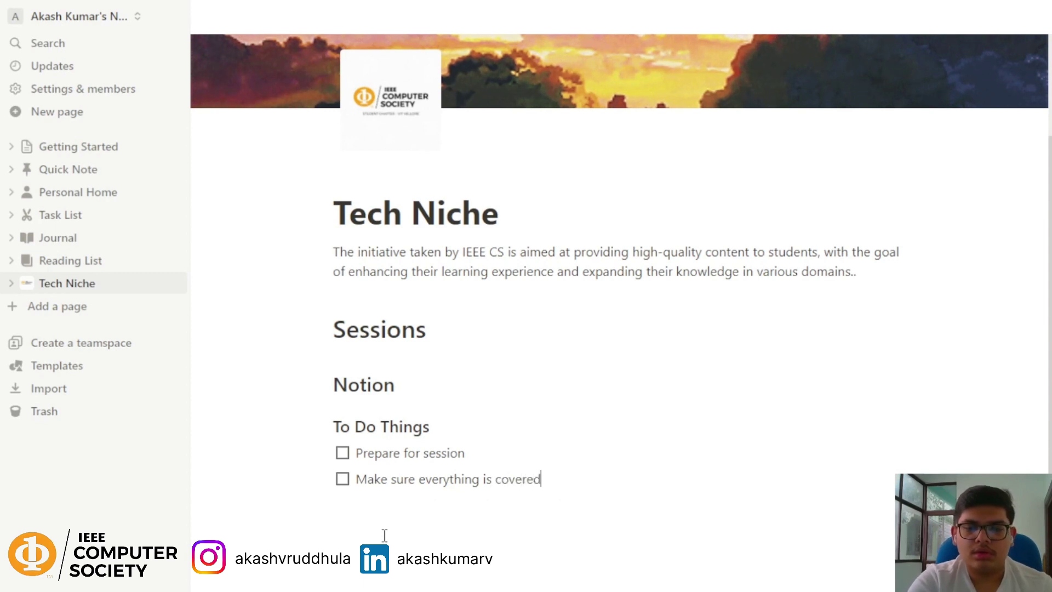
key("Return")
type("Record The Session")
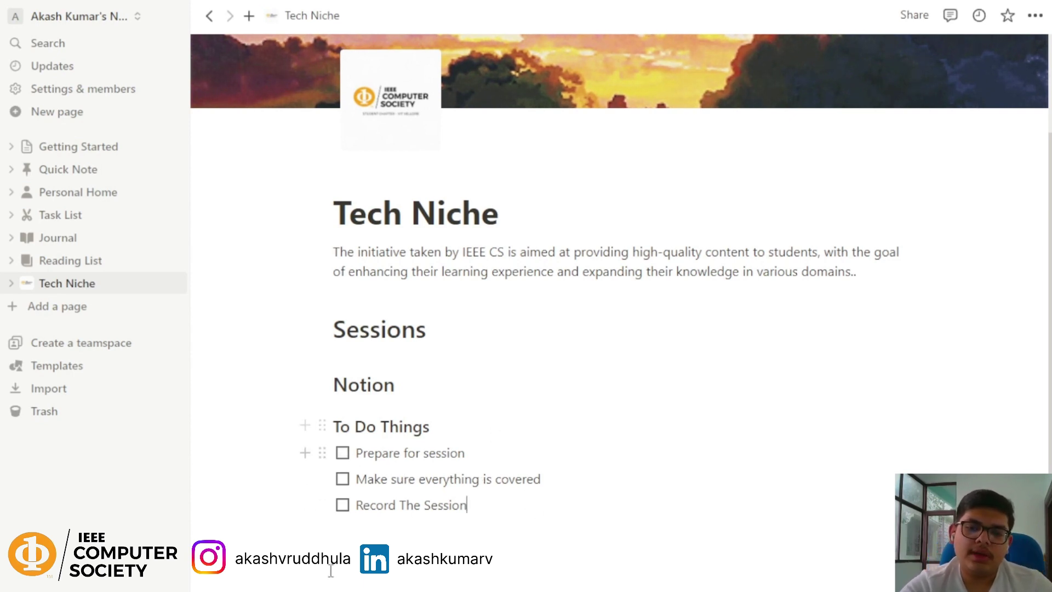
Step: Mark all three to-do items under "To Do Things" as done
left_click(342, 453)
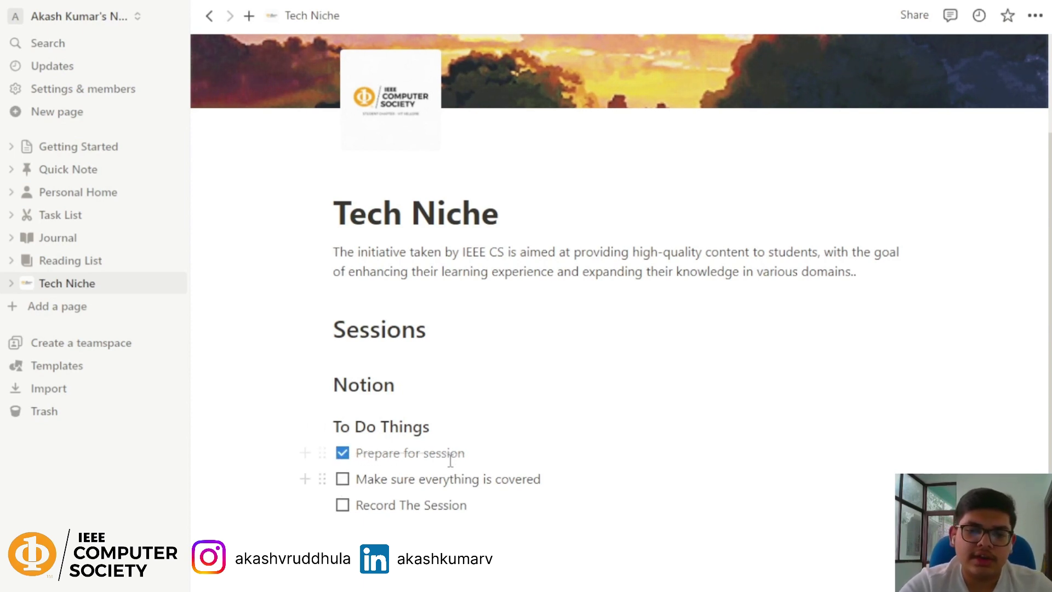
left_click(342, 481)
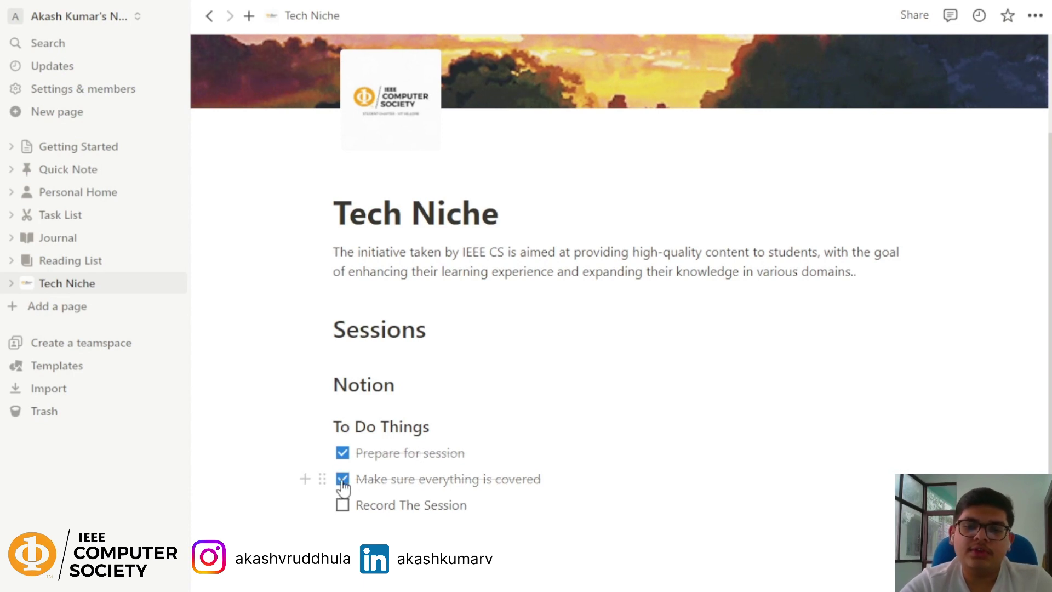
left_click(466, 514)
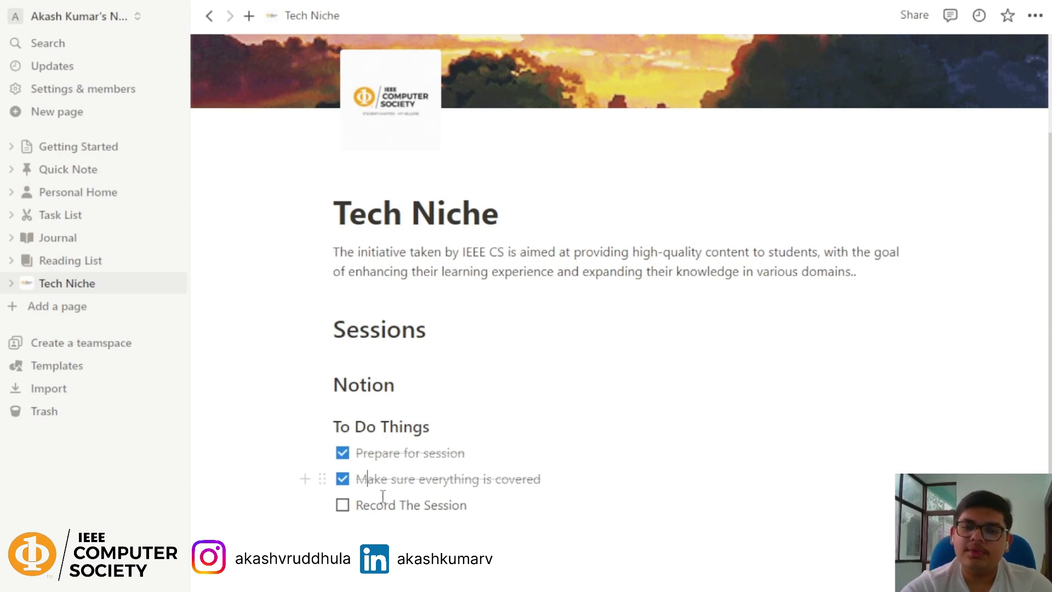
right_click(430, 514)
key("Escape")
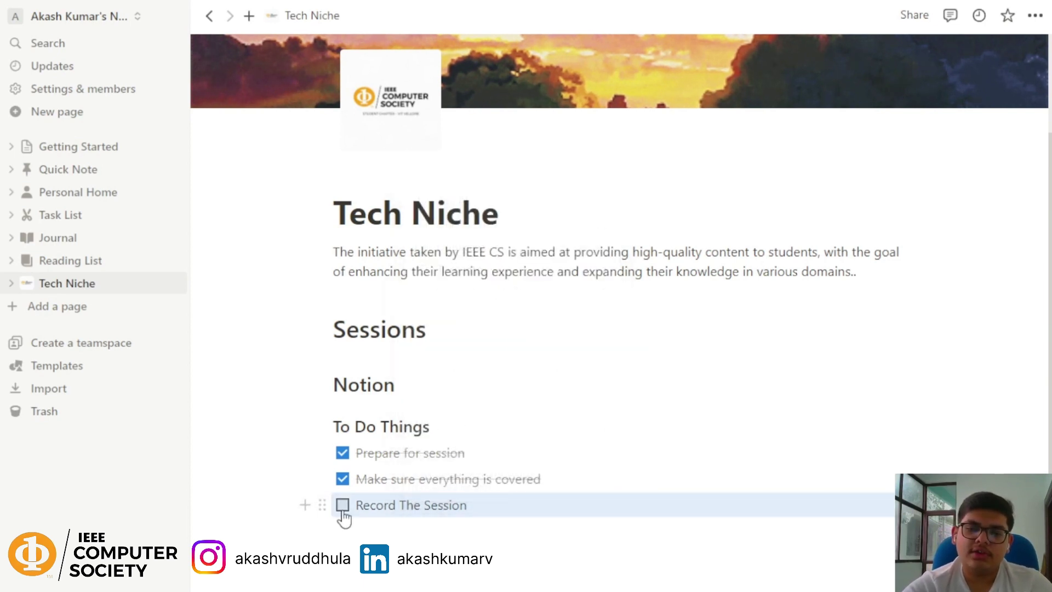
left_click(343, 506)
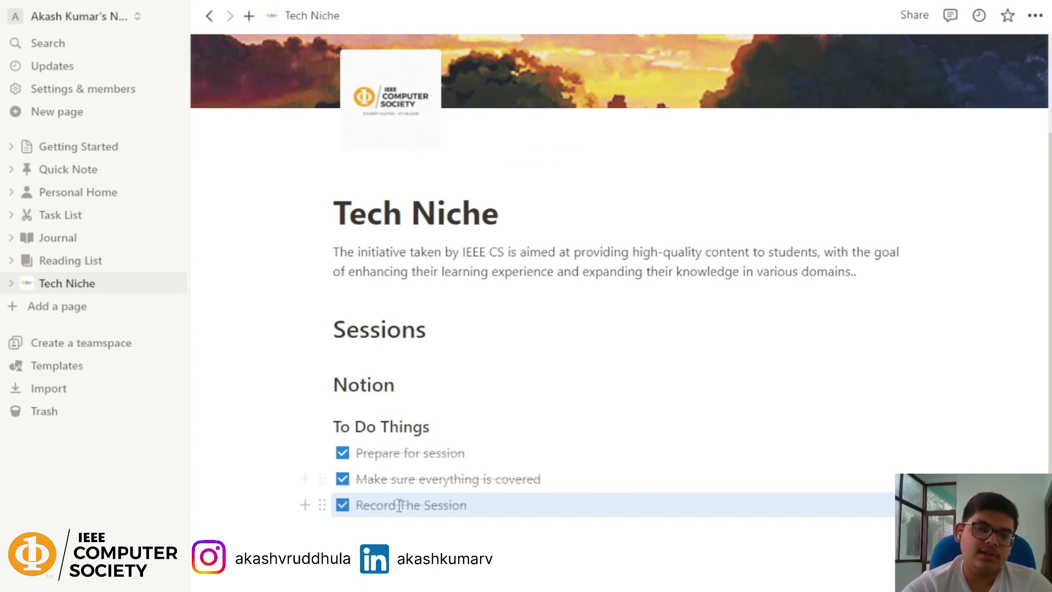
Step: Uncheck all three to-do items under "To Do Things"
left_click(342, 504)
left_click(342, 478)
left_click(343, 453)
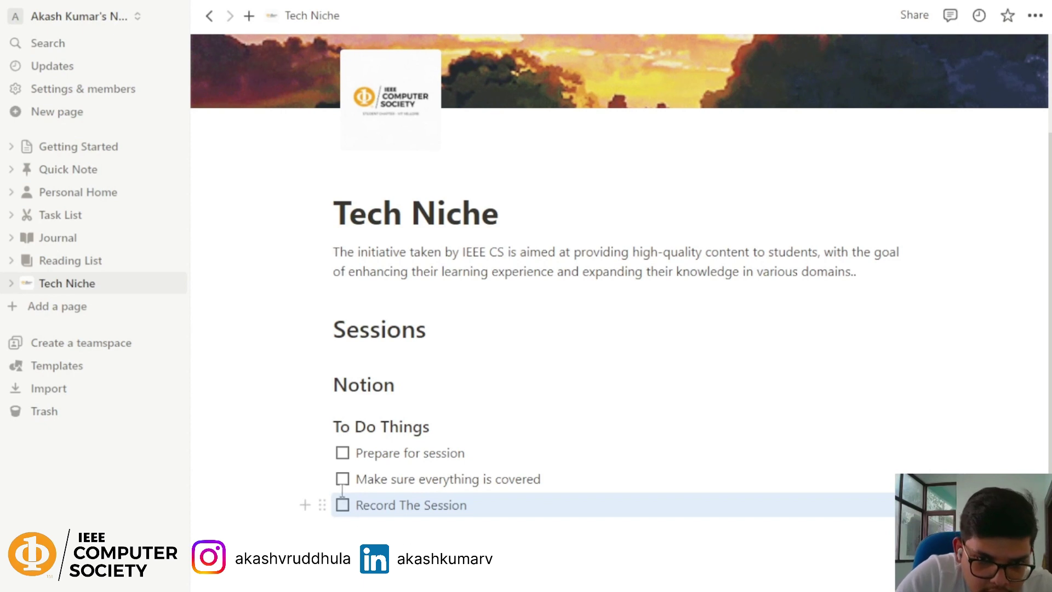
left_click(319, 454)
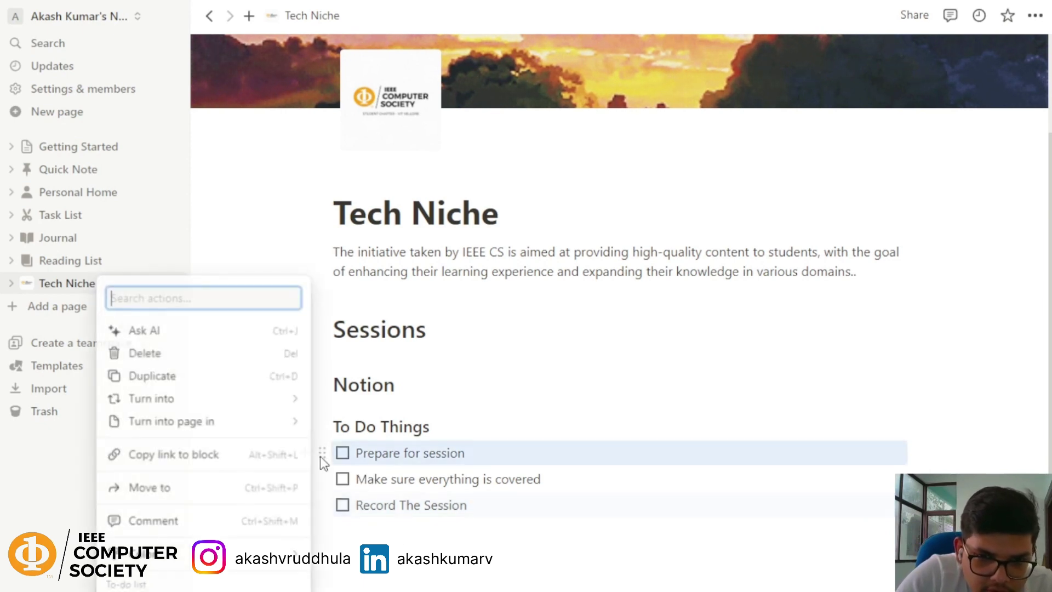
mouse_move(250, 404)
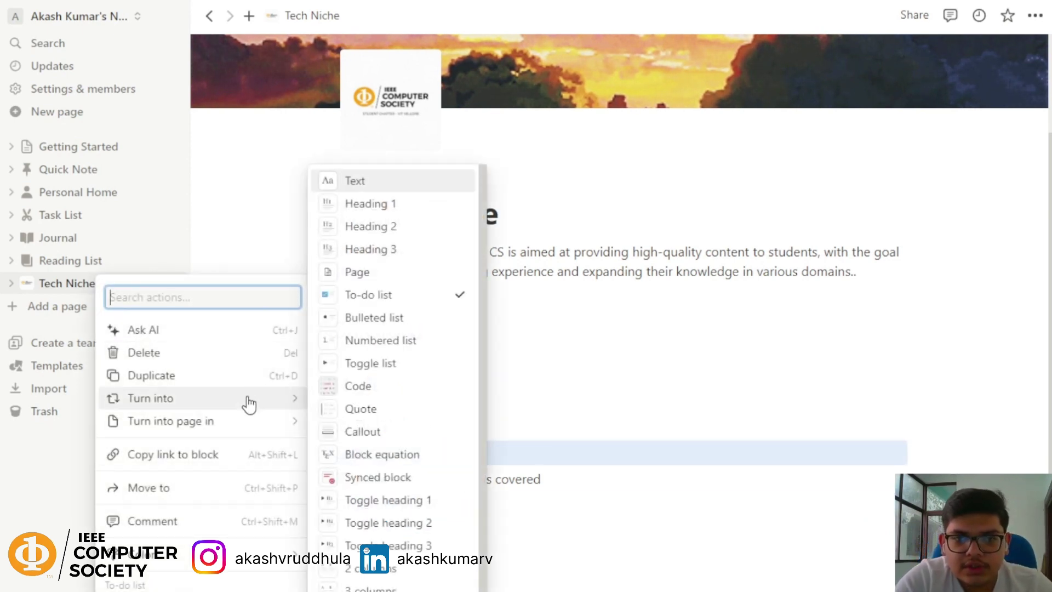
key("Escape")
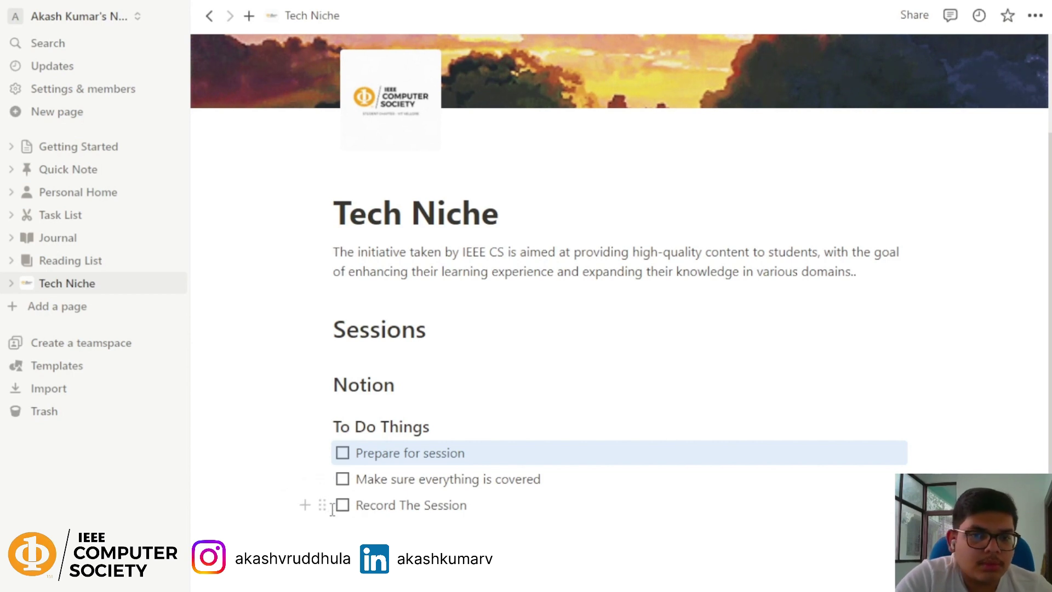
Step: Turn the "Prepare for session" to-do item into a plain Text block
left_click(324, 453)
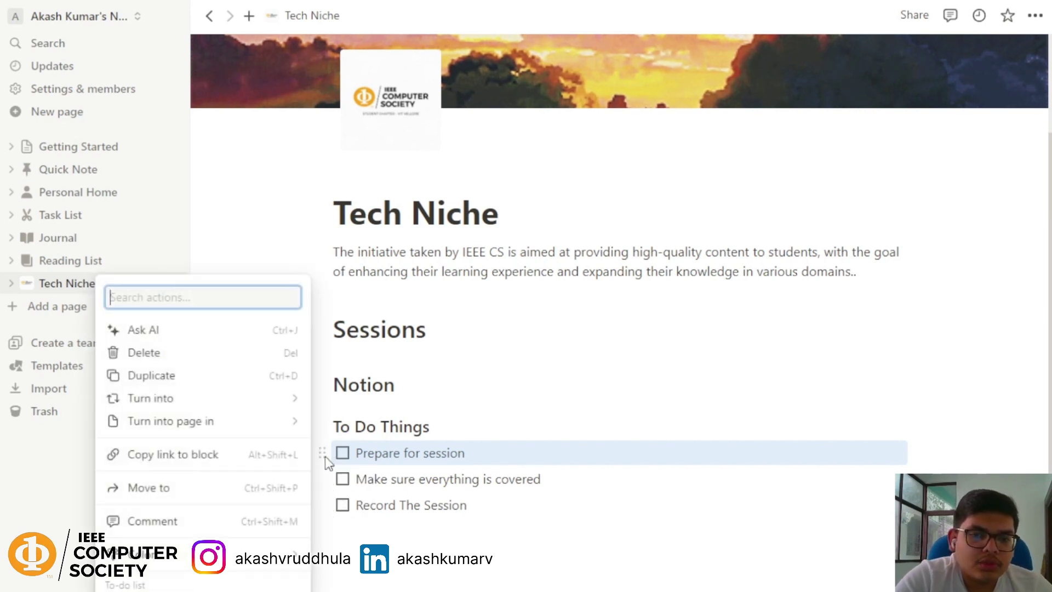
mouse_move(291, 413)
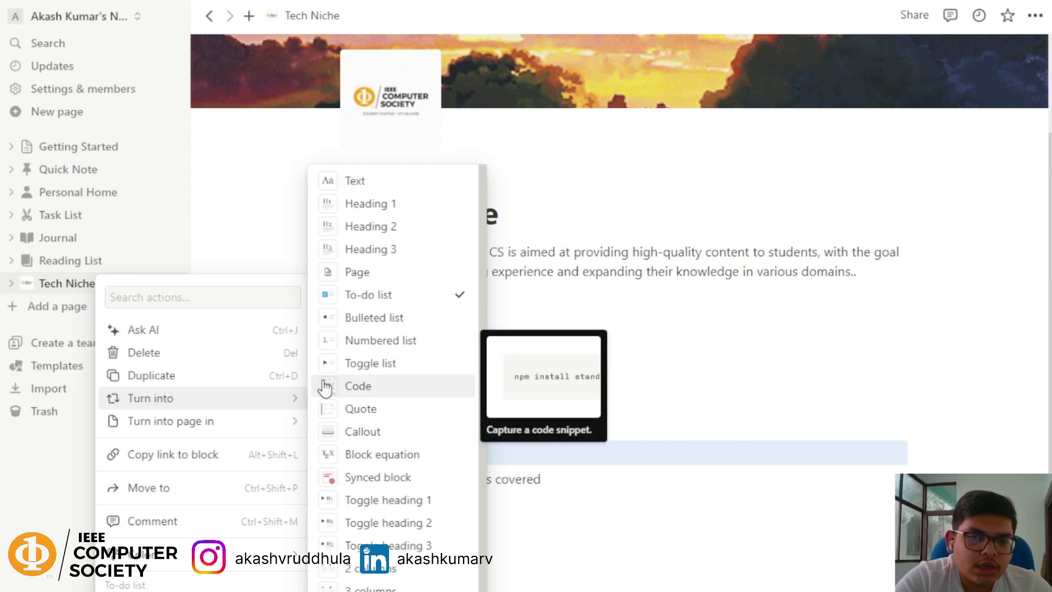
left_click(370, 186)
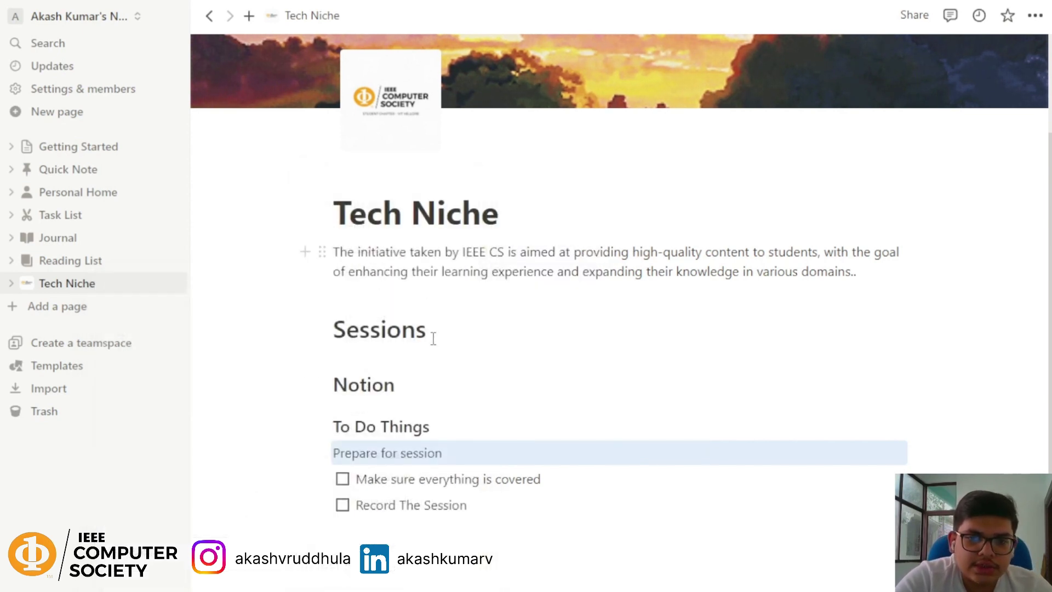
Step: Turn the "Prepare for session" text block into a Bulleted list item
left_click(324, 453)
mouse_move(287, 399)
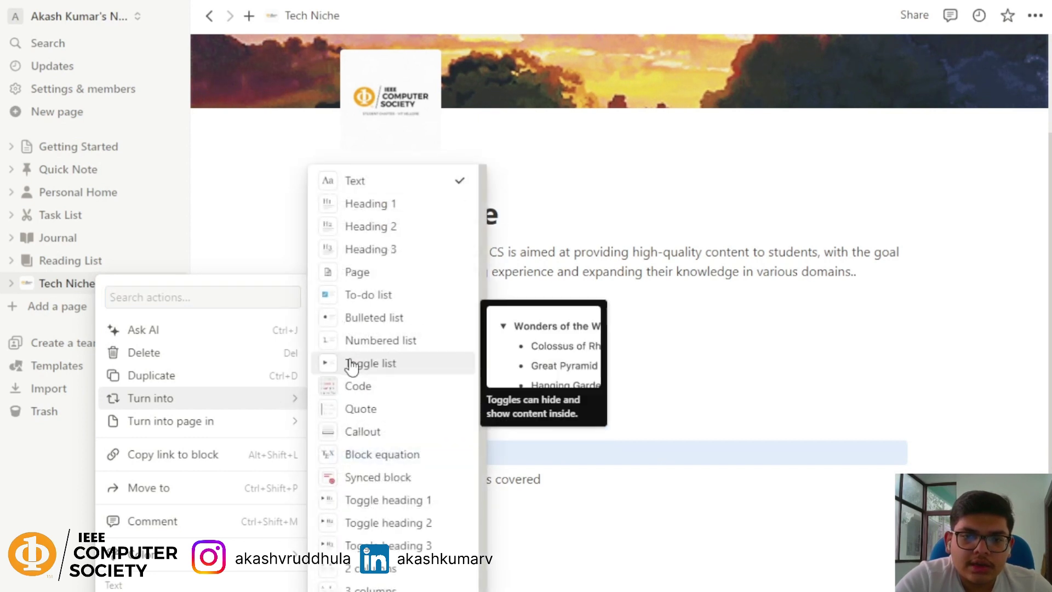
left_click(364, 319)
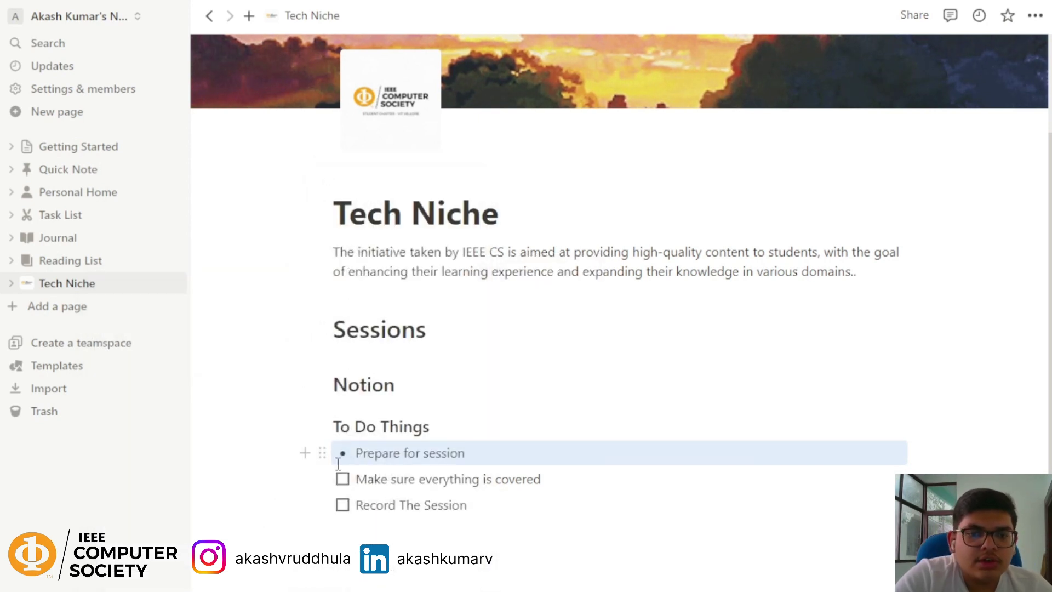
Step: Turn the "Prepare for session" bullet into a Numbered list item
left_click(322, 453)
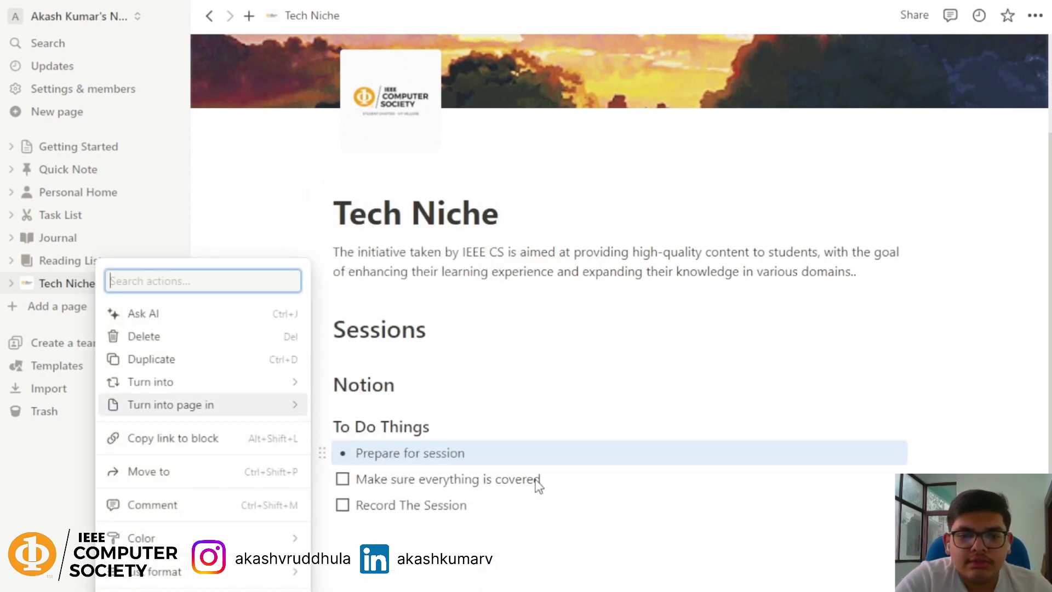
mouse_move(261, 382)
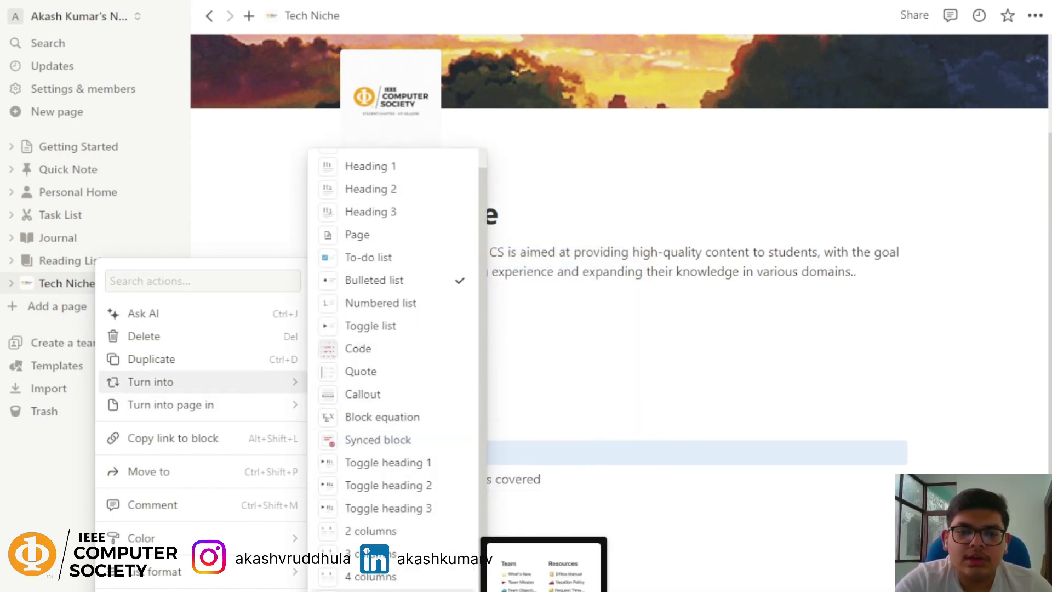
scroll(386, 339, "up", 1)
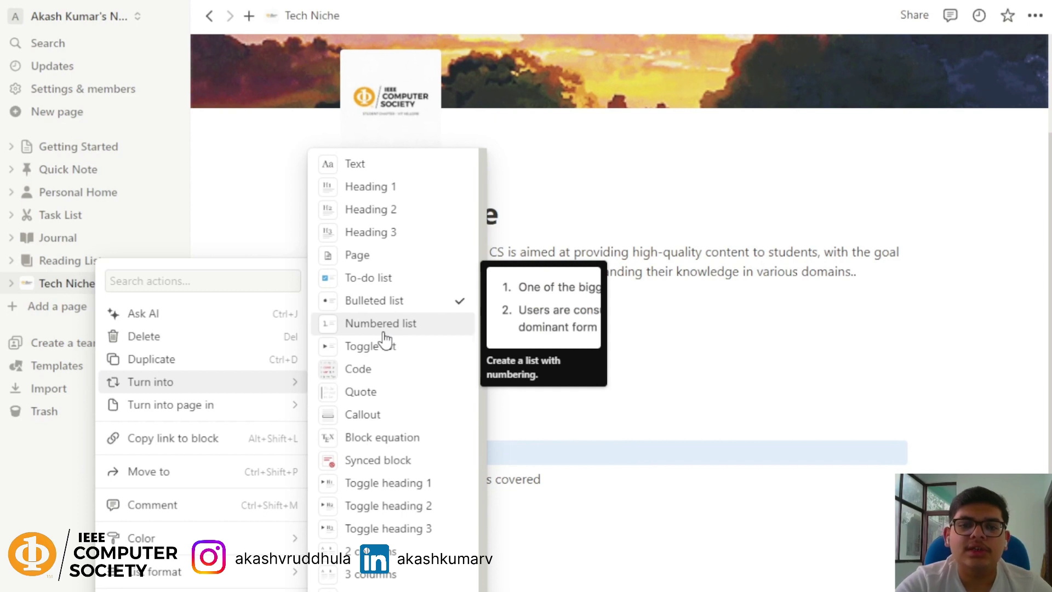
left_click(383, 324)
Step: Change the numbered "Prepare for session" item back to a Bulleted list item
left_click(322, 452)
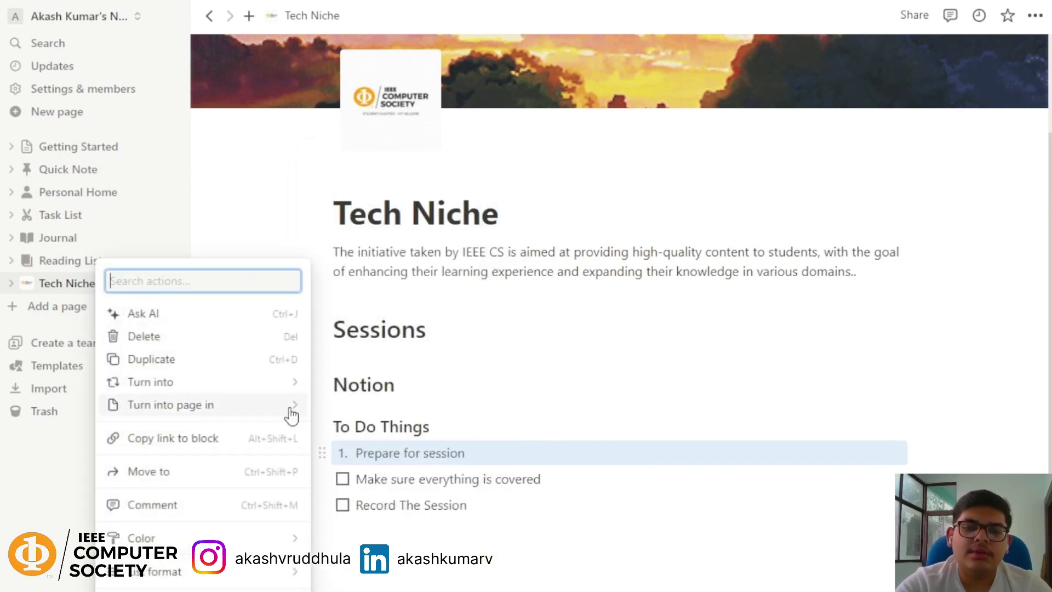
mouse_move(252, 381)
left_click(324, 300)
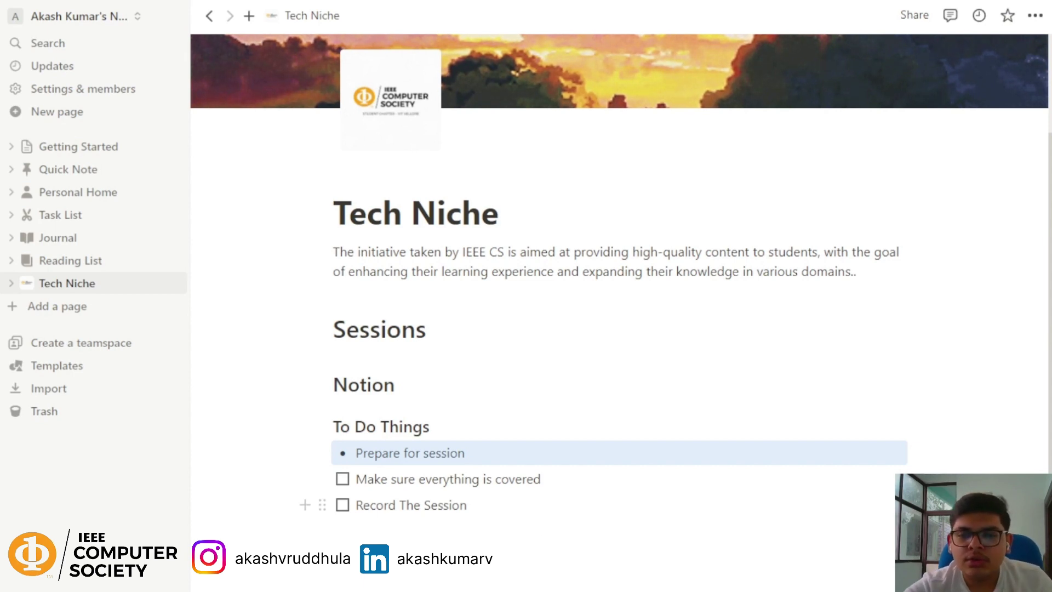
Step: Turn all the items under To Do Things, including the empty block beneath them, into a Bulleted list
left_click(472, 548)
triple_click(554, 507)
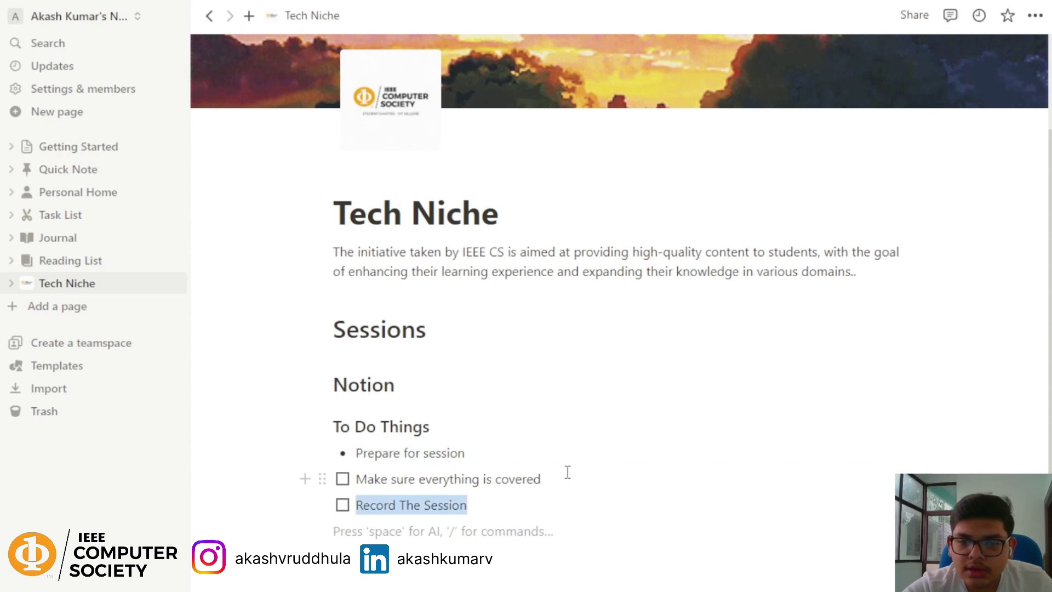
left_click_drag(568, 472, 616, 533)
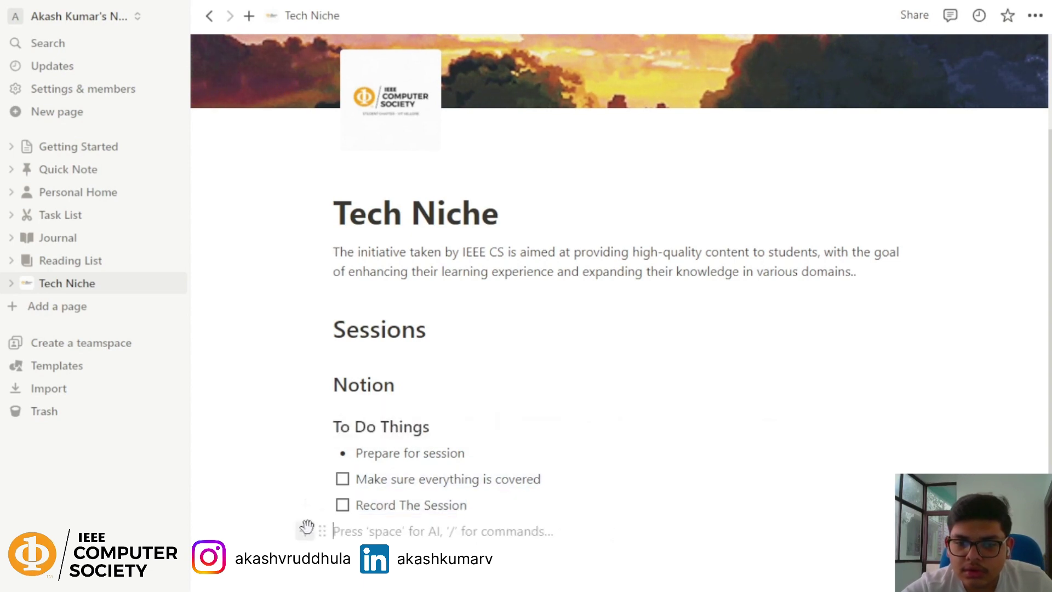
left_click_drag(305, 526, 483, 449)
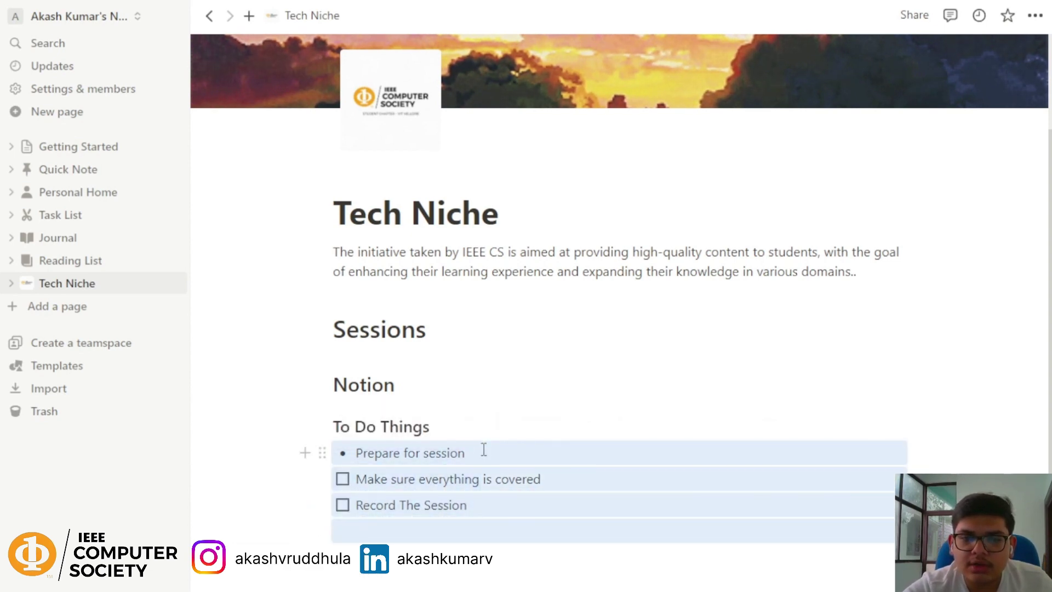
left_click(322, 455)
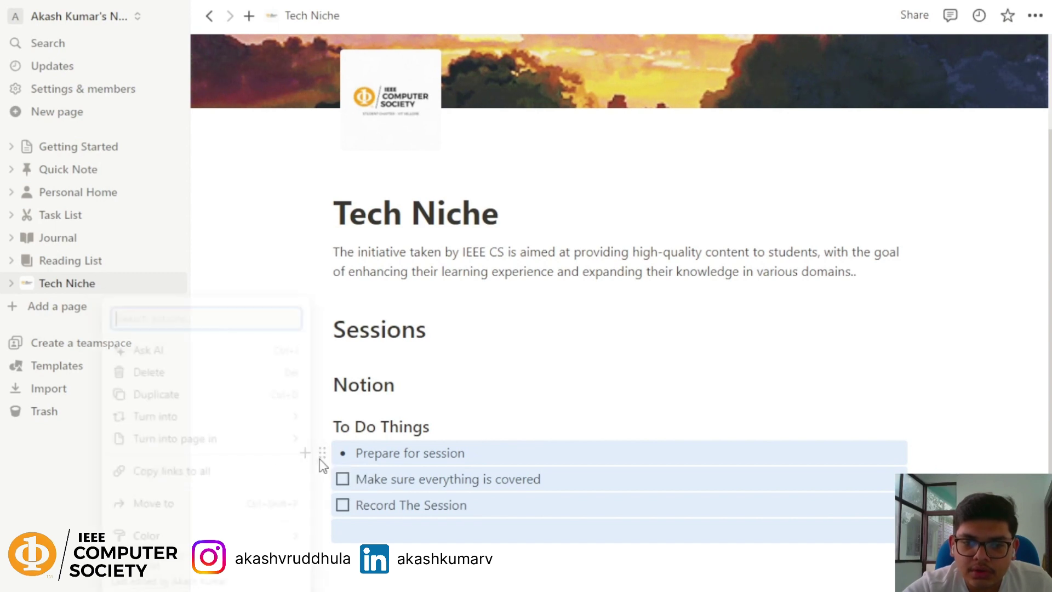
mouse_move(230, 430)
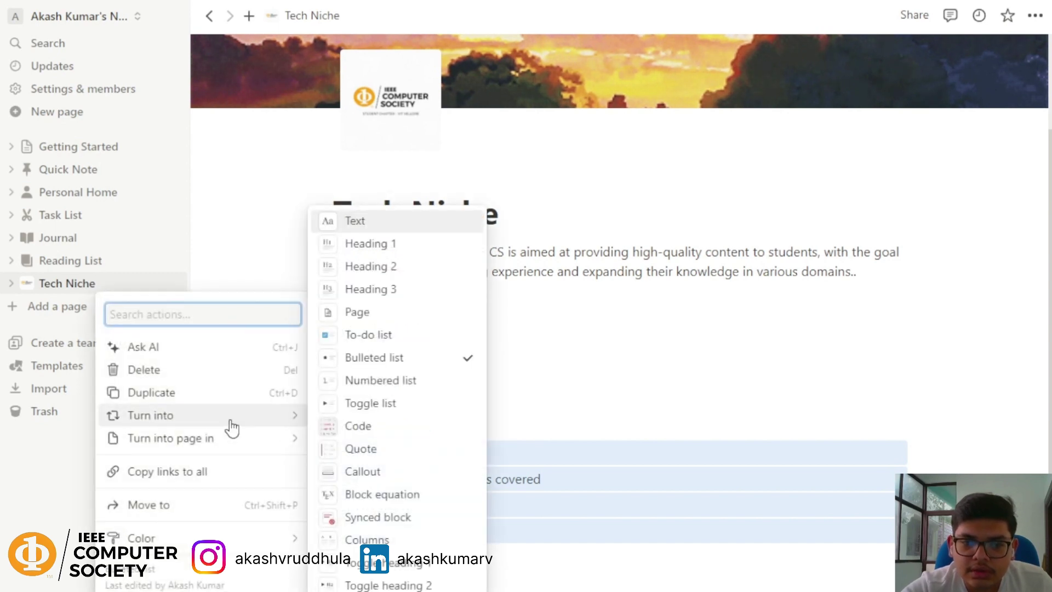
left_click(377, 357)
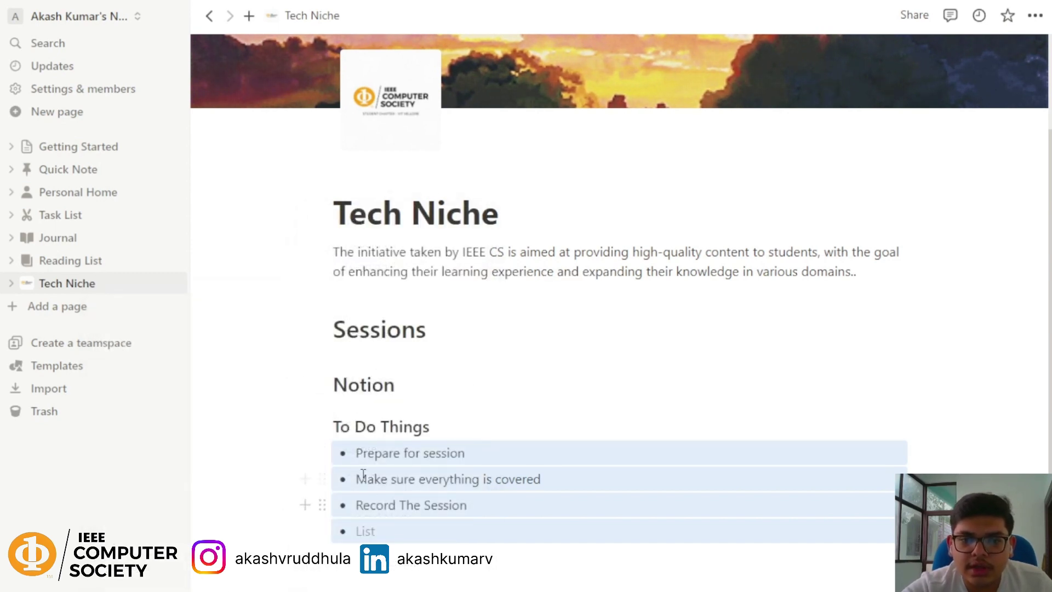
Step: Remove the empty bullet below "Record The Session"
left_click(378, 529)
key("BackSpace")
key("BackSpace")
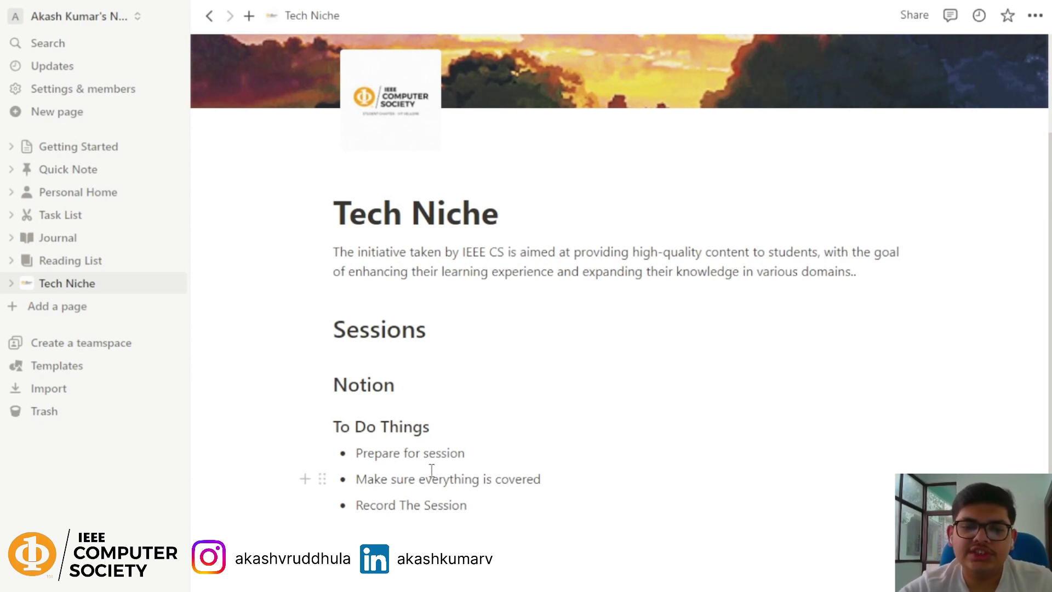
left_click(509, 506)
left_click(569, 482)
left_click(547, 455)
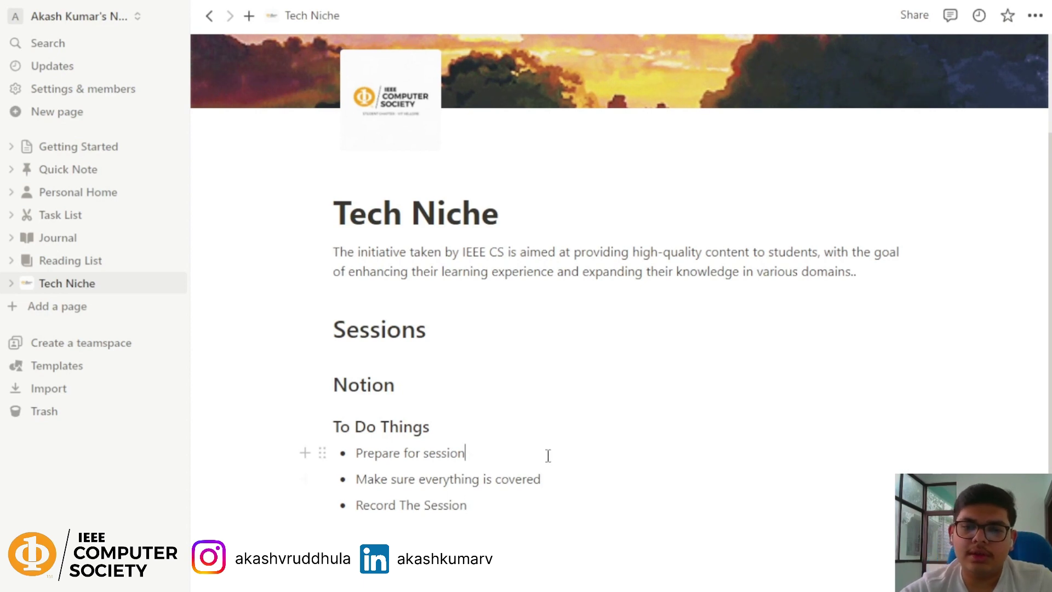
left_click(550, 481)
left_click(528, 512)
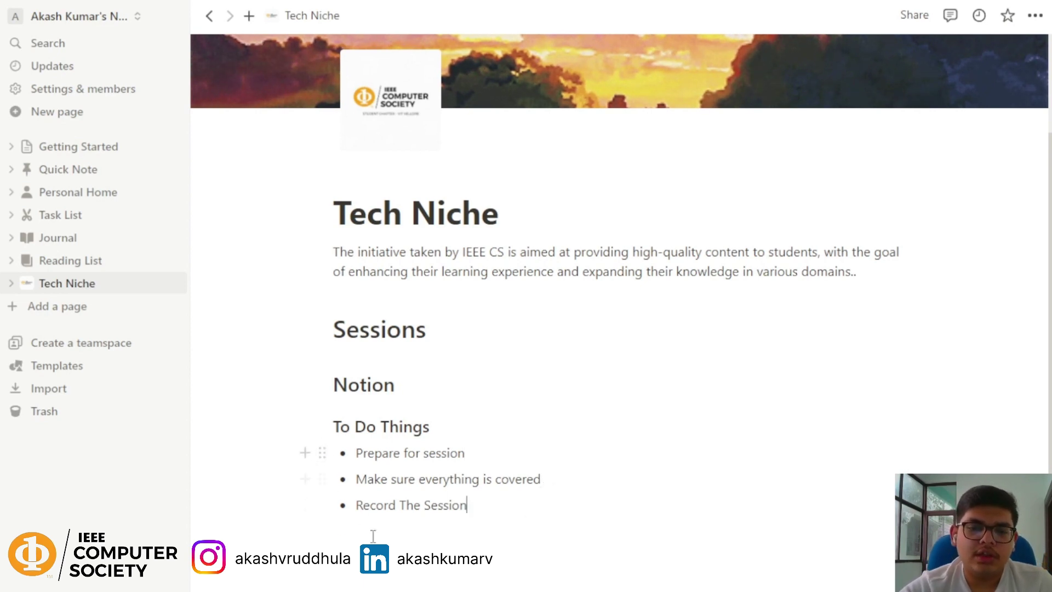
Step: Turn the three bulleted items under To Do Things into Toggle lists and collapse the toggles
left_click_drag(426, 535, 469, 461)
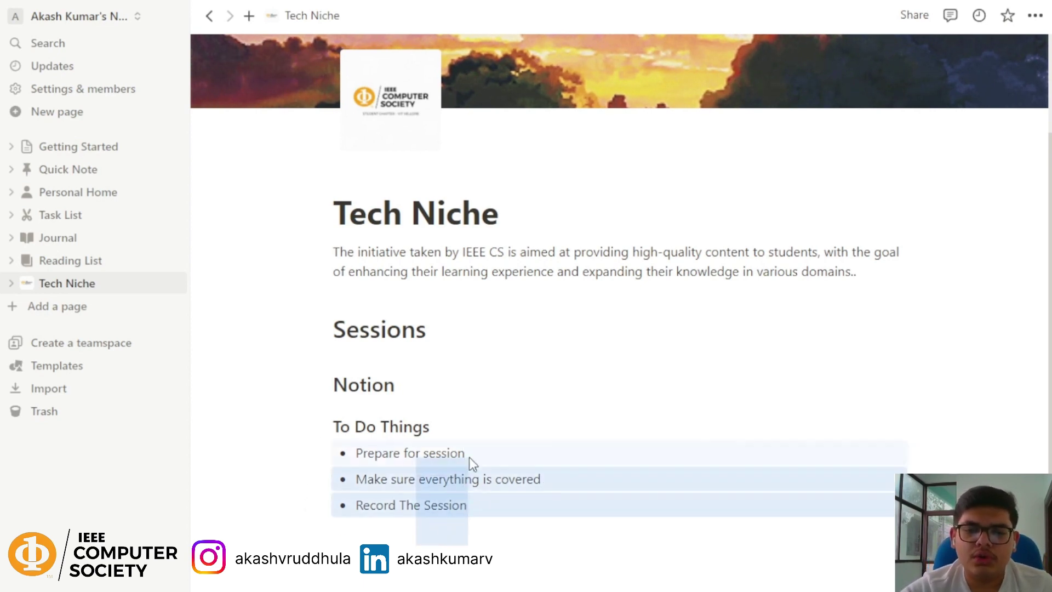
left_click(322, 453)
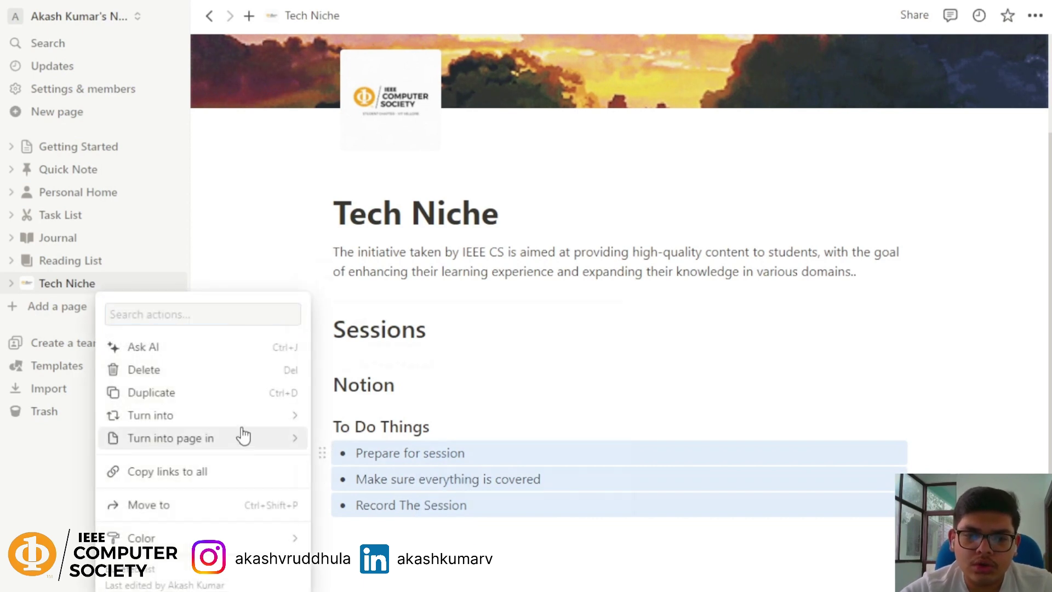
mouse_move(247, 417)
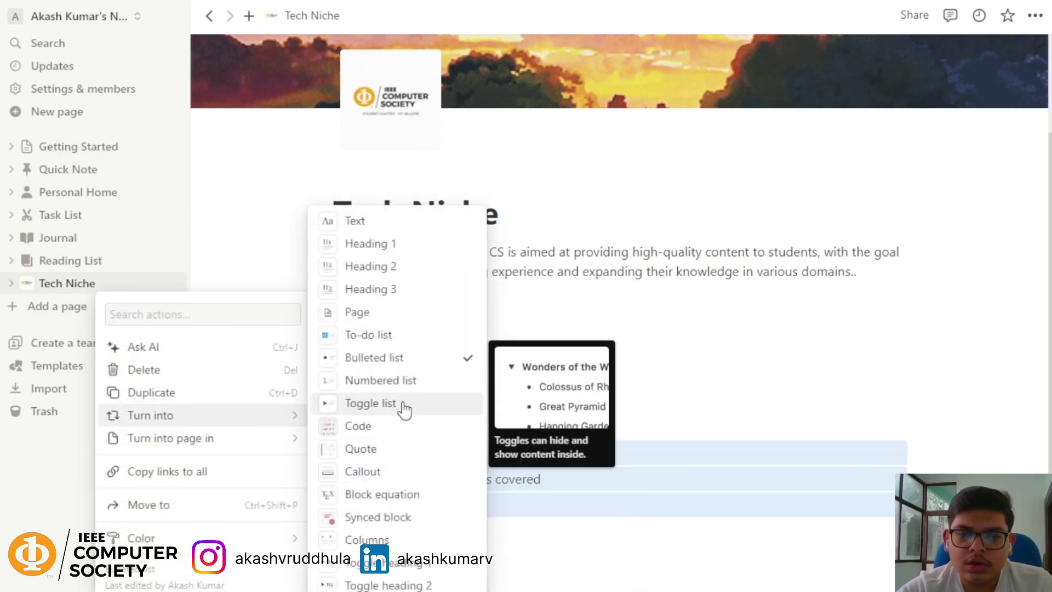
left_click(404, 405)
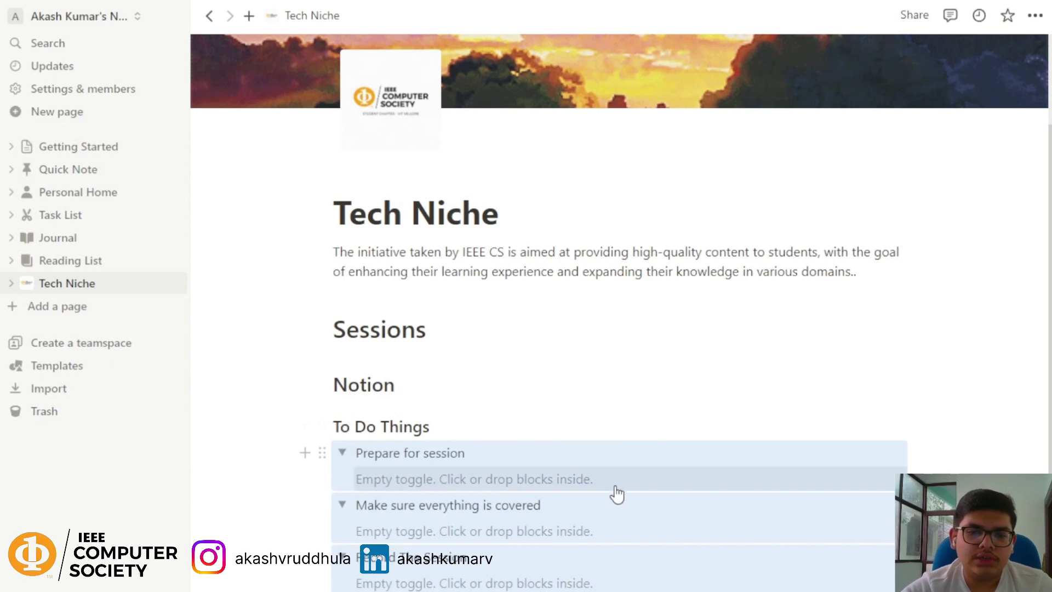
left_click(343, 454)
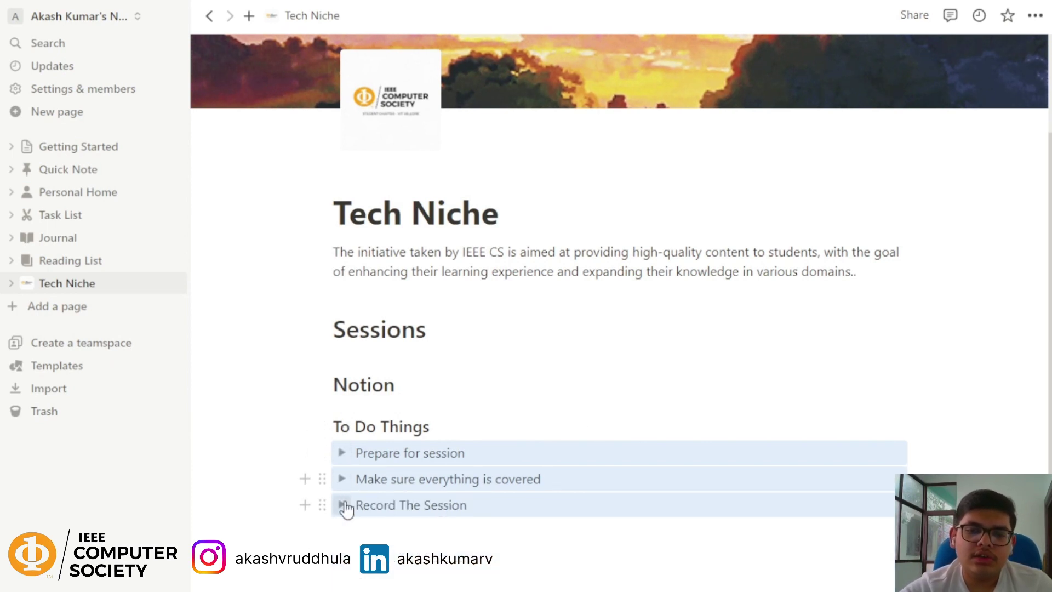
left_click(303, 550)
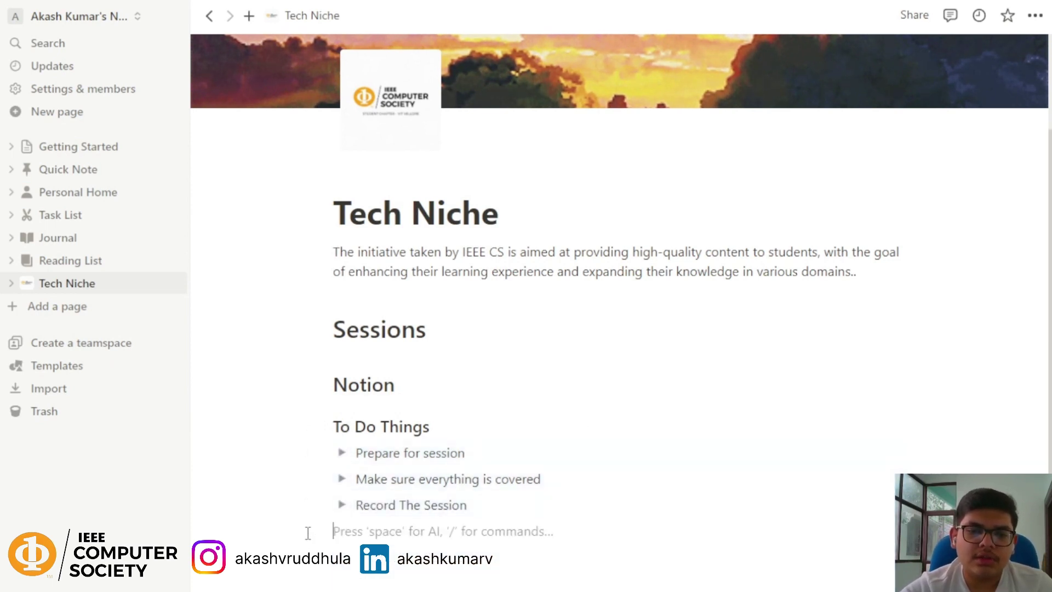
Step: Expand the "Prepare for session" and "Make sure everything is covered" toggles and start an empty text block inside each
left_click(343, 454)
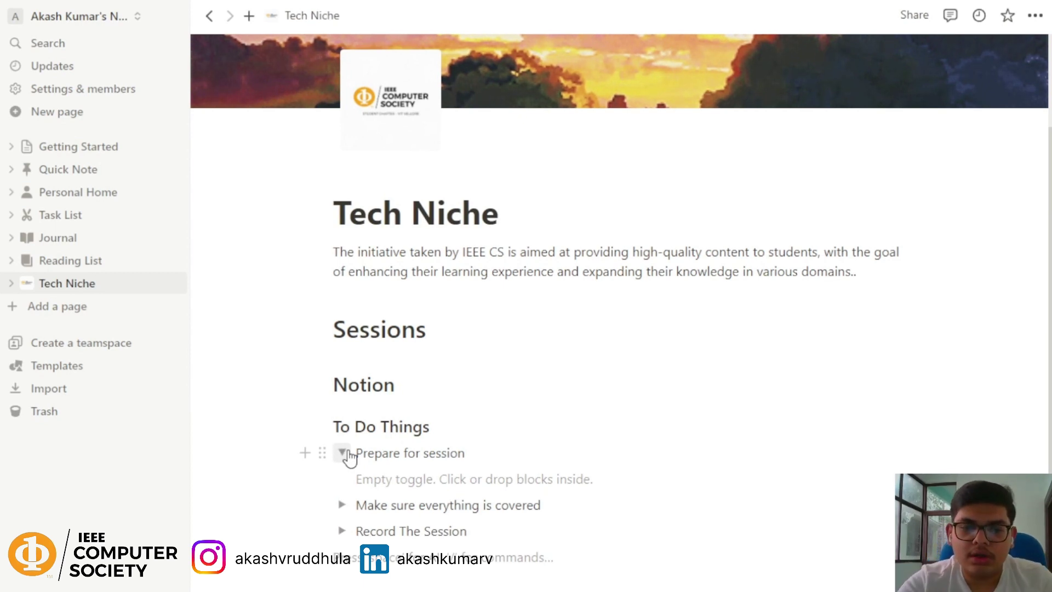
left_click(389, 479)
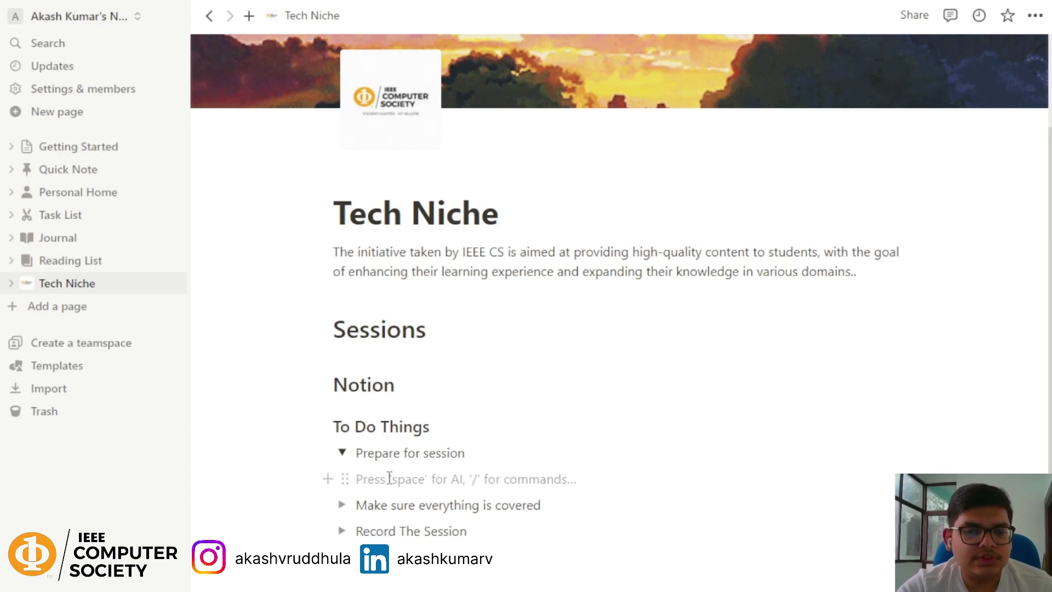
left_click(342, 504)
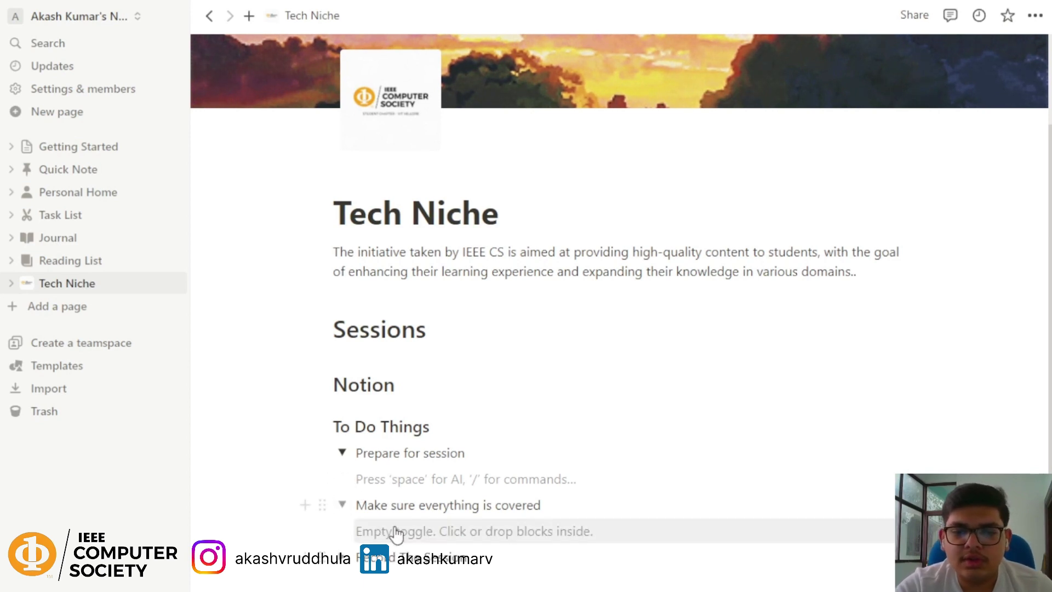
left_click(395, 529)
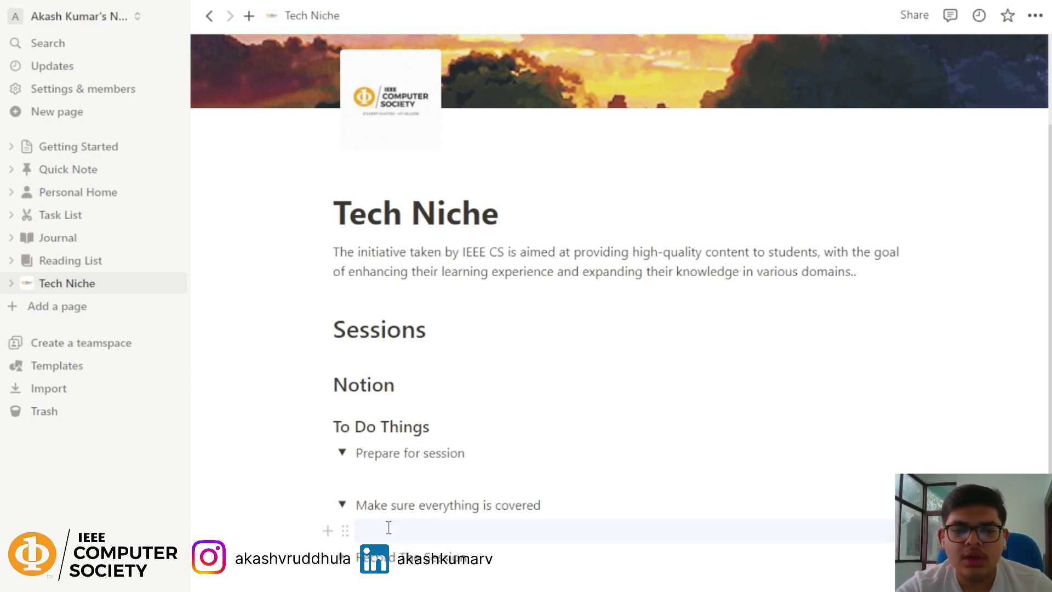
key("Escape")
left_click(344, 530)
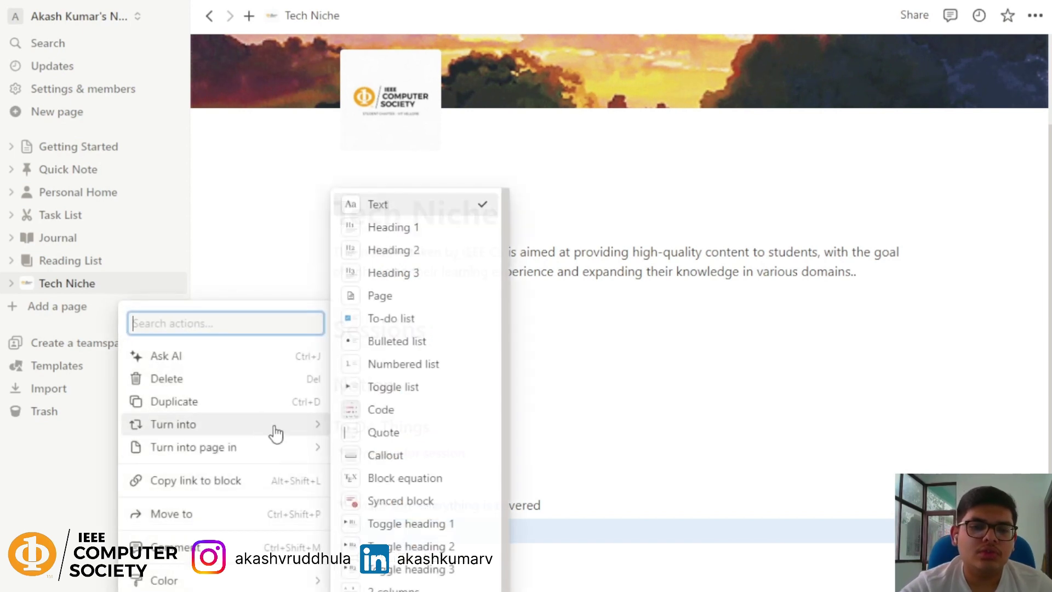
mouse_move(236, 447)
key("Escape")
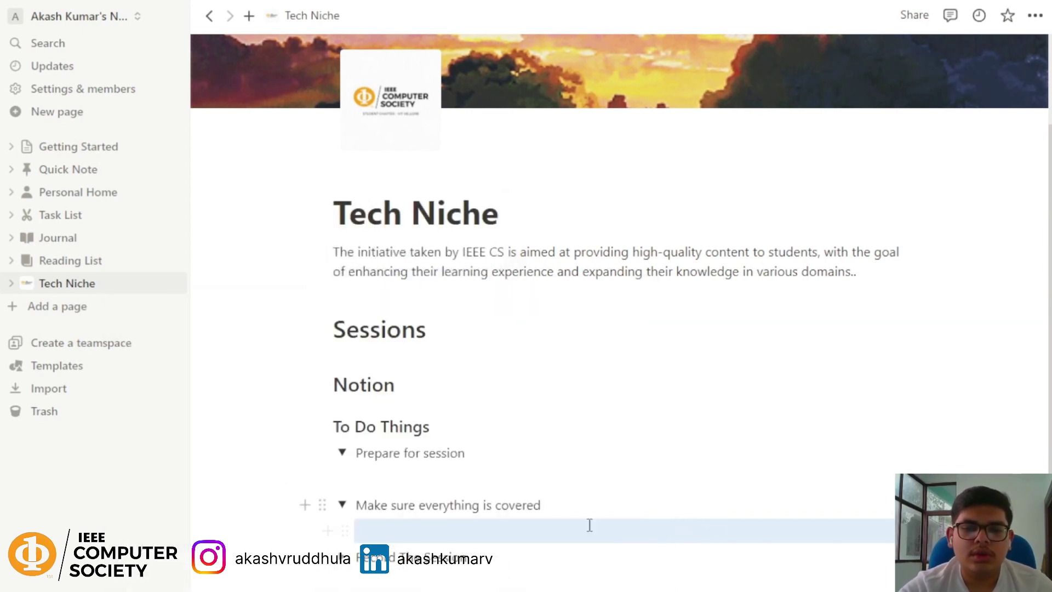
Step: Enter "Icon" inside the "Make sure everything is covered" toggle and turn it into a Bulleted list item
left_click(439, 531)
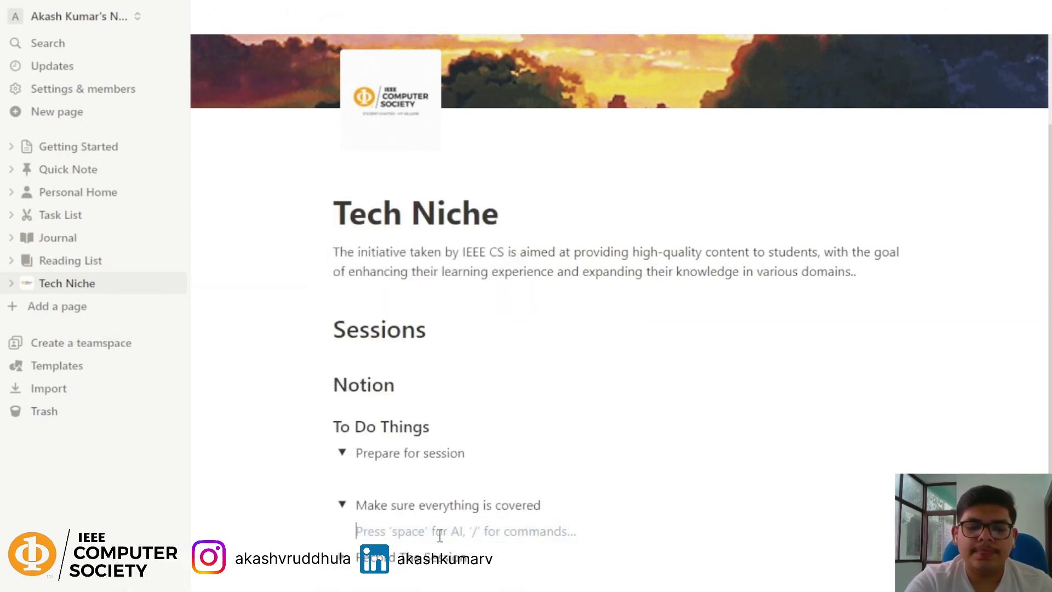
type("Ico")
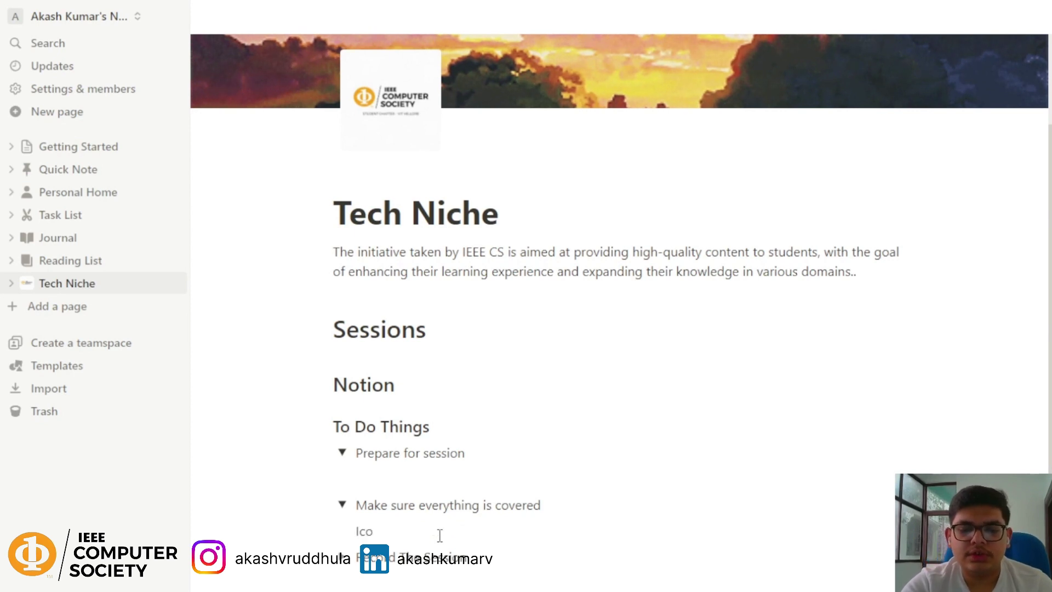
type("n")
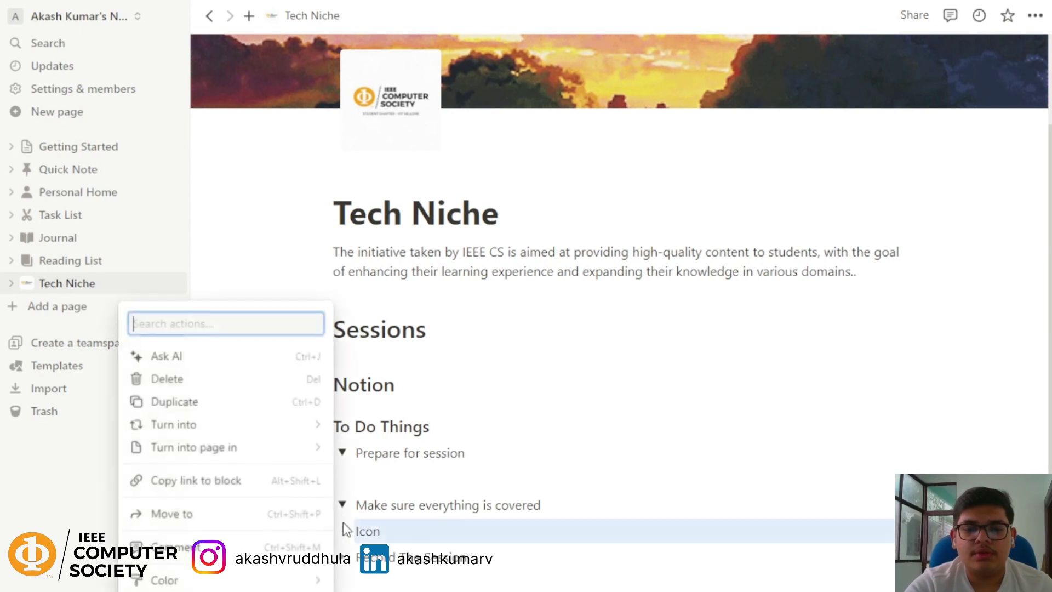
left_click(346, 531)
mouse_move(265, 425)
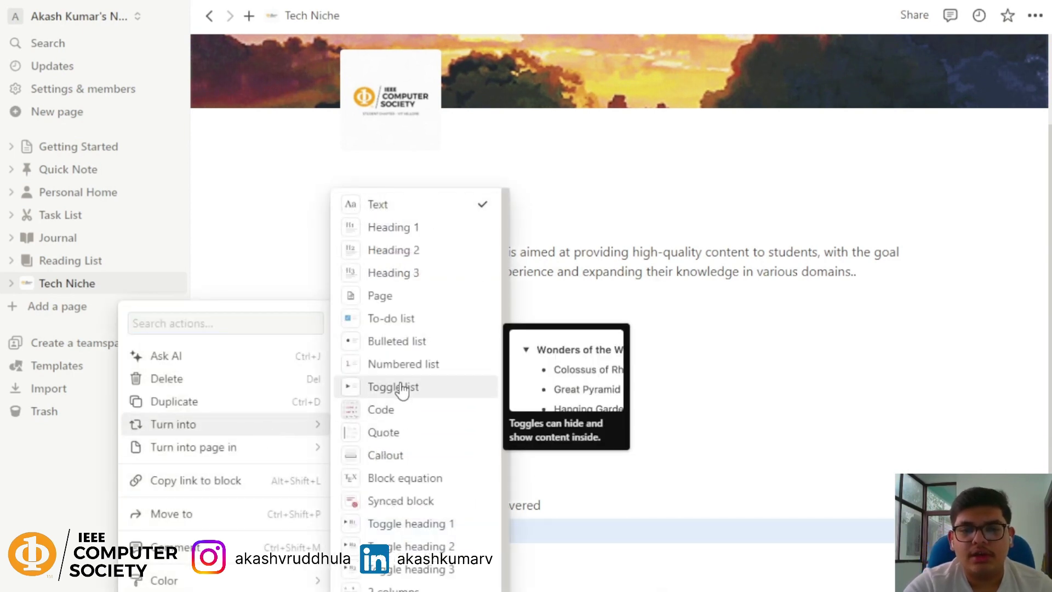
left_click(417, 351)
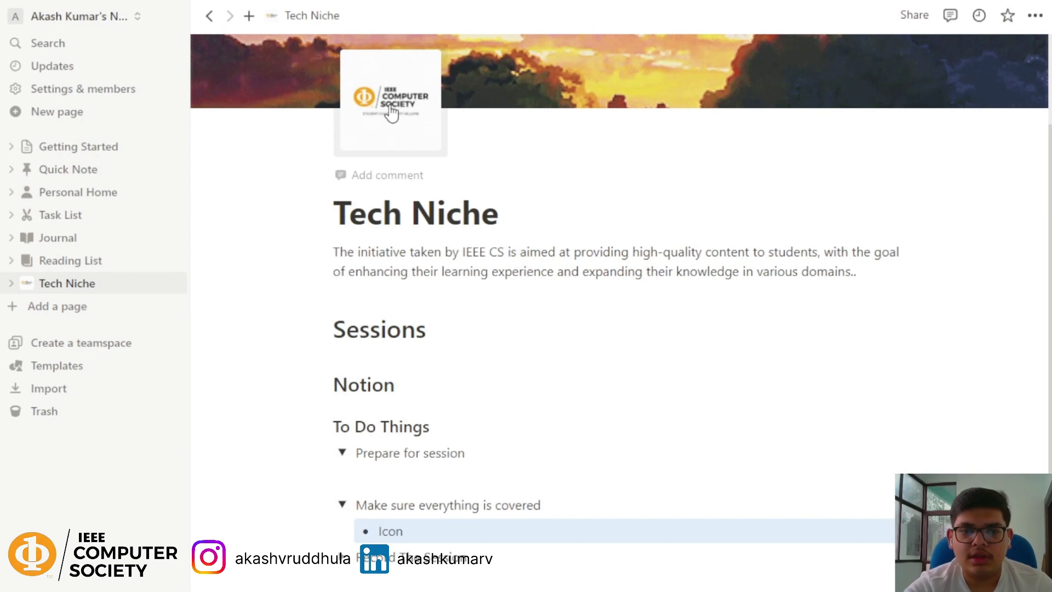
Step: Add the bullets "Cover page" and "Types of blocks" below "Icon" inside the toggle
left_click(430, 529)
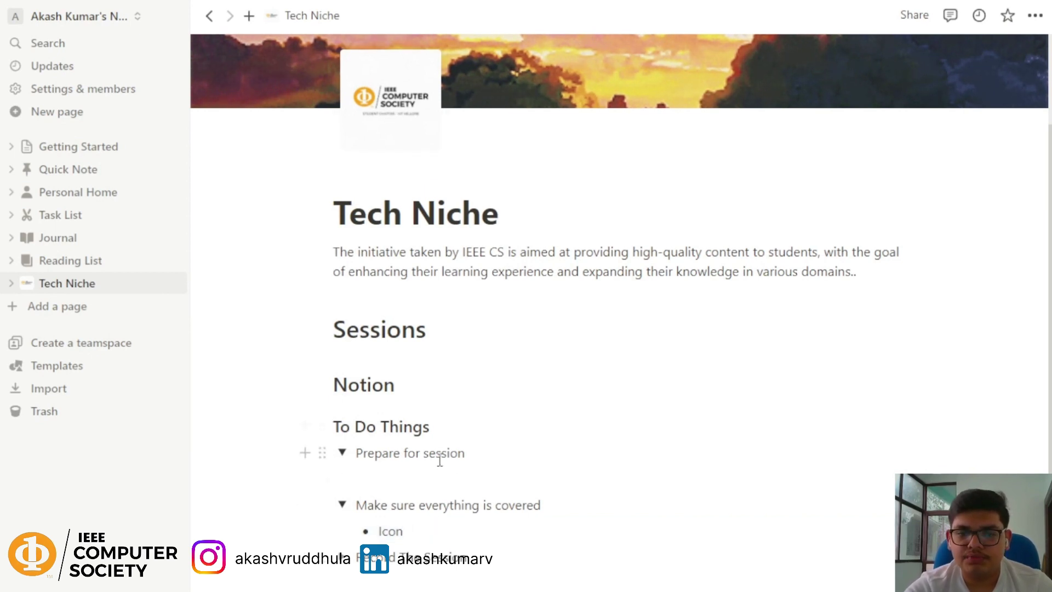
key("Return")
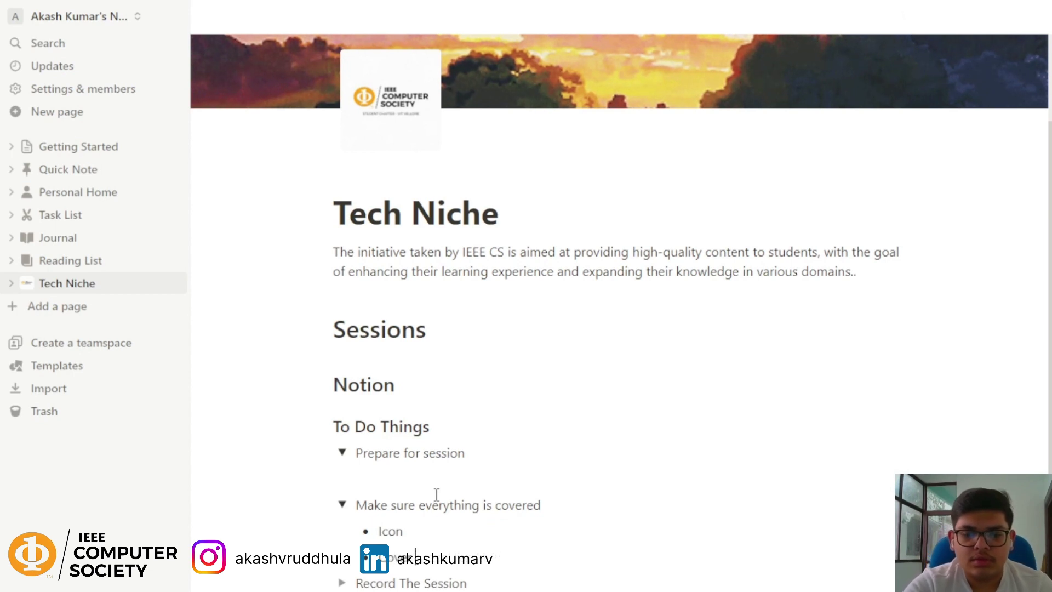
type("e")
key("Return")
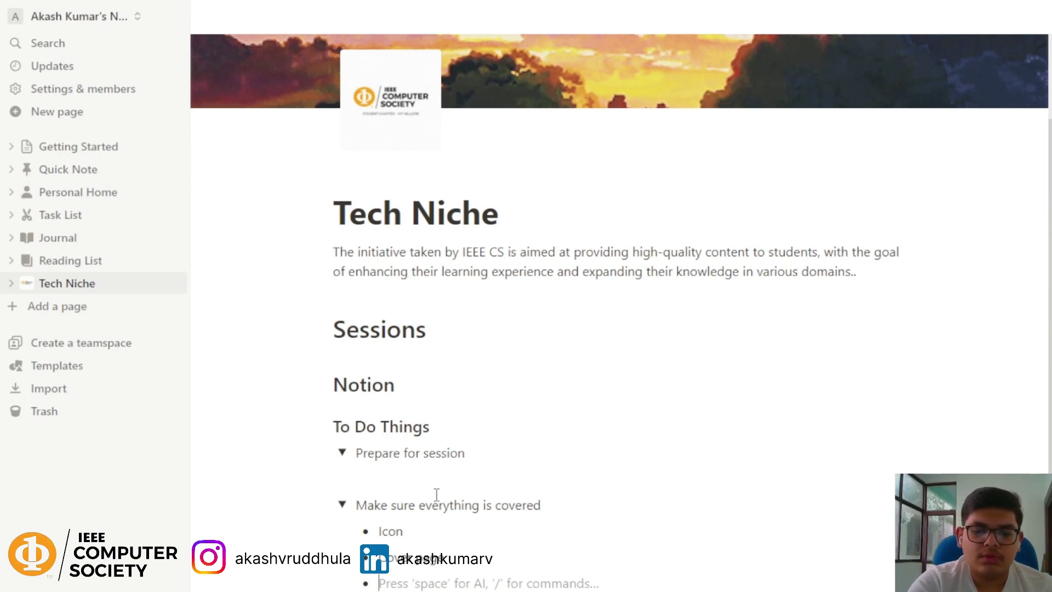
type("Types o")
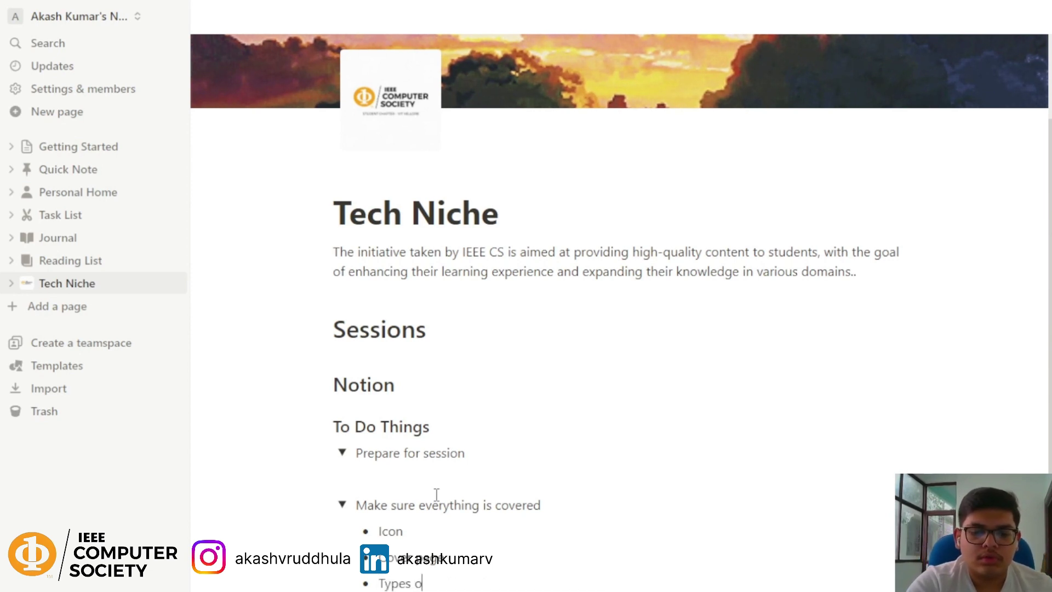
type("f blocks")
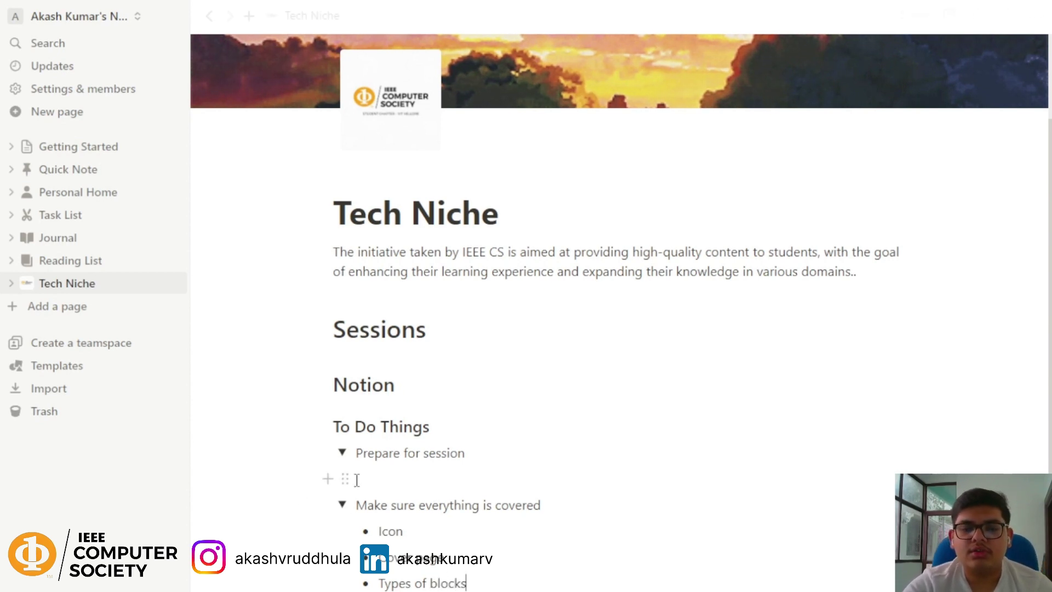
Step: Collapse and expand the "Make sure everything is covered" toggle repeatedly to check how its nested bullets hide and show
left_click(340, 504)
left_click(341, 505)
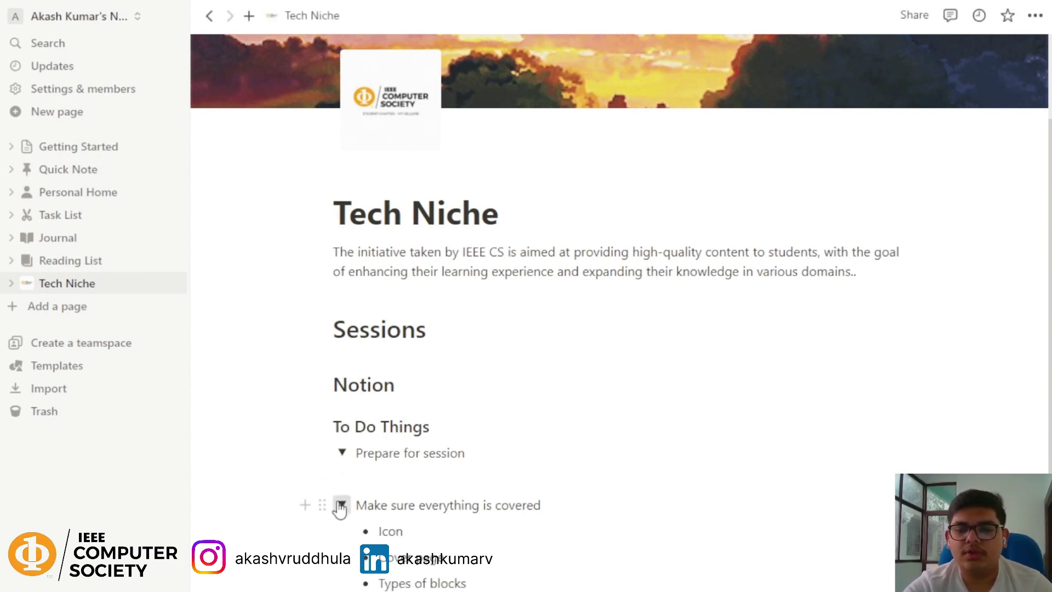
left_click(341, 504)
left_click(340, 505)
left_click(340, 505)
left_click(341, 504)
left_click(340, 505)
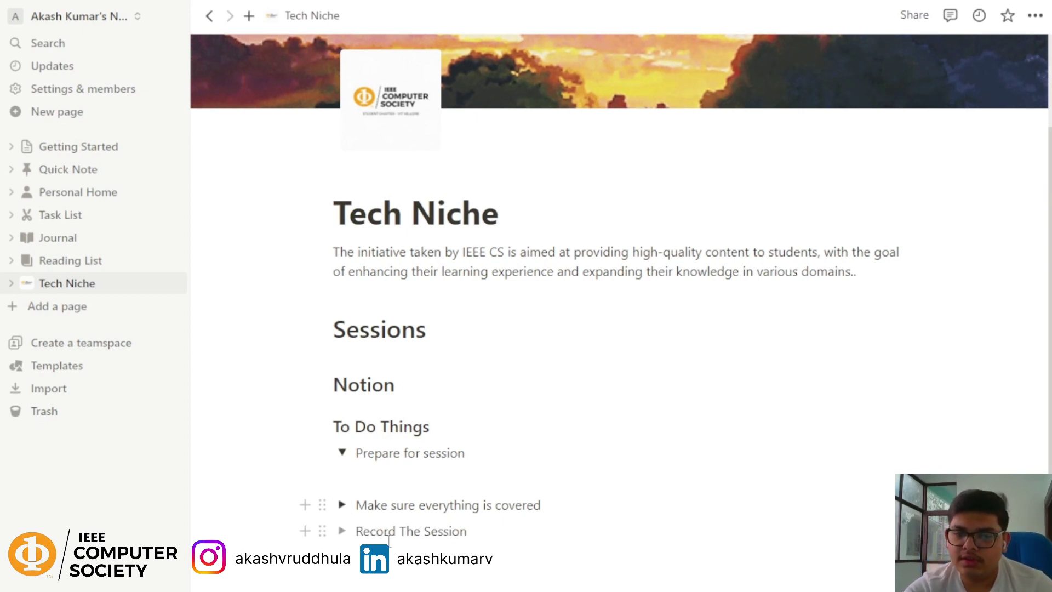
scroll(373, 506, "down", 2)
left_click(341, 400)
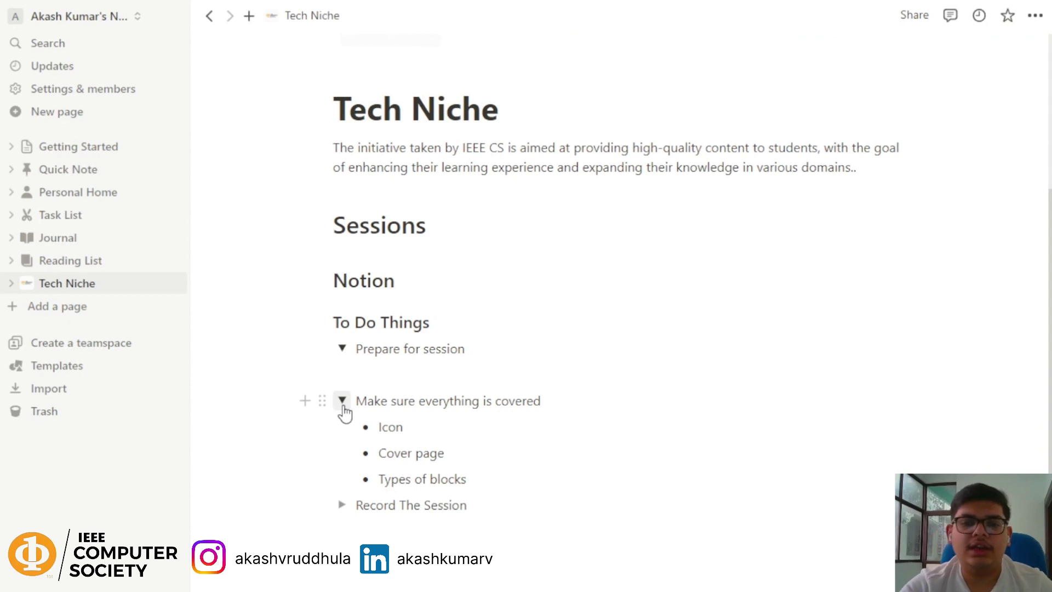
left_click(342, 405)
left_click(341, 405)
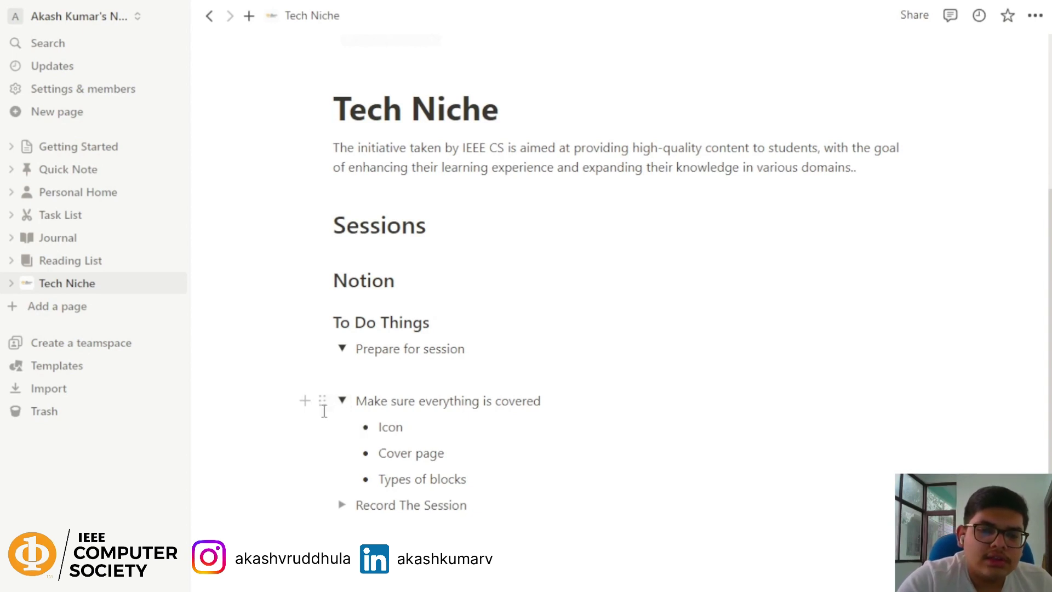
Step: Turn the "Make sure everything is covered" toggle into a plain Text block
left_click(321, 396)
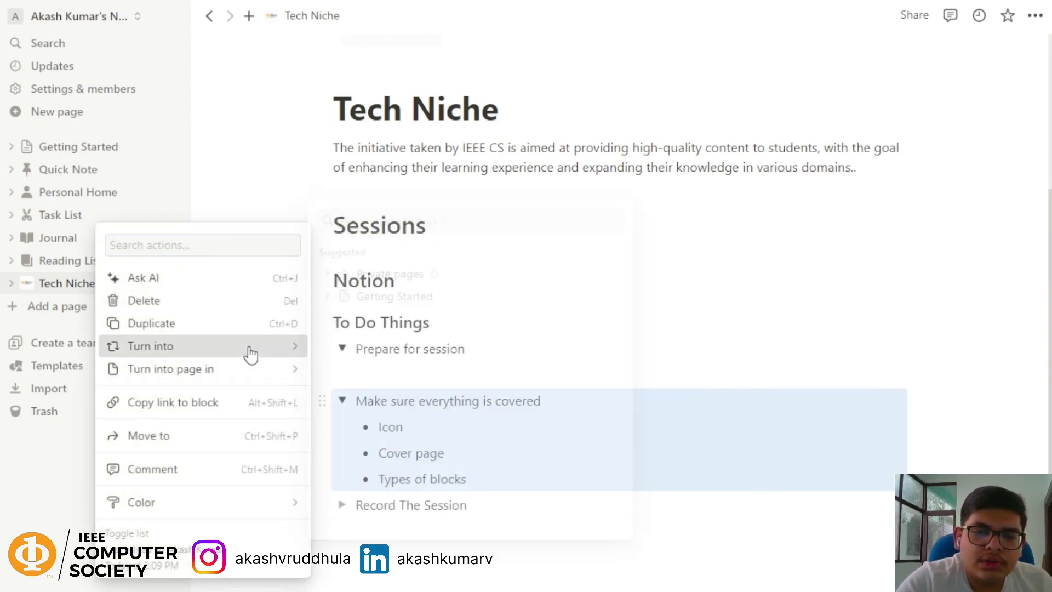
mouse_move(249, 347)
left_click(361, 132)
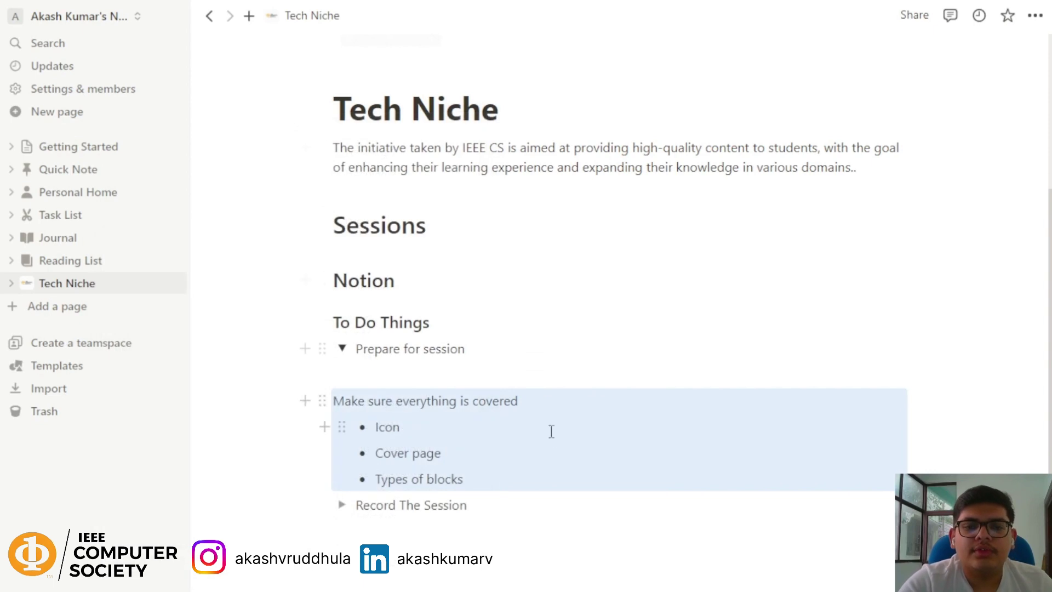
left_click(550, 430)
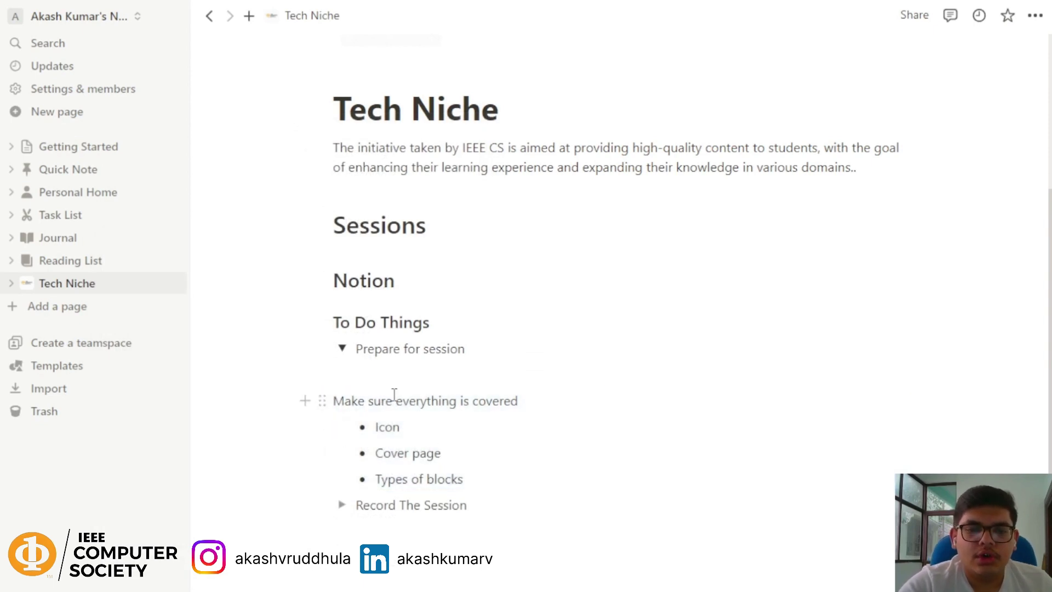
Step: Turn the "Make sure everything is covered" text block into a Heading 1
left_click_drag(333, 408, 503, 403)
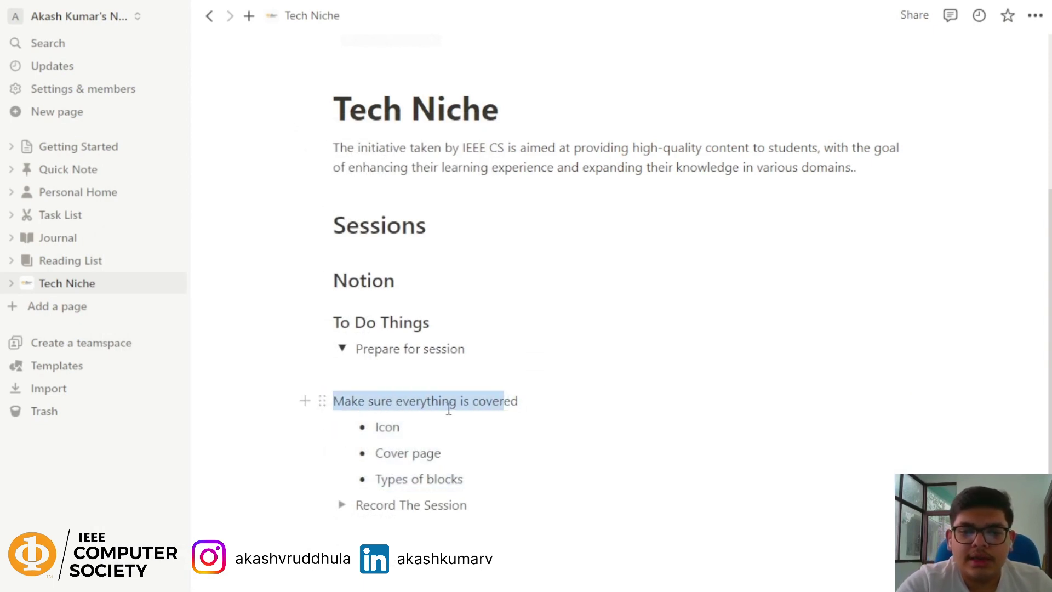
left_click(322, 401)
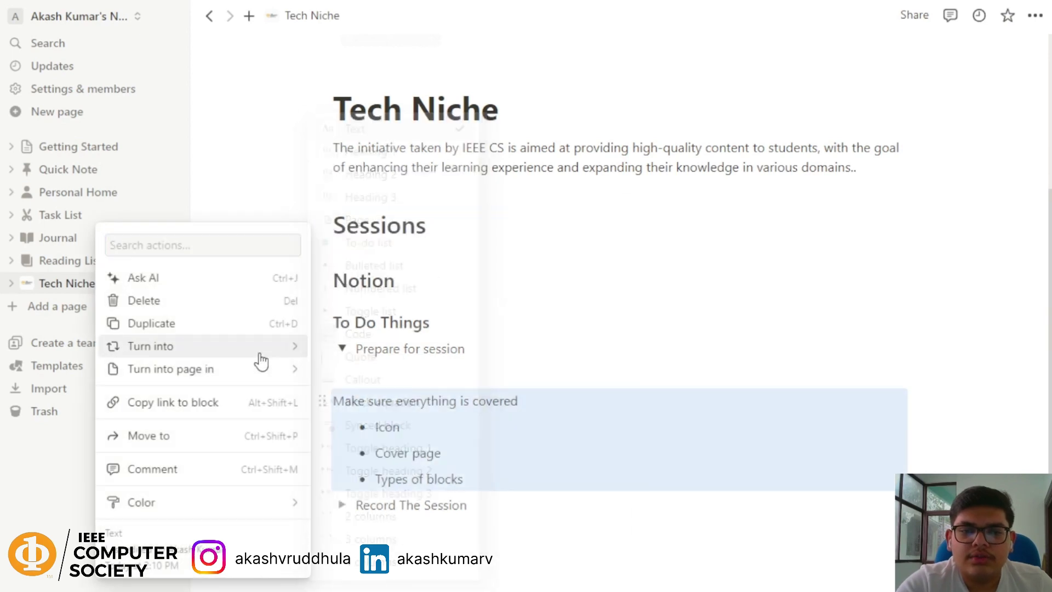
mouse_move(264, 356)
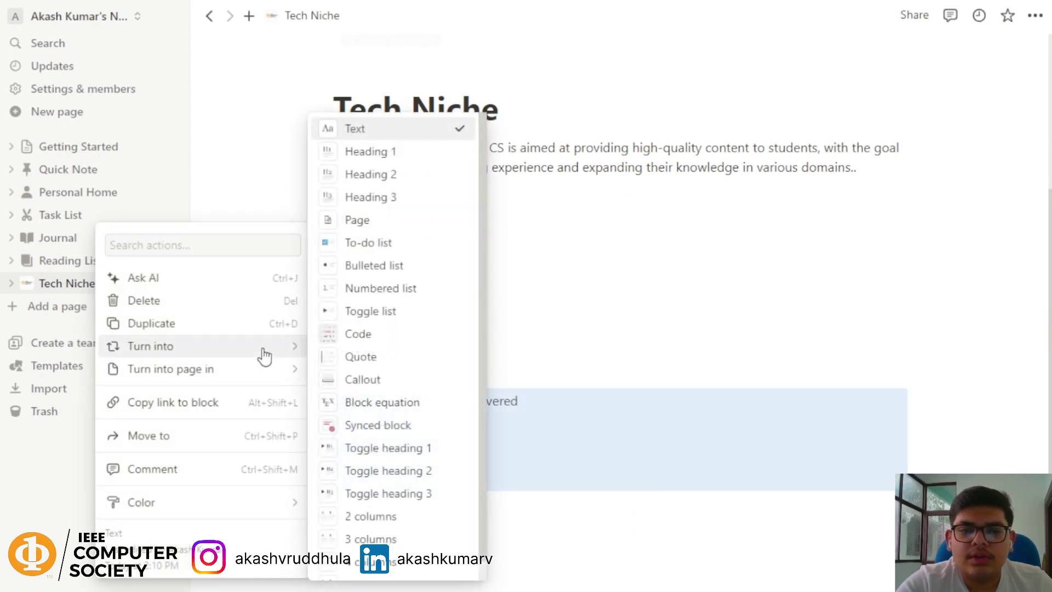
left_click(390, 154)
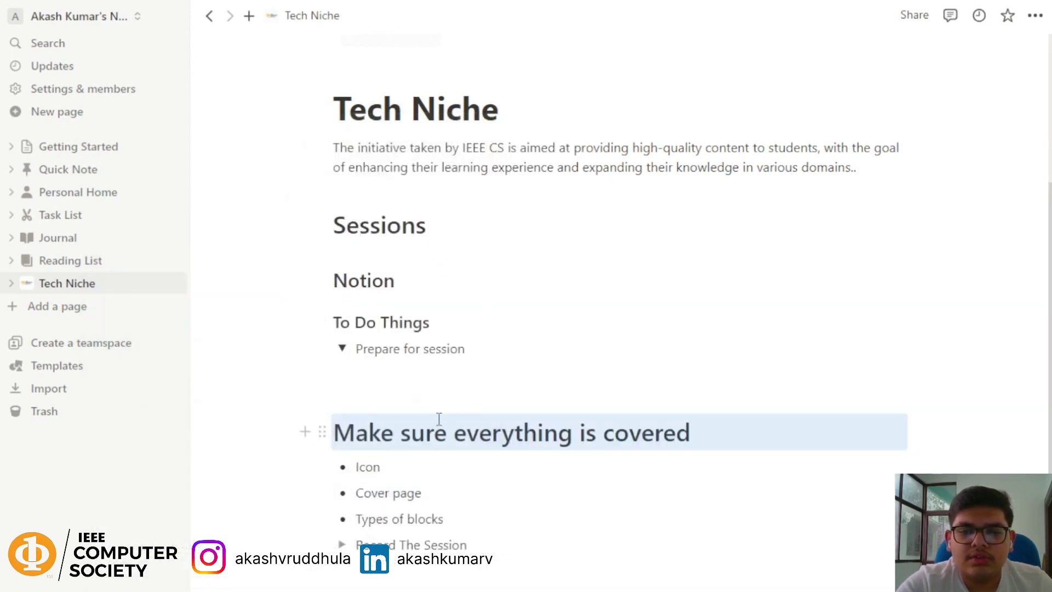
left_click(322, 433)
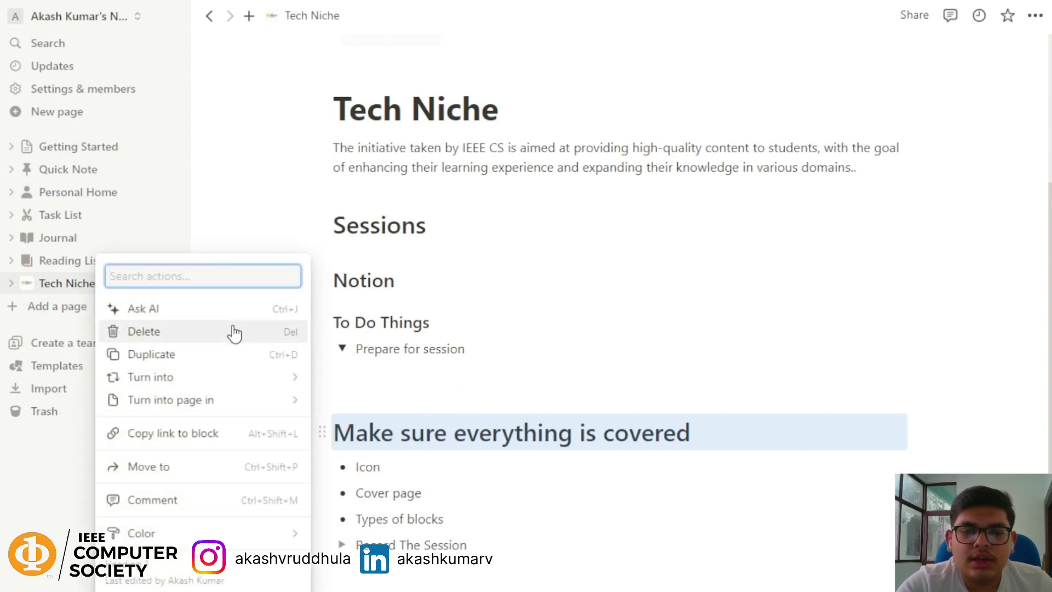
mouse_move(219, 400)
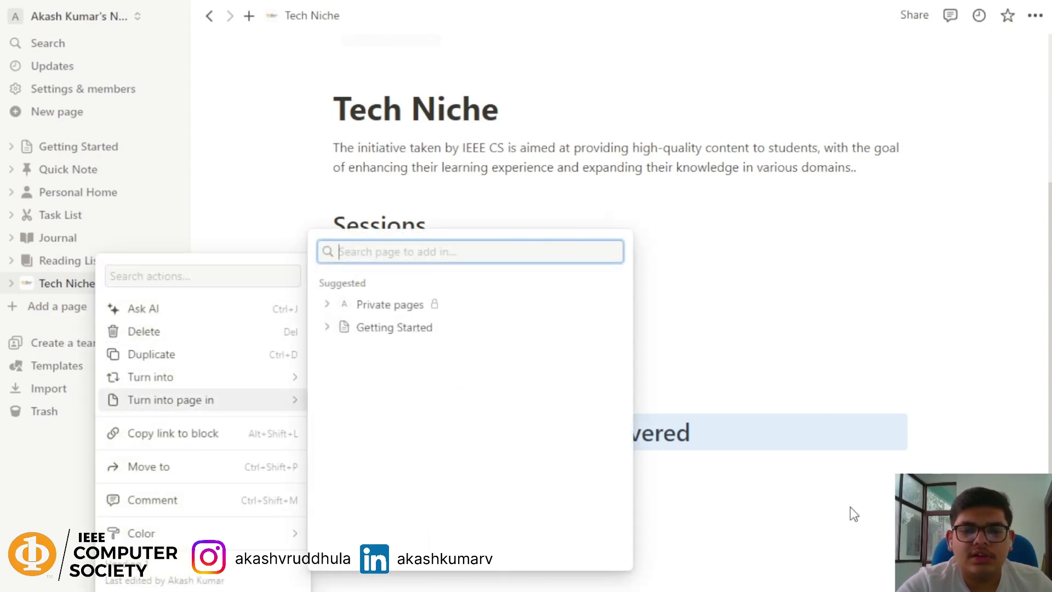
left_click(709, 505)
scroll(708, 504, "down", 2)
scroll(658, 416, "up", 6)
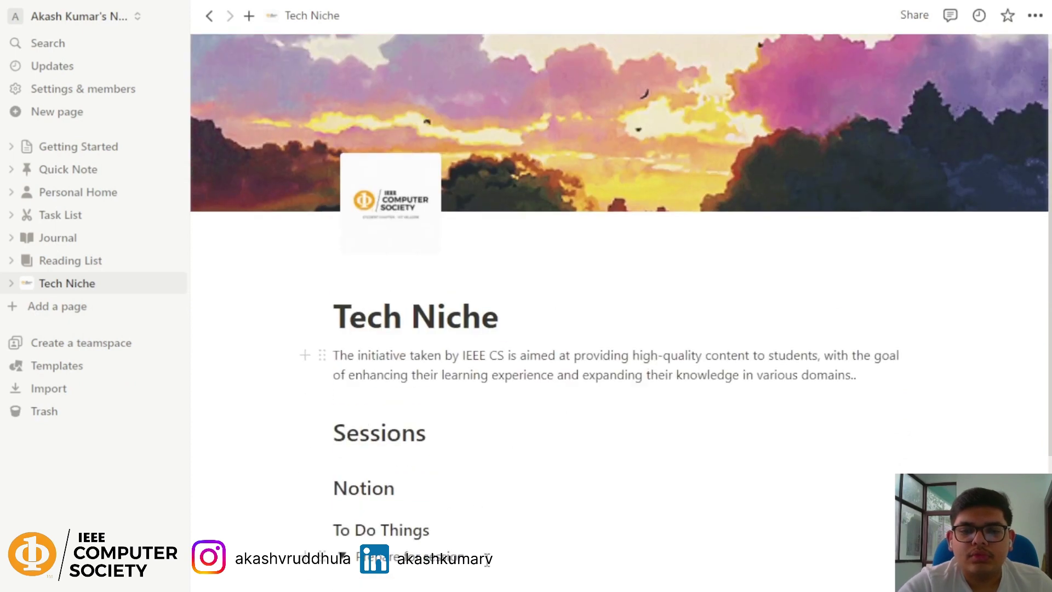
scroll(486, 558, "down", 5)
left_click(342, 433)
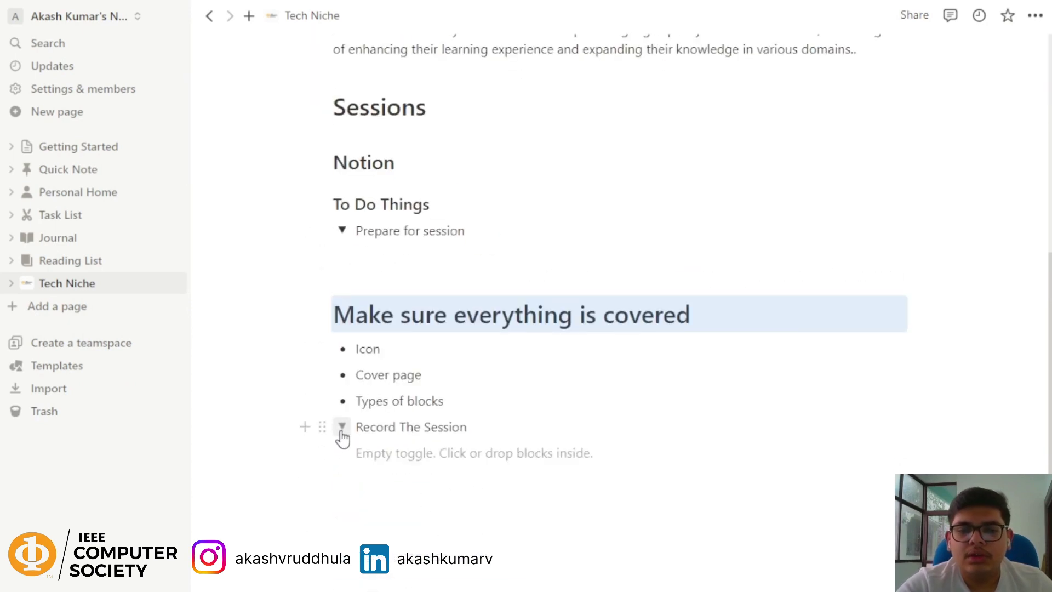
left_click(342, 432)
Step: Turn the "Make sure everything is covered" heading back into a Text block
left_click(327, 313)
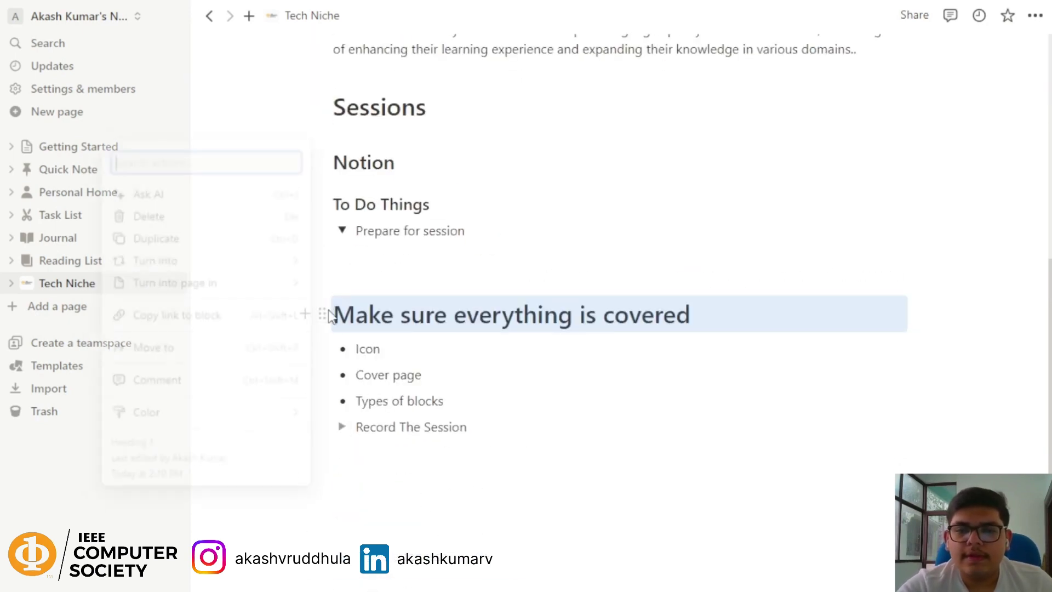
mouse_move(173, 264)
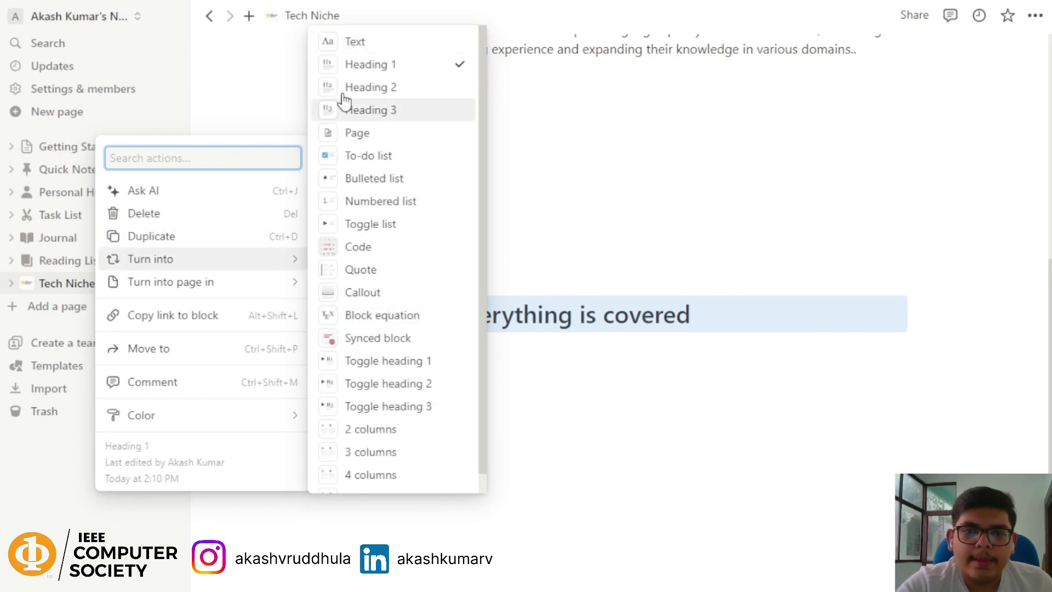
left_click(366, 40)
scroll(329, 416, "up", 3)
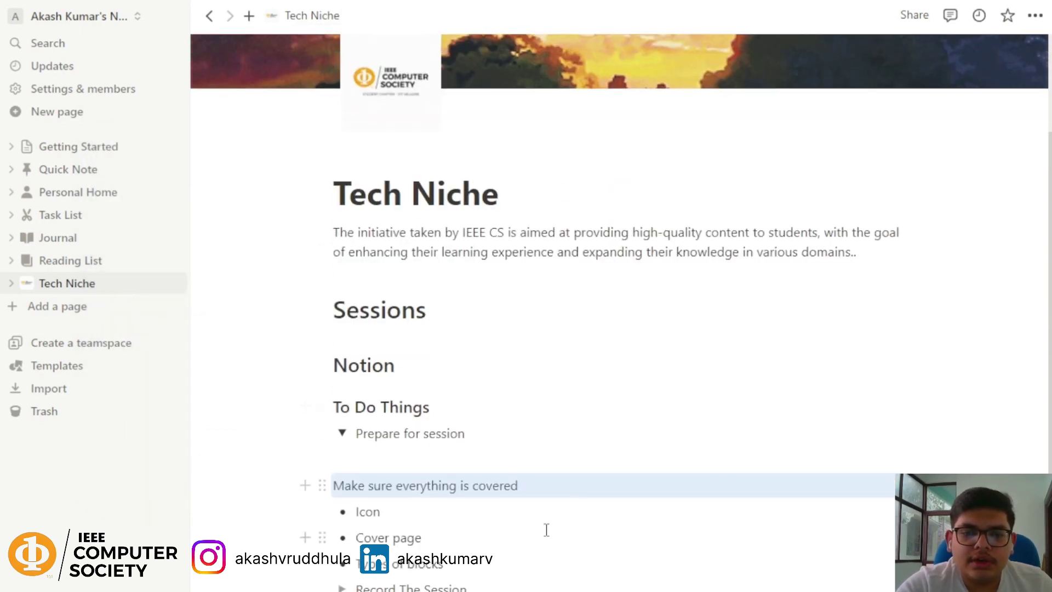
scroll(407, 438, "down", 3)
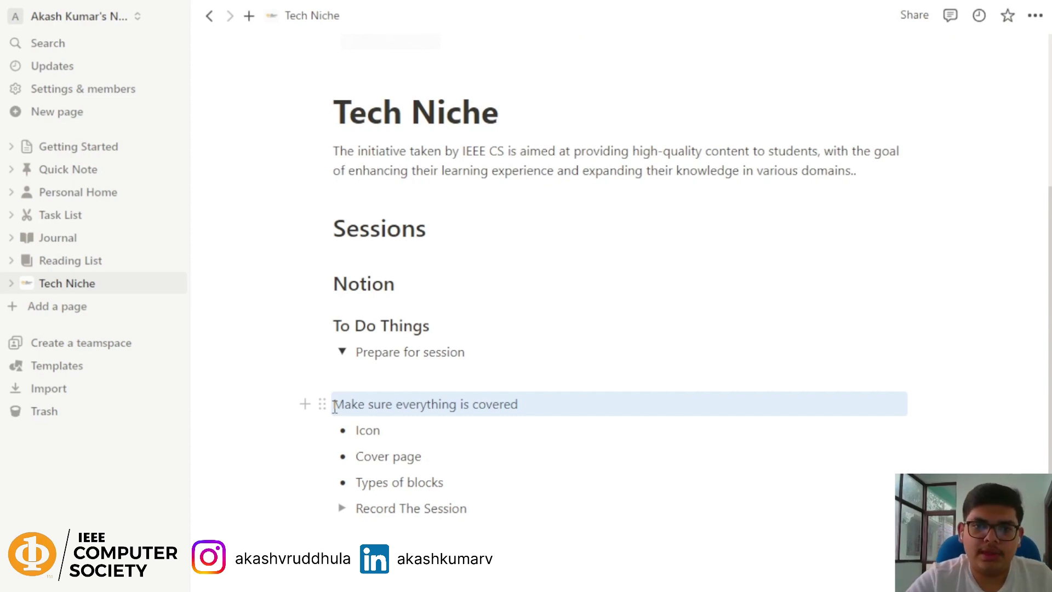
scroll(335, 406, "up", 1)
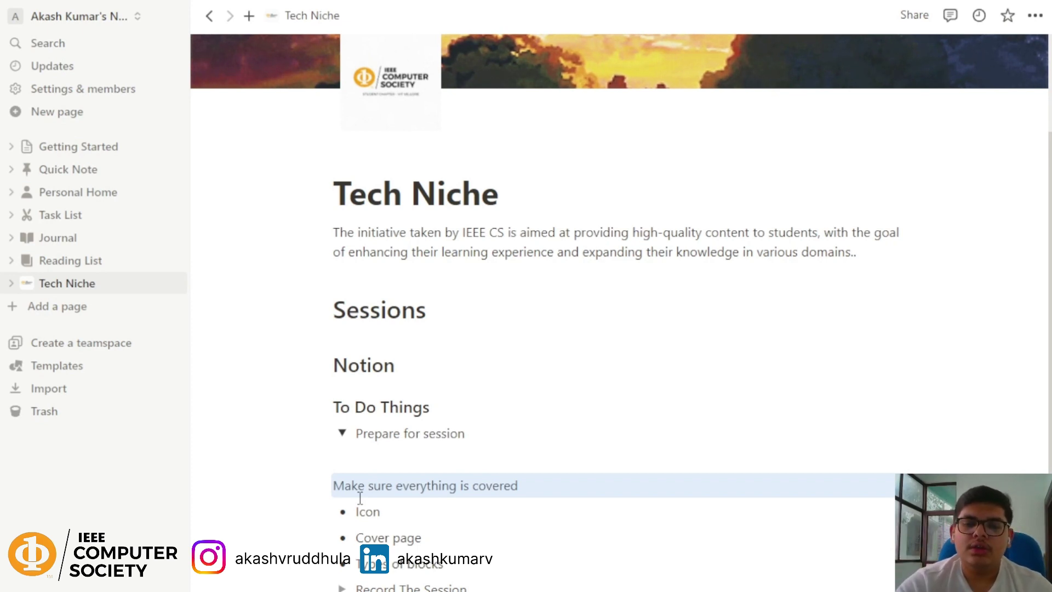
Step: Turn the "Make sure everything is covered" block into a page inside Tech Niche
left_click(323, 489)
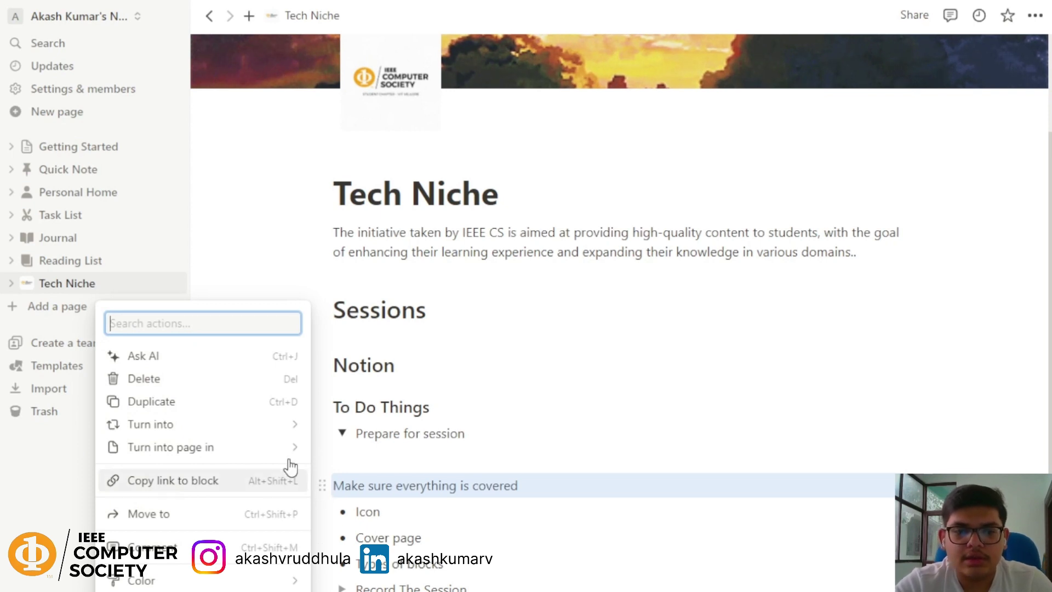
mouse_move(284, 461)
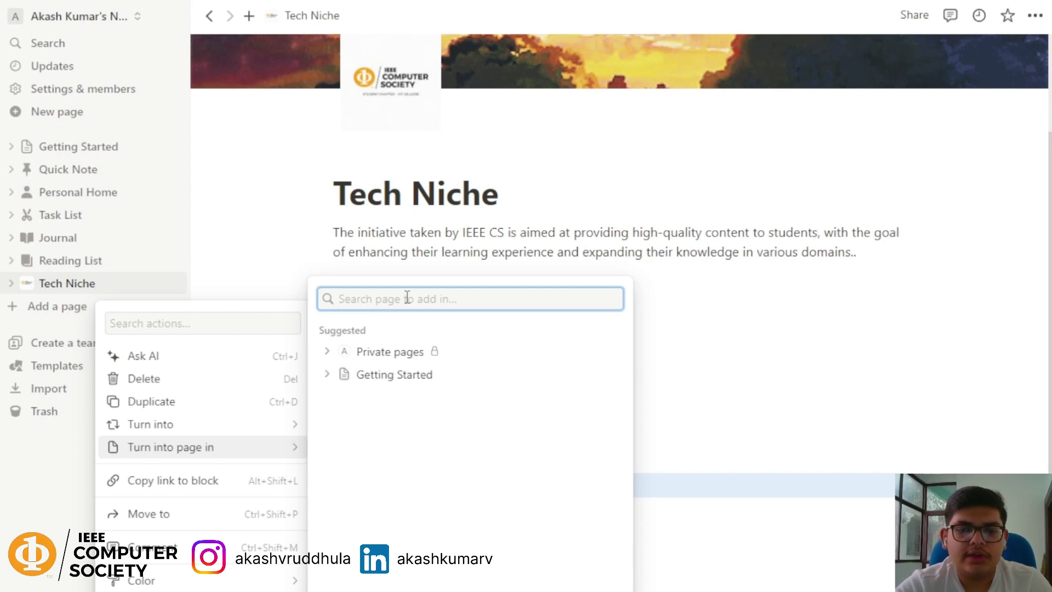
type("tech")
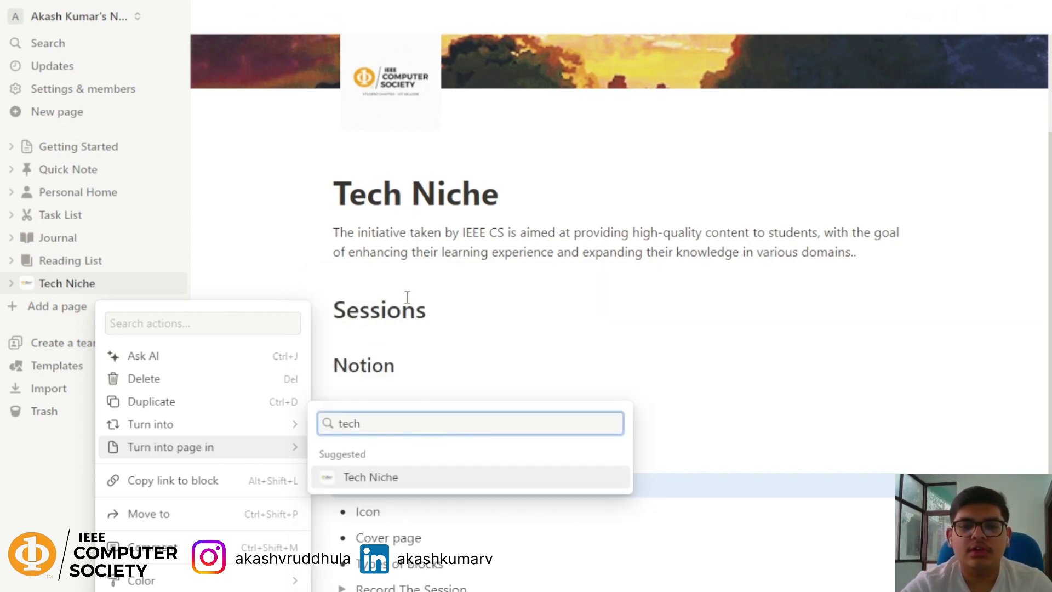
left_click(389, 482)
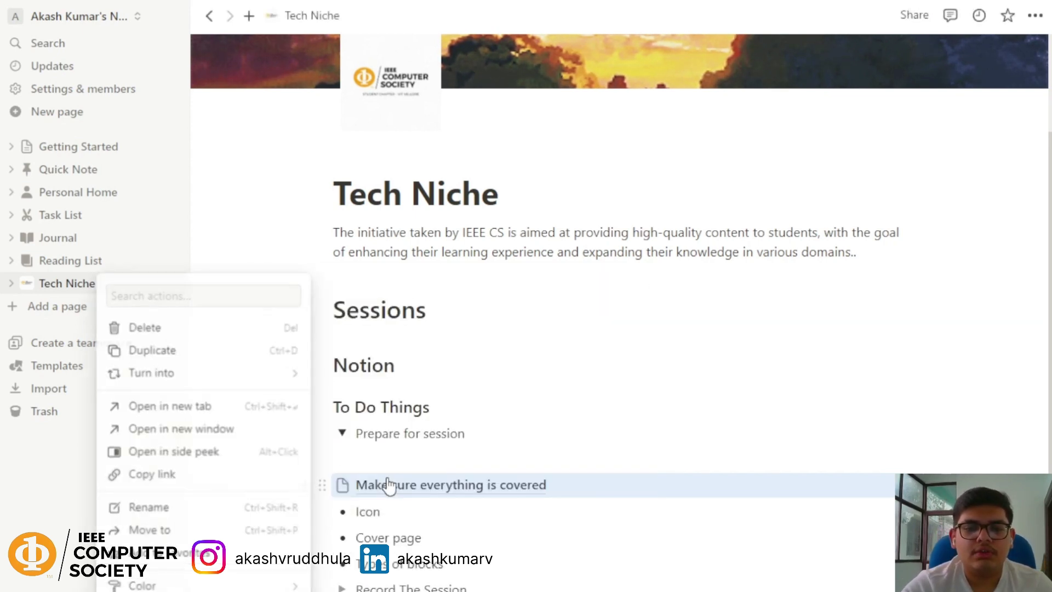
scroll(474, 451, "down", 2)
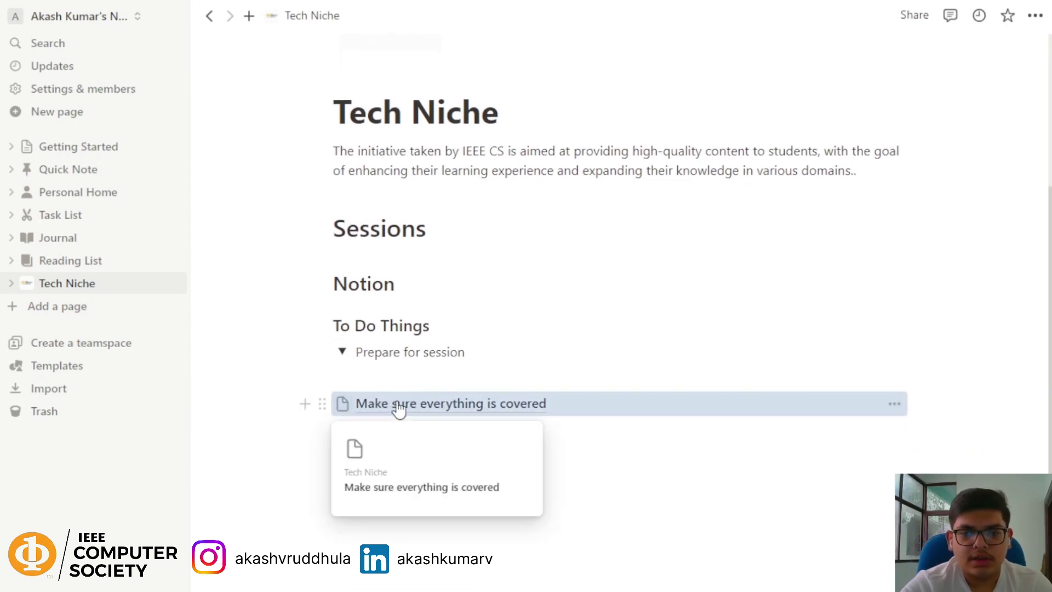
Step: Look through the emoji, icon and custom image choices for the "Make sure everything is covered" subpage's icon
left_click(343, 404)
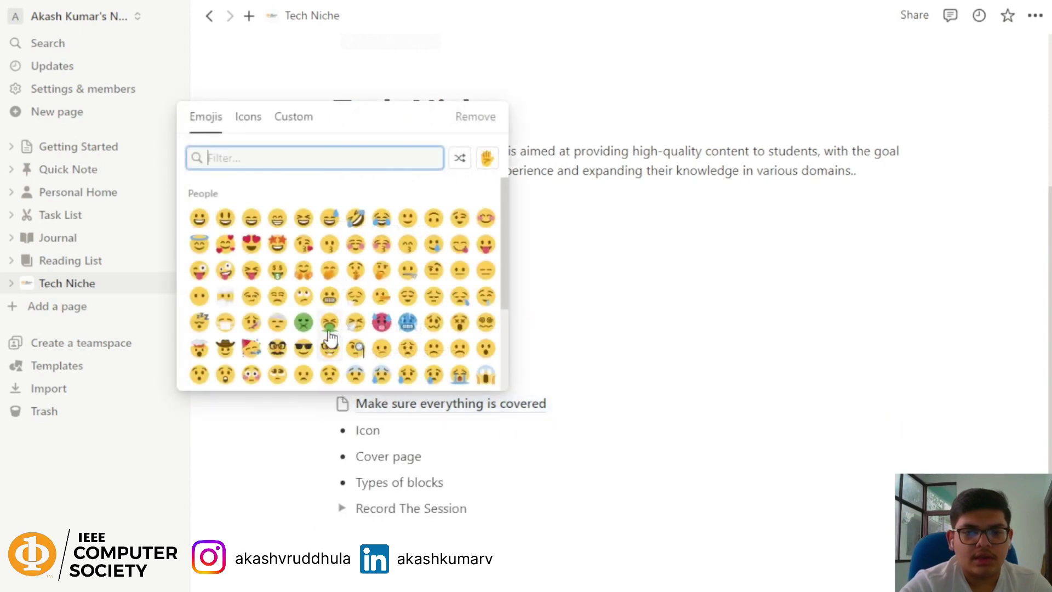
left_click(249, 121)
scroll(331, 313, "down", 3)
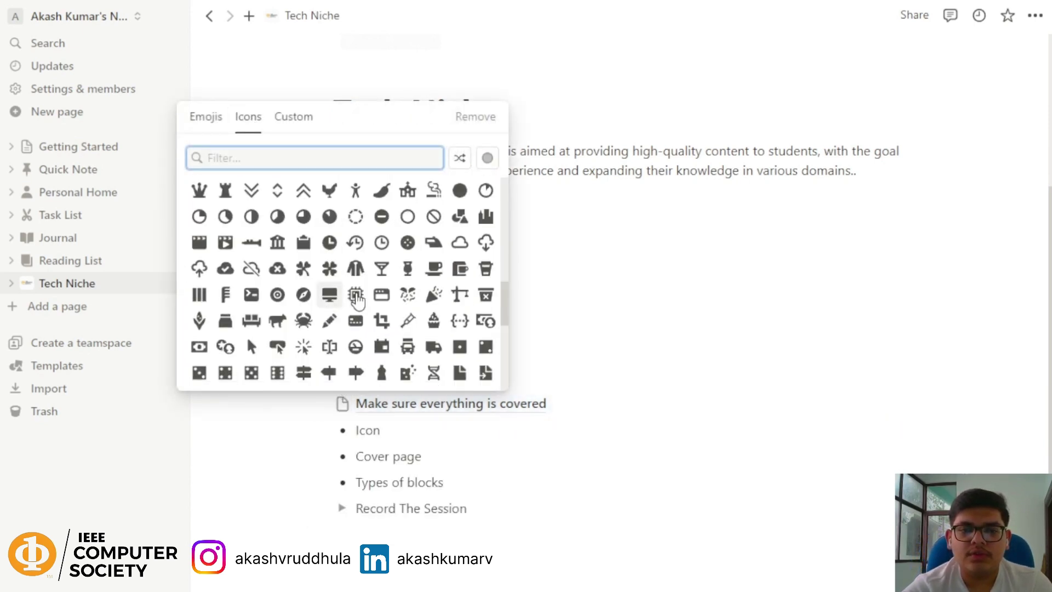
scroll(332, 313, "down", 5)
left_click(216, 123)
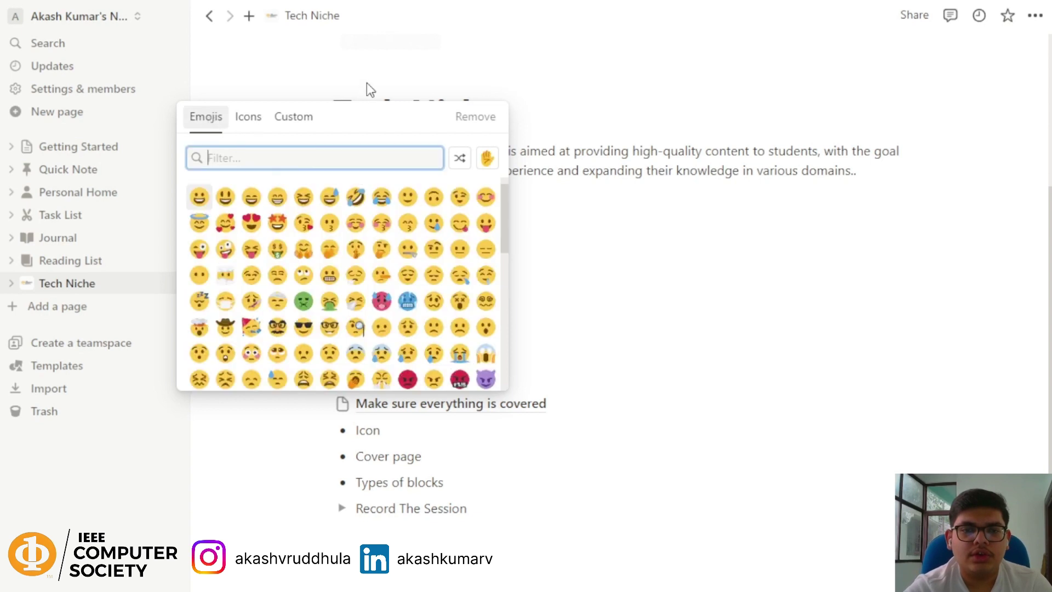
left_click(291, 121)
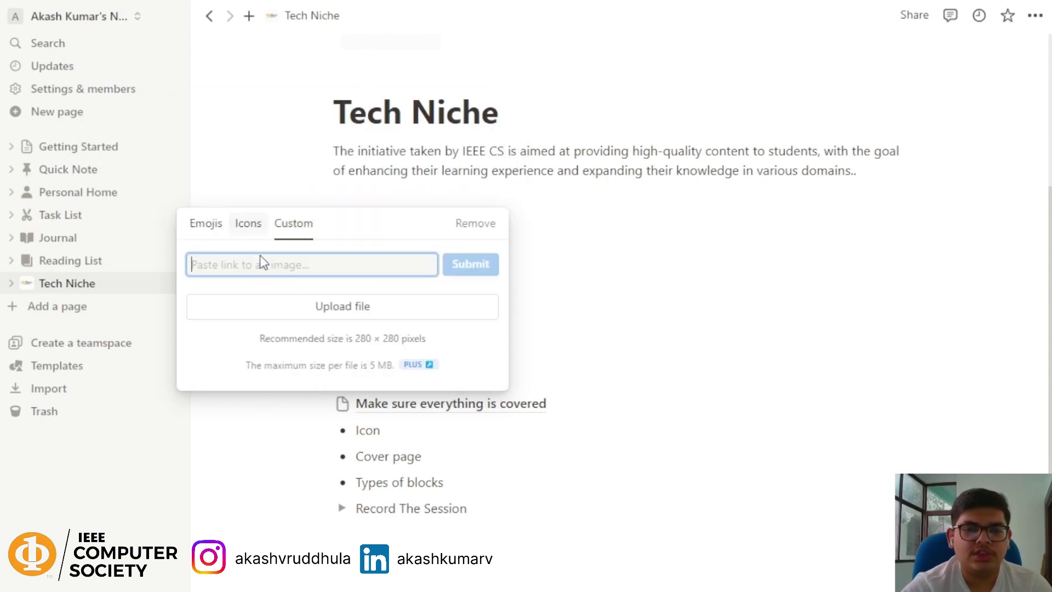
left_click(722, 250)
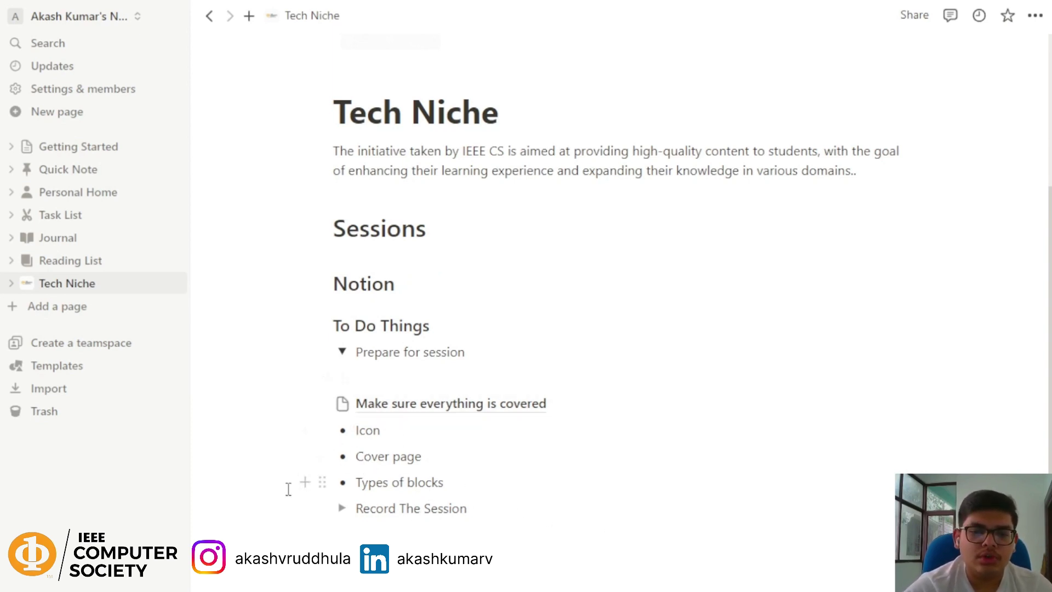
Step: Move the Icon, Cover page and Types of blocks bullets into the "Make sure everything is covered" page
left_click_drag(288, 488, 453, 417)
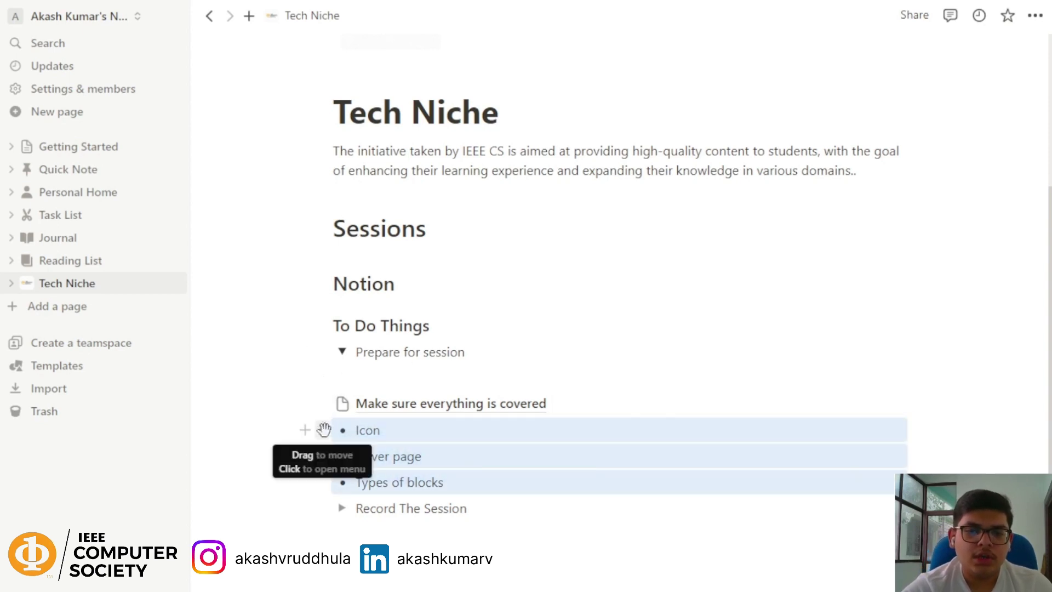
left_click(324, 430)
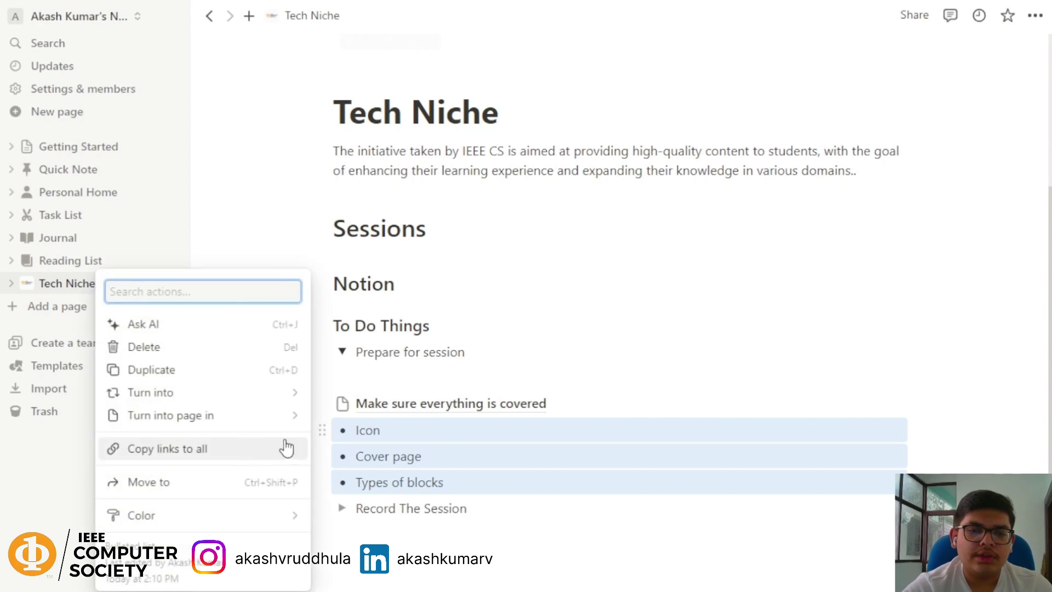
left_click(229, 486)
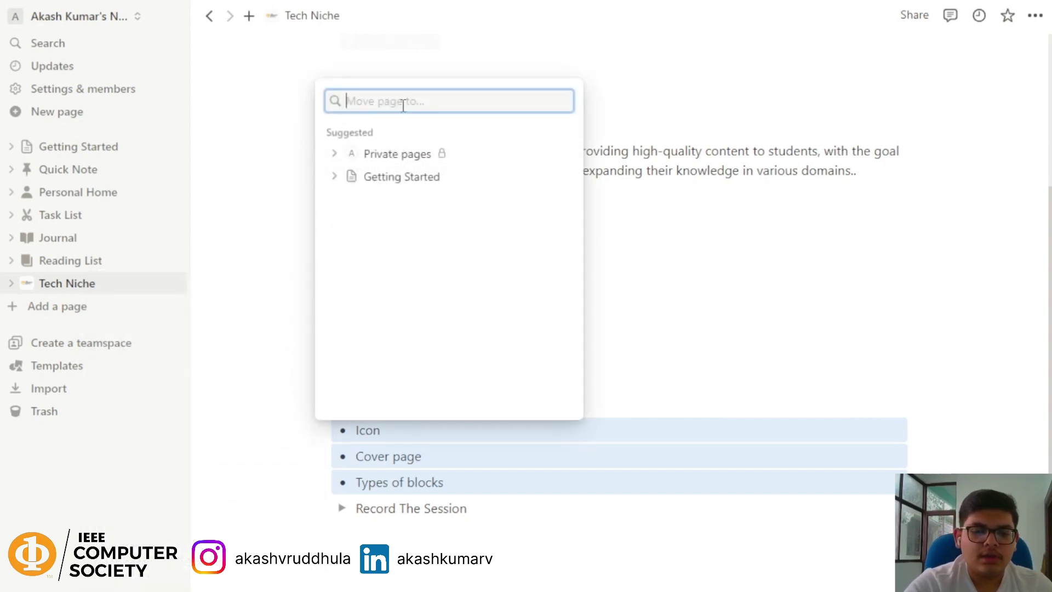
type("make")
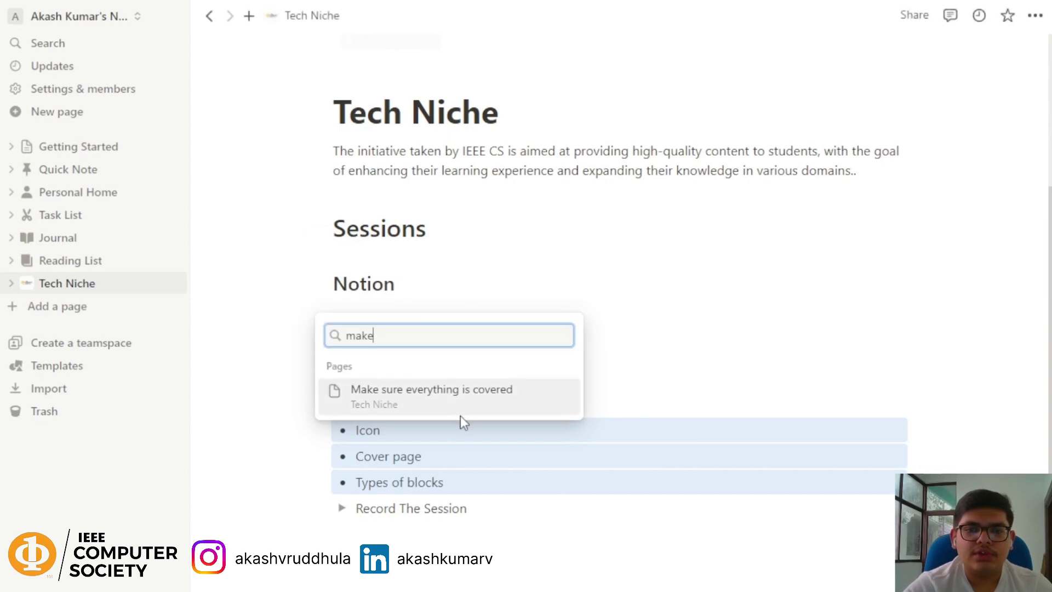
left_click(439, 400)
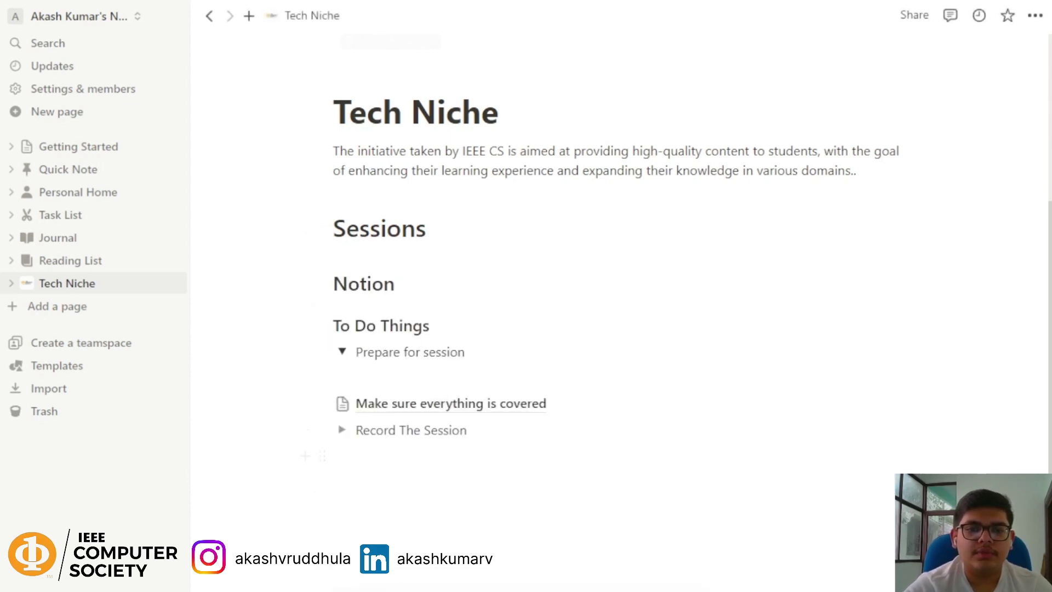
Step: Open the "Make sure everything is covered" subpage nested under Tech Niche to check its contents, and return to the Tech Niche page
left_click(13, 284)
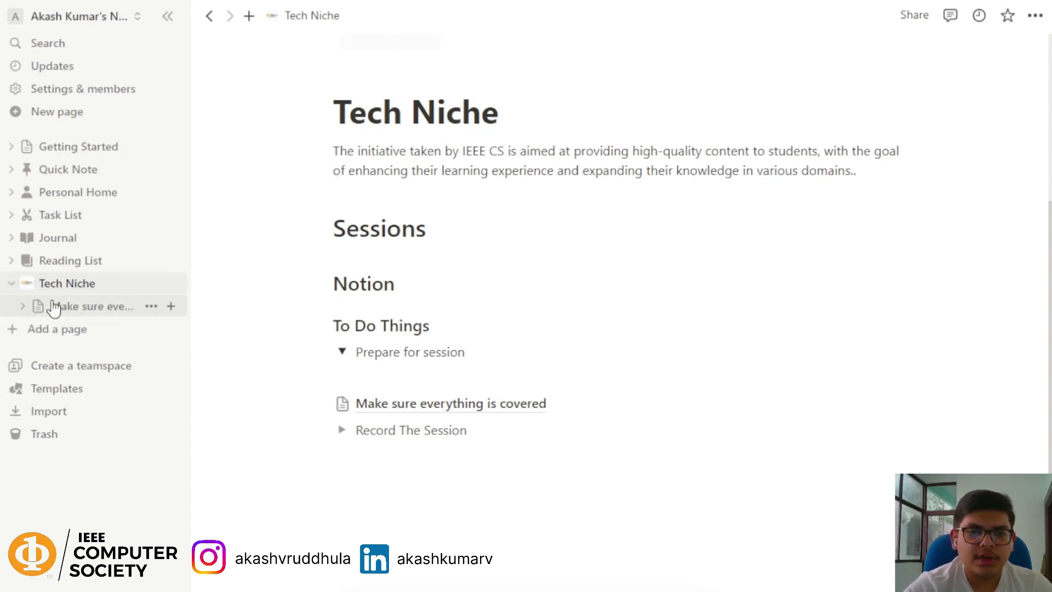
left_click(82, 311)
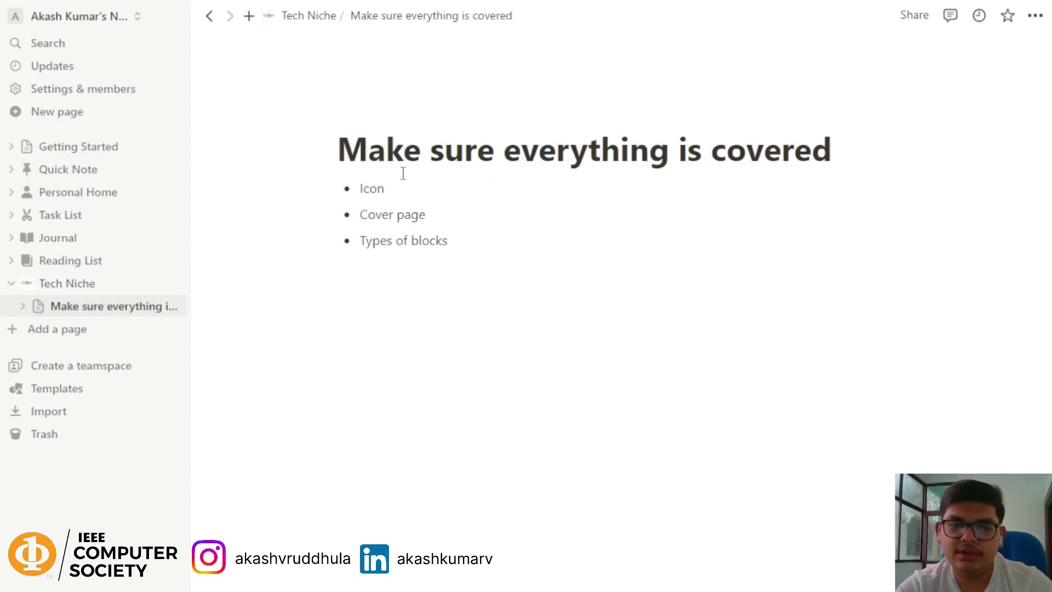
left_click(52, 285)
scroll(559, 491, "down", 4)
scroll(566, 479, "up", 4)
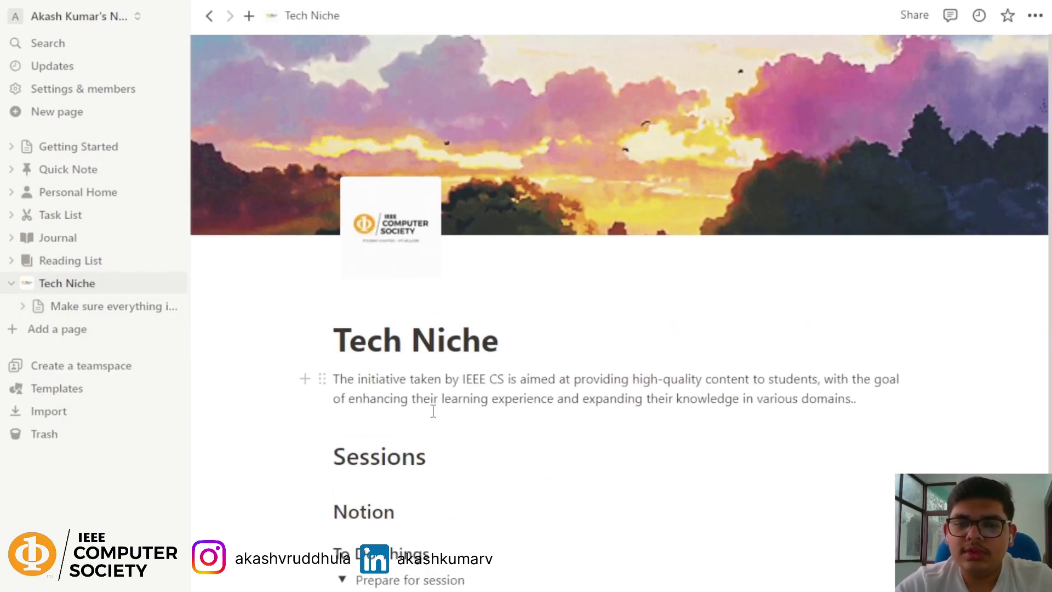
scroll(653, 425, "down", 2)
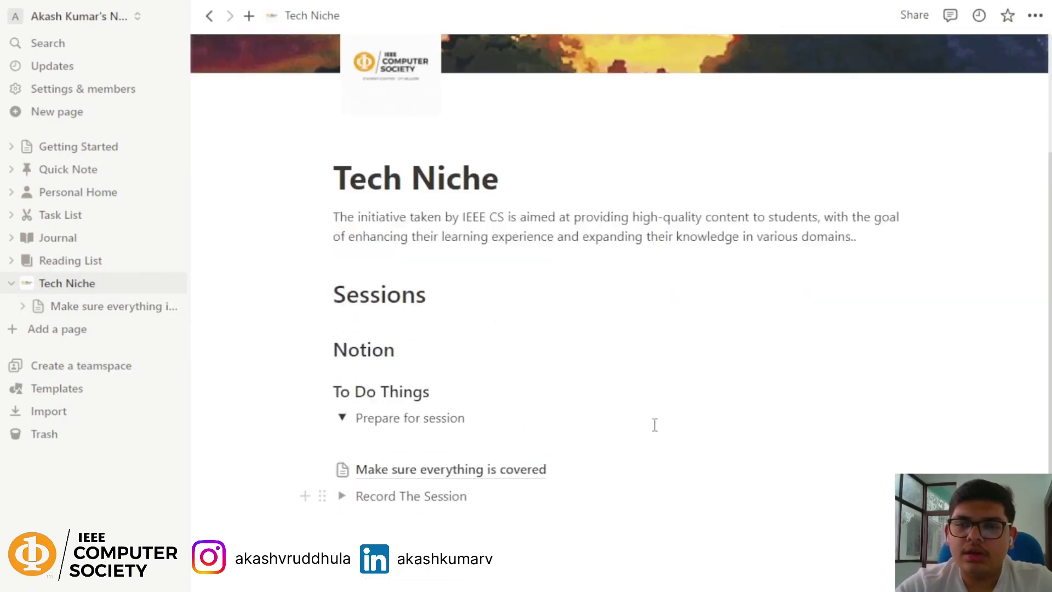
Step: Add an empty video block directly below the introduction paragraph on the Tech Niche page
scroll(653, 425, "up", 2)
key("Return")
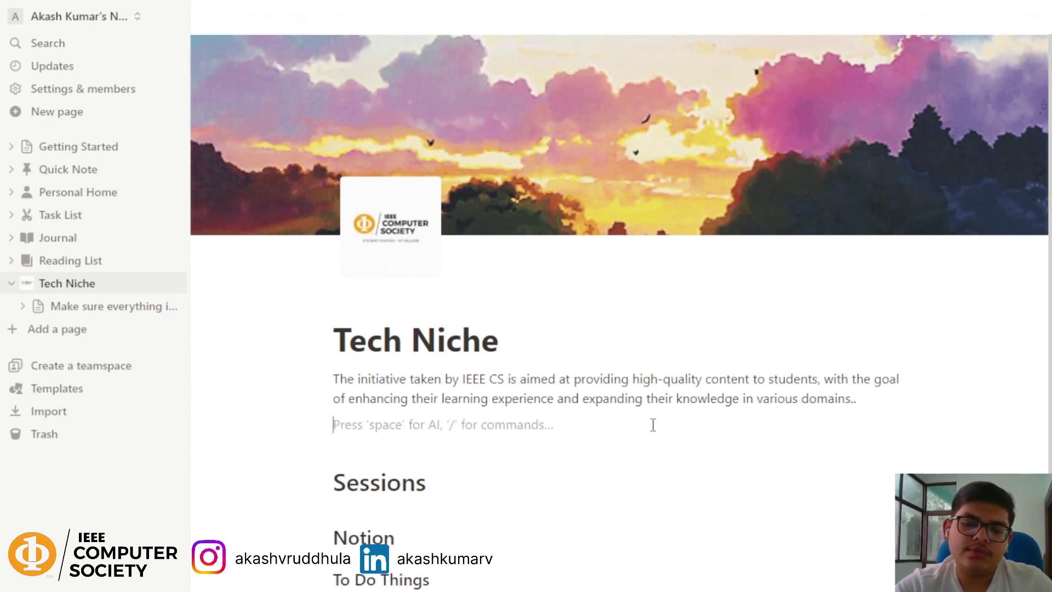
type("/li")
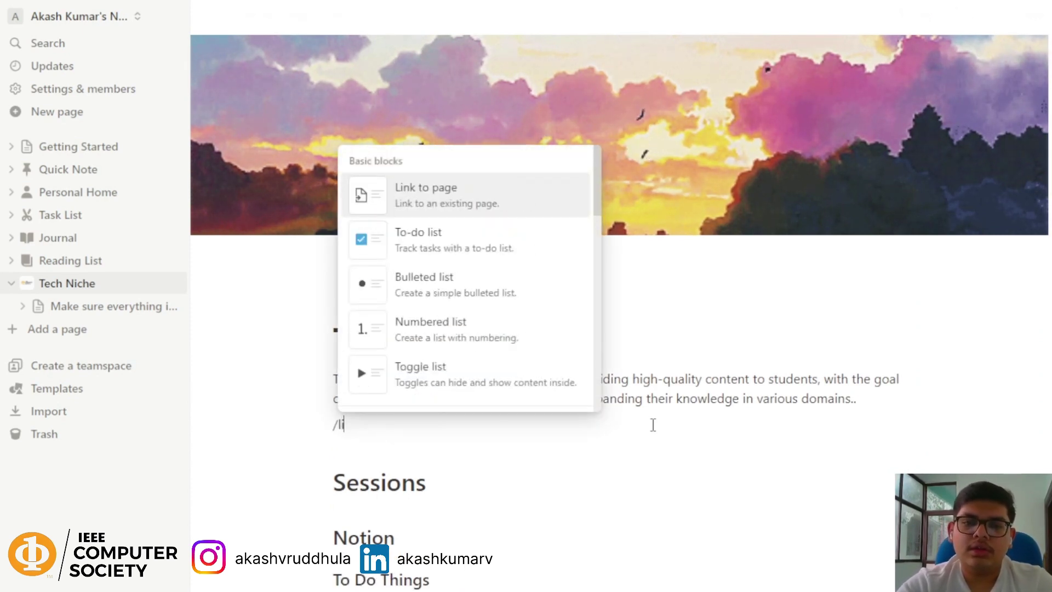
key("BackSpace")
key("BackSpace")
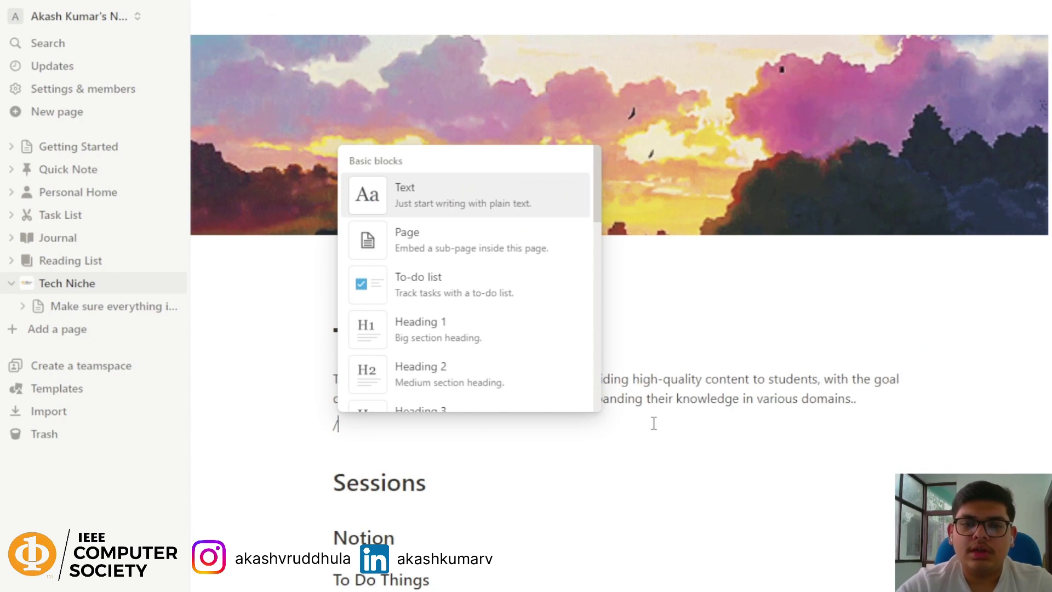
key("Down")
key("Down")
key("Down")
scroll(496, 349, "down", 9)
scroll(482, 343, "up", 4)
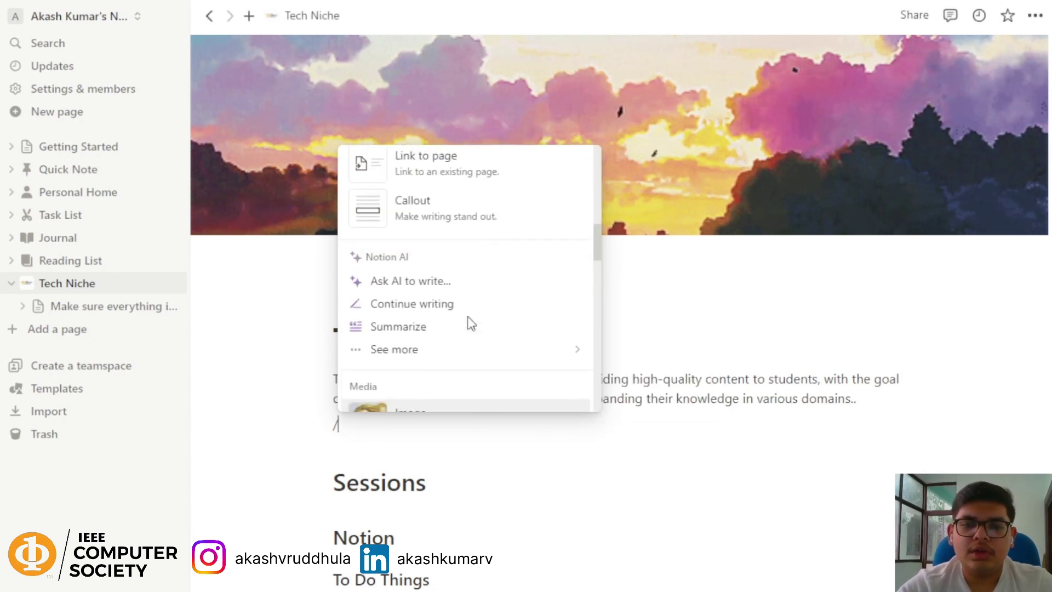
scroll(467, 320, "down", 6)
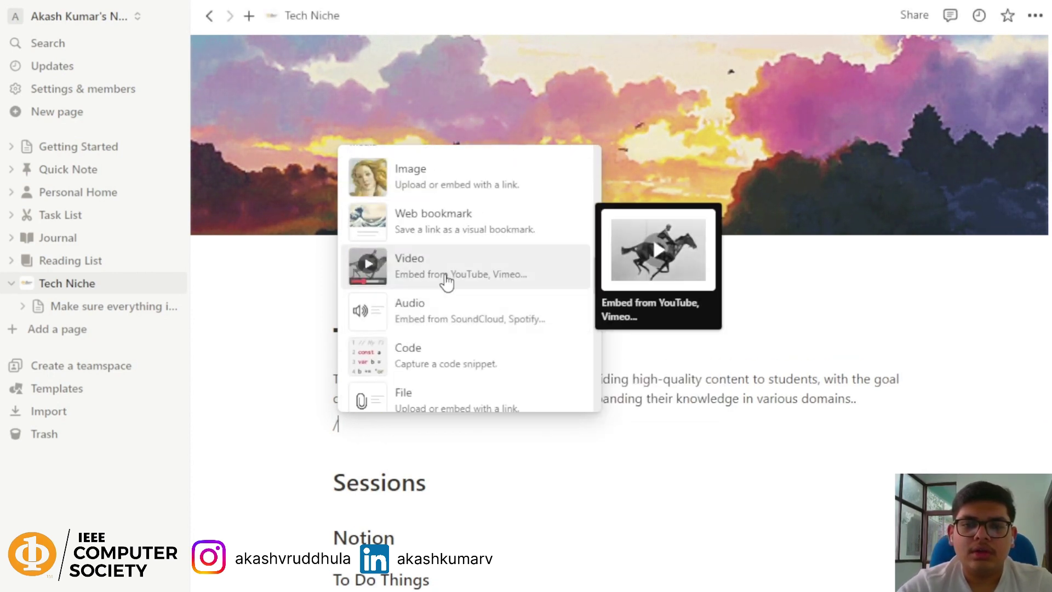
left_click(439, 271)
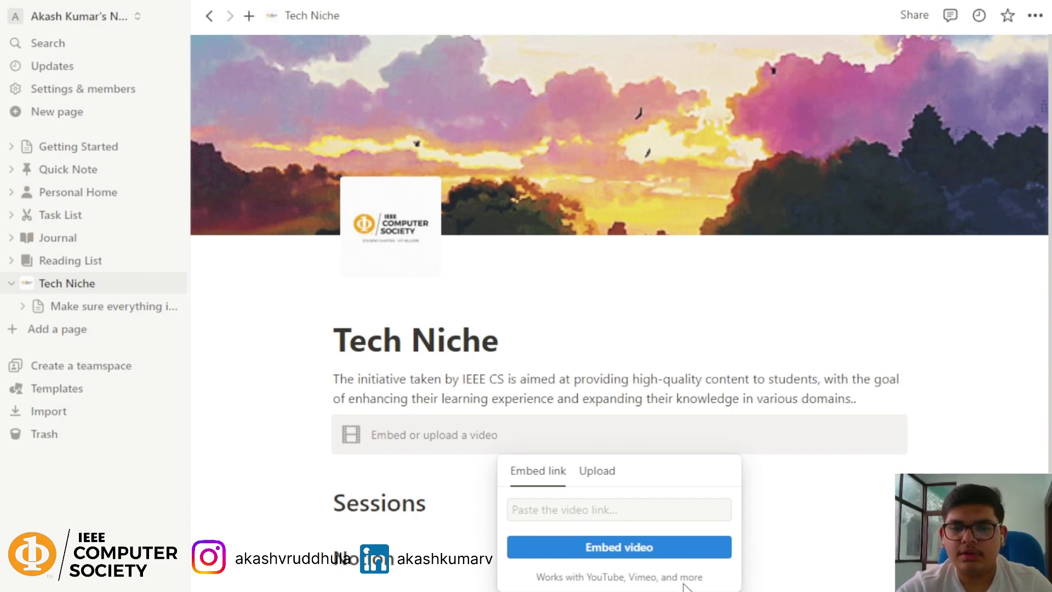
Step: Embed the copied YouTube link to the Tech Niche 3.0 video in the video block and review the page
left_click(628, 515)
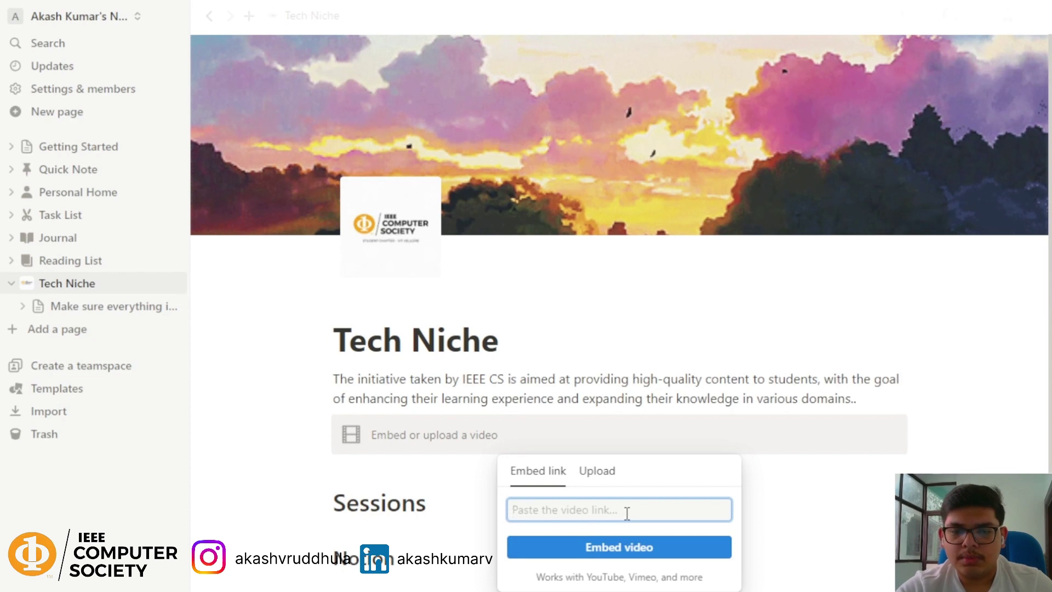
key("ctrl+v")
left_click(627, 548)
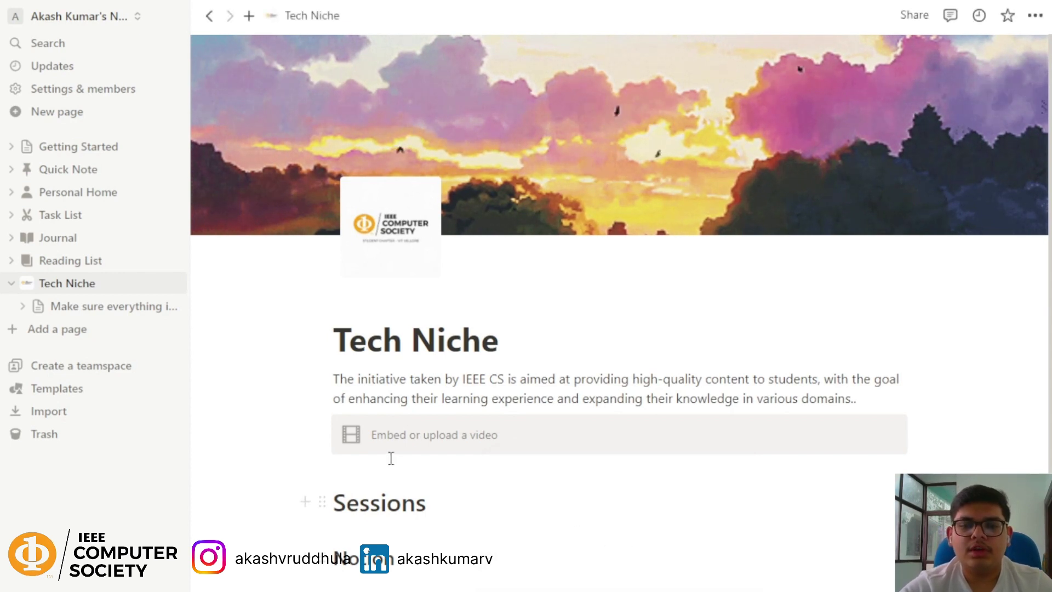
scroll(400, 528, "down", 4)
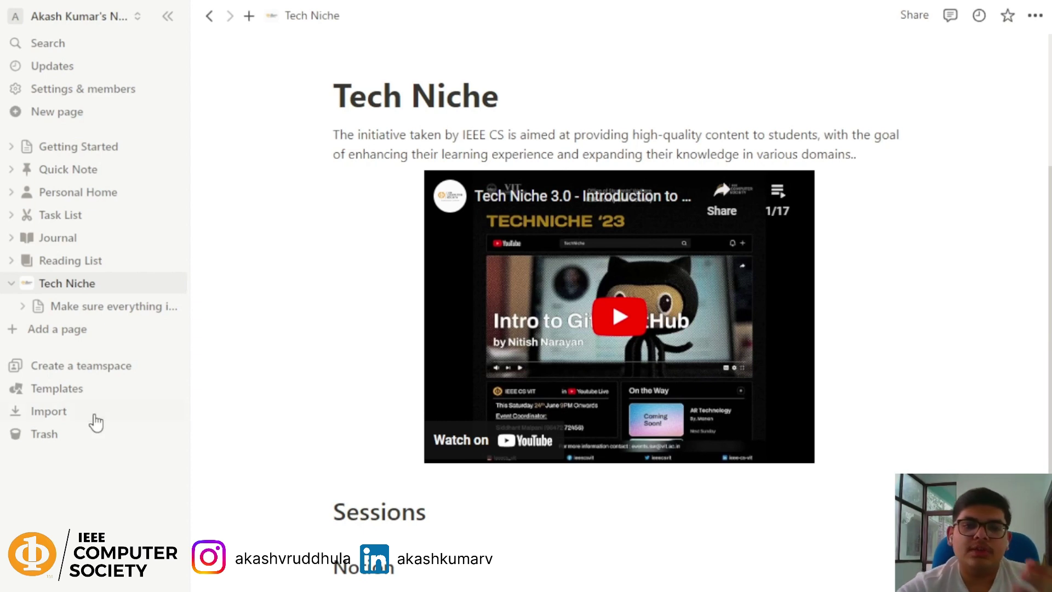
scroll(655, 549, "down", 3)
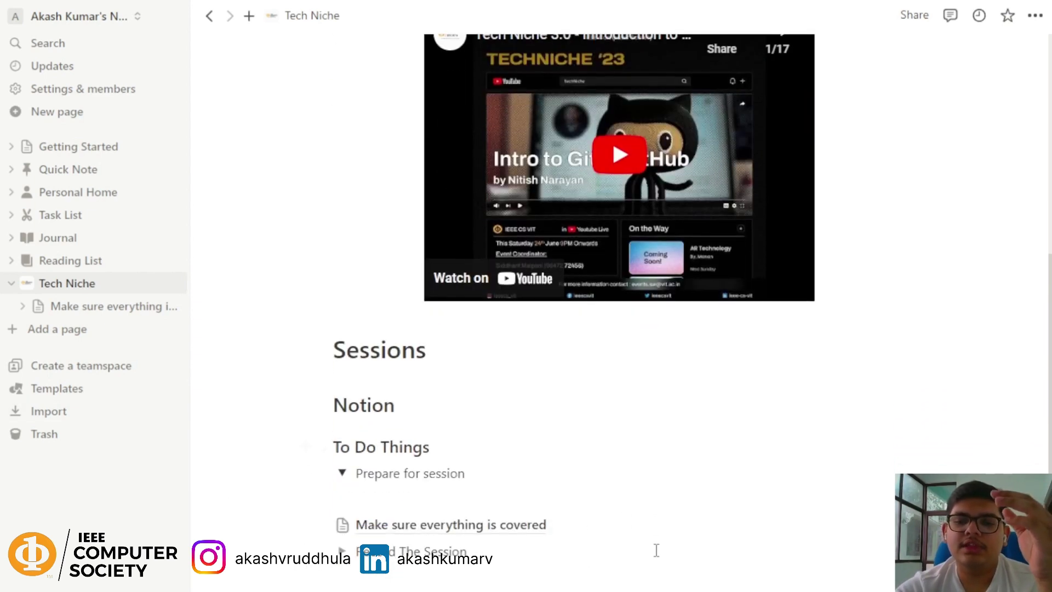
scroll(655, 540, "up", 5)
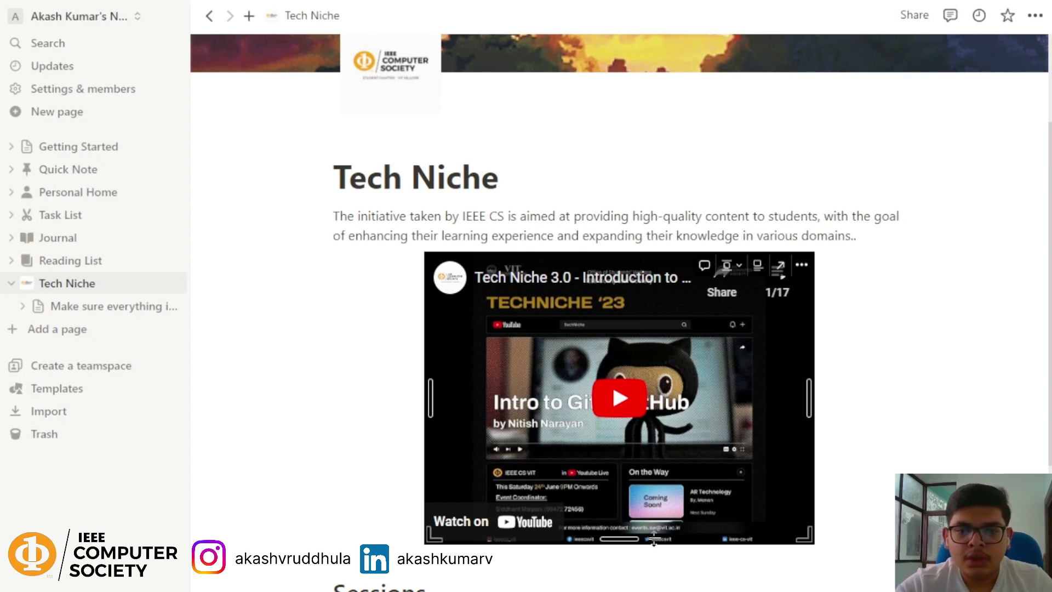
scroll(654, 539, "down", 5)
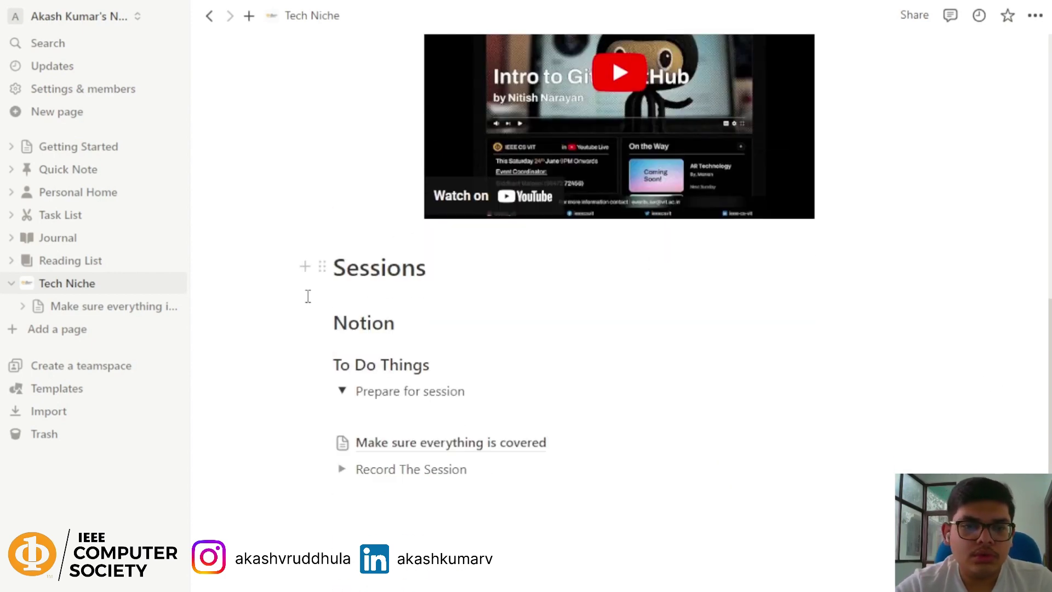
Step: Create a new empty subpage inside Tech Niche and title it "Data Base"
left_click(24, 306)
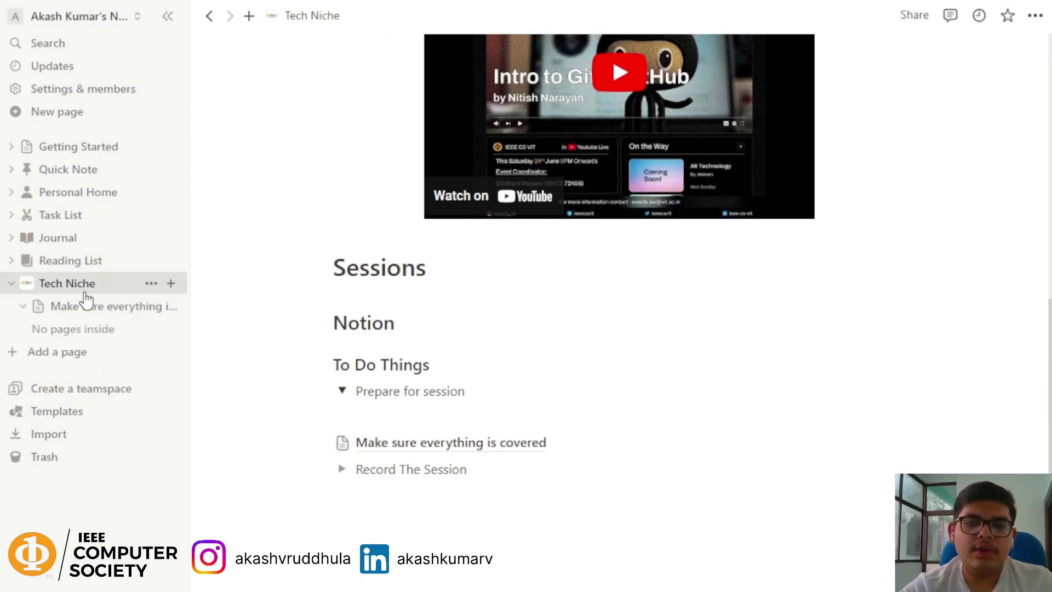
left_click(172, 292)
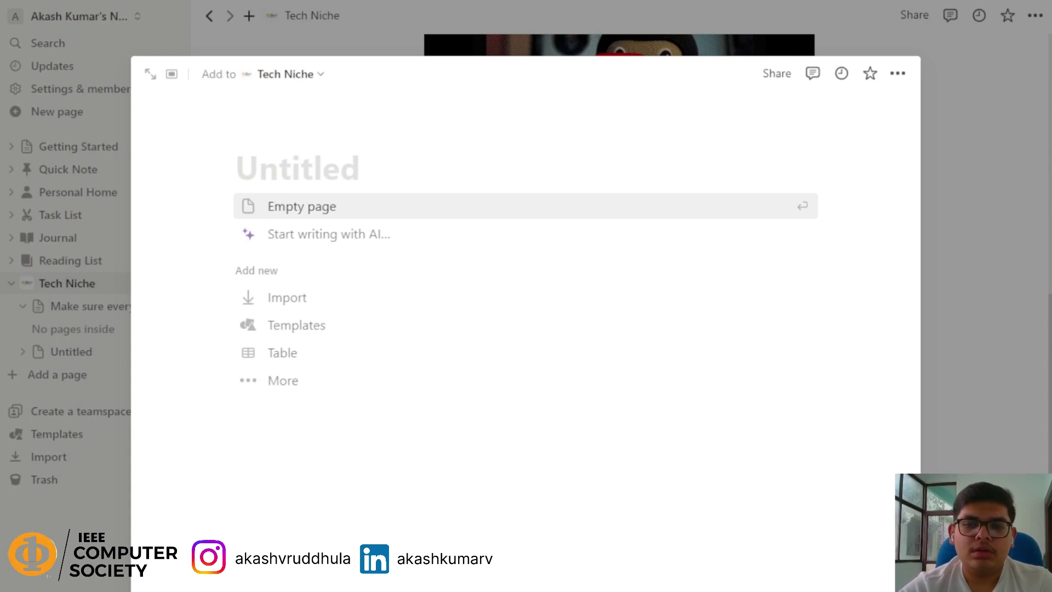
left_click(328, 177)
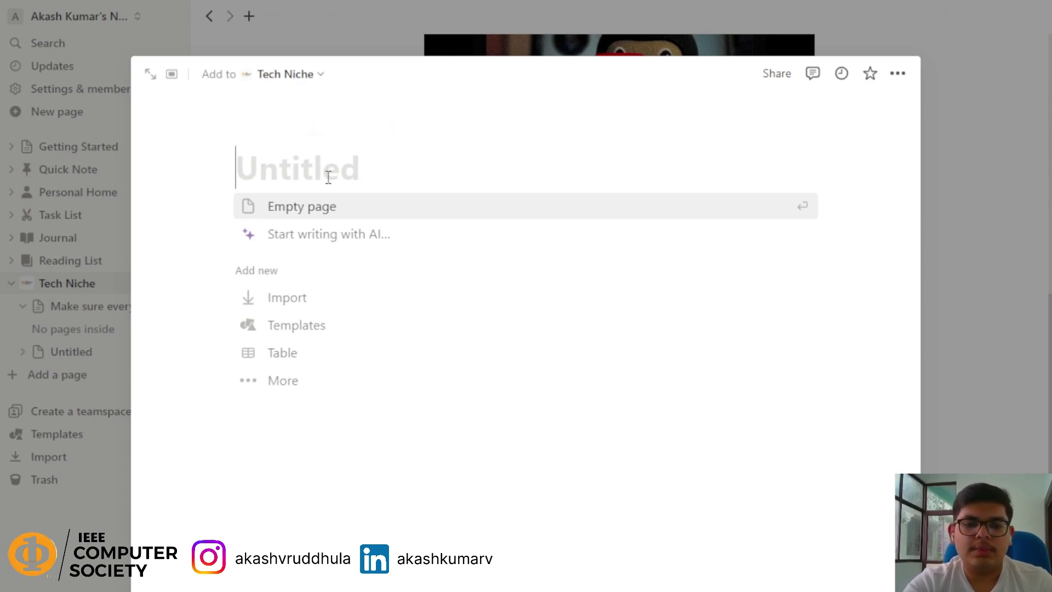
type("DataBa")
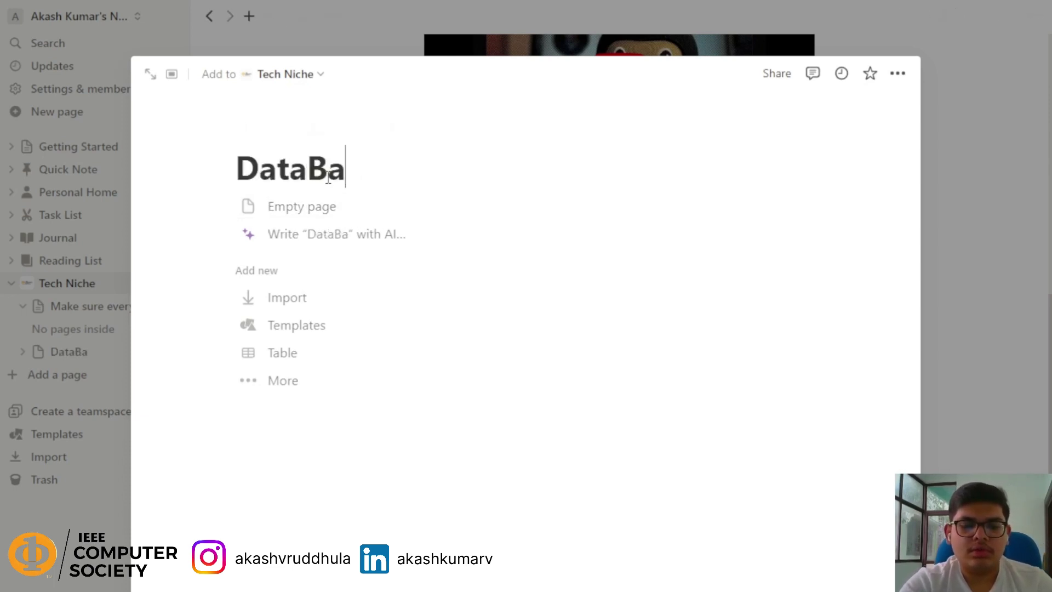
type("se")
key("Left")
key("Left")
key("Left")
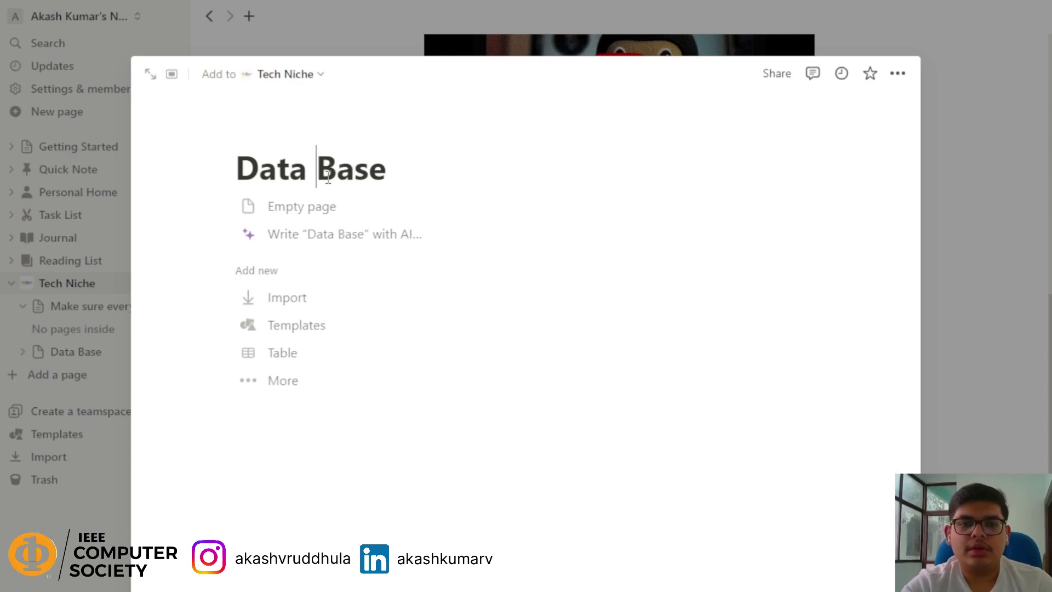
left_click(333, 204)
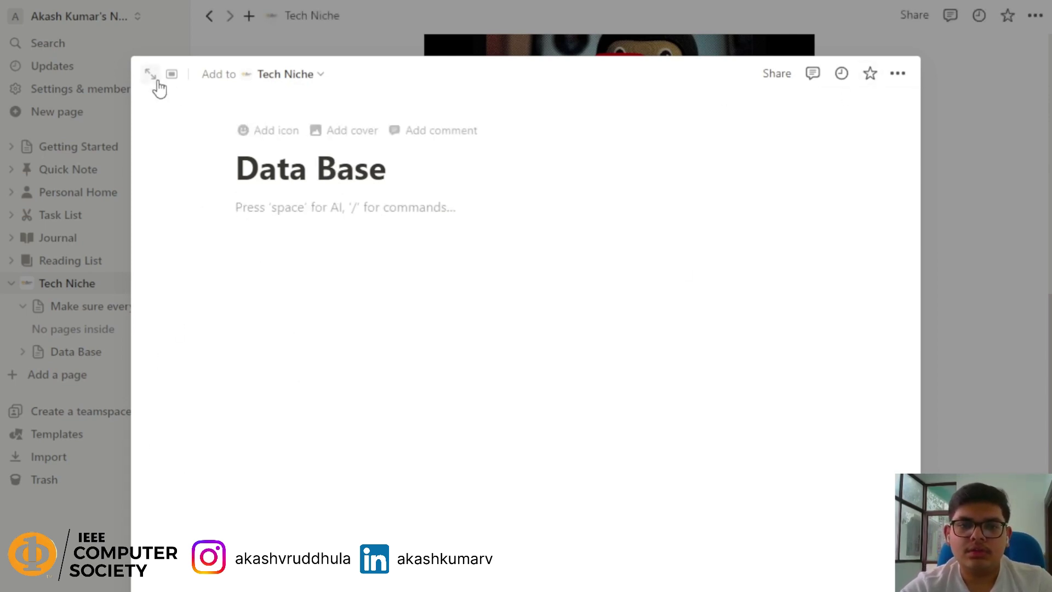
Step: Open the Data Base subpage as a full page and expand its nested pages in the page tree
left_click(151, 76)
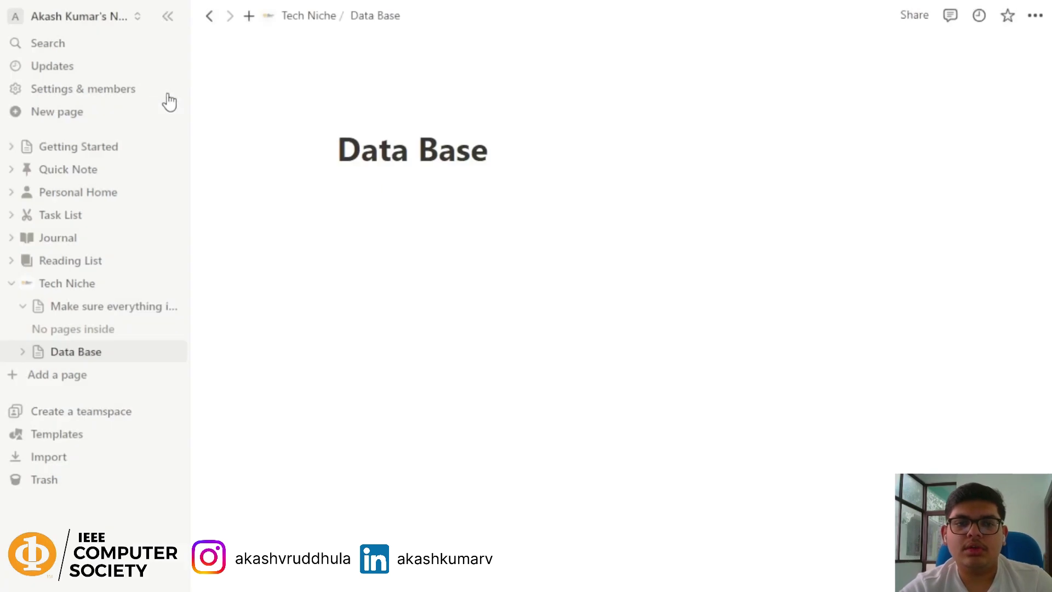
left_click(385, 195)
mouse_move(353, 117)
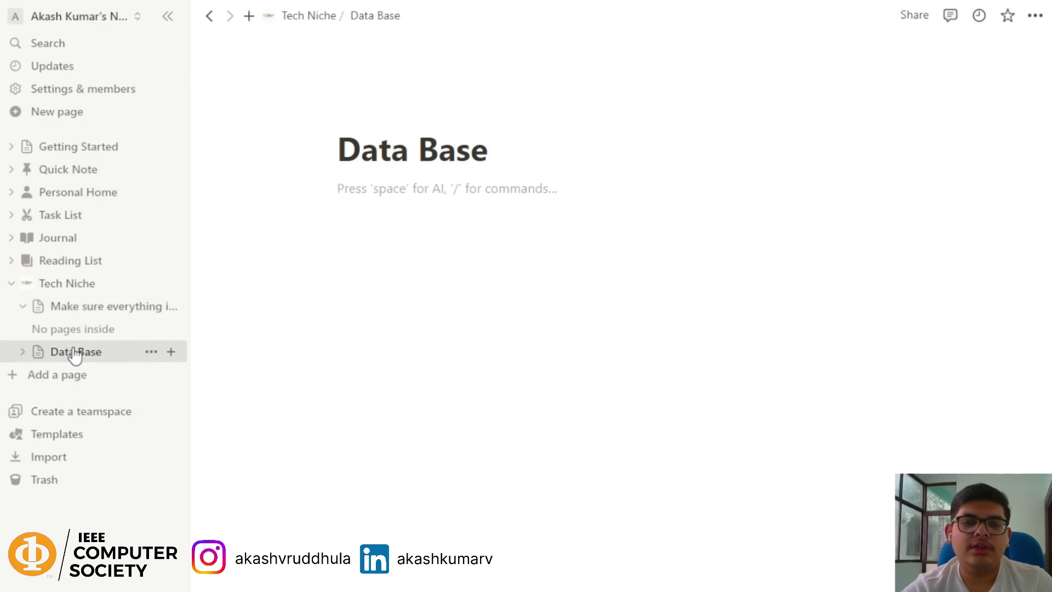
left_click(10, 287)
left_click(9, 289)
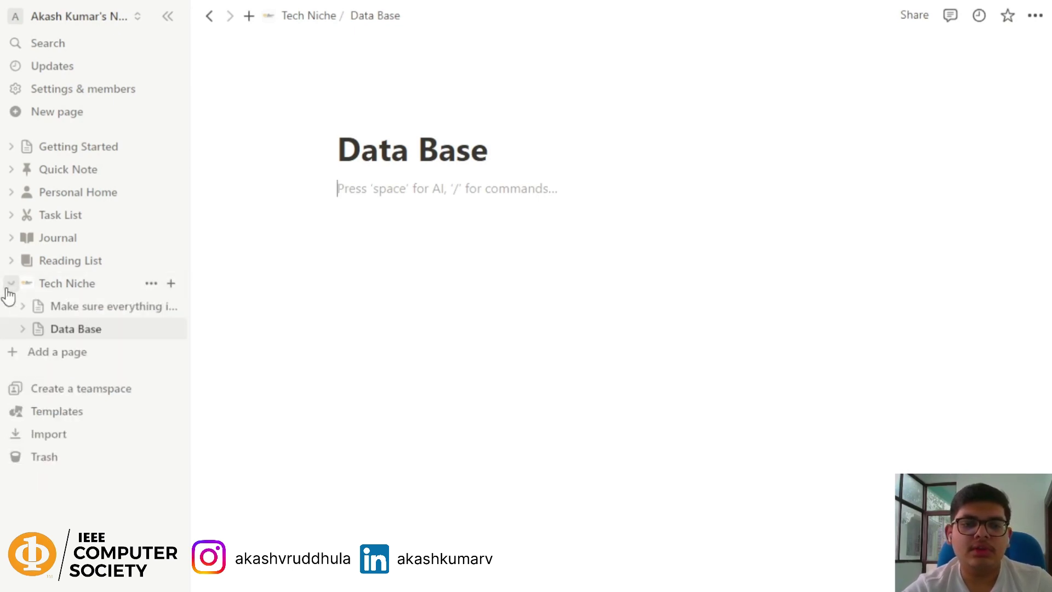
left_click(22, 329)
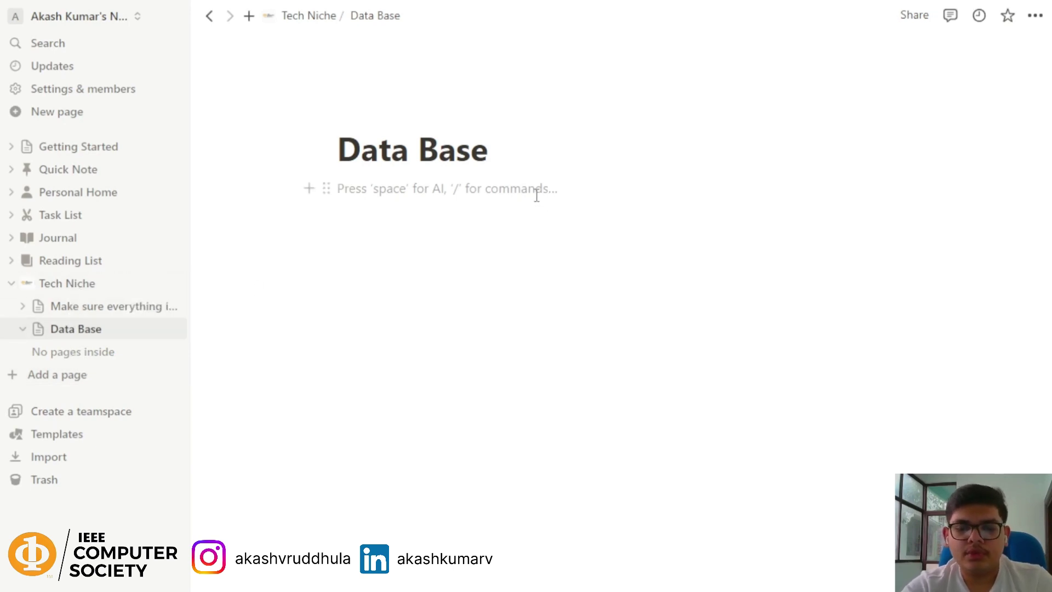
Step: Insert a full-page database inside the Data Base page and title it "Sessions"
type("/")
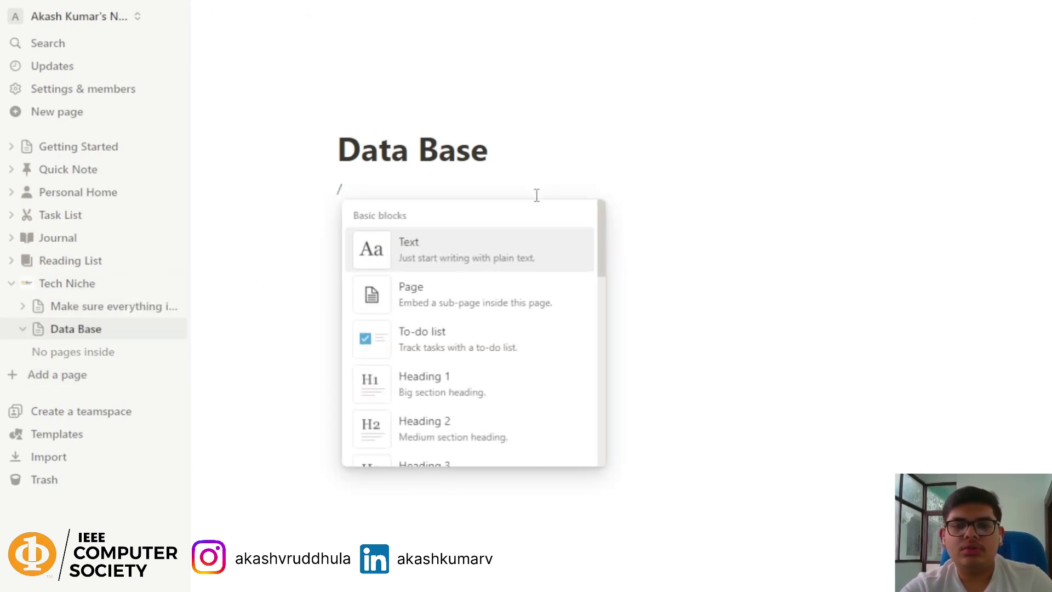
key("BackSpace")
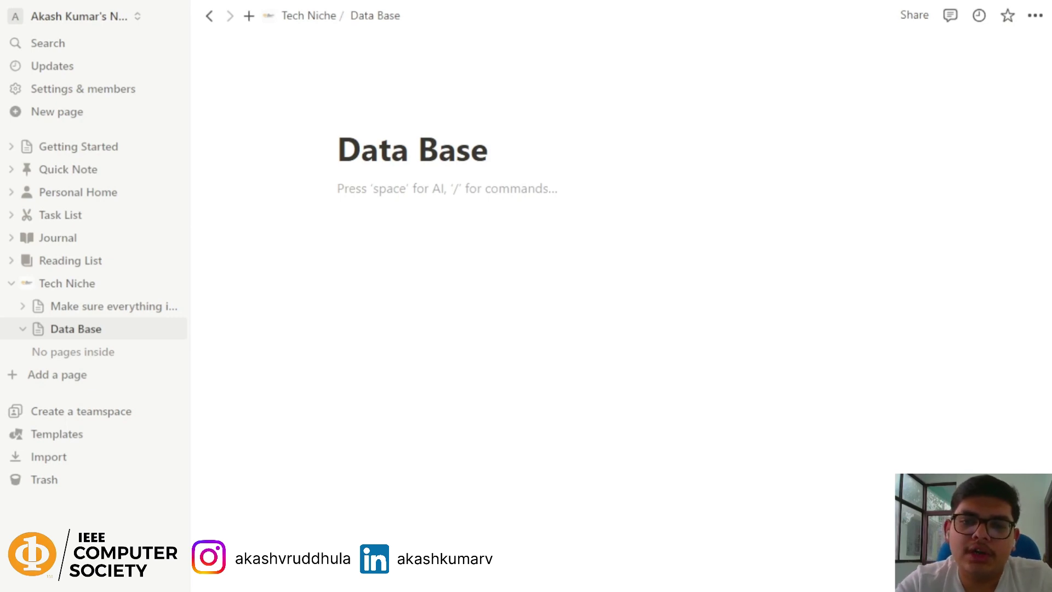
type("/")
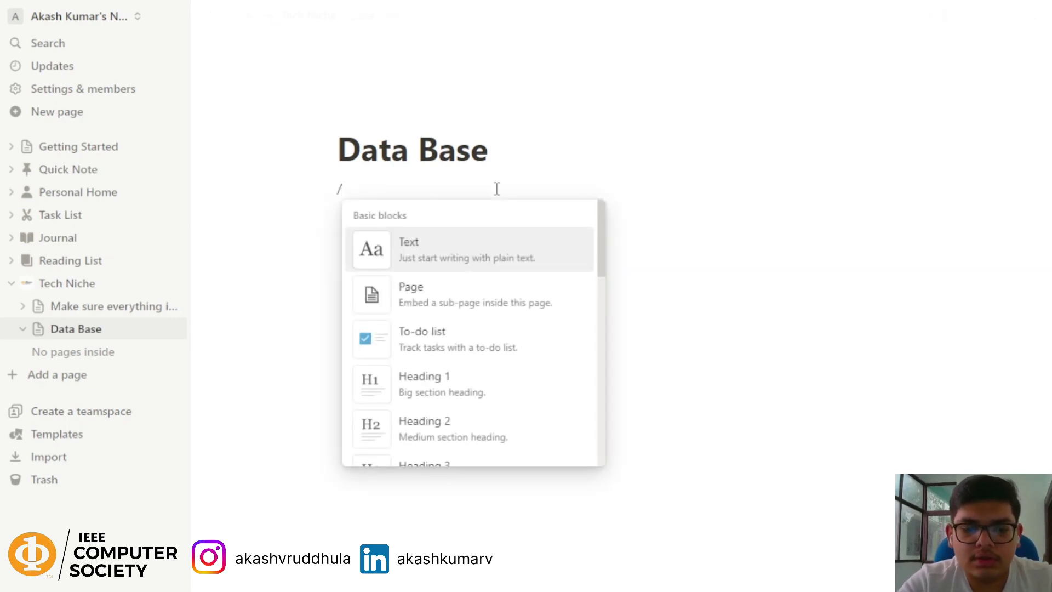
type("data")
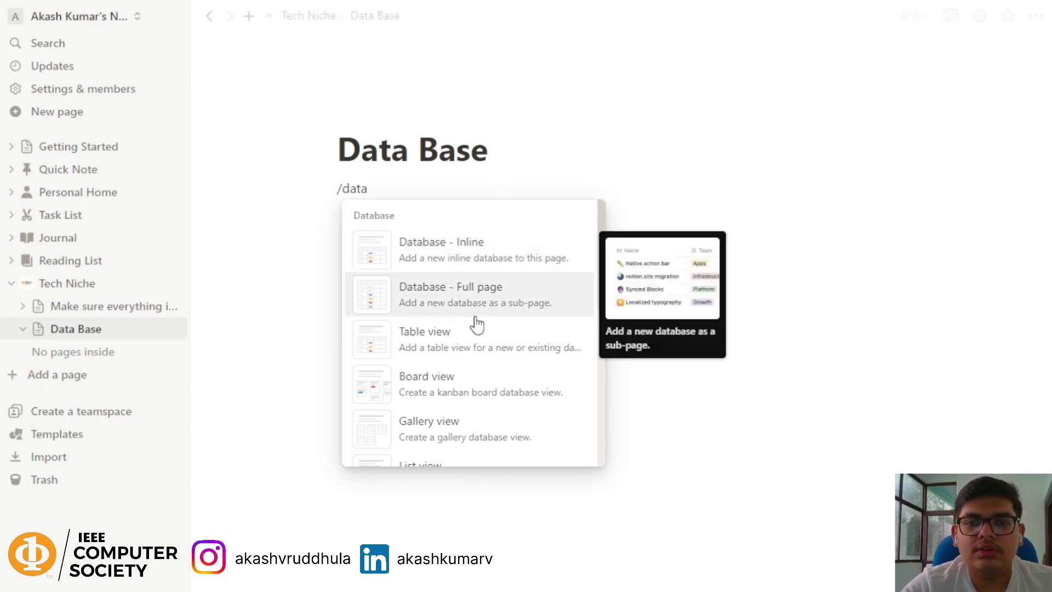
left_click(433, 297)
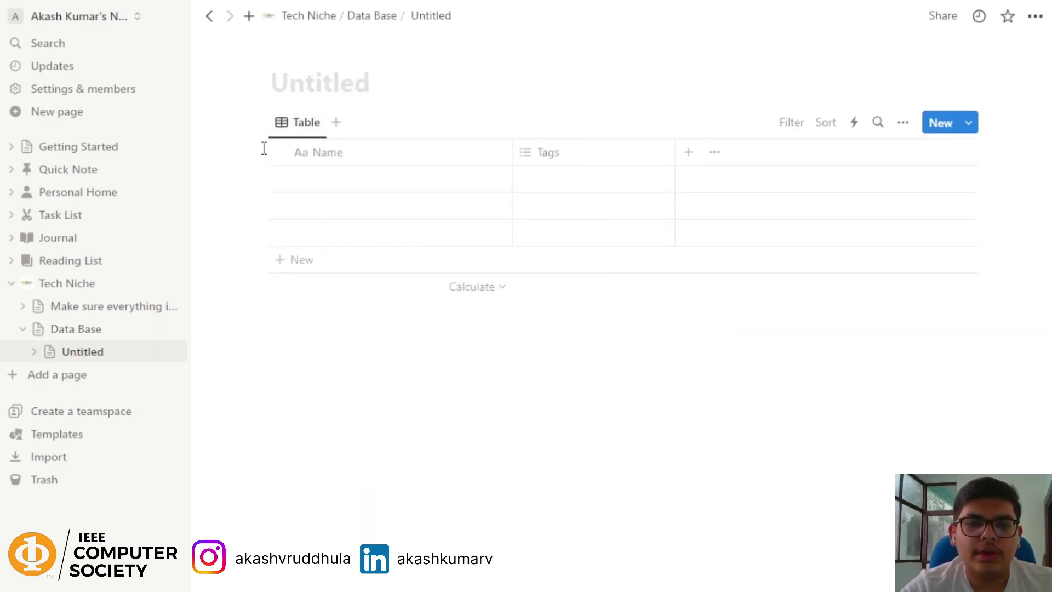
mouse_move(340, 87)
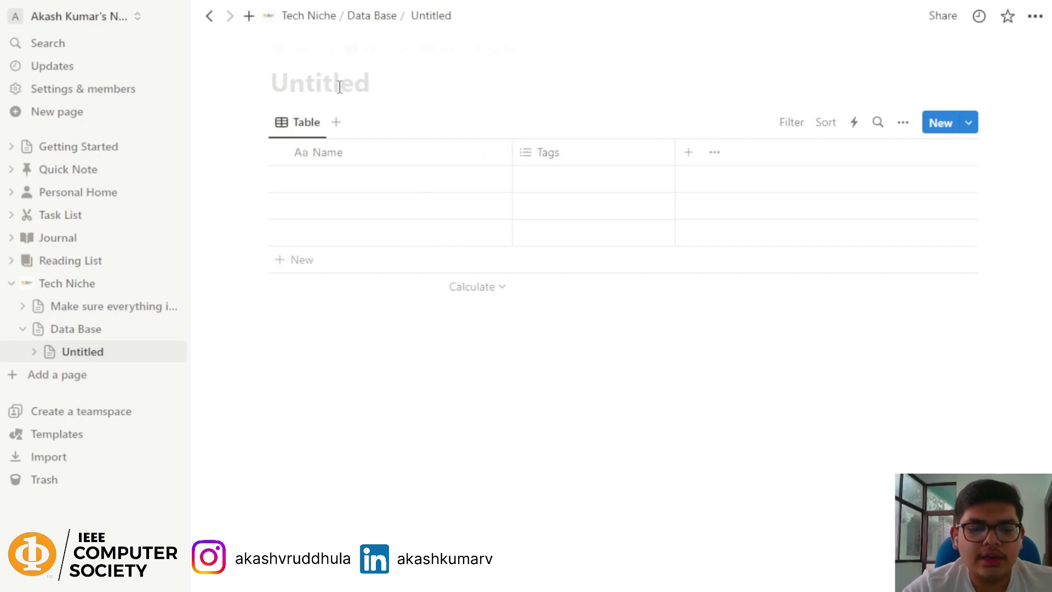
type("Sessions")
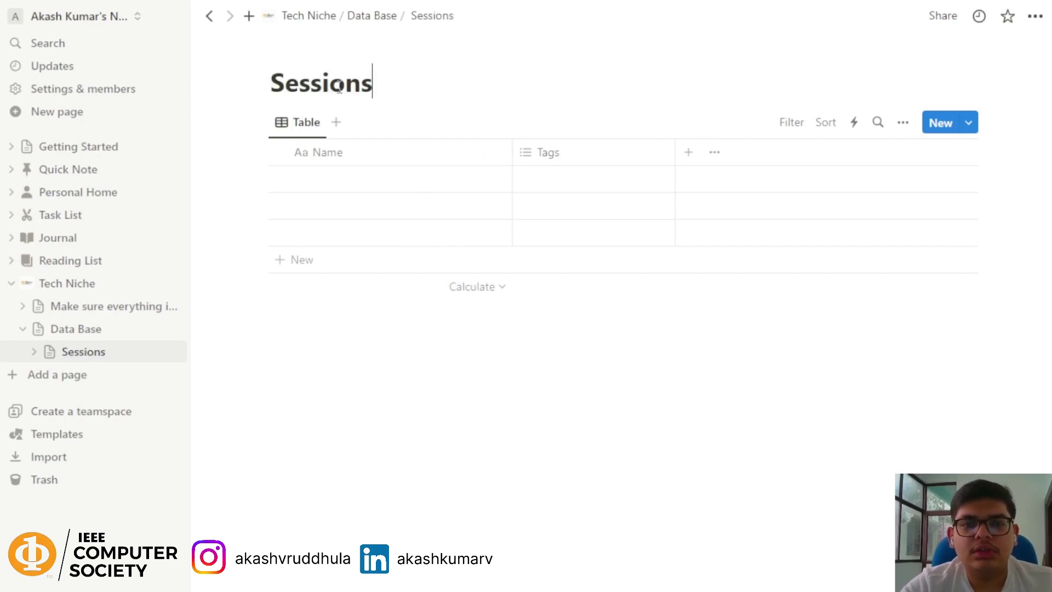
Step: Rename the Name column of the Sessions database to "Session Name"
left_click(322, 157)
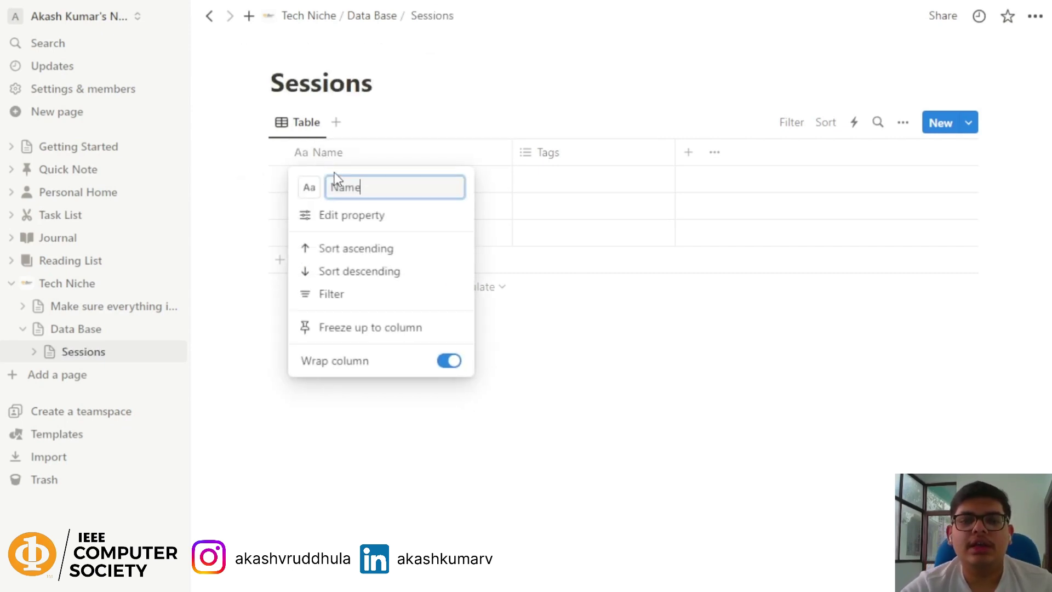
key("BackSpace")
key("BackSpace")
key("BackSpace")
key("BackSpace")
type("S")
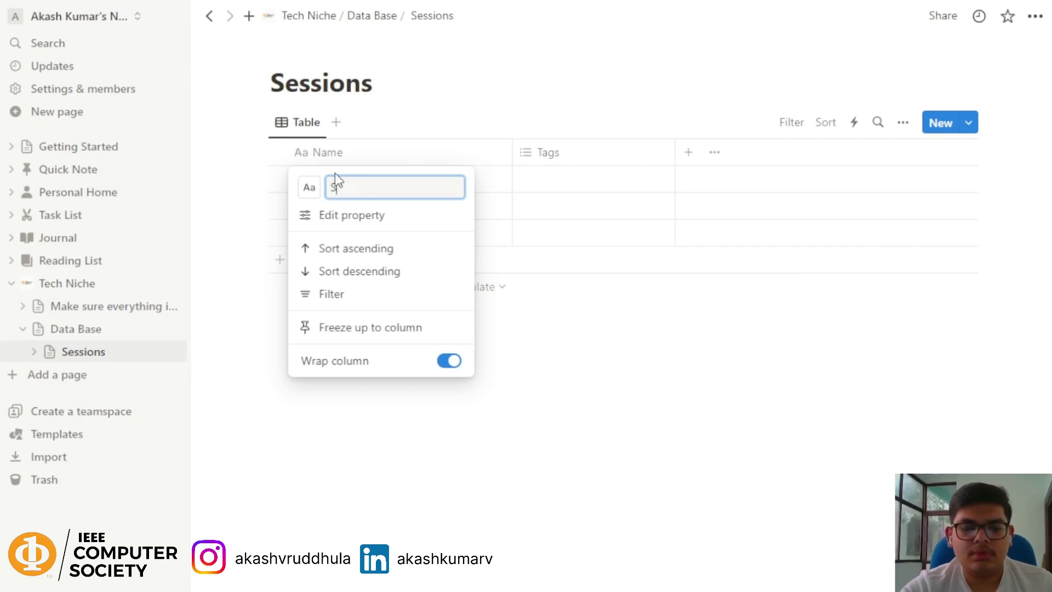
type("ession Na")
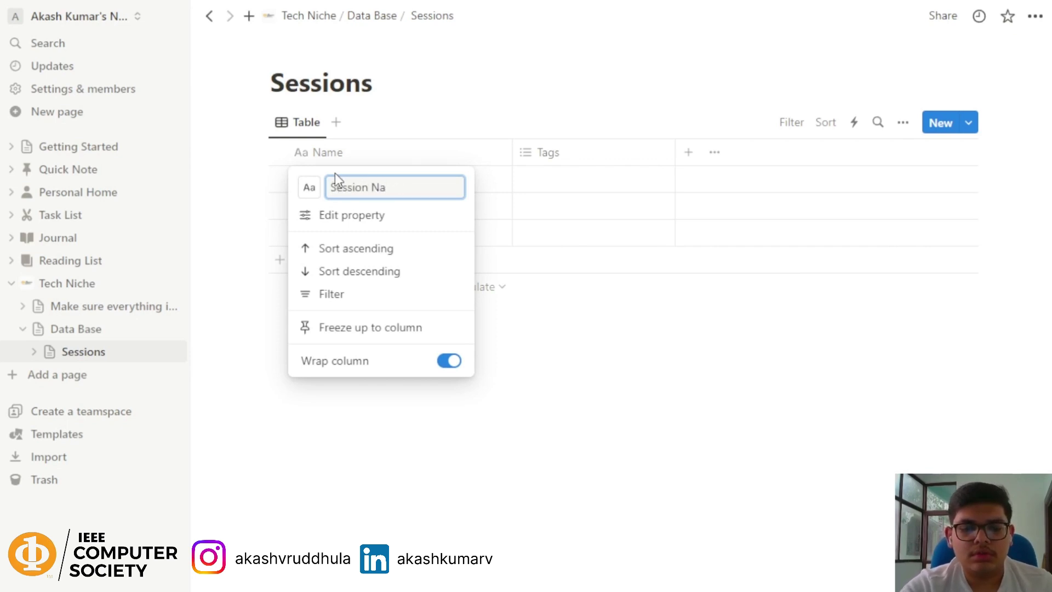
type("me")
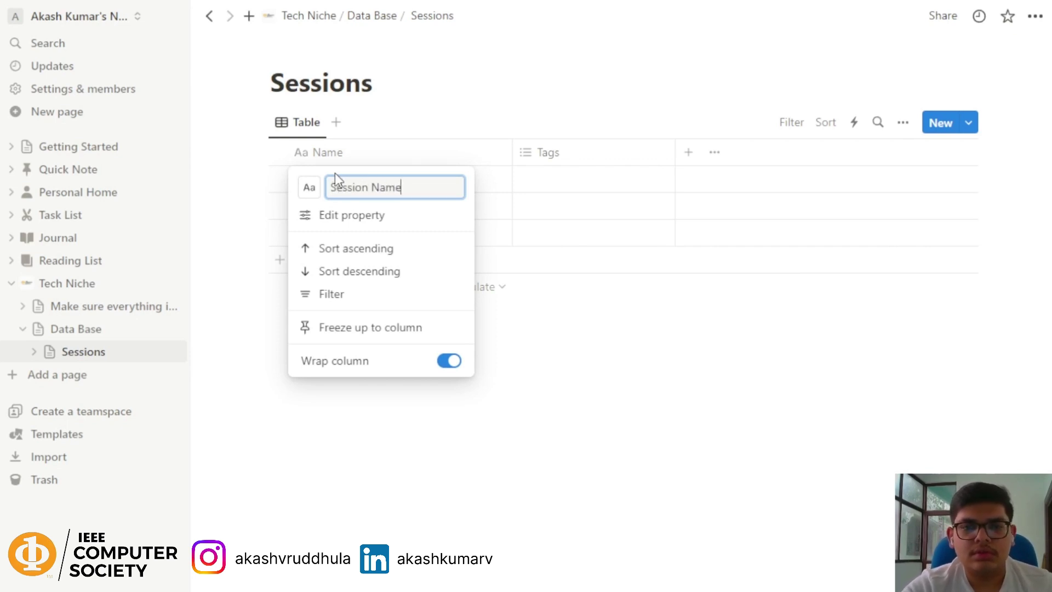
left_click(559, 171)
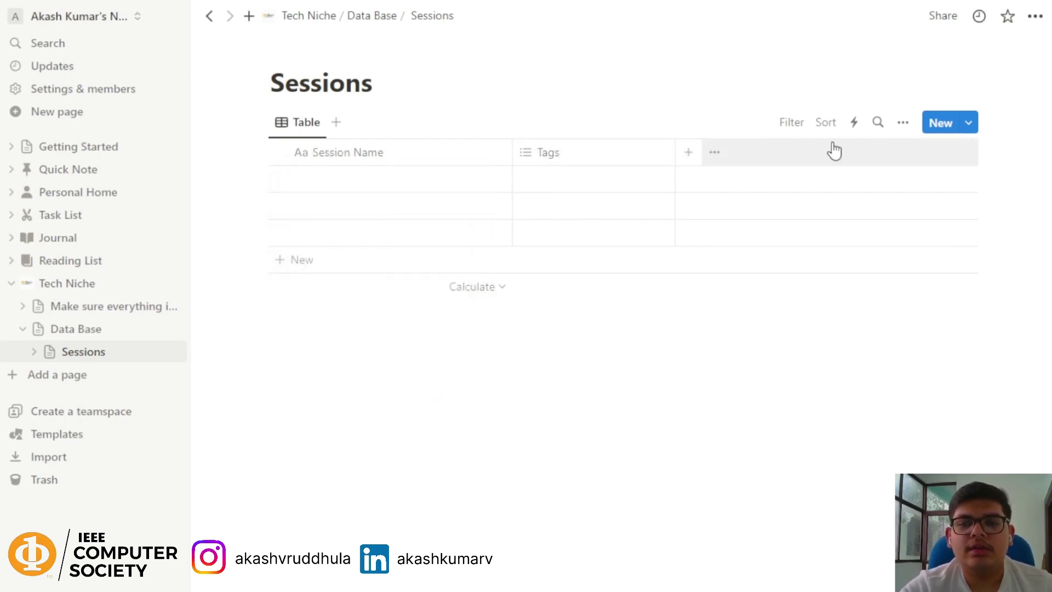
Step: Delete the Tags property from the Sessions table and confirm the deletion
left_click(617, 156)
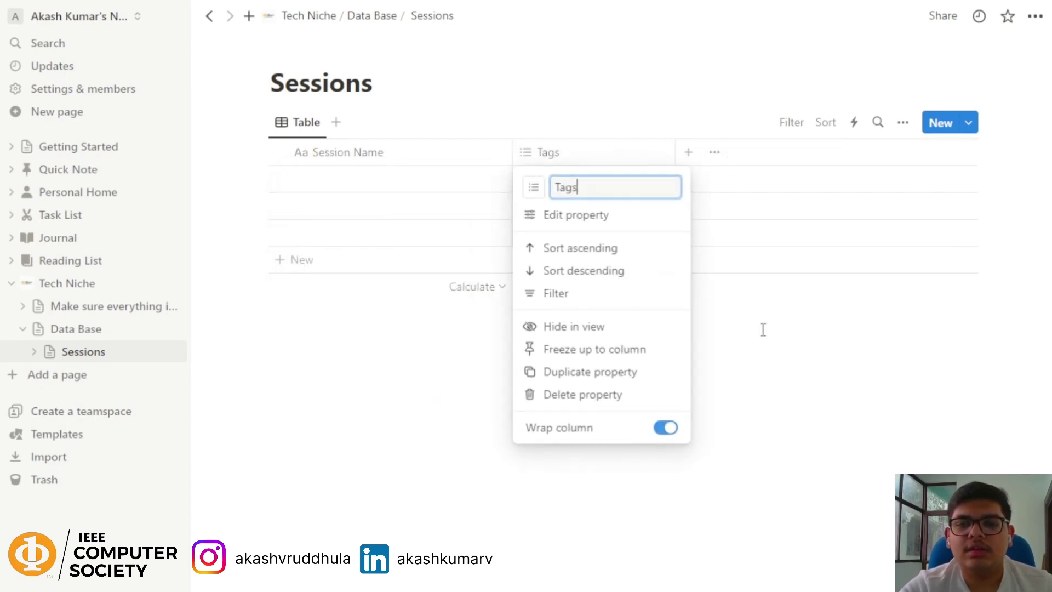
left_click(763, 330)
left_click(603, 149)
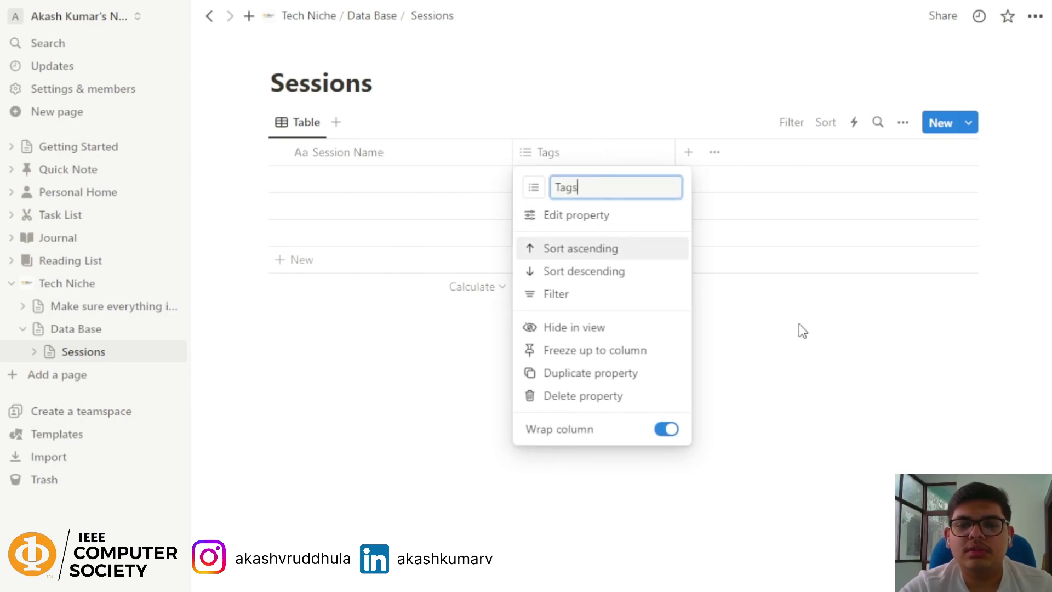
left_click(621, 406)
left_click(531, 340)
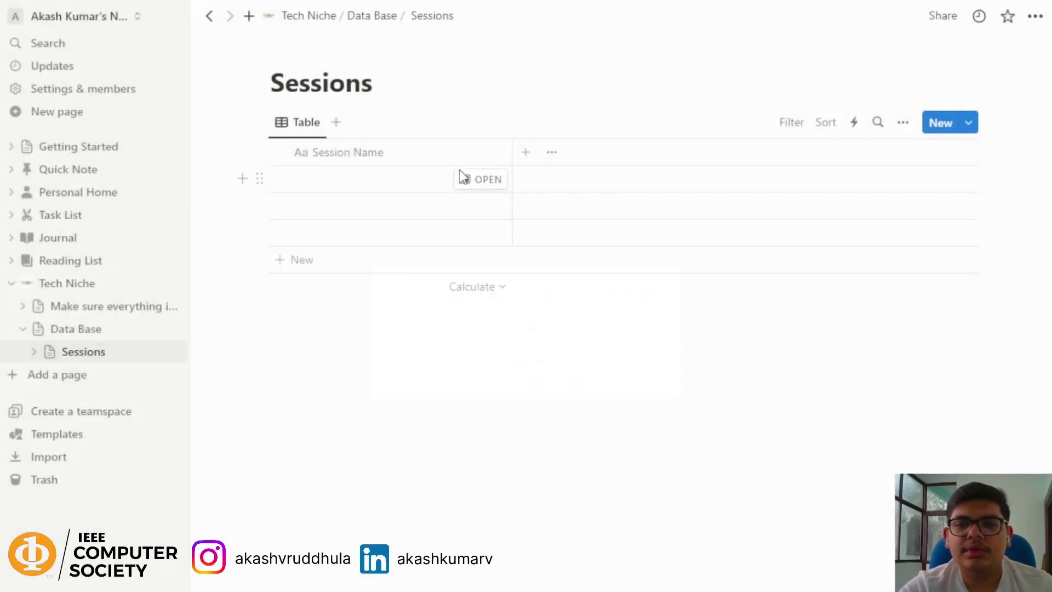
Step: Add a Date property named Date to the Sessions table
left_click(524, 152)
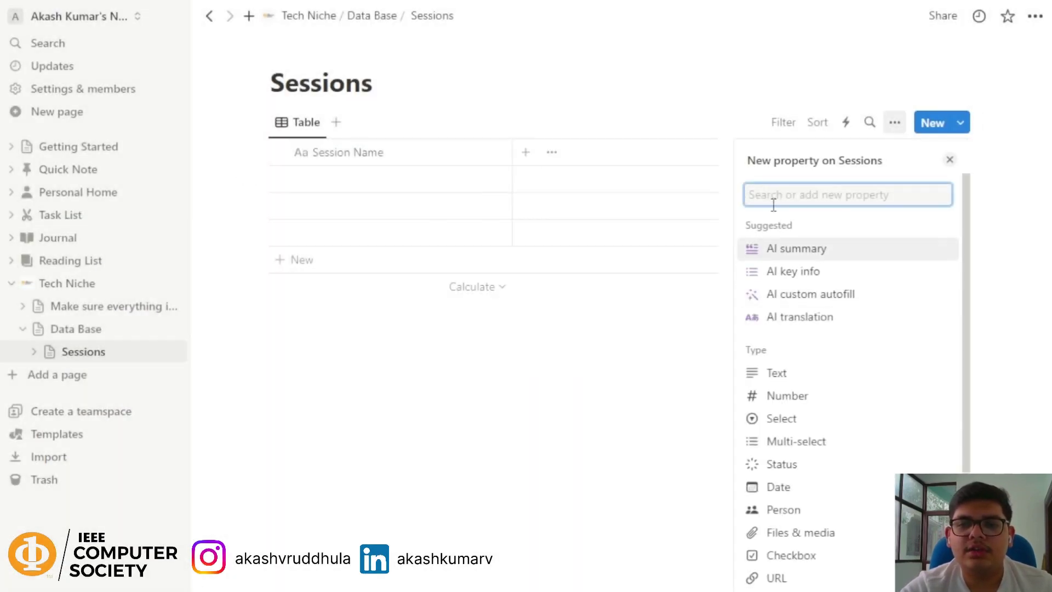
type("Da")
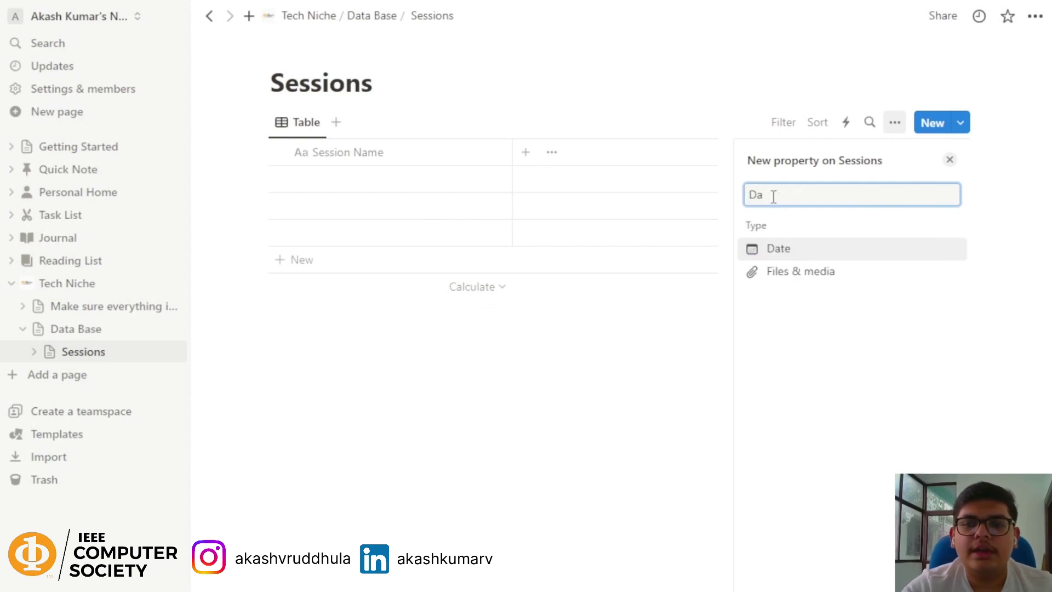
left_click(788, 253)
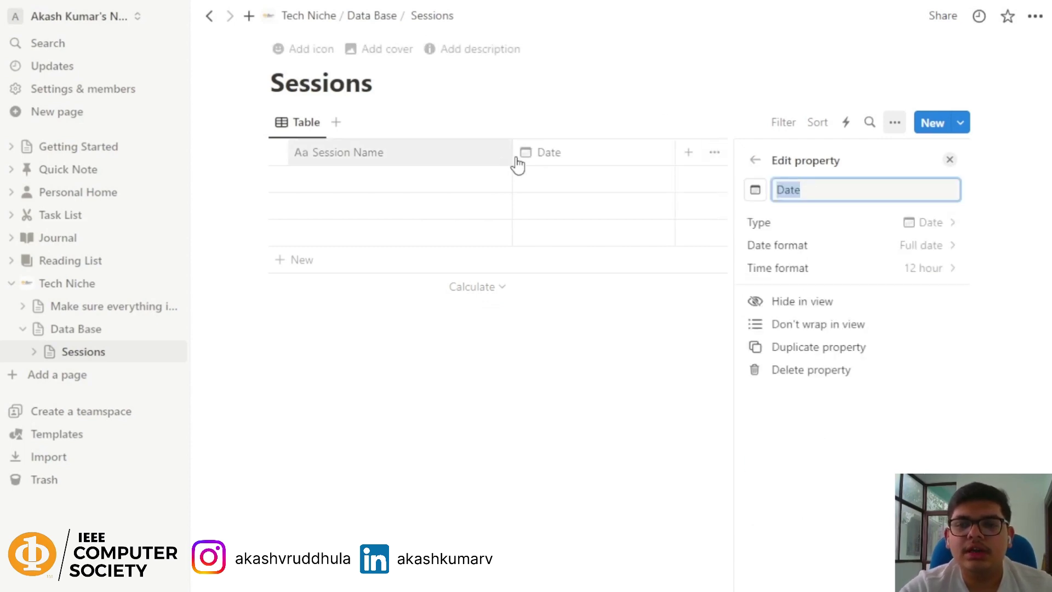
left_click(755, 160)
left_click(689, 151)
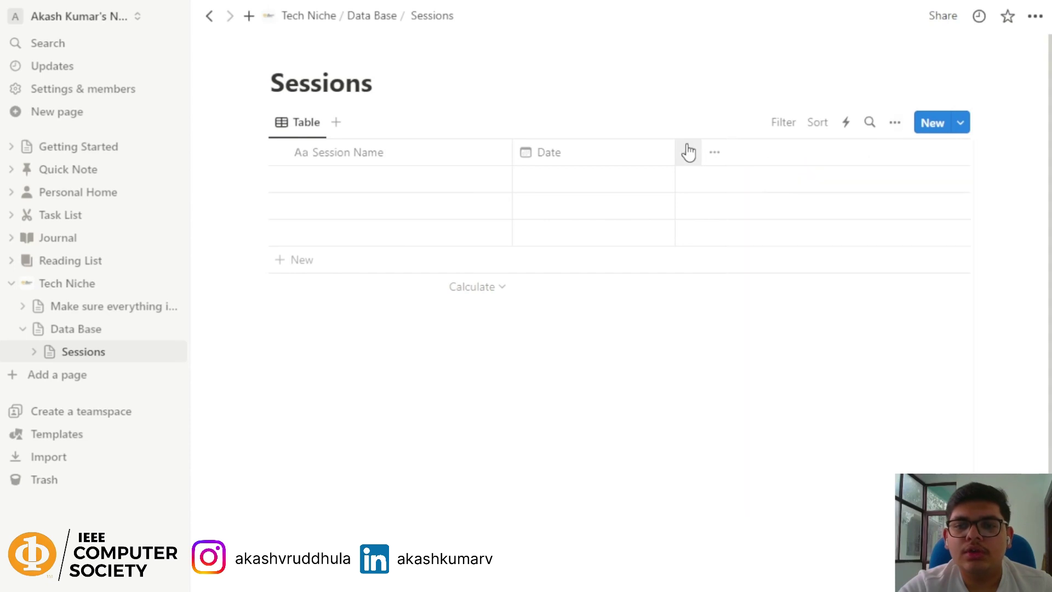
Step: Add a Status property with its default options to the Sessions table
left_click(689, 153)
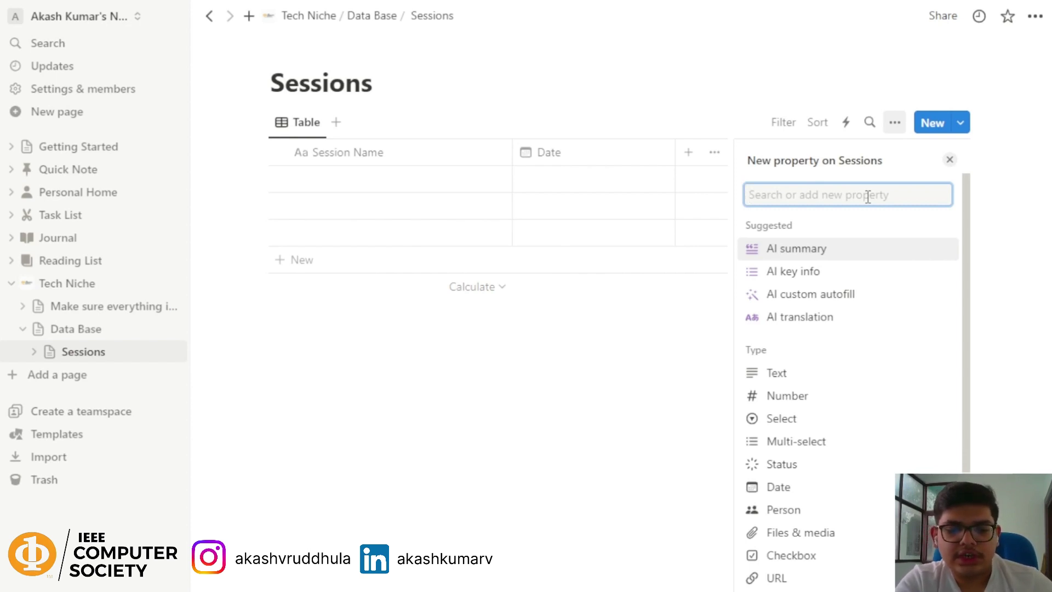
type("Stat")
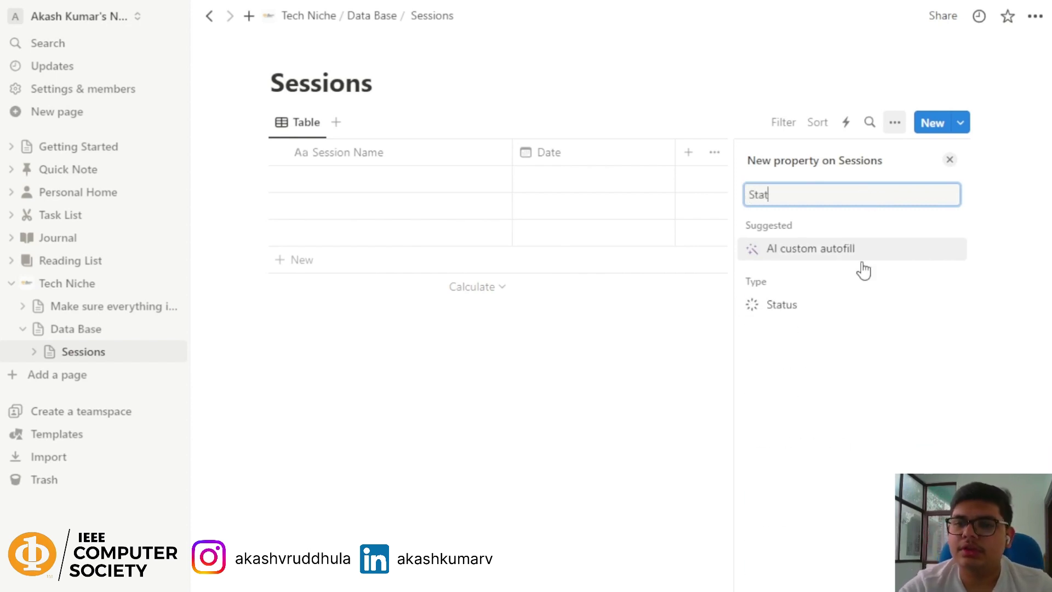
left_click(809, 310)
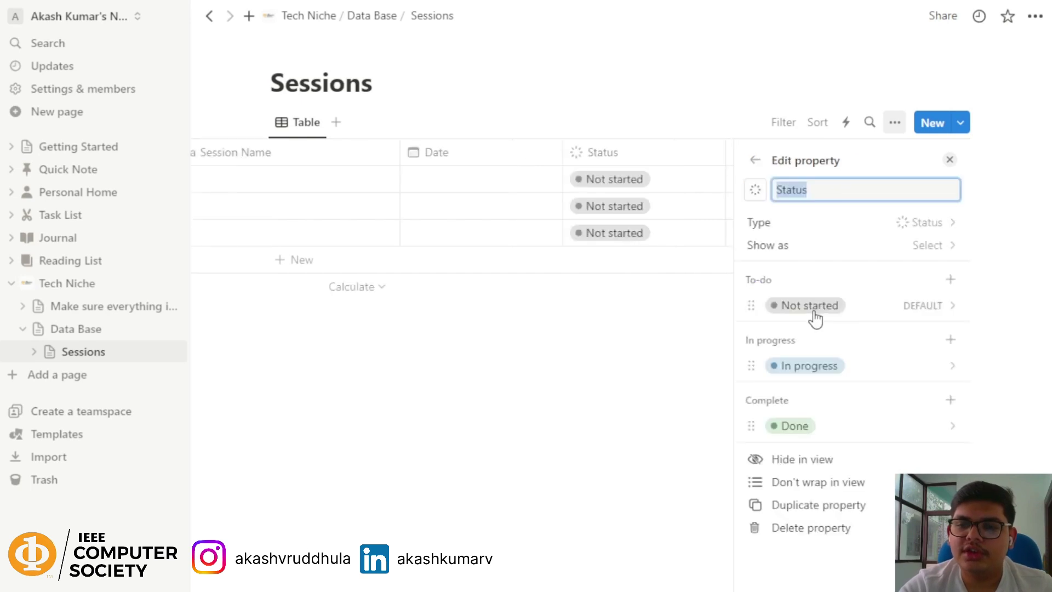
left_click(755, 160)
left_click(948, 160)
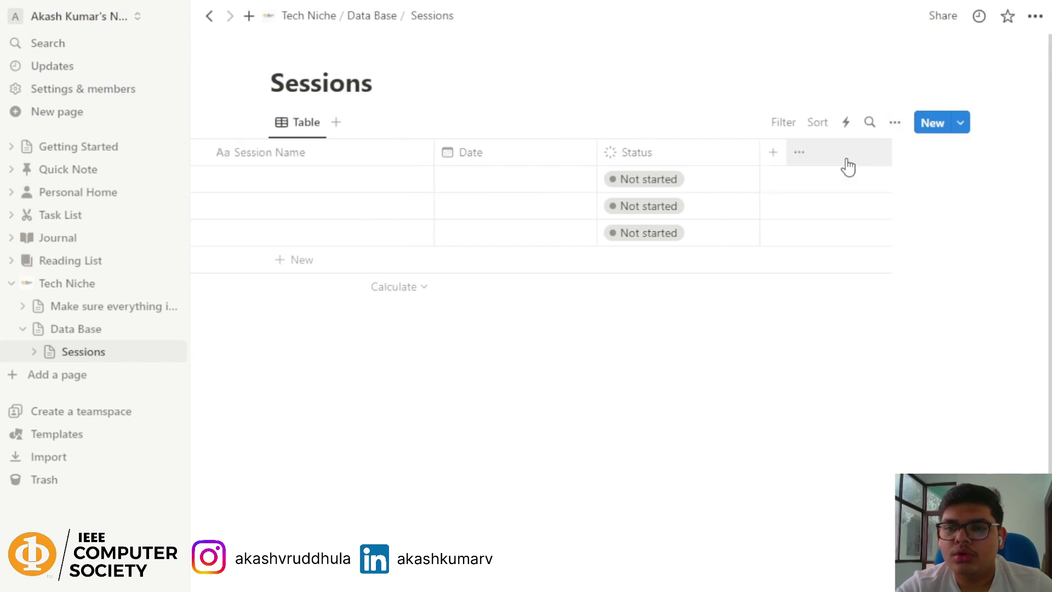
Step: Add a Text property to the Sessions table and name it "Student name"
left_click(861, 152)
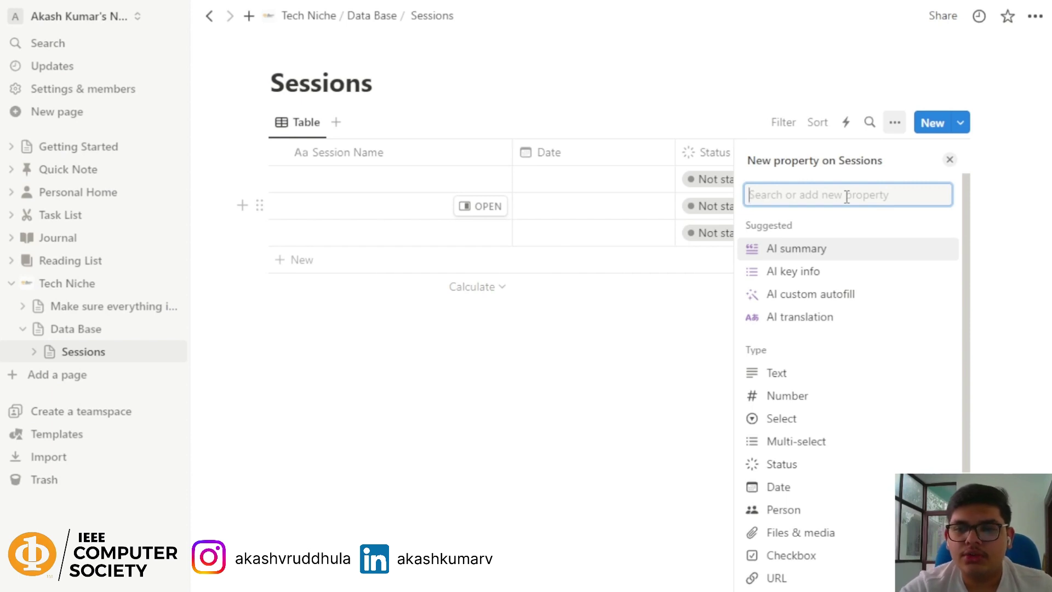
left_click(814, 380)
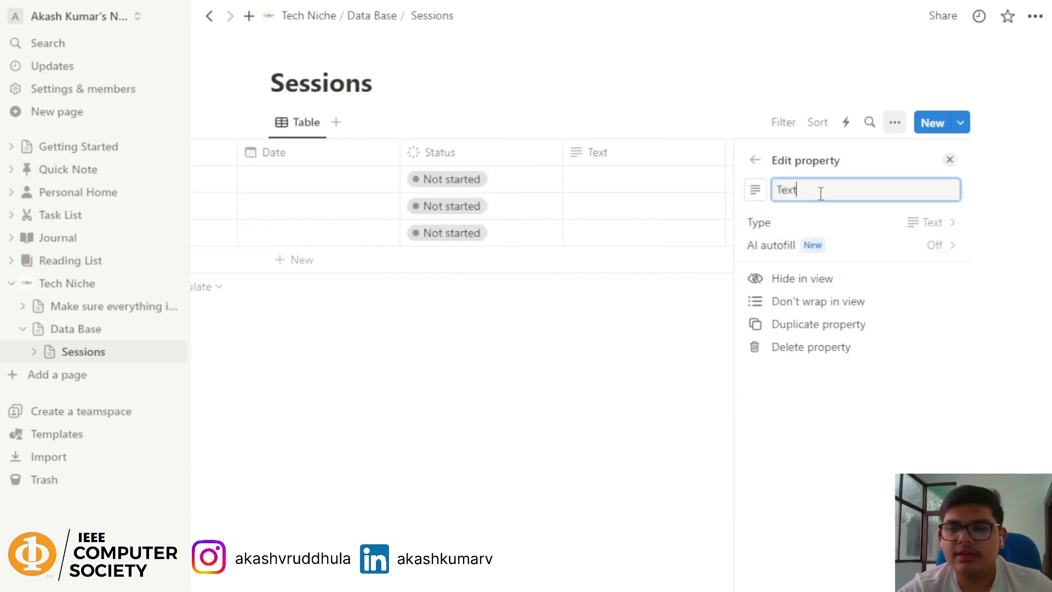
double_click(820, 192)
type("Stu")
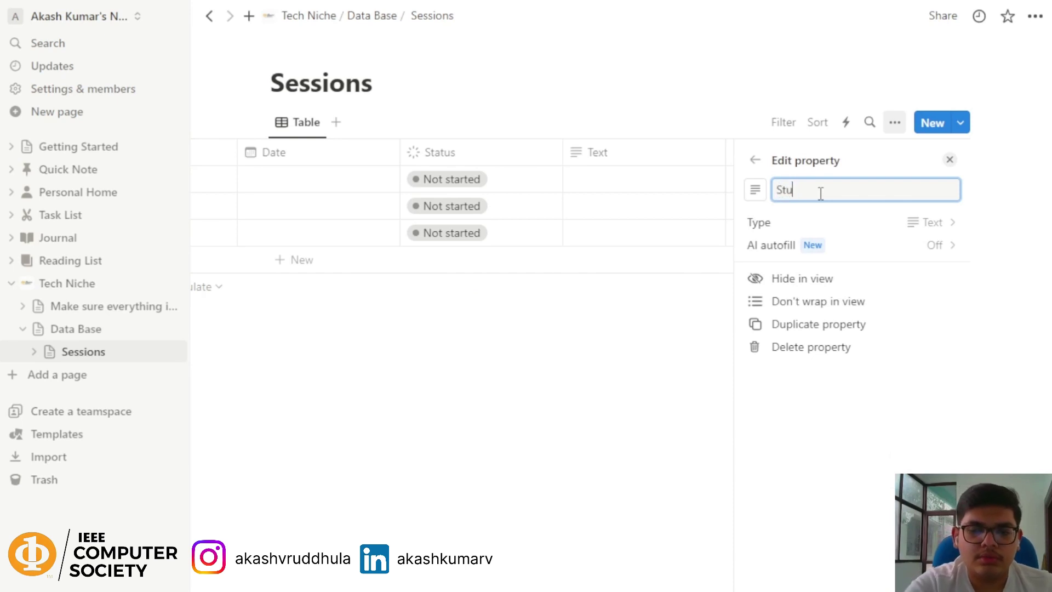
type("dent name")
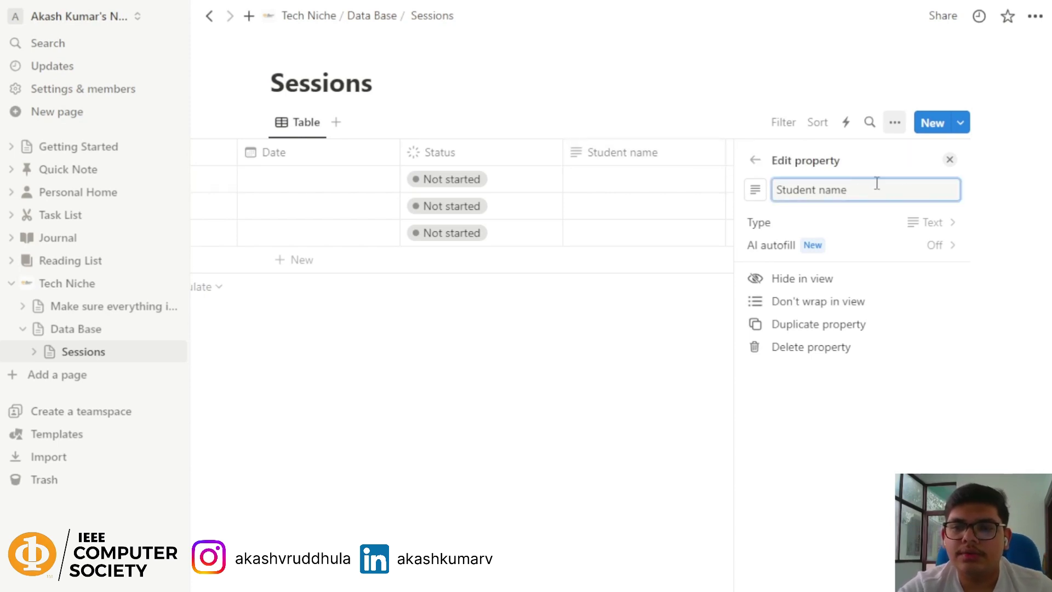
left_click(758, 159)
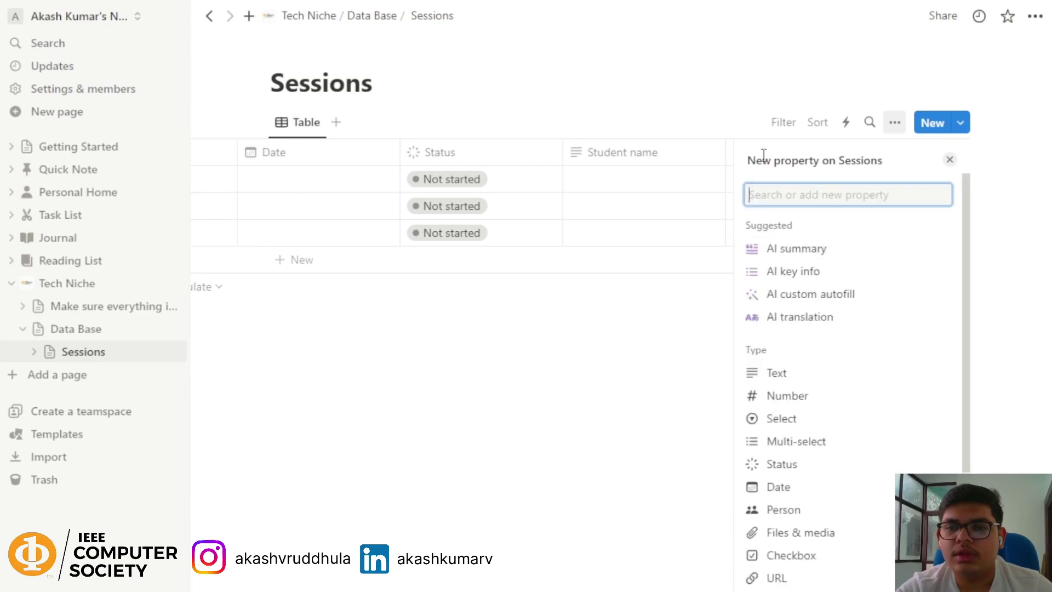
left_click(949, 160)
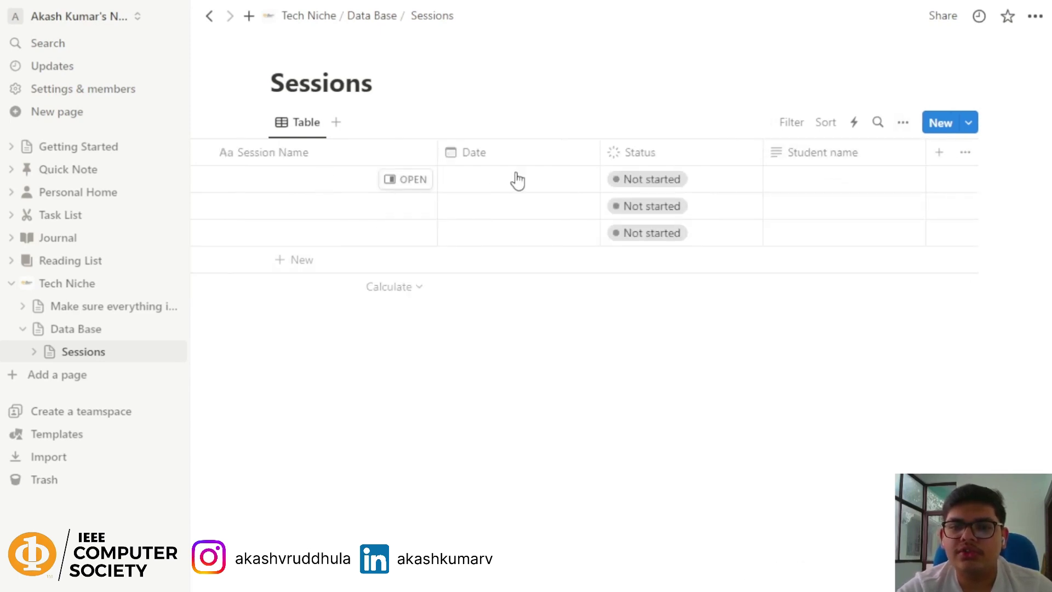
Step: Switch to YouTube, open "Tech Niche 3.8 - Getting Started with Flutter" from the Tech Niche 3 playlist and pause it
left_click(280, 180)
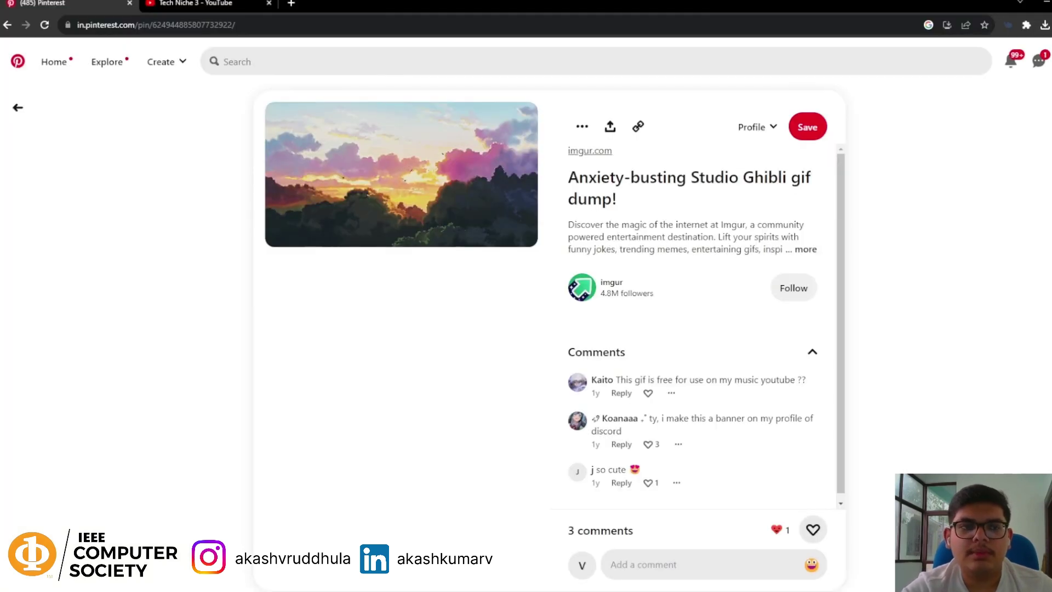
left_click(209, 3)
scroll(488, 204, "down", 5)
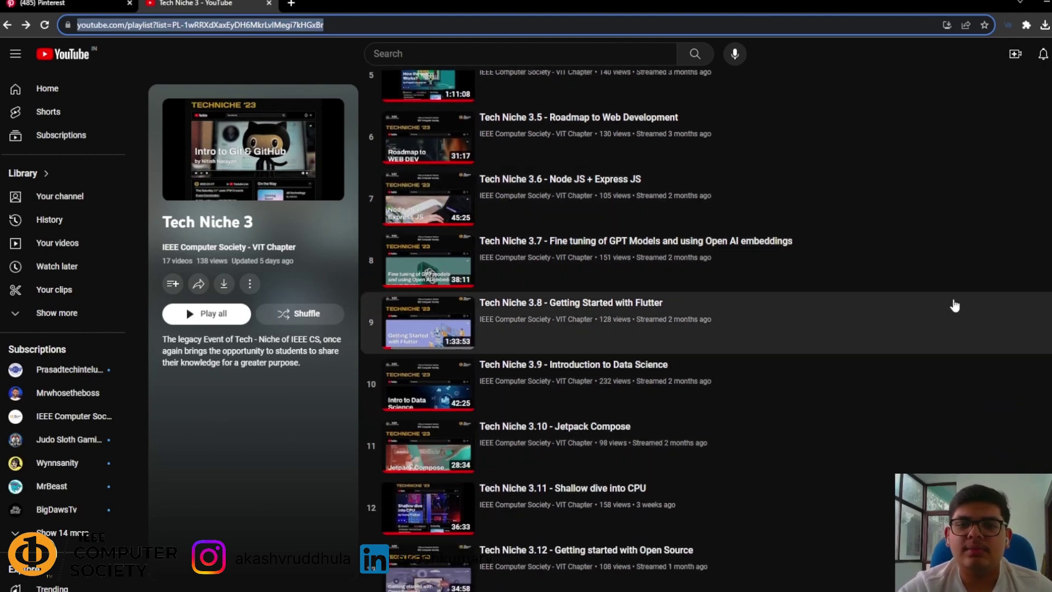
scroll(713, 348, "down", 3)
scroll(709, 352, "up", 2)
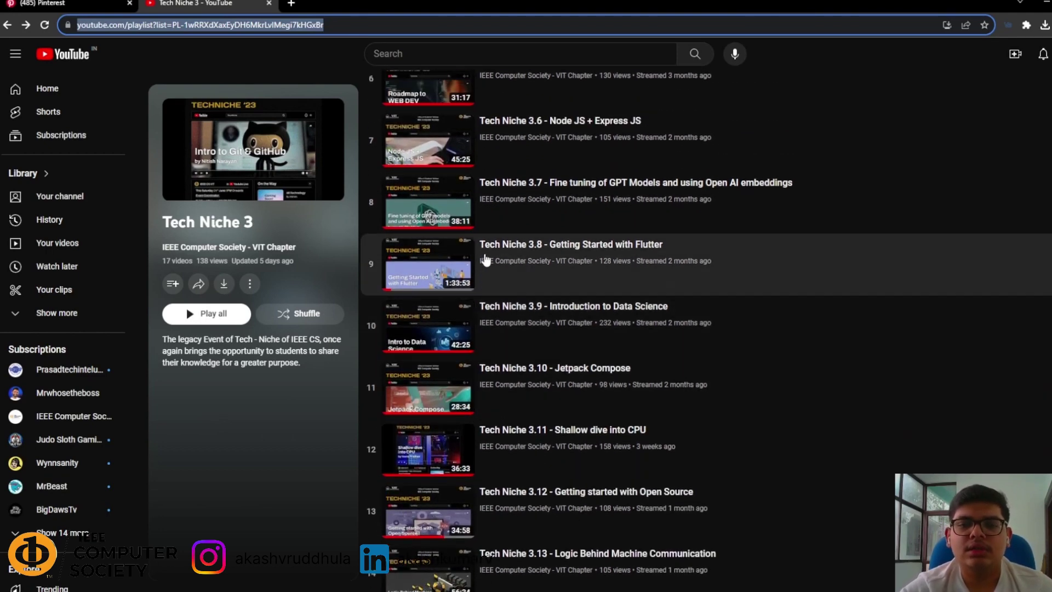
left_click(566, 269)
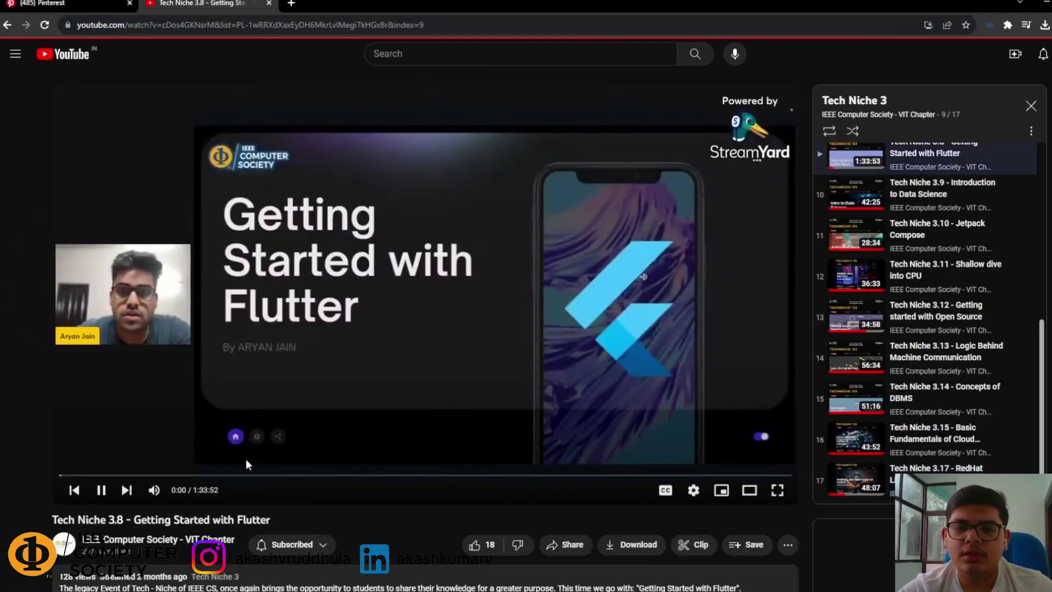
left_click(267, 302)
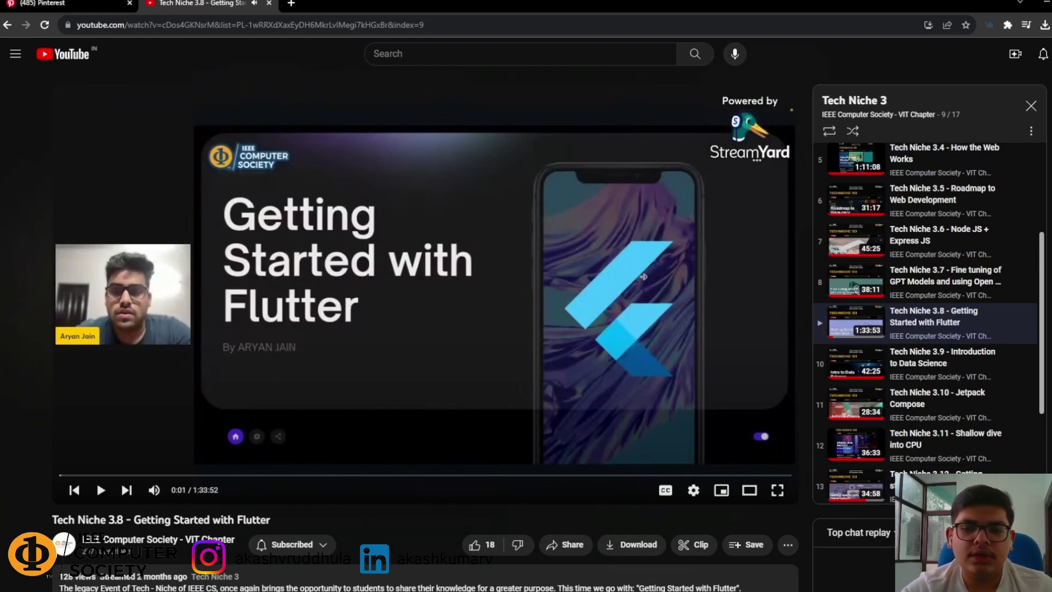
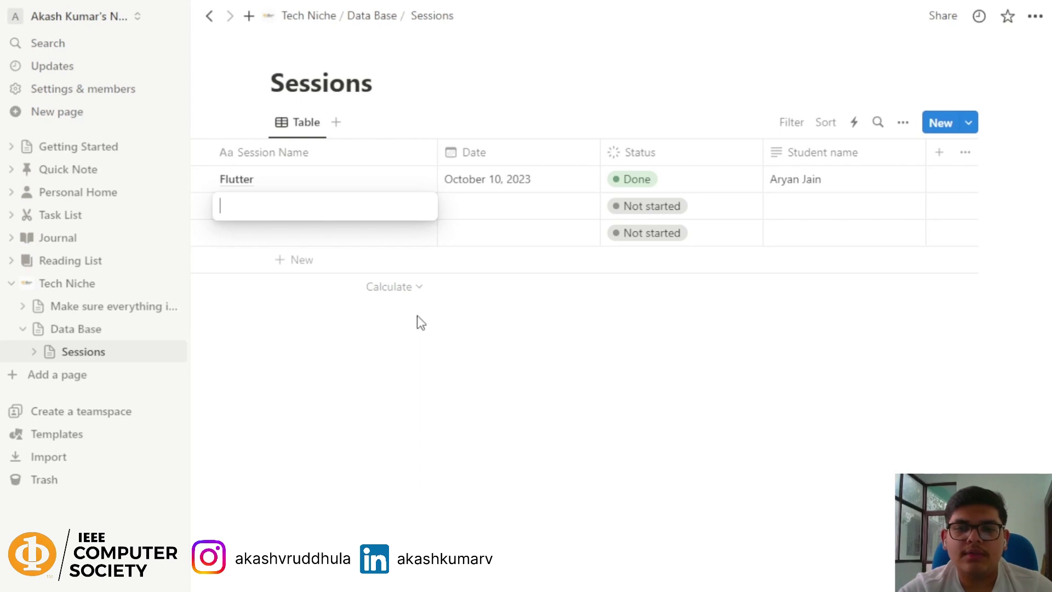
Step: Review the Flutter session's name and date, and choose Done among its status options
left_click(259, 176)
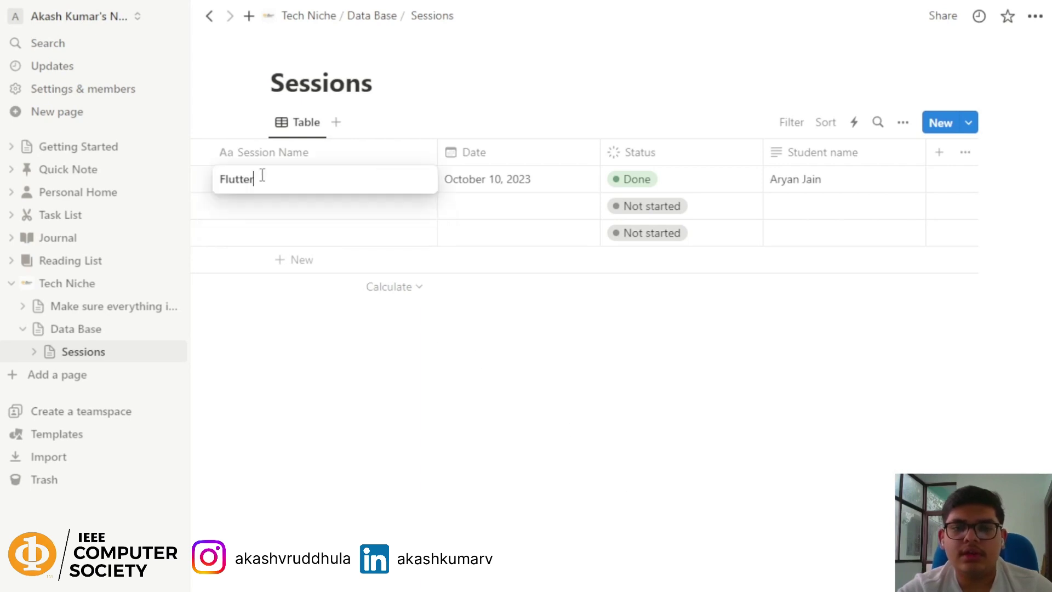
key("Escape")
left_click(491, 181)
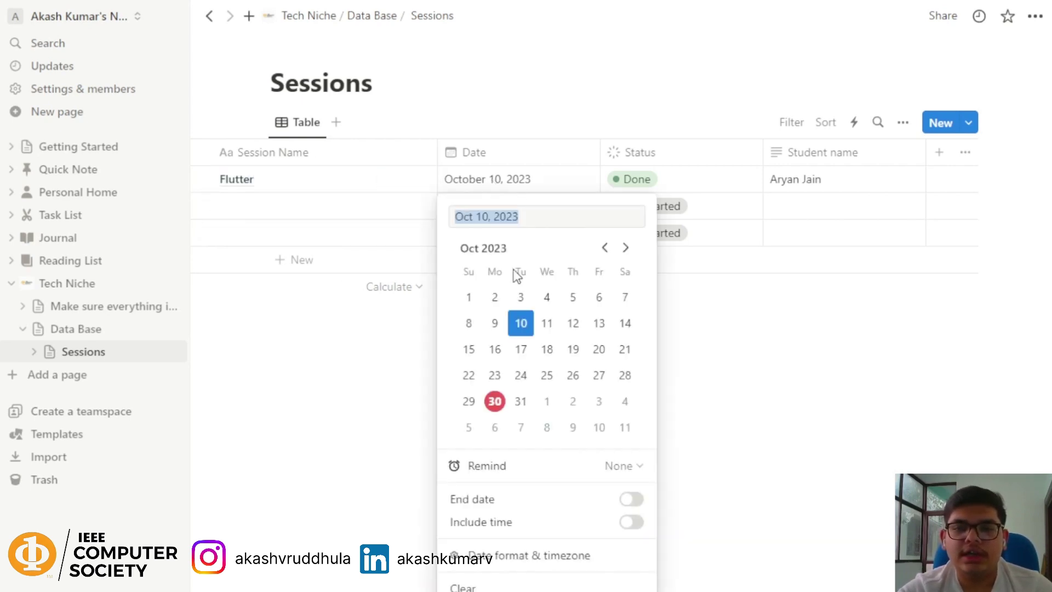
left_click(645, 185)
left_click(638, 181)
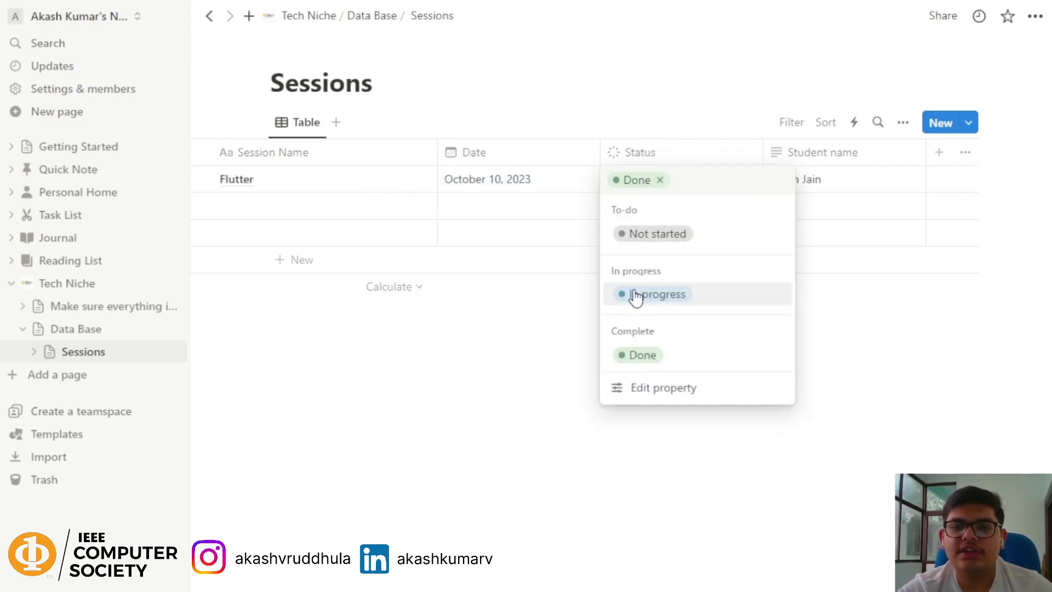
left_click(656, 367)
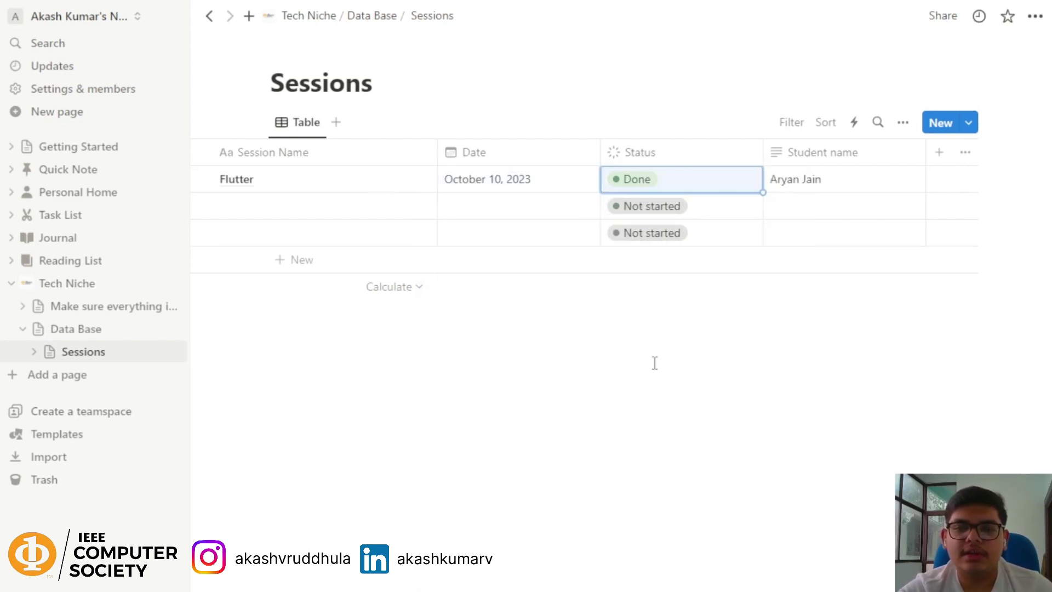
left_click(650, 210)
Step: Look through the Tech Niche 3 playlist on YouTube for another session and name the table's second entry RedHat
left_click(261, 206)
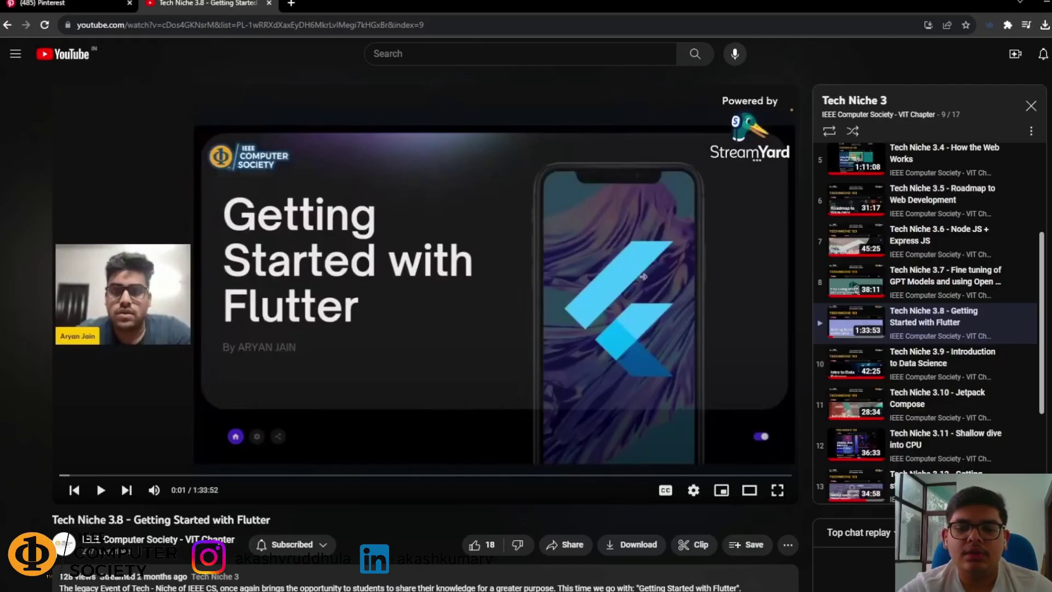
scroll(959, 262, "down", 3)
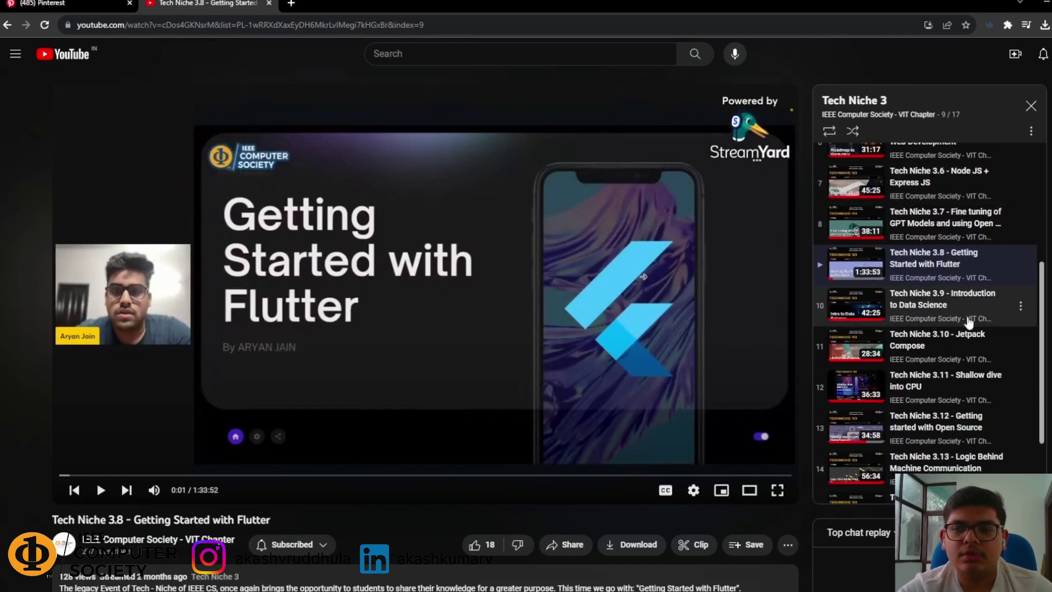
left_click(947, 477)
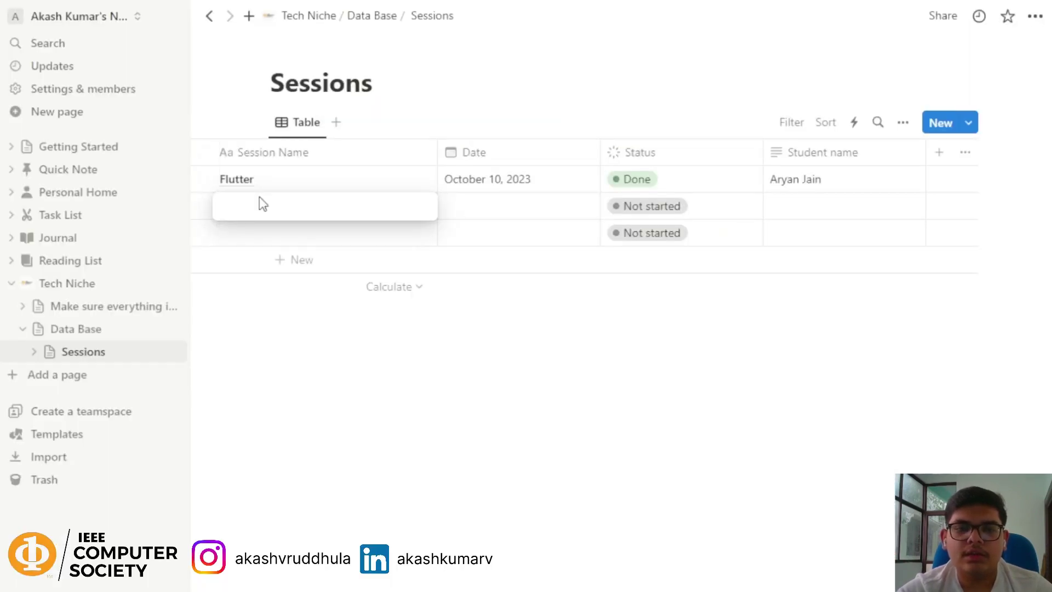
type("Re")
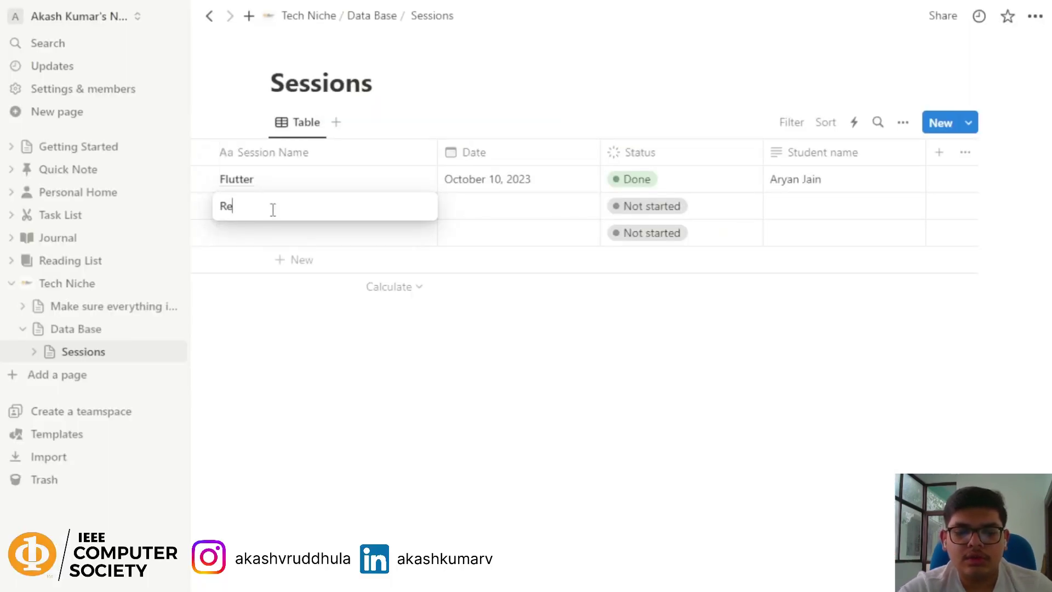
type("dHat")
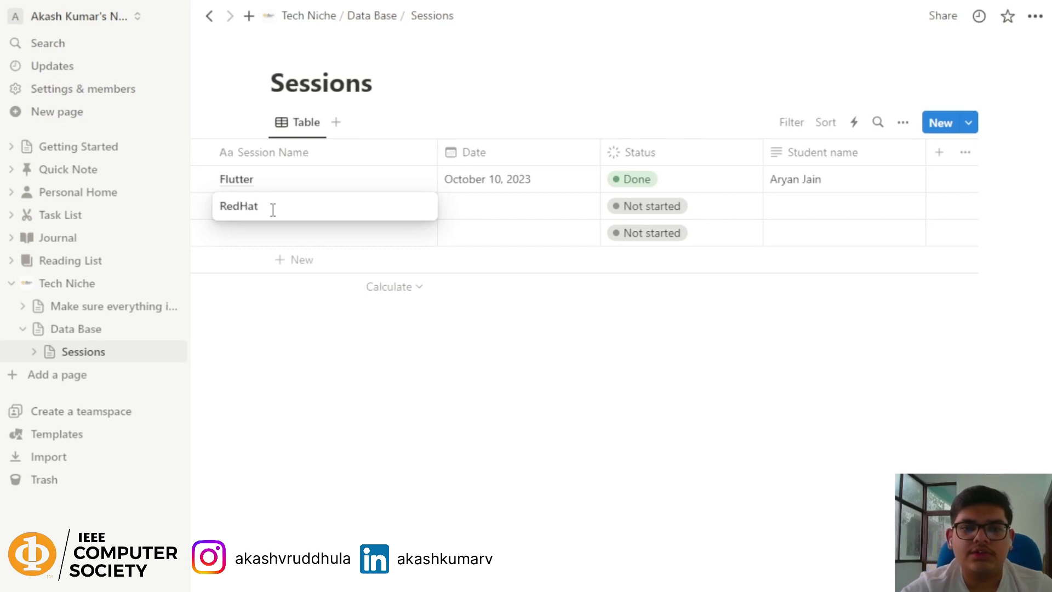
key("Return")
Step: Set the RedHat session's date to October 30, 2023
left_click(496, 213)
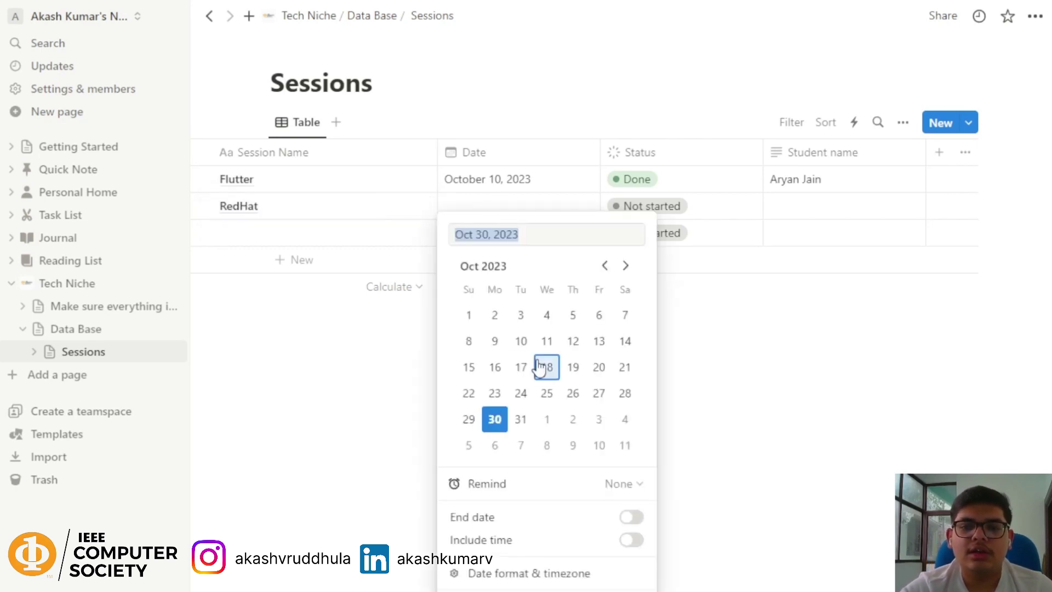
left_click(570, 394)
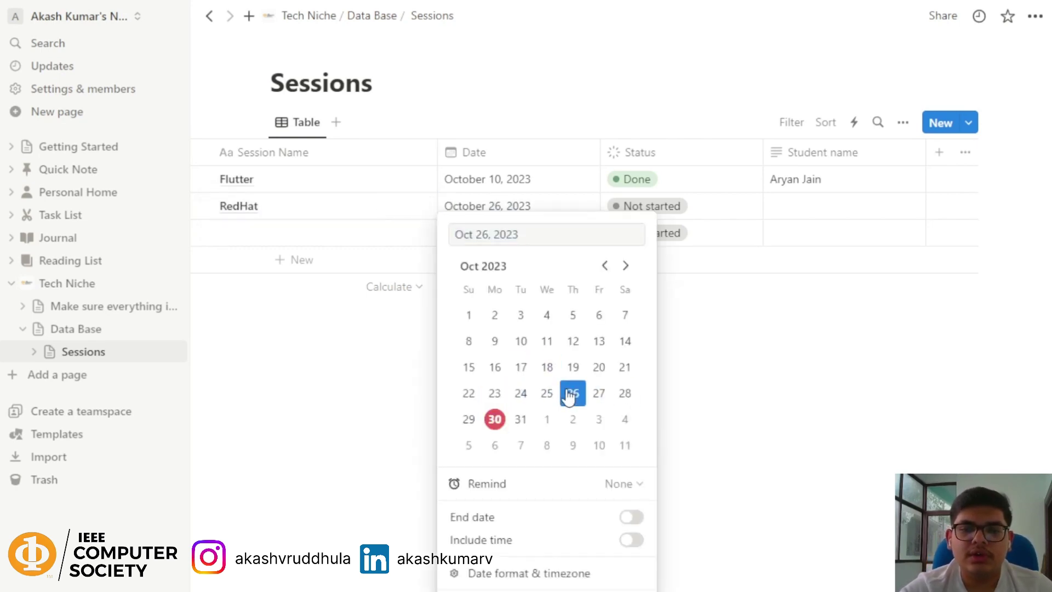
left_click(494, 420)
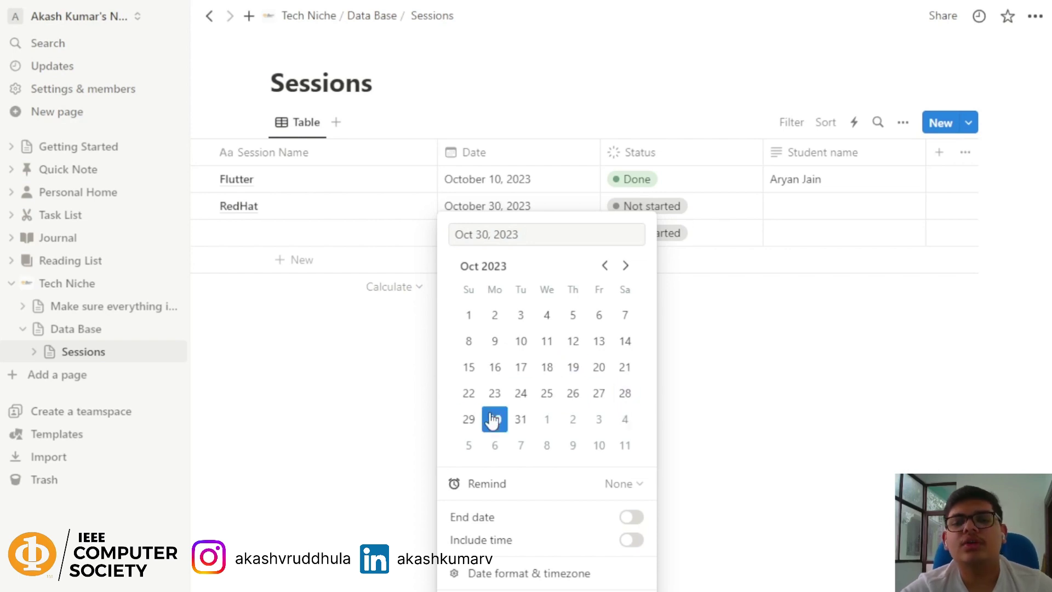
Step: Set the RedHat session's status to In progress and enter the student's name
left_click(721, 369)
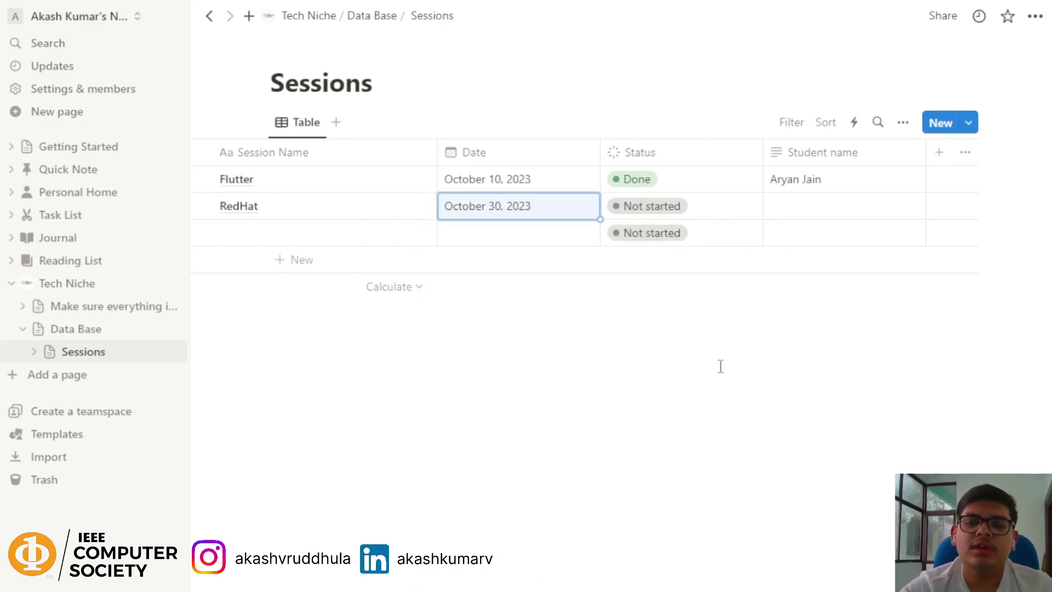
left_click(669, 207)
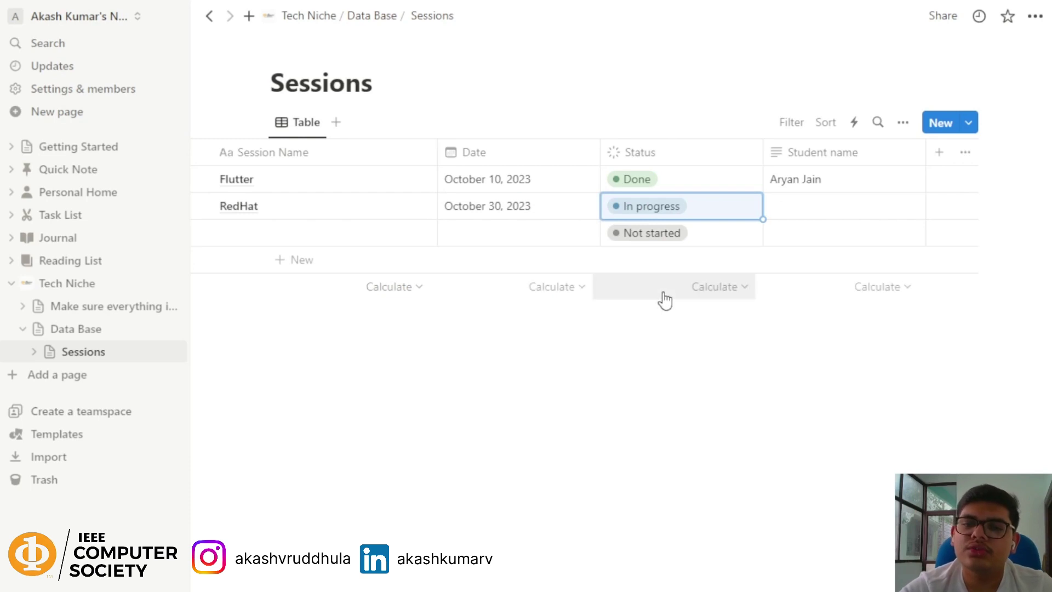
left_click(803, 201)
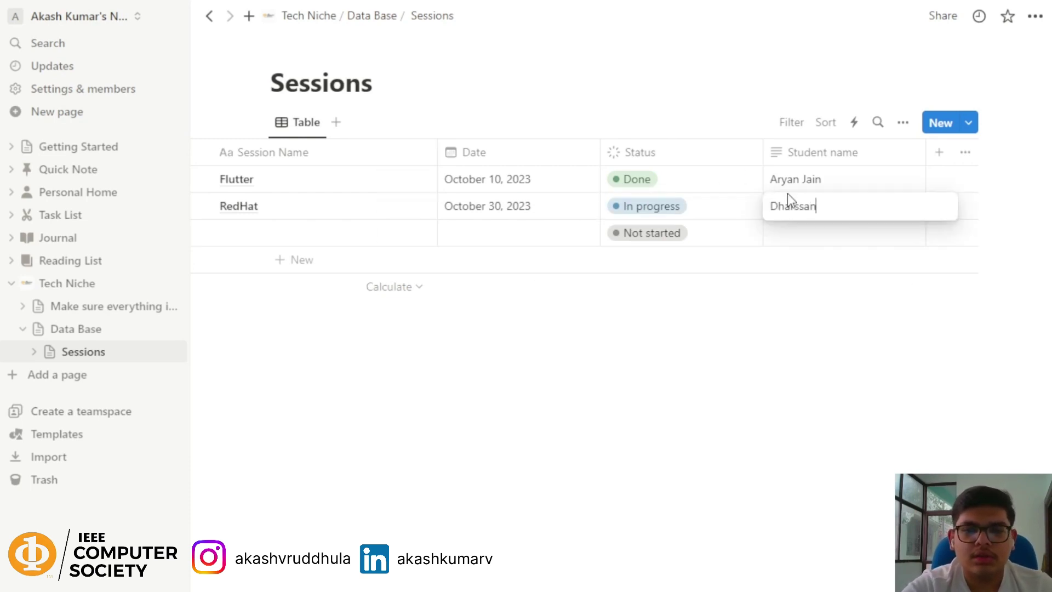
type("Dharssan")
key("Escape")
Step: Name the table's third entry Notion and set its date to November 1, 2023
left_click(269, 233)
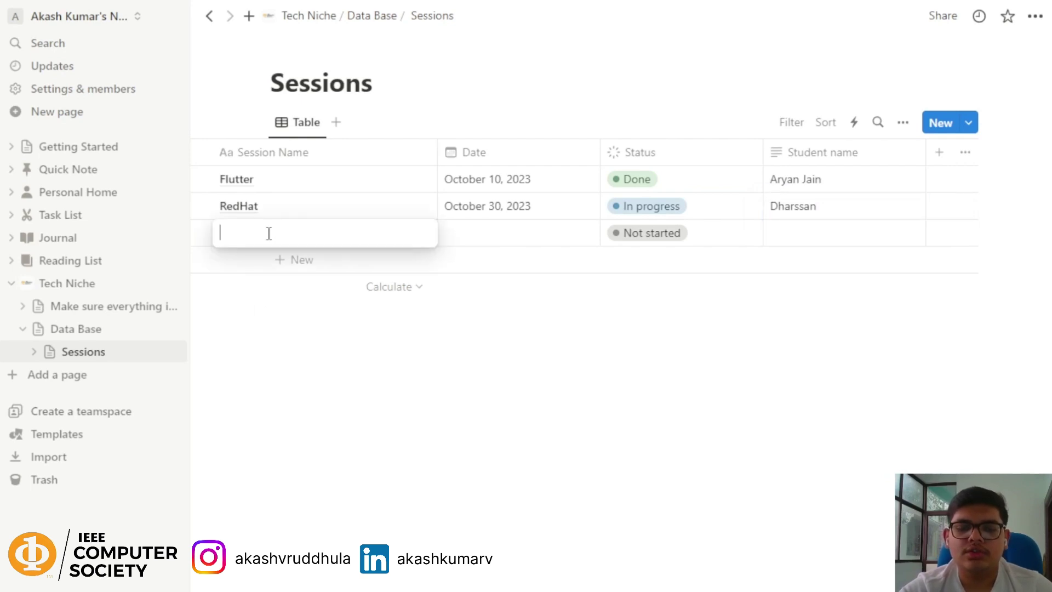
type("Noti")
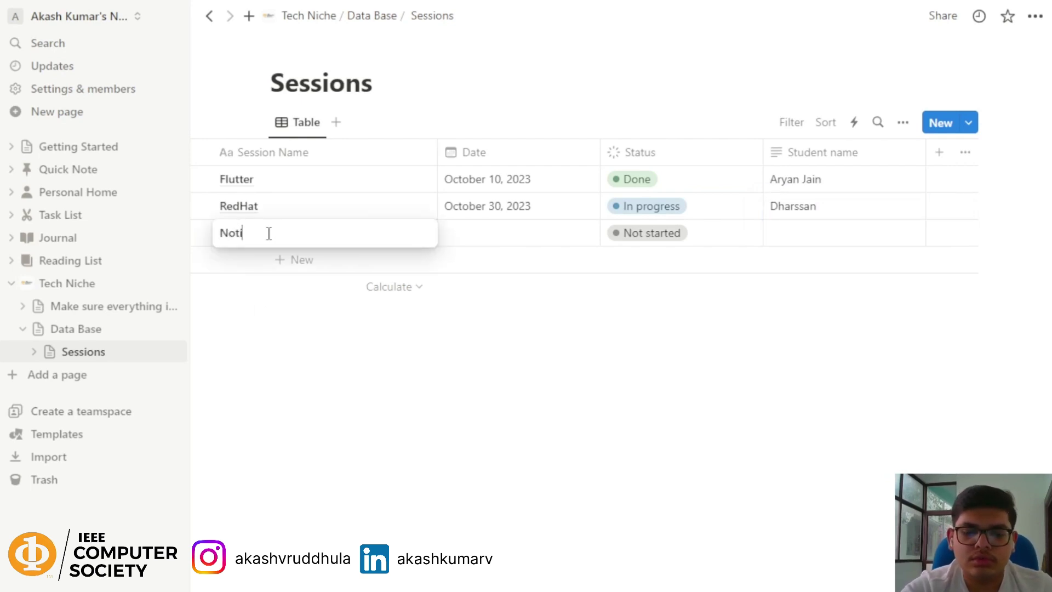
type("on")
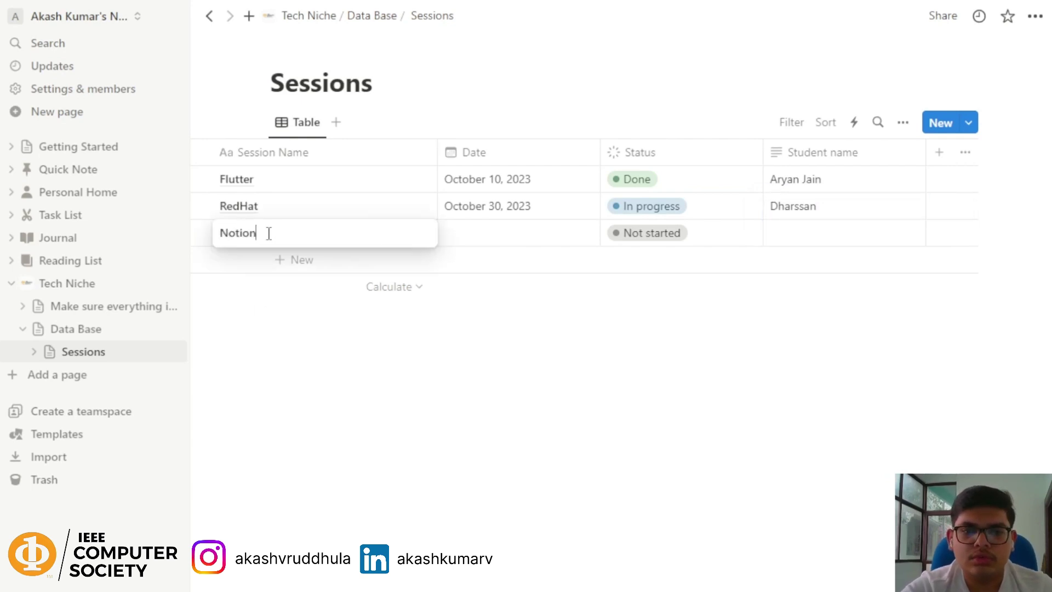
left_click(531, 227)
left_click(626, 267)
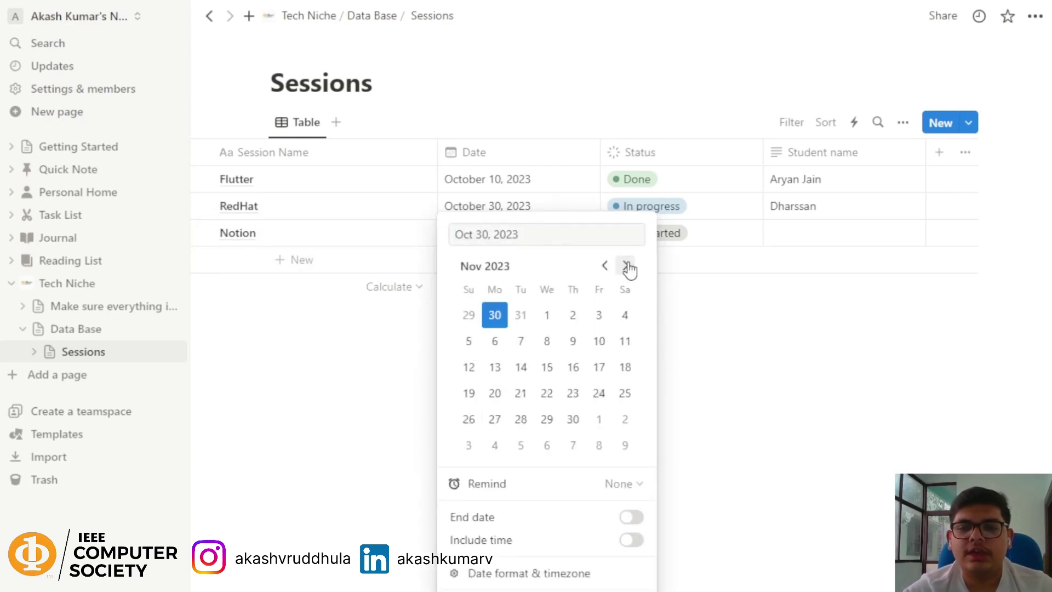
left_click(554, 319)
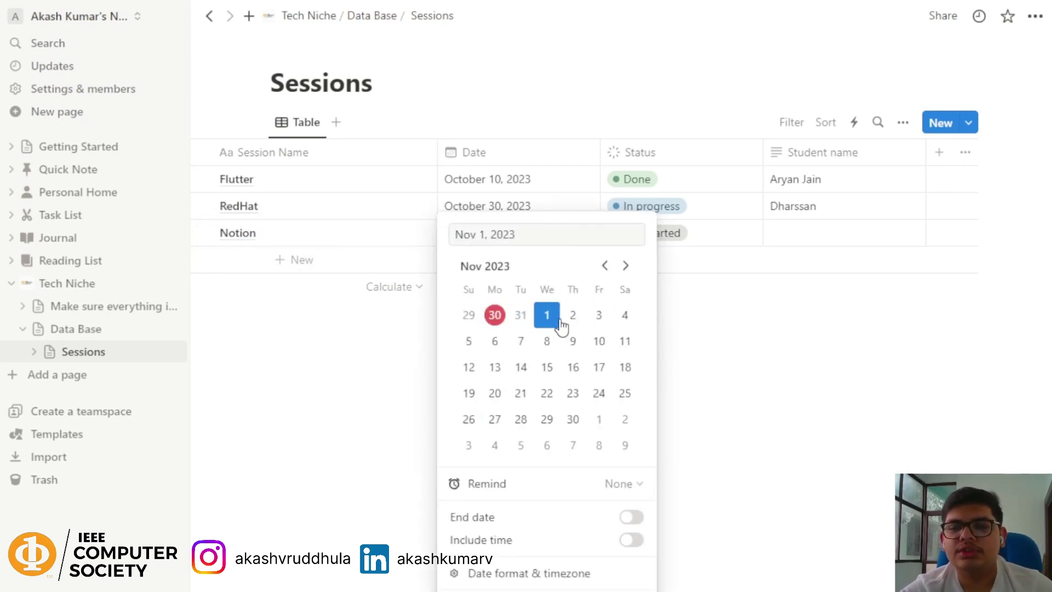
left_click(707, 321)
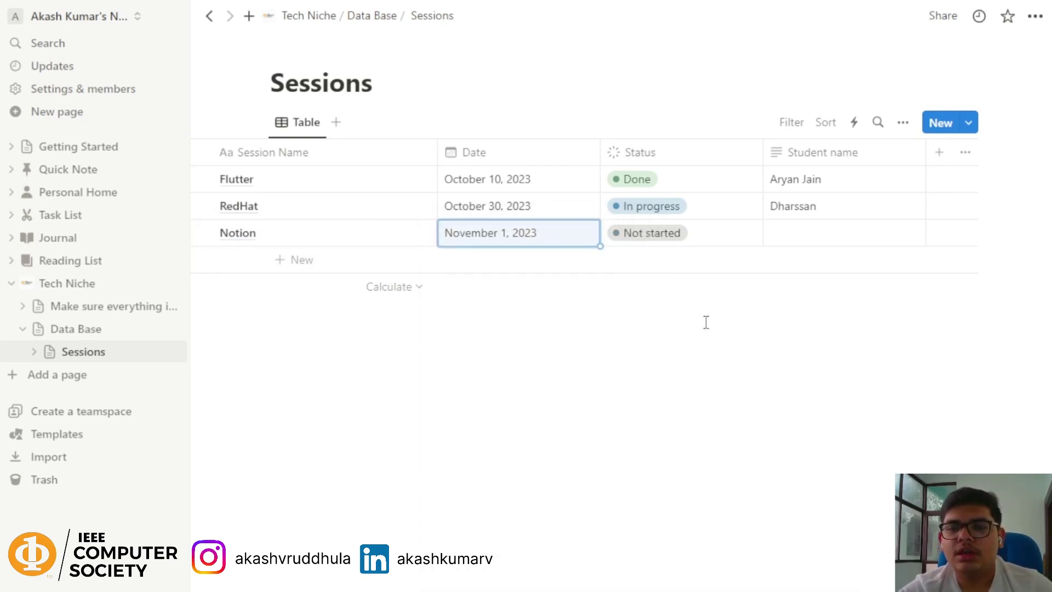
Step: Choose Not started as the Notion session's status and enter the student's name
left_click(659, 247)
left_click(658, 287)
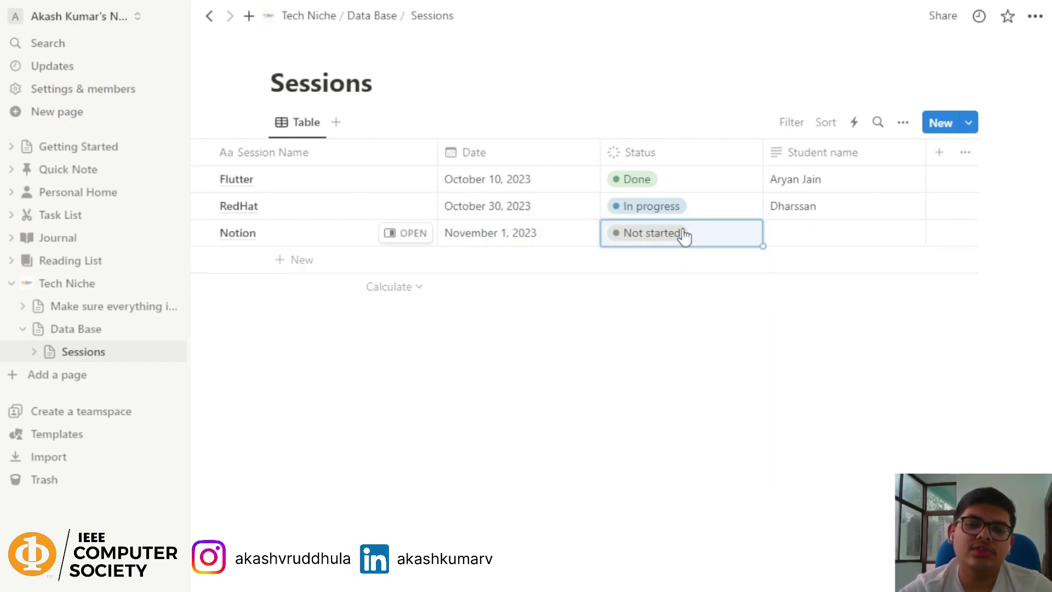
left_click(852, 236)
type("A")
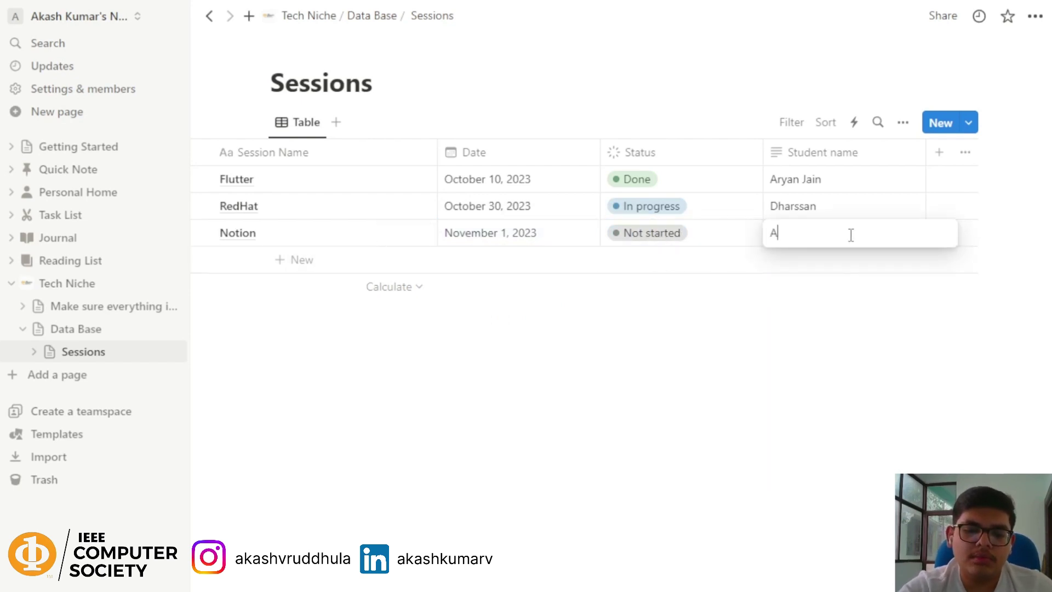
type("kash")
key("Return")
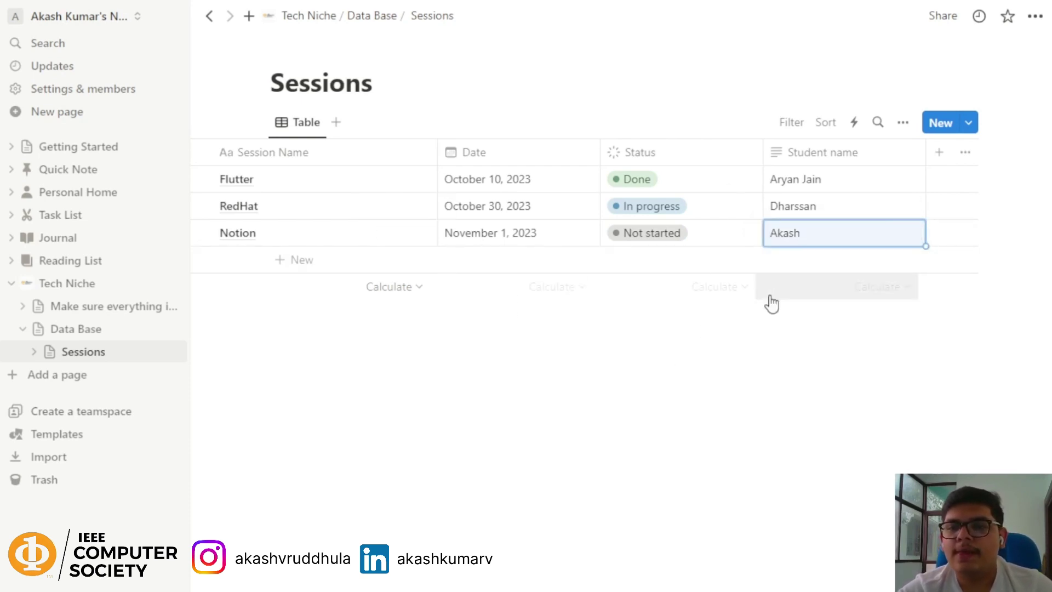
left_click(445, 463)
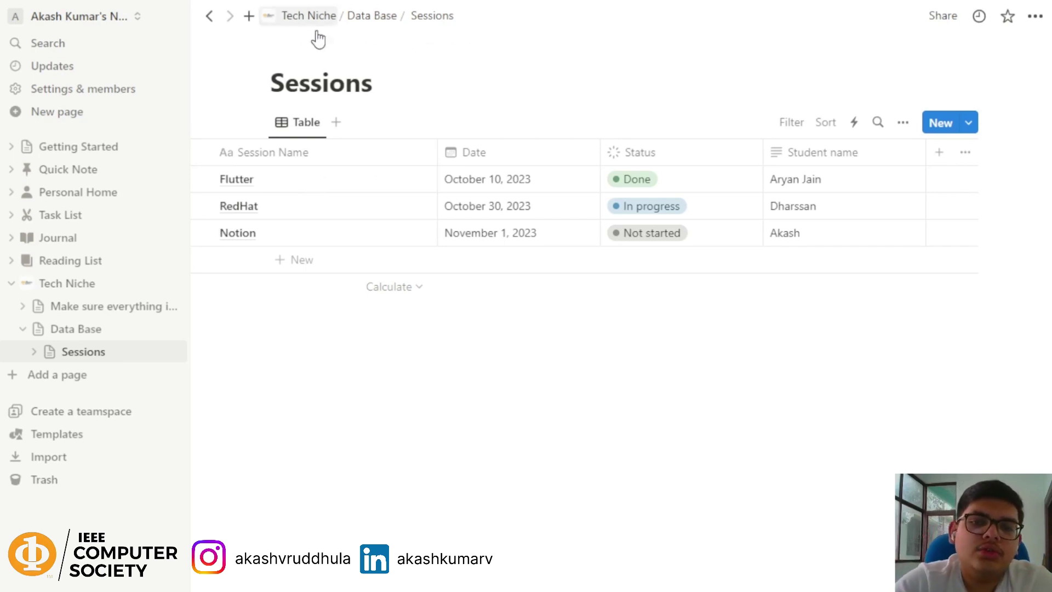
Step: Open the Flutter session as a page and give it the airplane icon
left_click(406, 181)
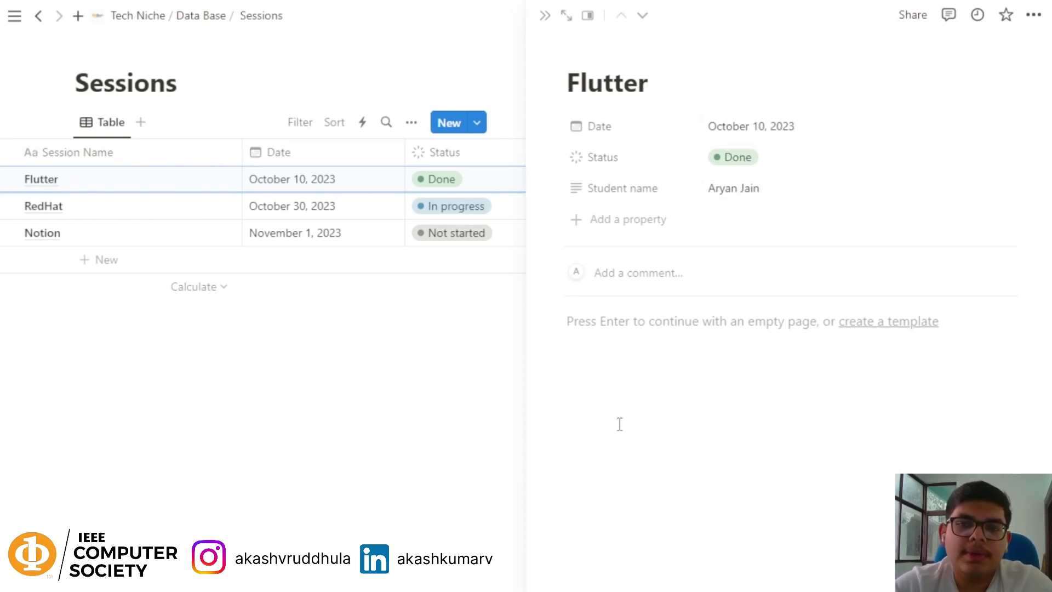
left_click(602, 50)
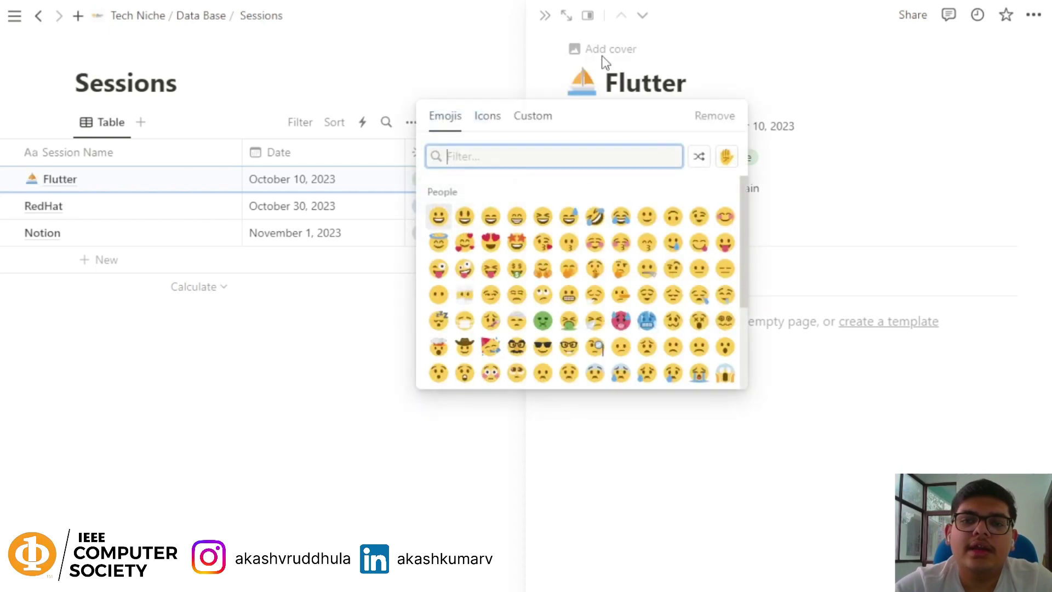
left_click(489, 119)
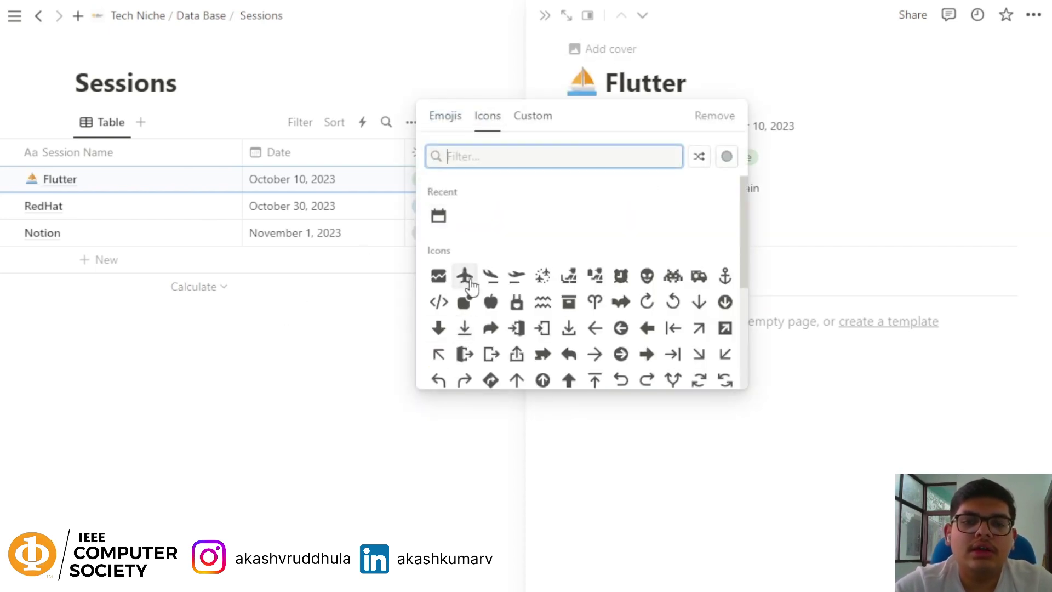
left_click_drag(464, 276, 414, 308)
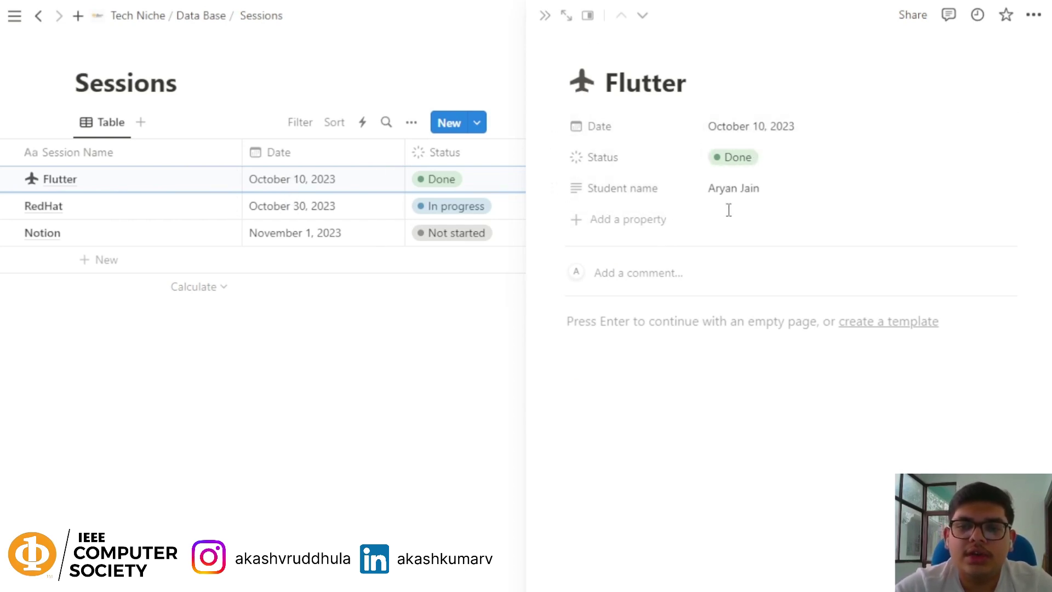
Step: Look through the available property types and add a text property named "link" to the Flutter page
left_click(651, 226)
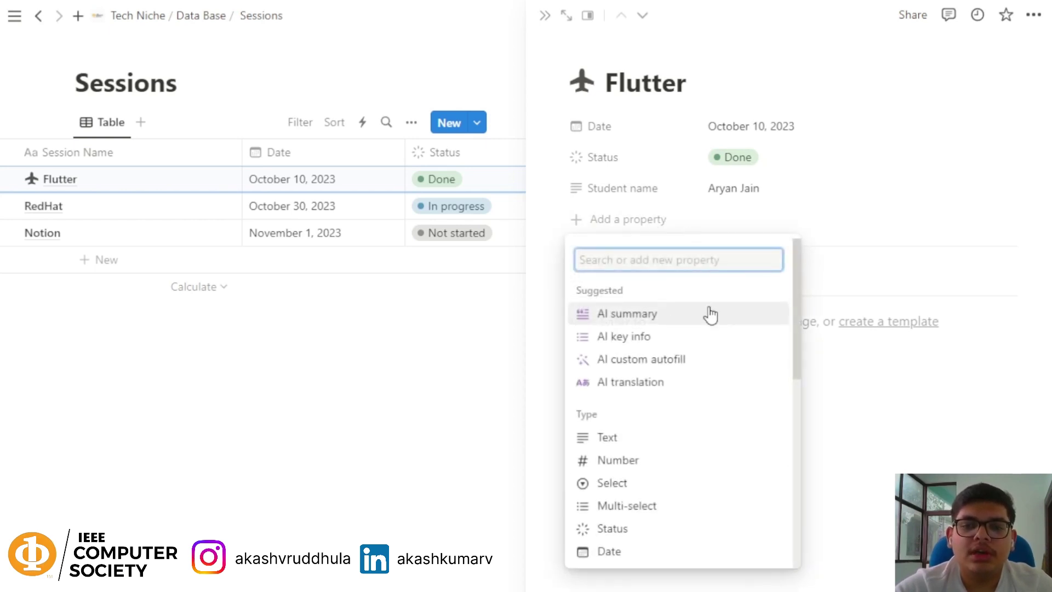
scroll(669, 353, "down", 2)
scroll(669, 353, "down", 5)
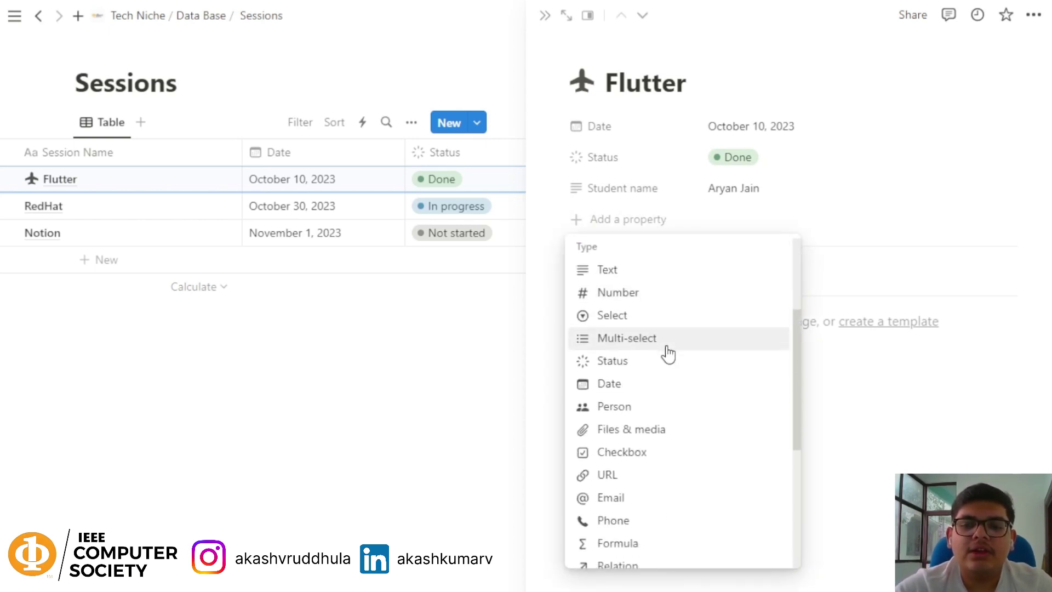
scroll(668, 353, "down", 1)
scroll(668, 353, "up", 6)
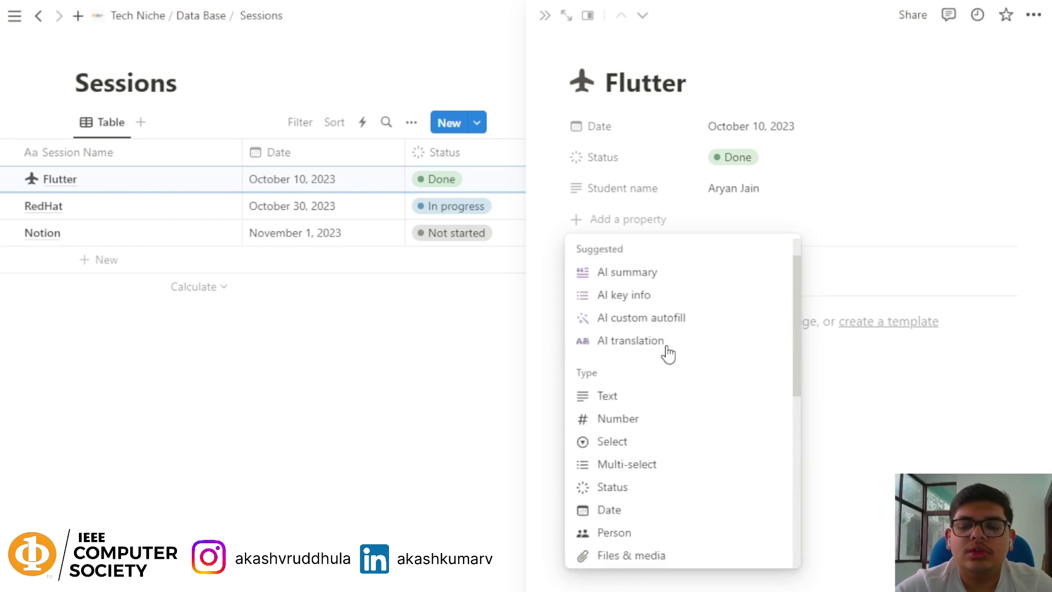
scroll(668, 353, "down", 6)
scroll(668, 353, "up", 6)
scroll(669, 353, "up", 1)
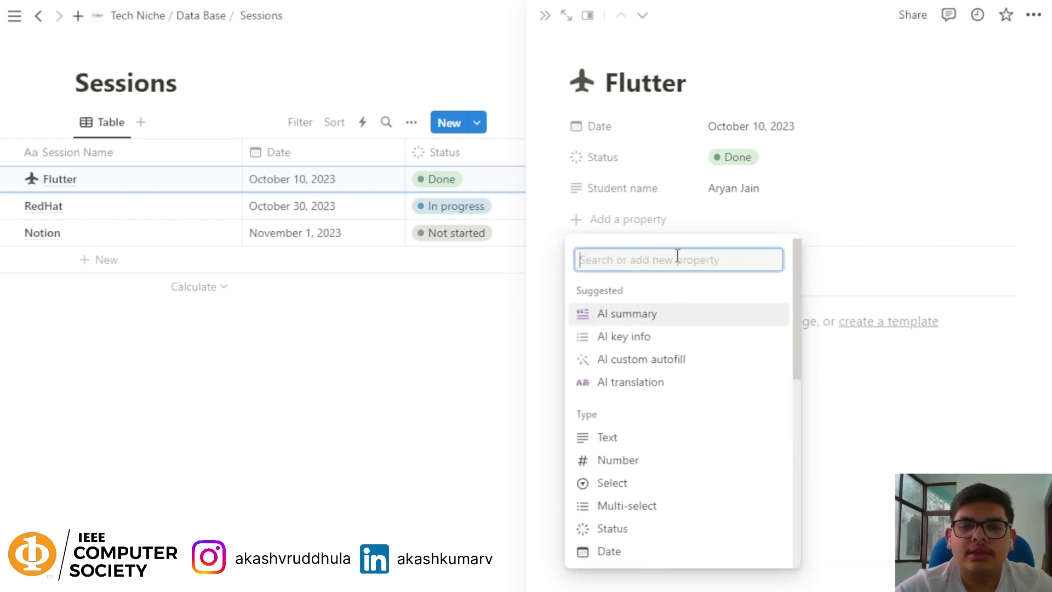
type("link")
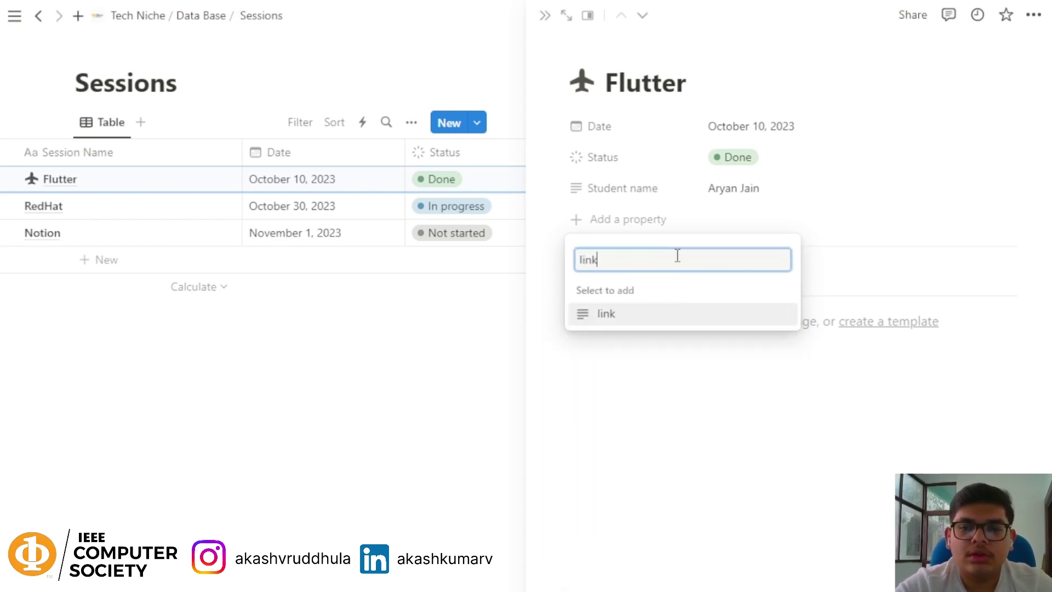
left_click(673, 313)
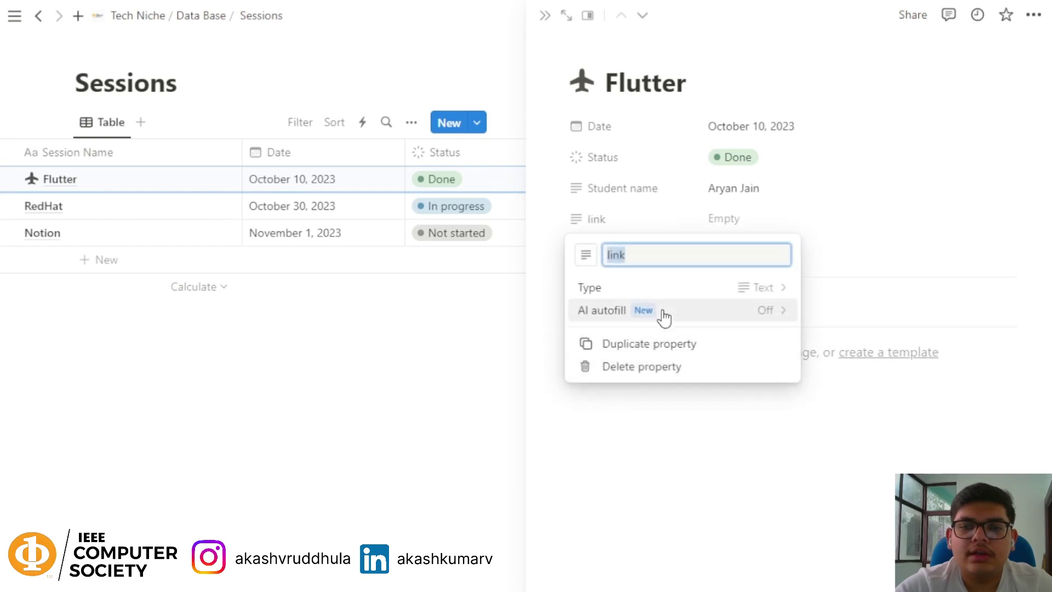
Step: Paste the Flutter session's YouTube URL into the link property and embed it as a video in the page
left_click(763, 217)
left_click(737, 216)
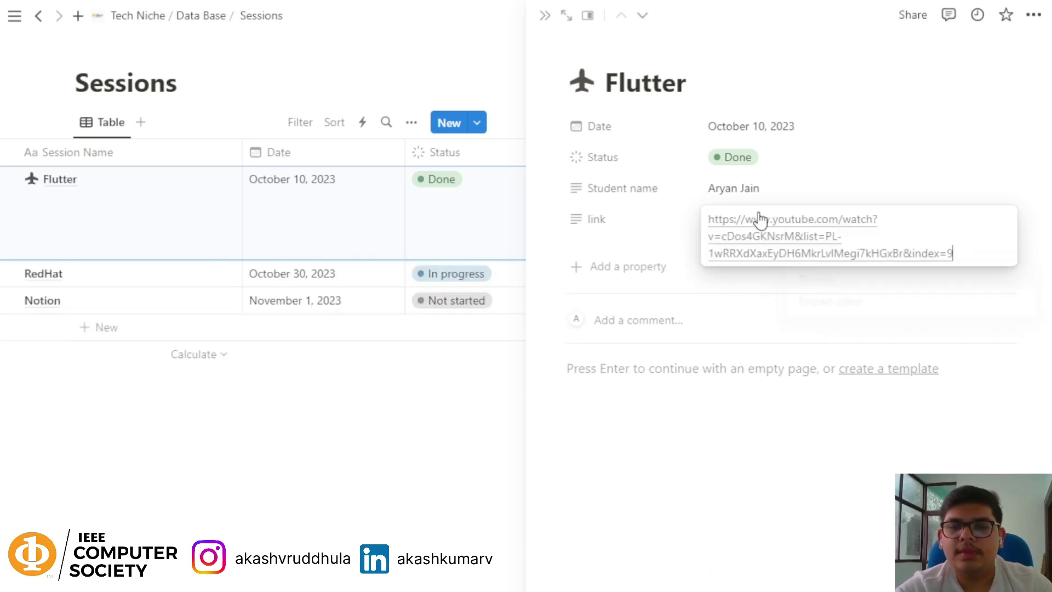
type("https://www.youtube.com/watch?v=cDos4GKNsrM&list=PL-1wRRXdXaxEyDH6MkrLvlMegi7kHGxBr&index=9")
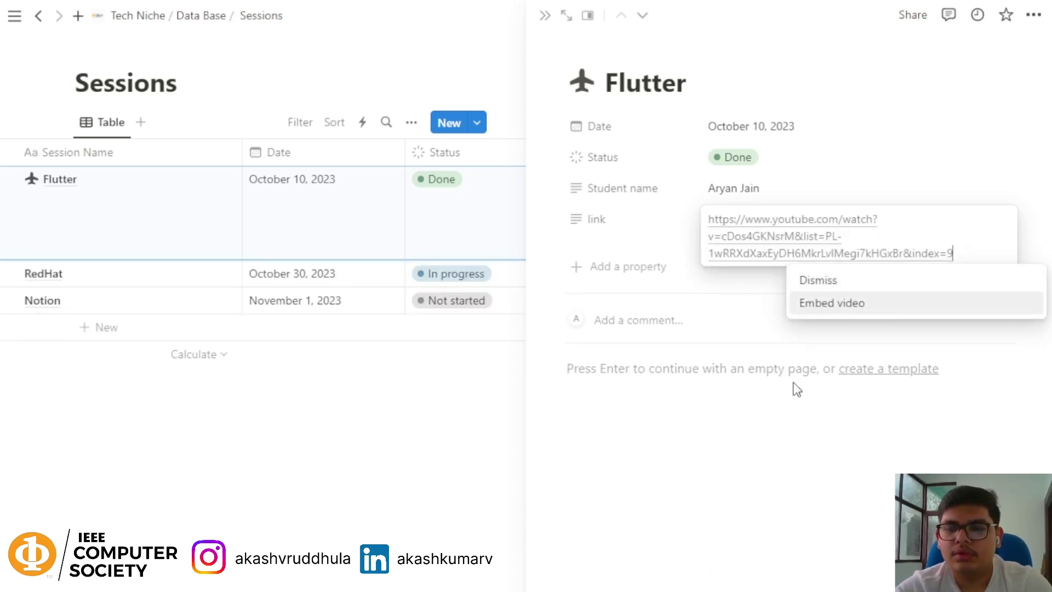
left_click(839, 303)
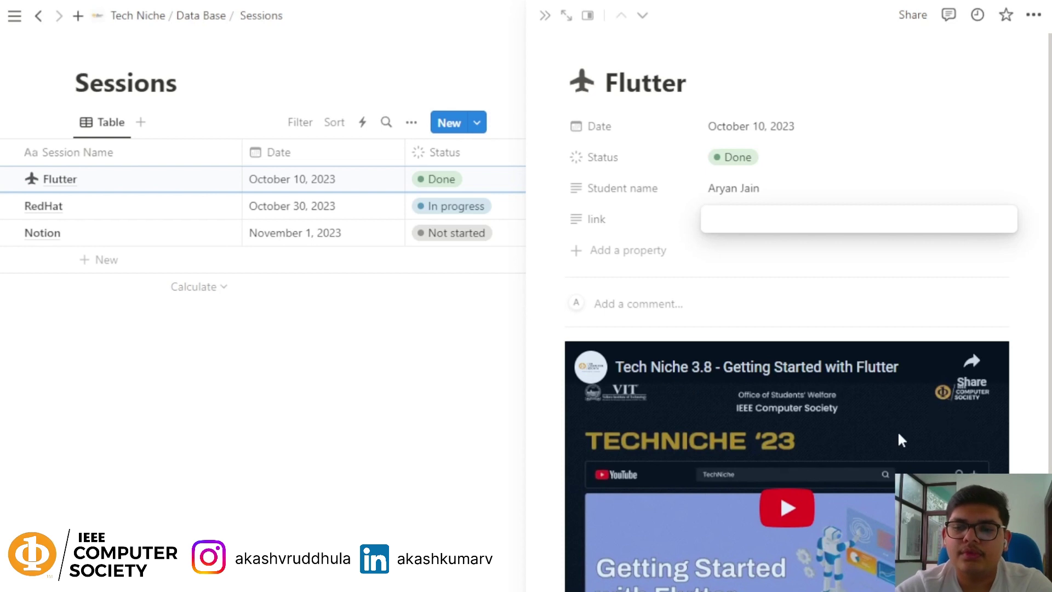
Step: Write a comment on the Flutter page saying that the session was great and the named speaker "Explained very well."
left_click(647, 304)
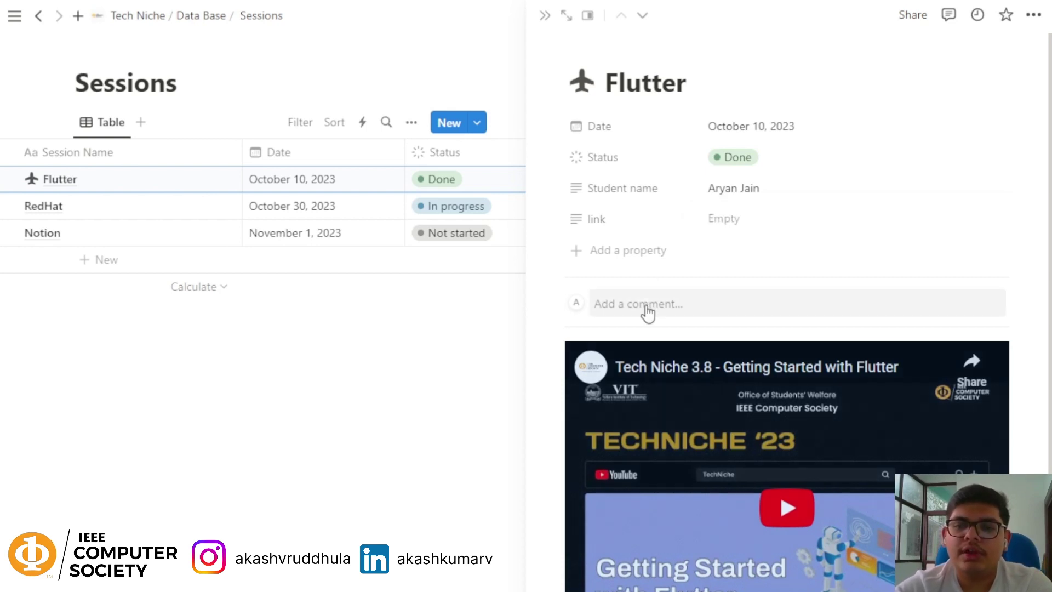
scroll(647, 304, "down", 1)
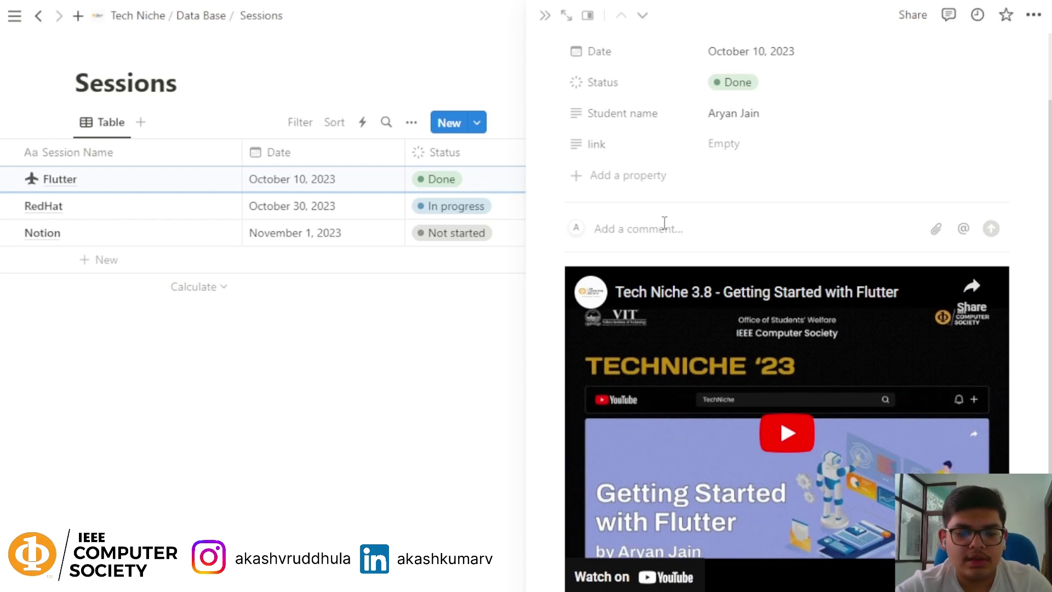
type("The sess")
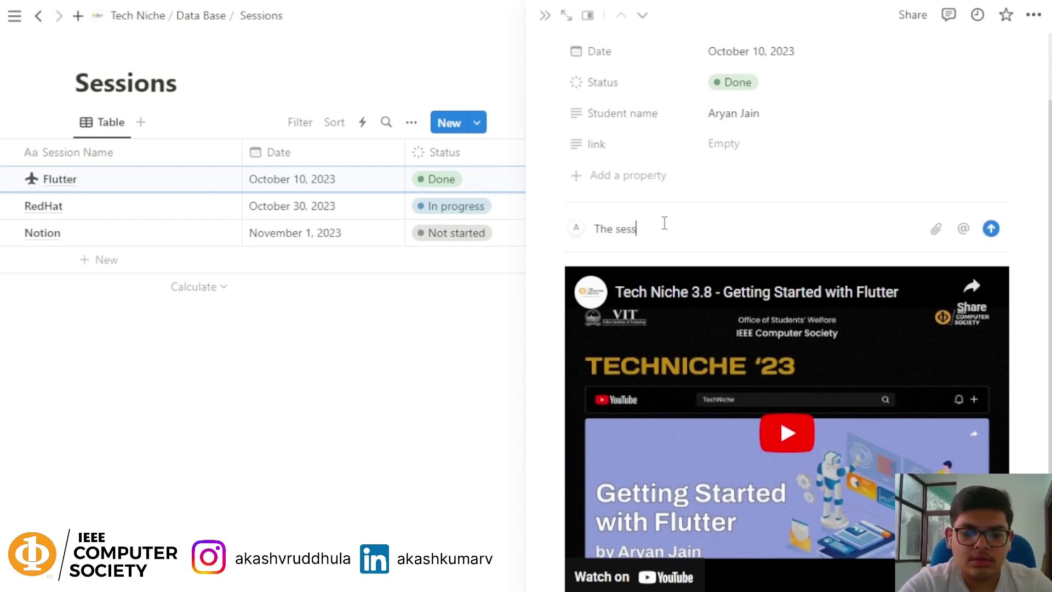
type("ion was ")
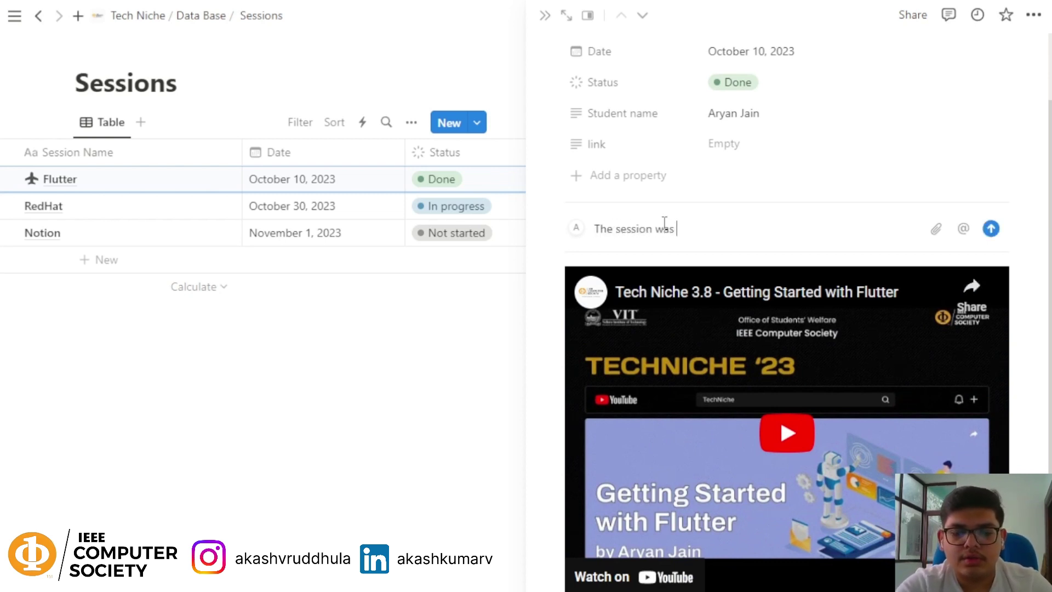
type("great")
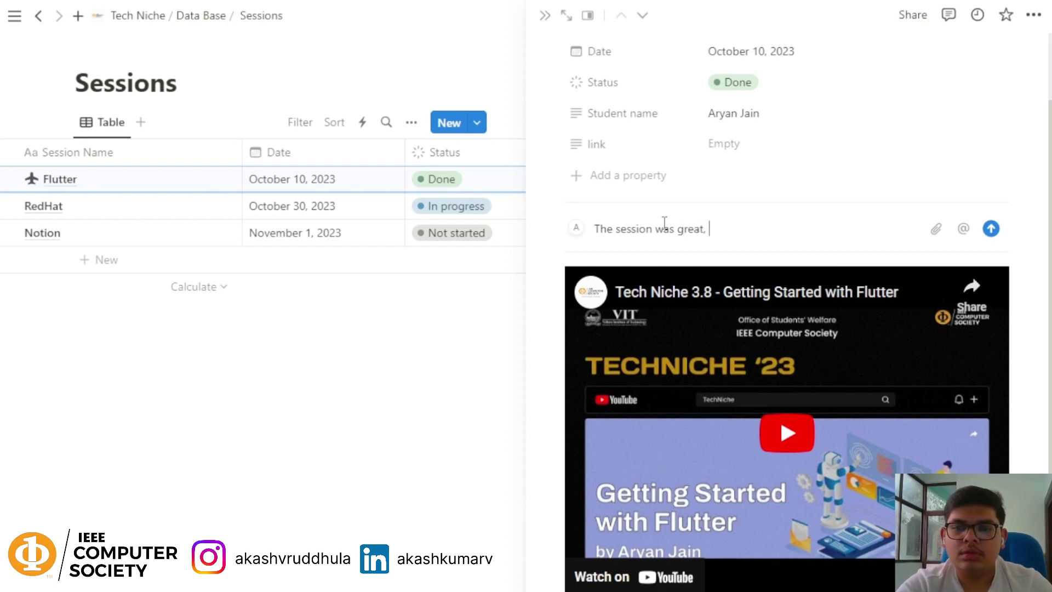
type(", Arya")
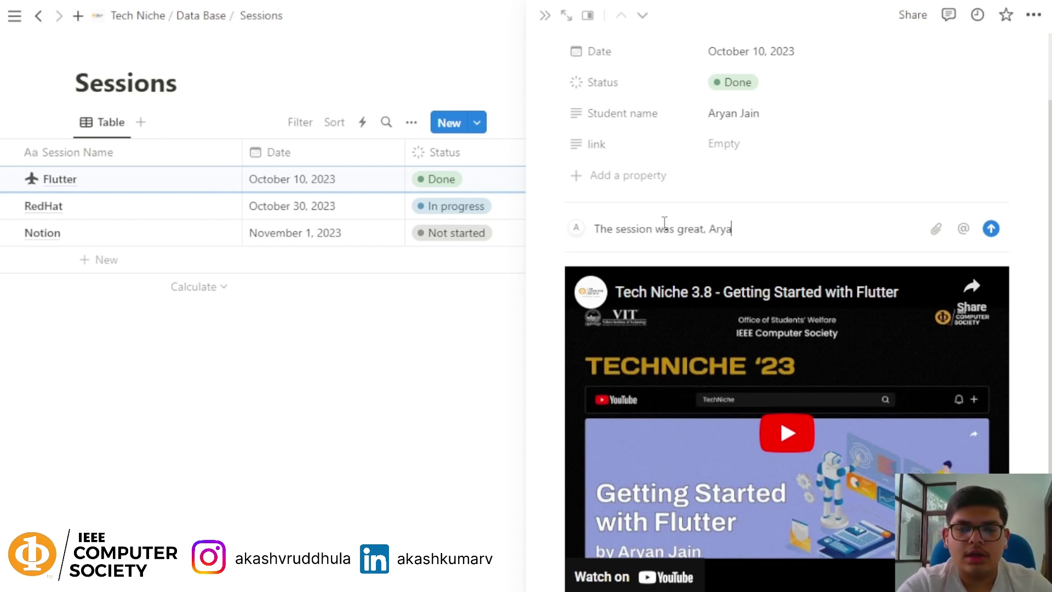
type("n Expla")
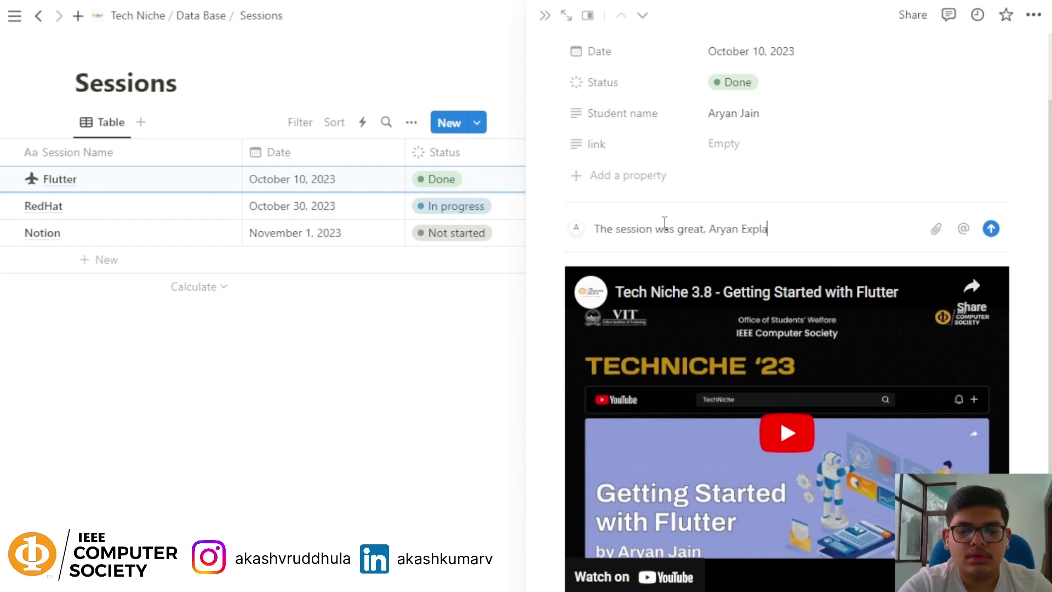
type("ined very well.")
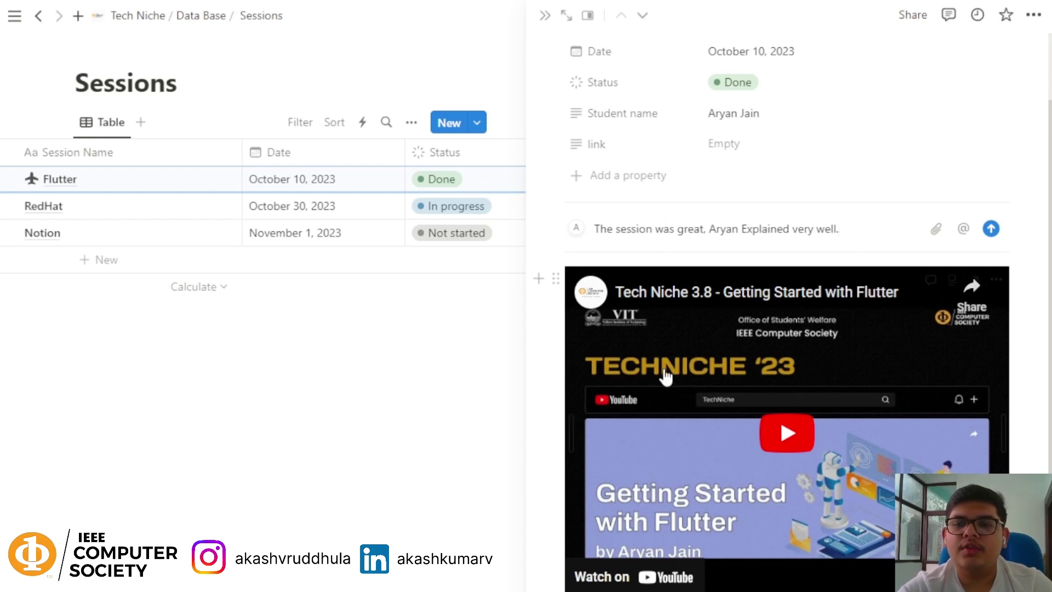
Step: Look through the block types that can be inserted below the embedded video on the Flutter page, leaving without adding one
scroll(639, 579, "down", 1)
left_click(639, 579)
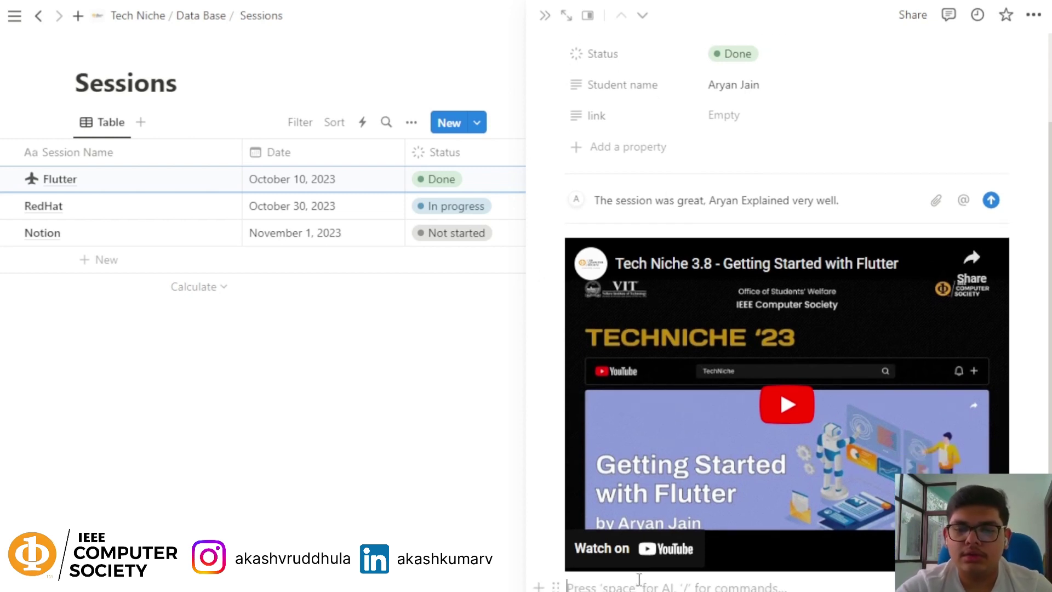
type("/")
scroll(656, 439, "down", 10)
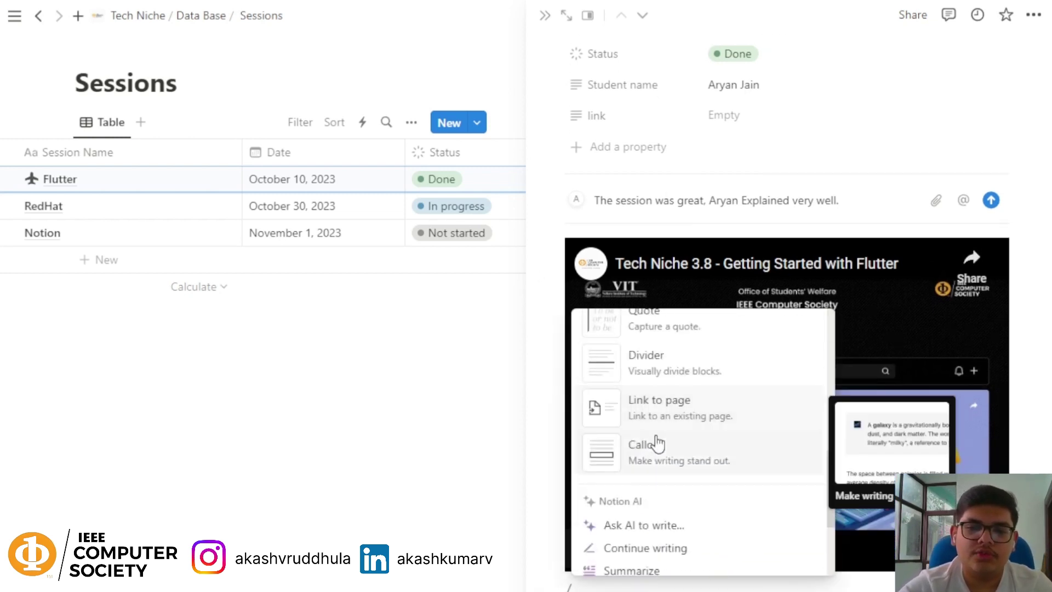
scroll(657, 441, "down", 3)
scroll(662, 454, "up", 12)
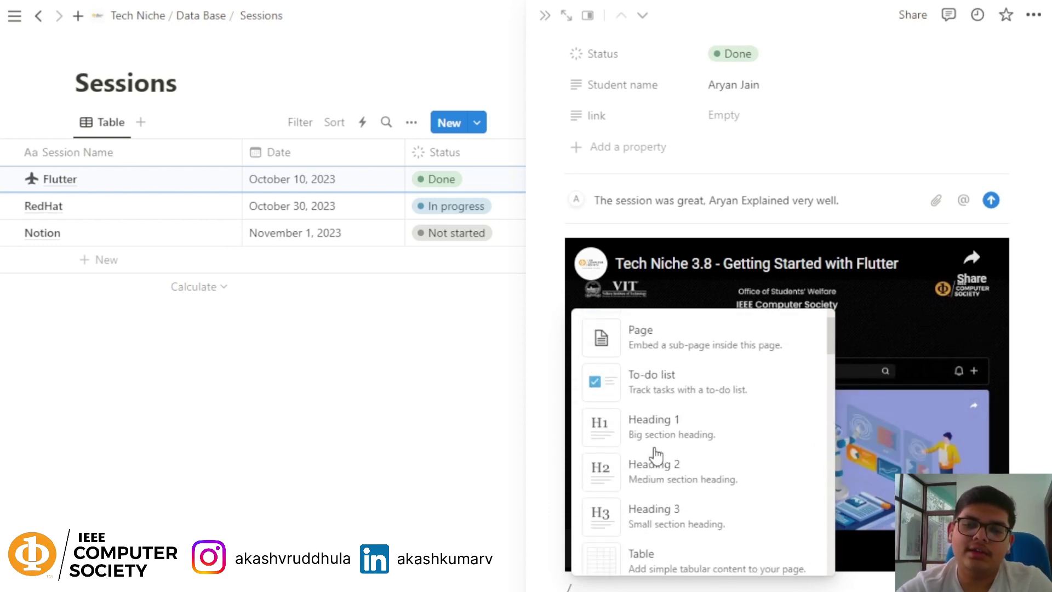
scroll(668, 473, "down", 5)
scroll(672, 471, "up", 2)
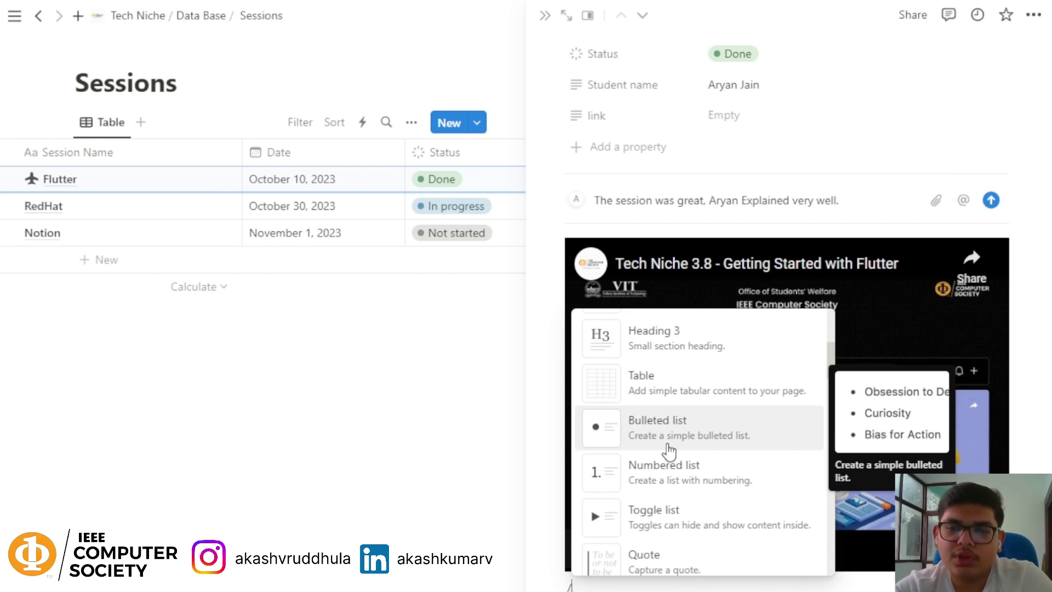
scroll(668, 451, "down", 2)
scroll(669, 456, "up", 2)
scroll(668, 457, "up", 3)
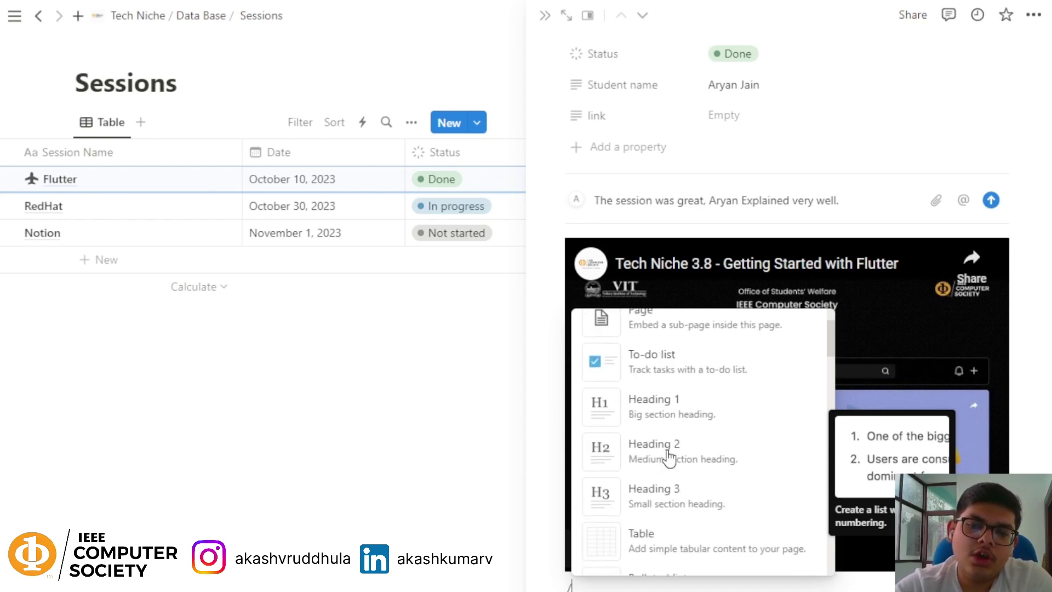
scroll(669, 455, "down", 3)
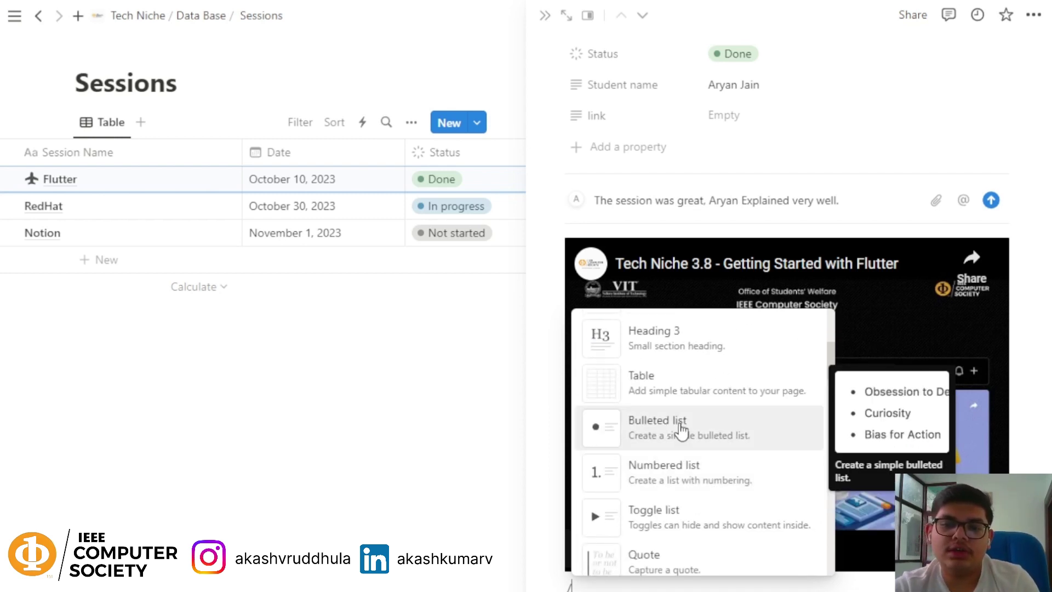
scroll(687, 439, "down", 2)
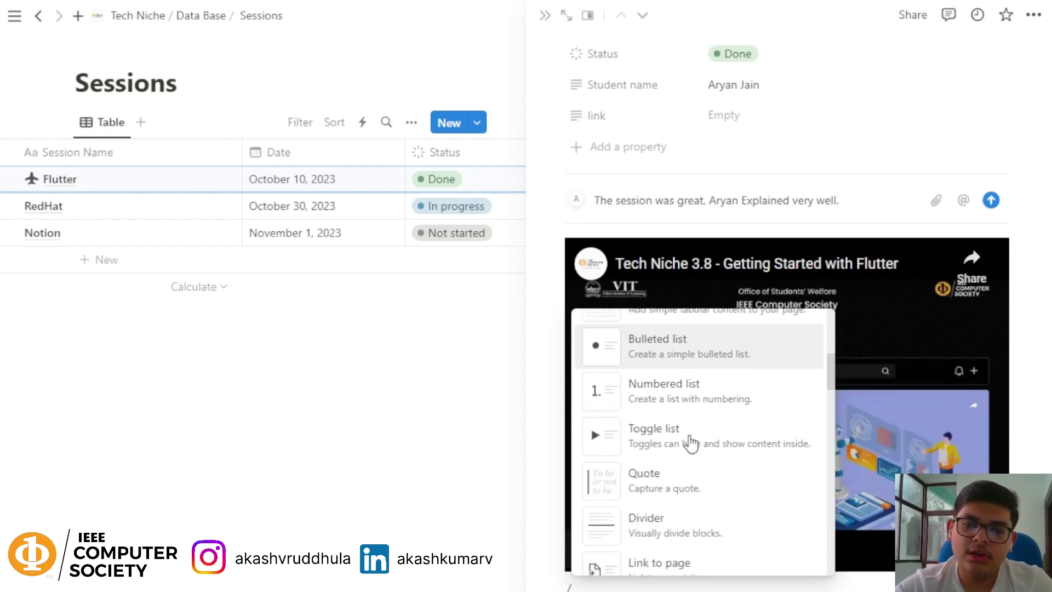
scroll(709, 457, "down", 5)
scroll(711, 459, "down", 1)
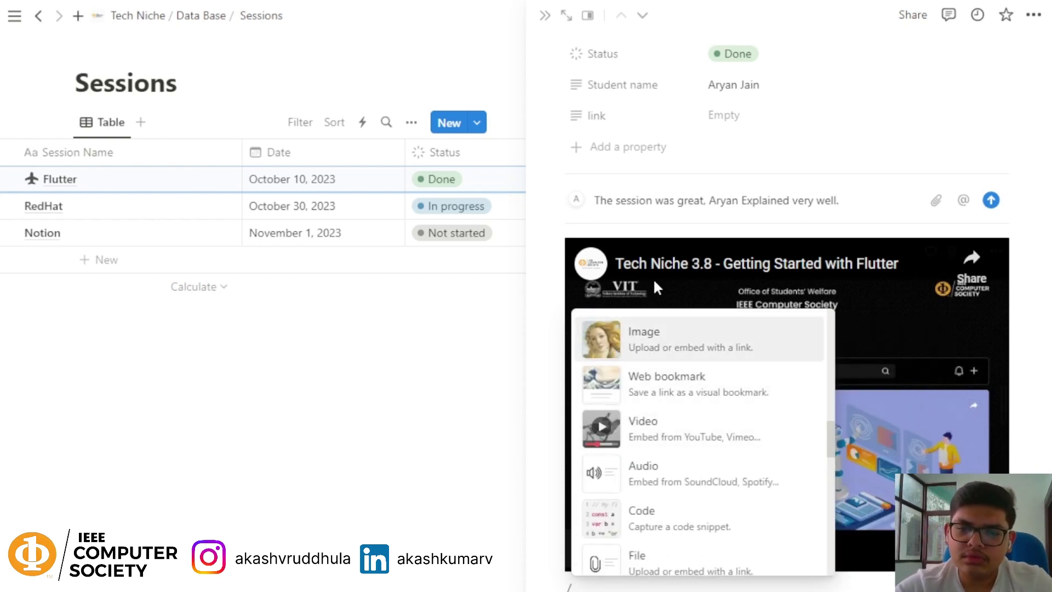
scroll(709, 458, "down", 5)
scroll(707, 458, "down", 3)
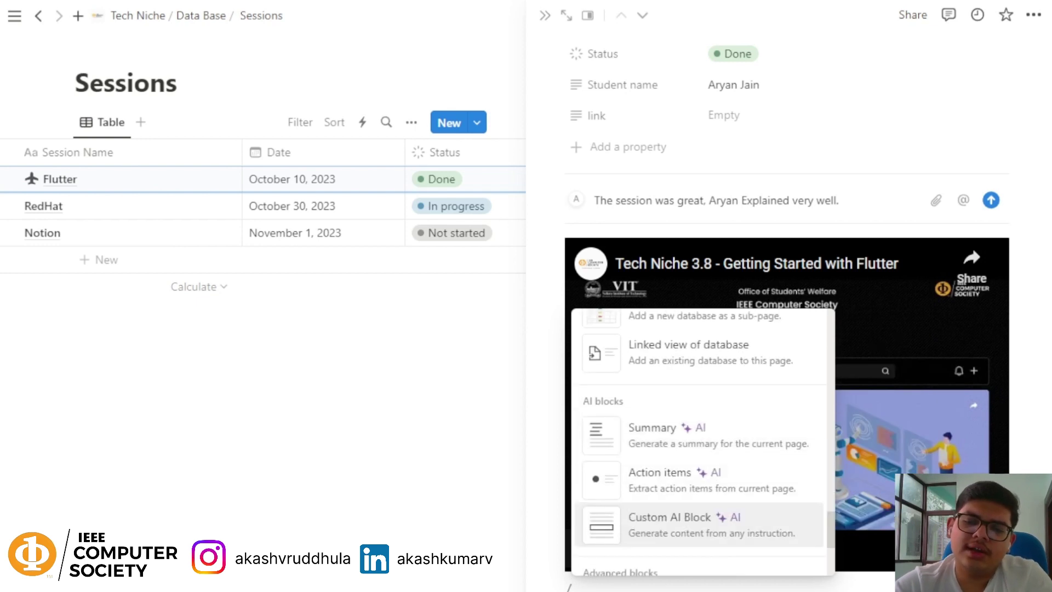
key("Escape")
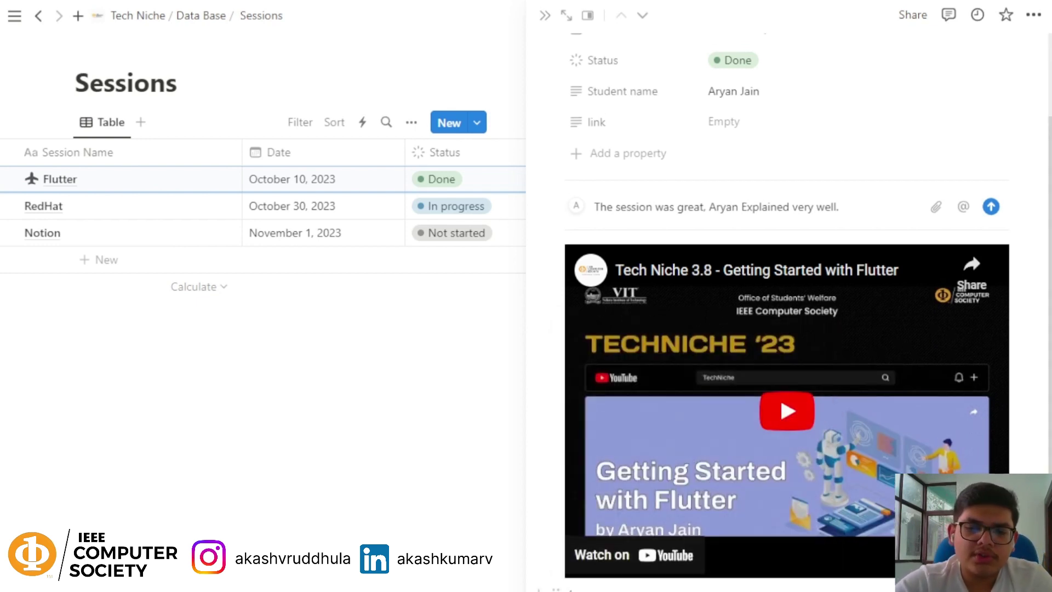
scroll(786, 384, "up", 3)
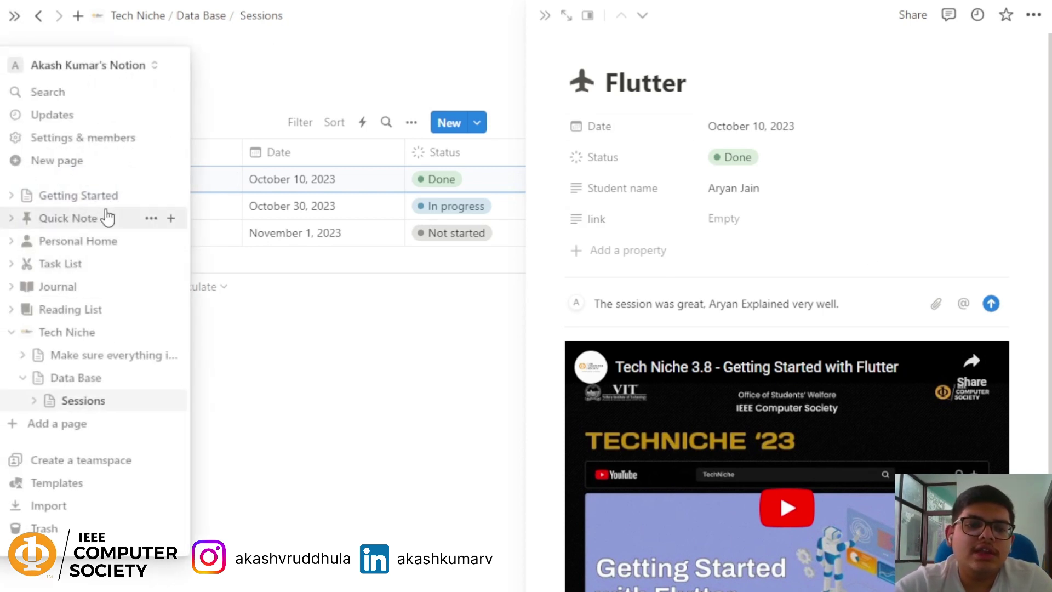
Step: View the RedHat and Notion session pages beside the Sessions table, and close the page preview
left_click(148, 207)
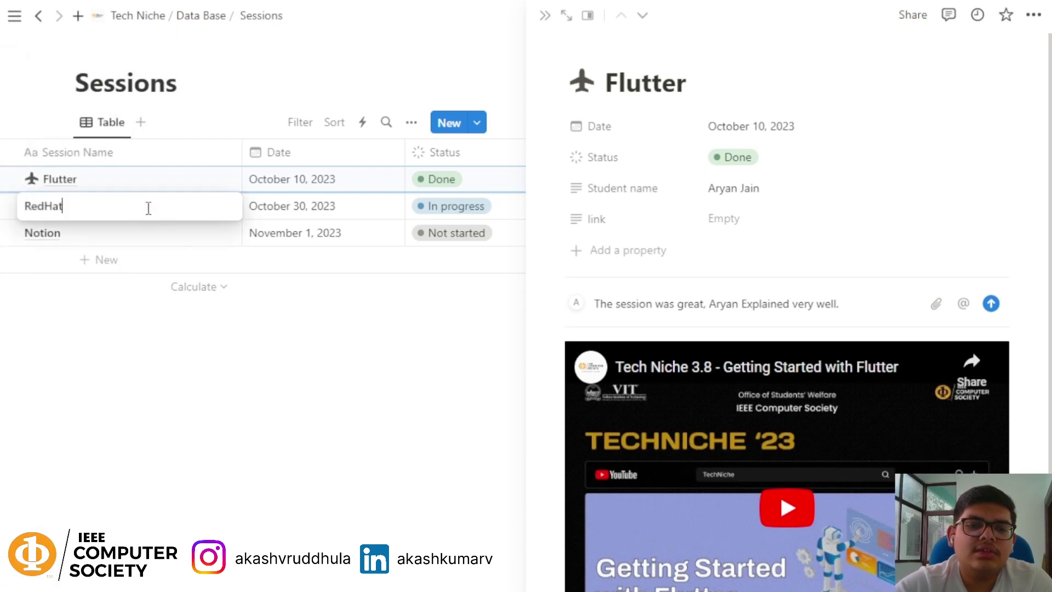
left_click(104, 338)
left_click(214, 203)
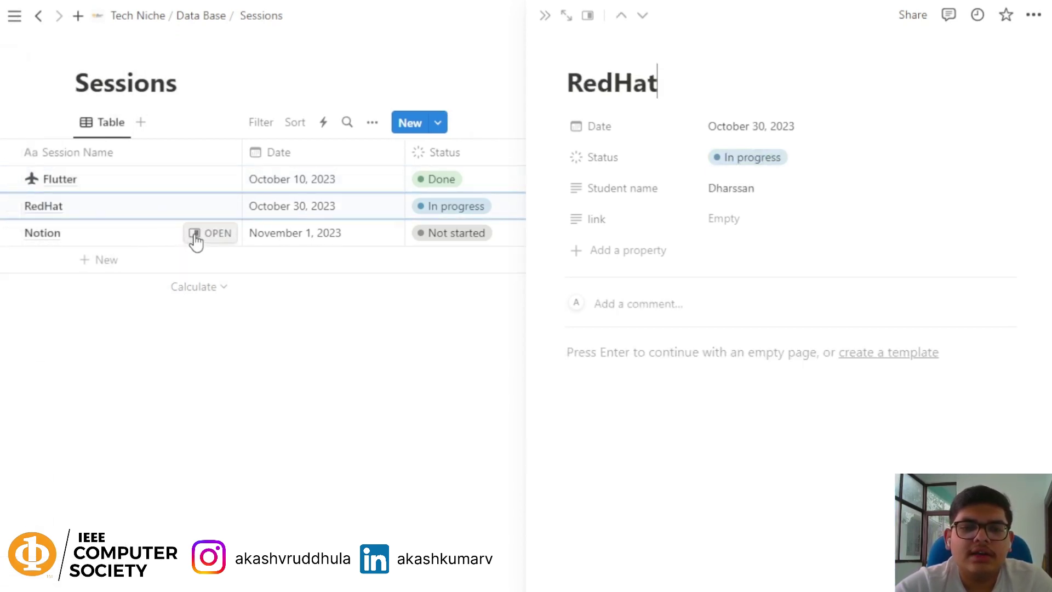
left_click(199, 236)
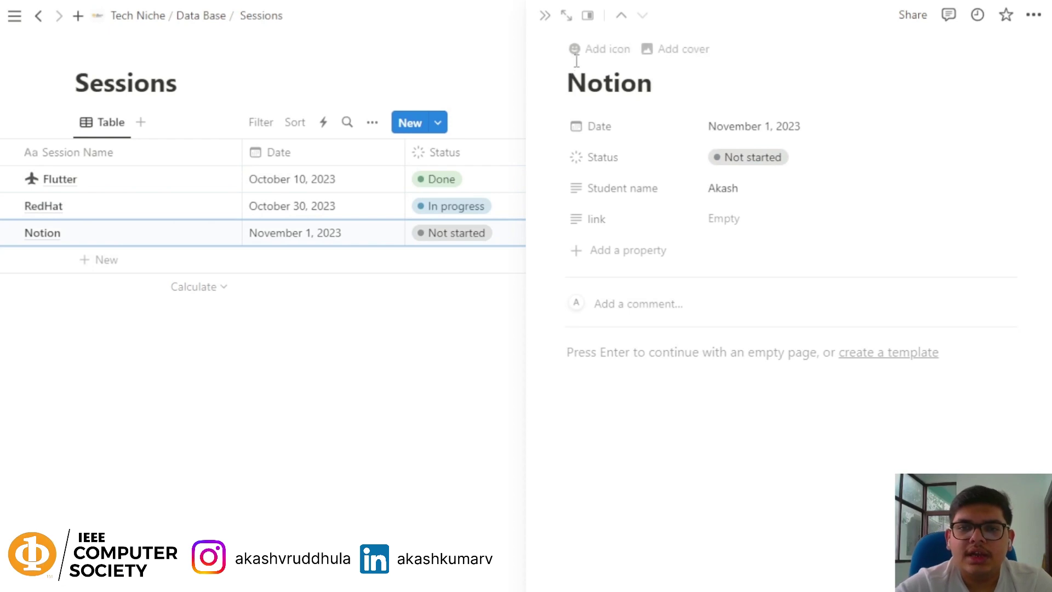
left_click(545, 16)
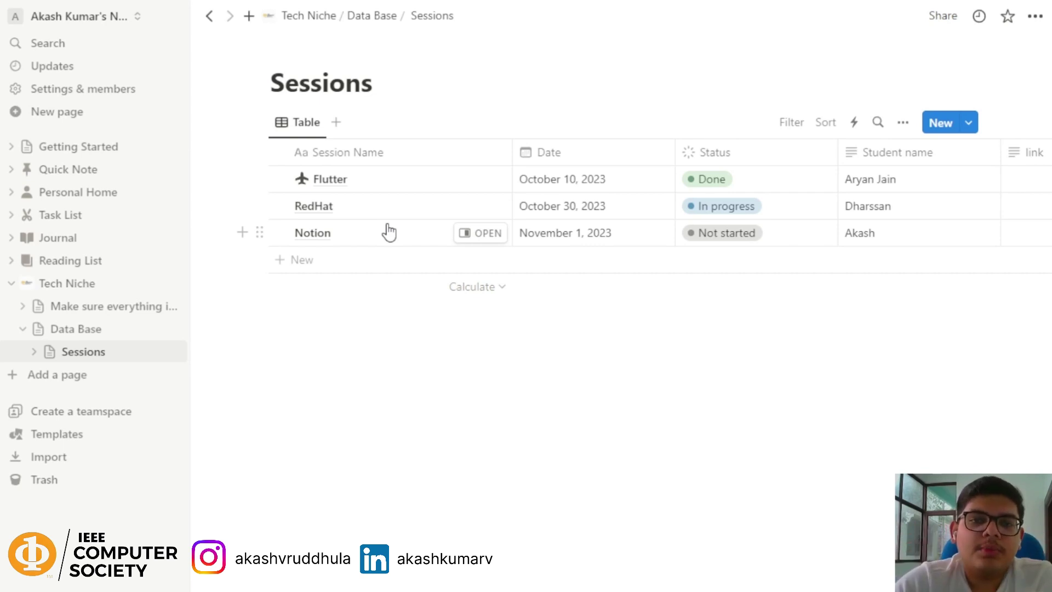
Step: Add a Board view to the Sessions database, grouped by Status
left_click(337, 130)
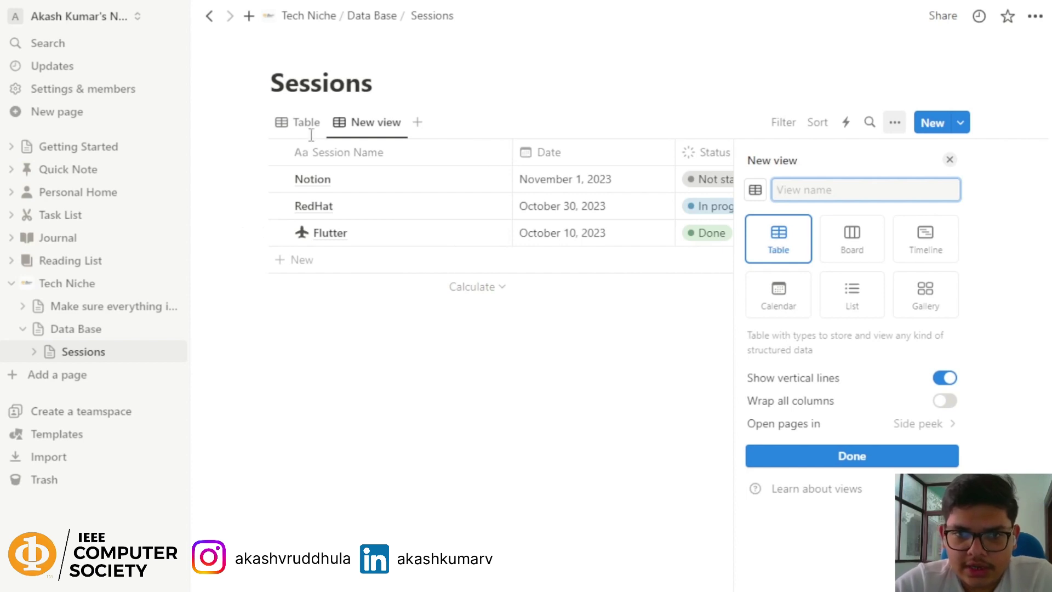
left_click(869, 237)
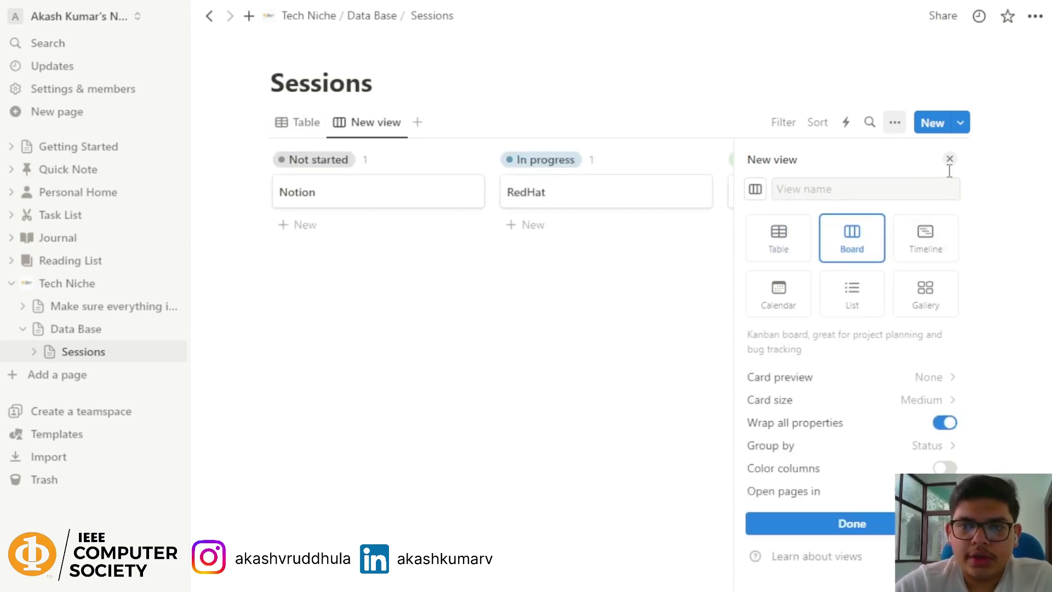
left_click(874, 525)
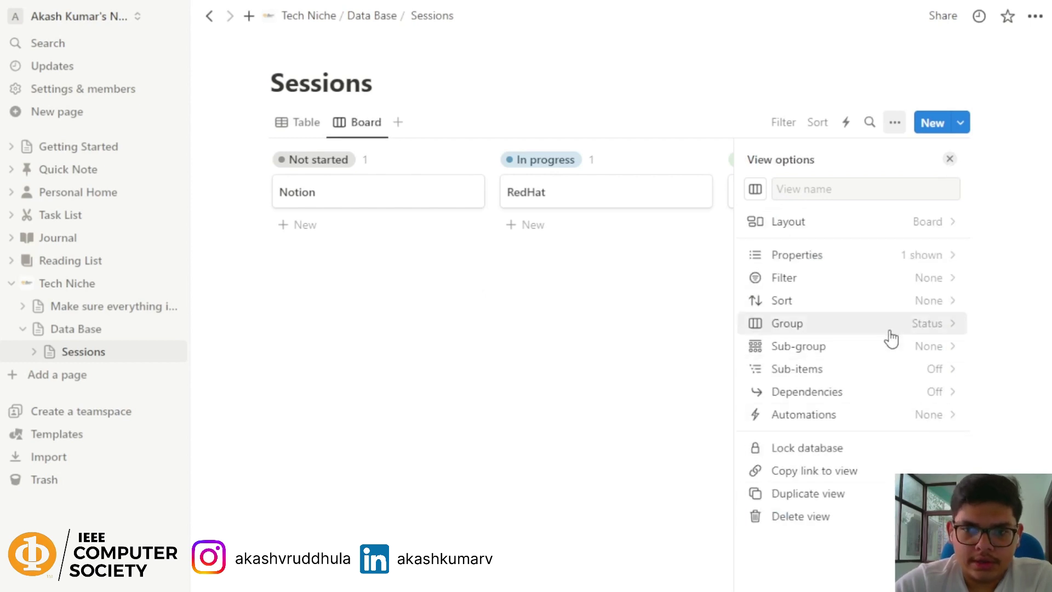
left_click(948, 164)
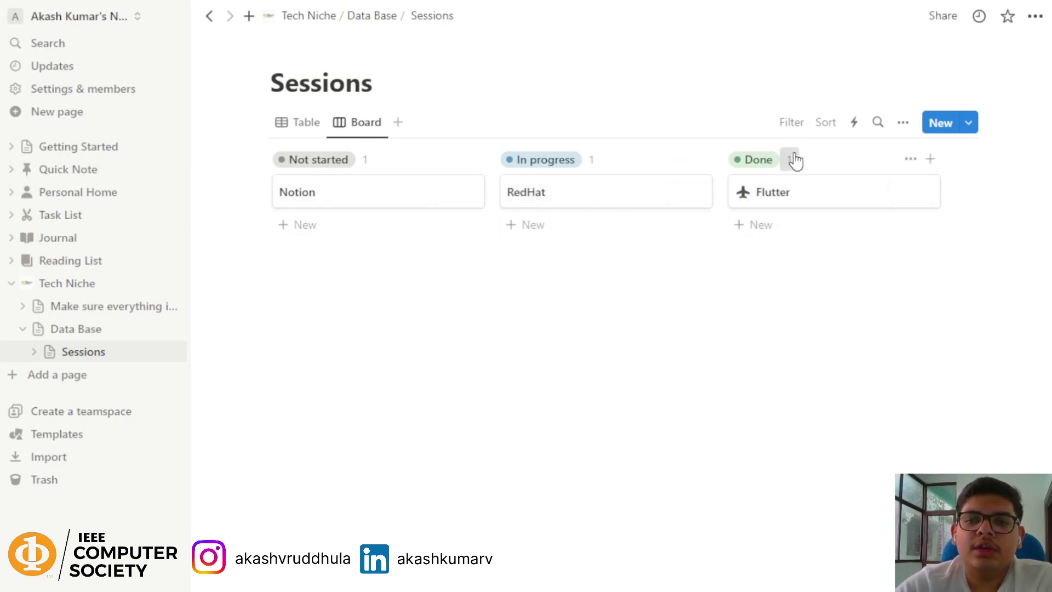
left_click_drag(793, 159, 763, 214)
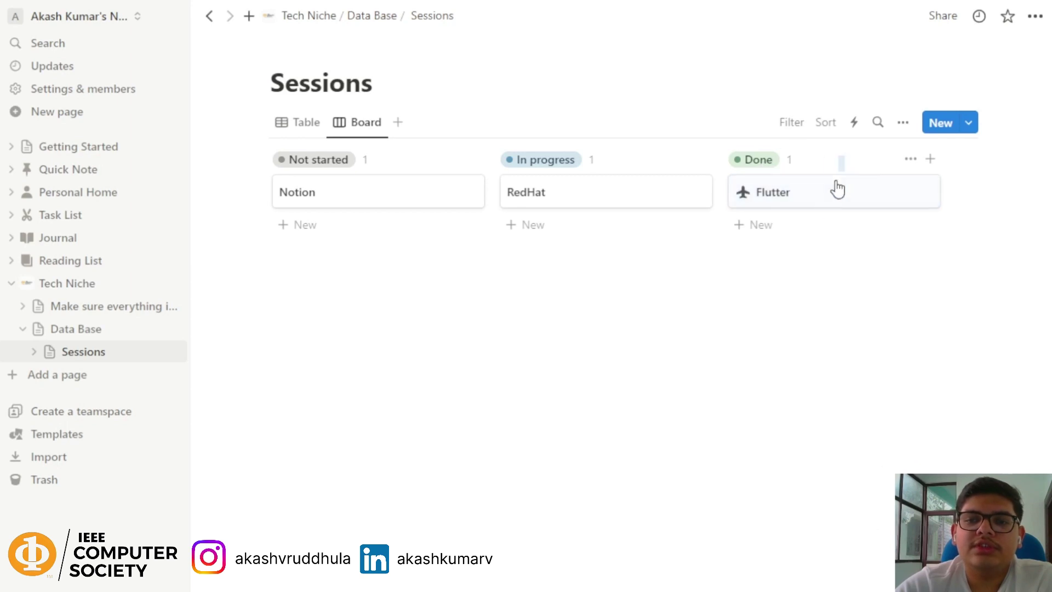
left_click_drag(844, 156, 657, 232)
left_click(847, 312)
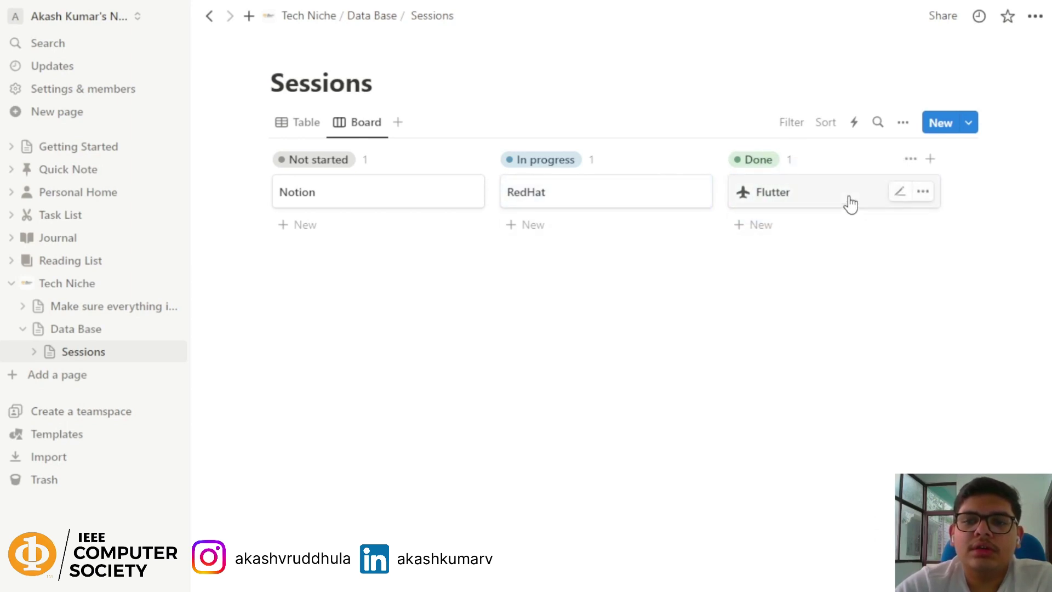
Step: Move the Flutter card to Not started and the Notion card to Done on the board
left_click_drag(850, 204, 373, 202)
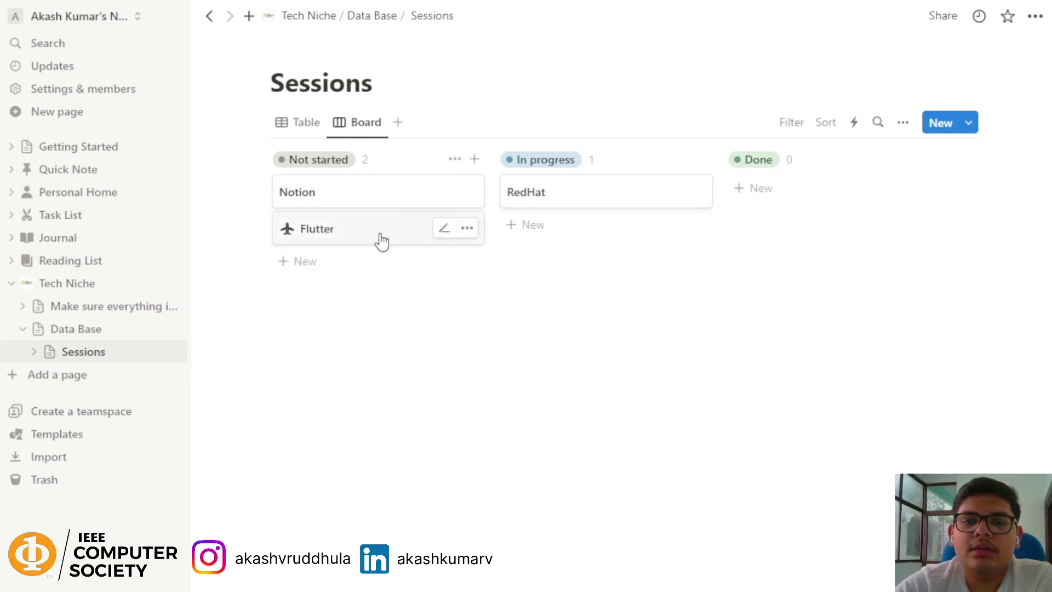
left_click_drag(380, 241, 383, 183)
left_click_drag(369, 219, 816, 200)
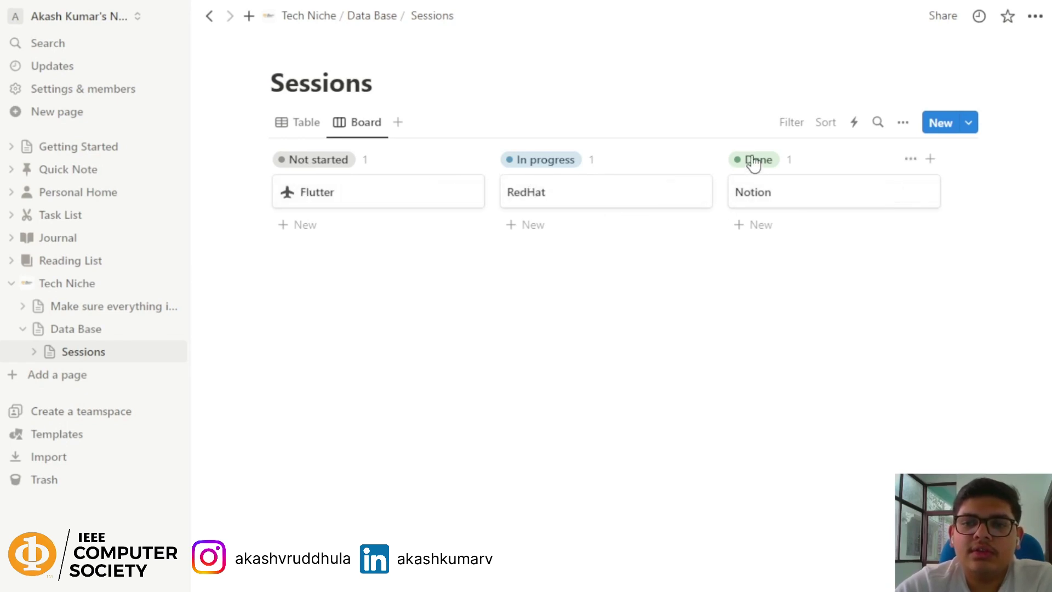
Step: Return the Notion card to Not started and the Flutter card to Done, checking the statuses in the Table view
left_click_drag(767, 199, 317, 244)
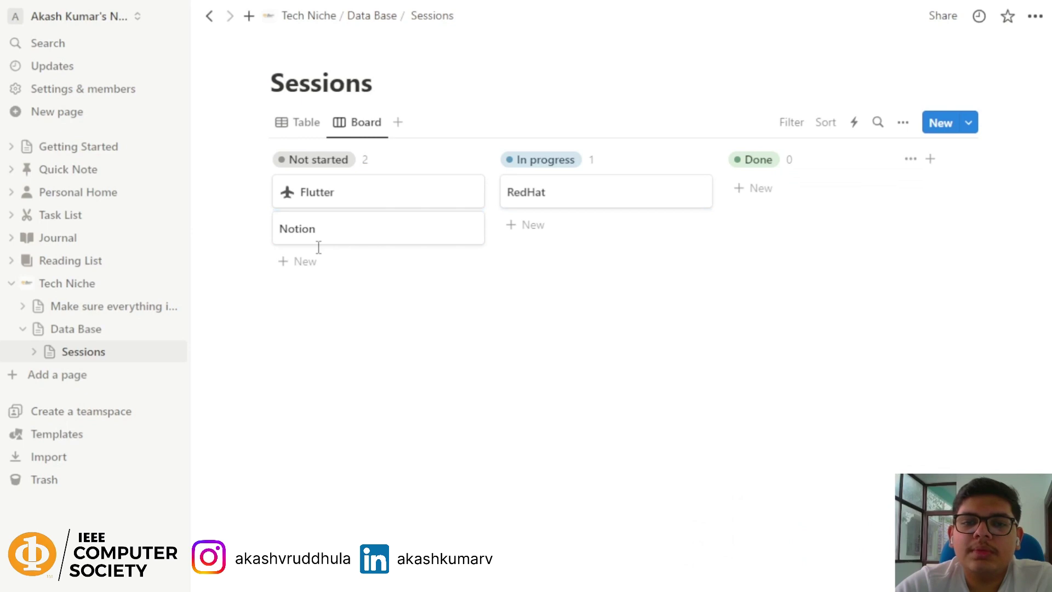
left_click(303, 130)
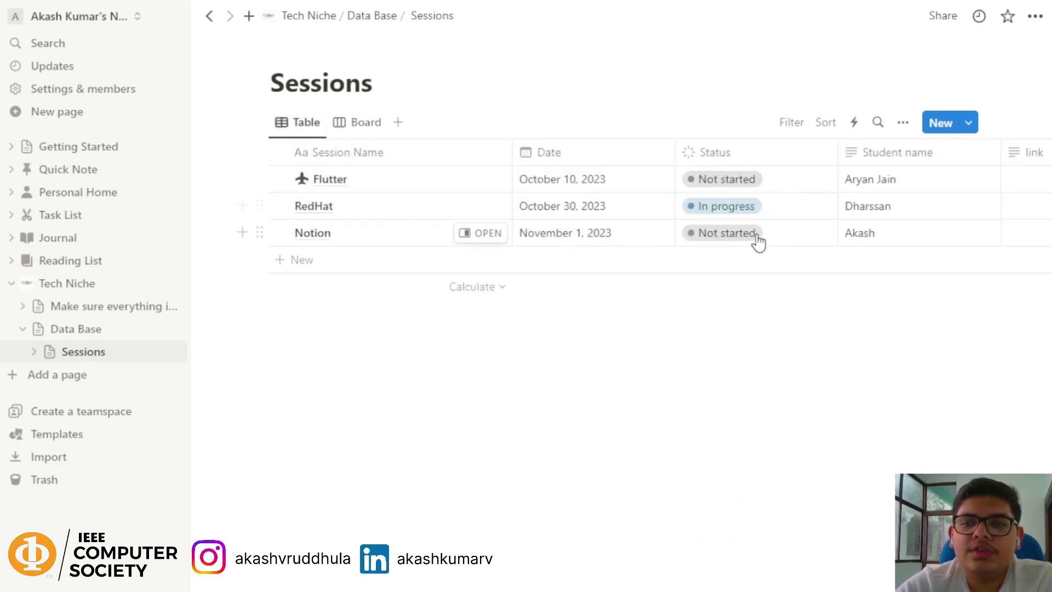
left_click(357, 137)
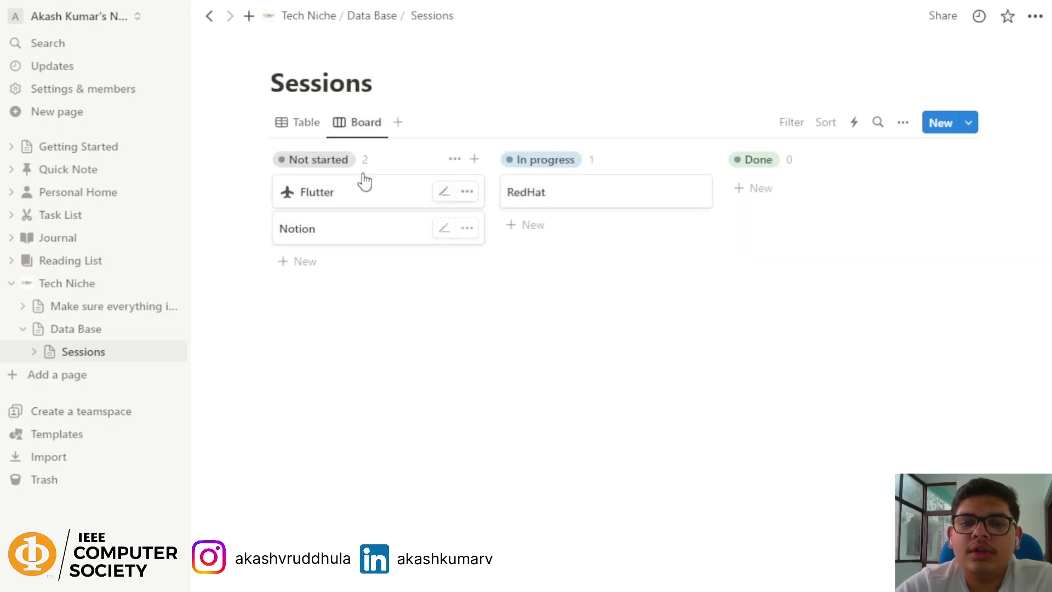
left_click_drag(416, 210, 866, 235)
left_click(305, 121)
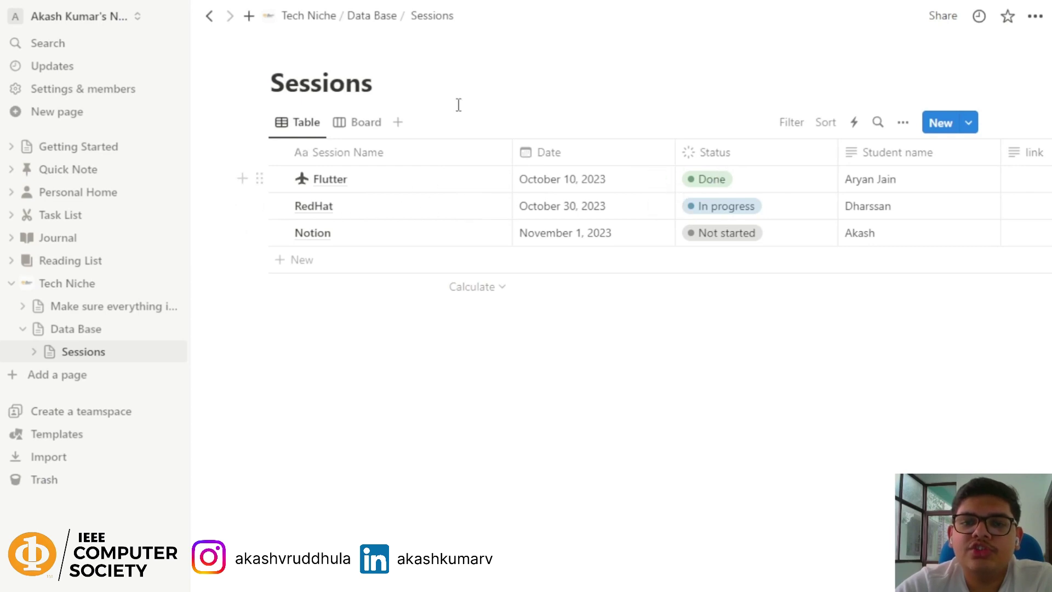
left_click(357, 123)
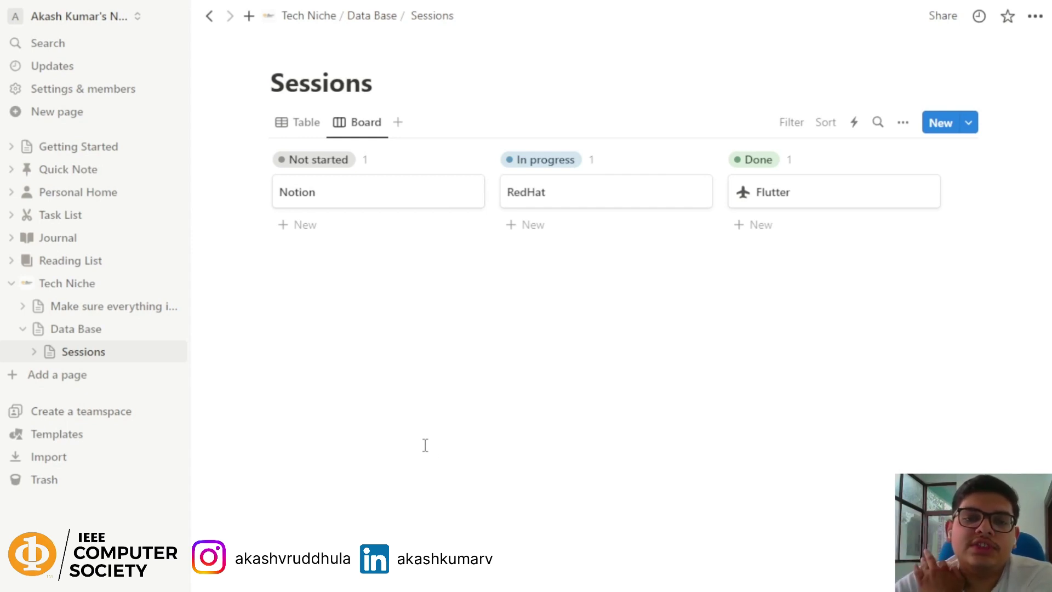
Step: Examine the Notion card's icon choices and actions, and the options of the Not started column on the board
left_click_drag(380, 197, 458, 250)
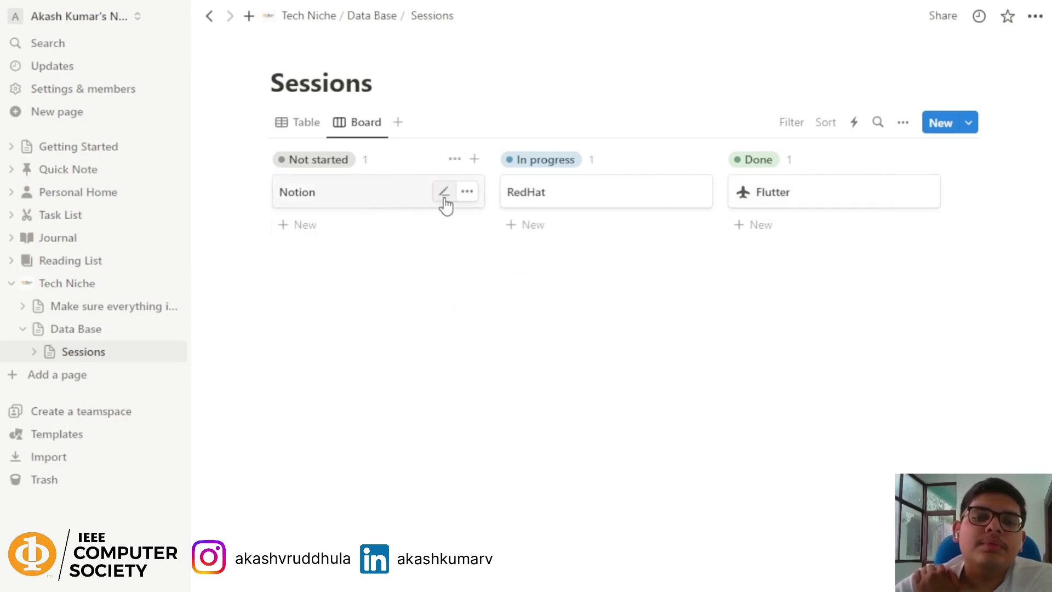
left_click(444, 201)
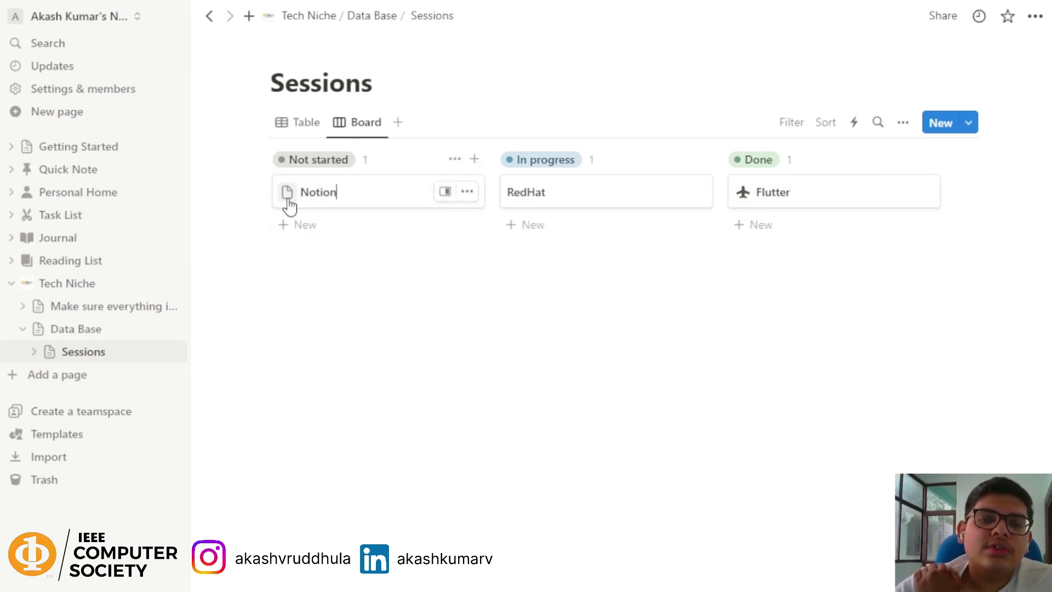
left_click(286, 195)
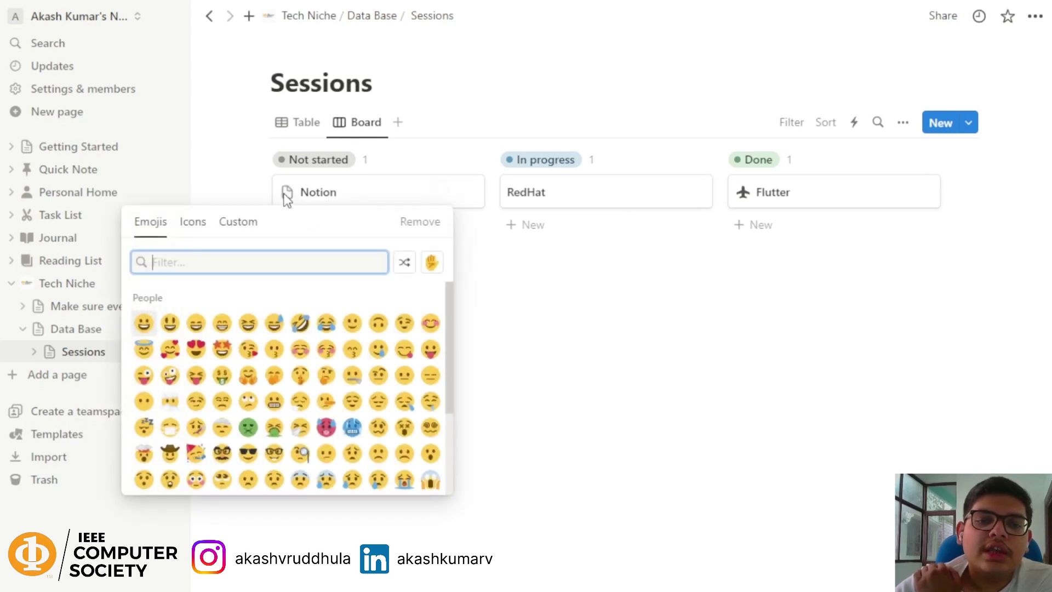
left_click(482, 244)
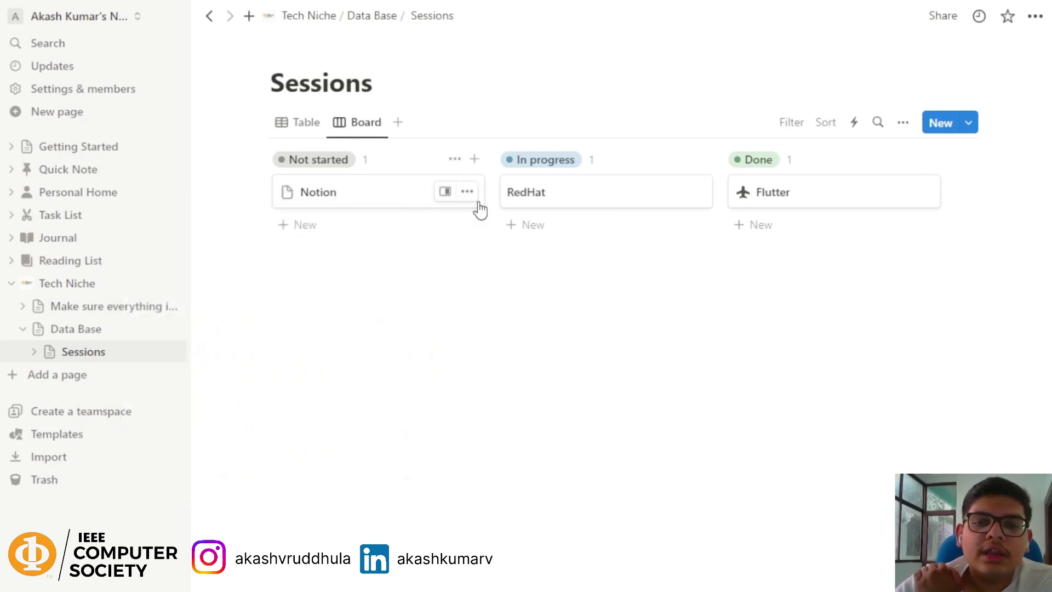
left_click(467, 193)
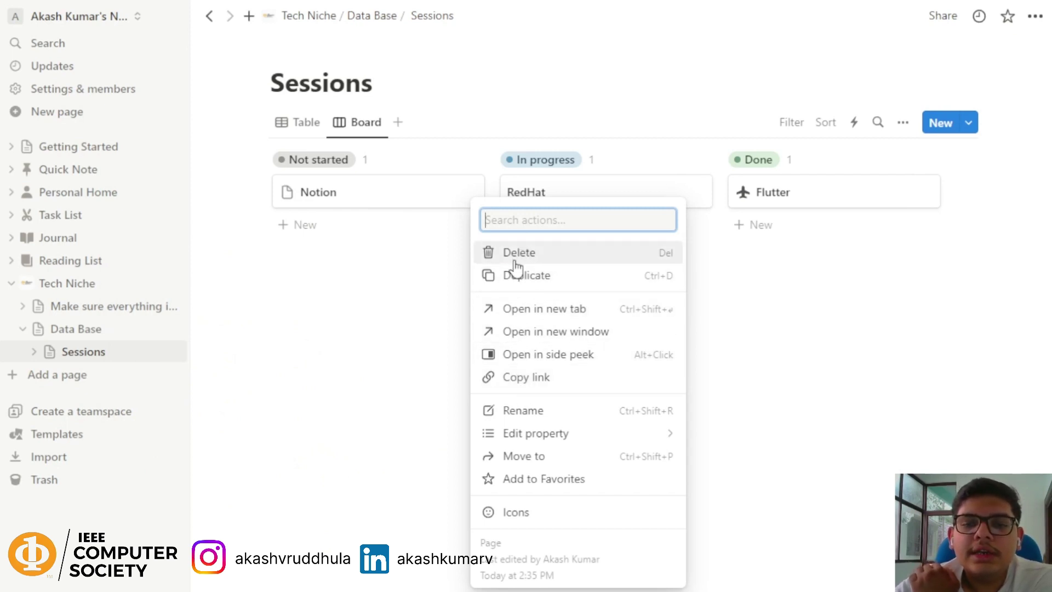
left_click(346, 445)
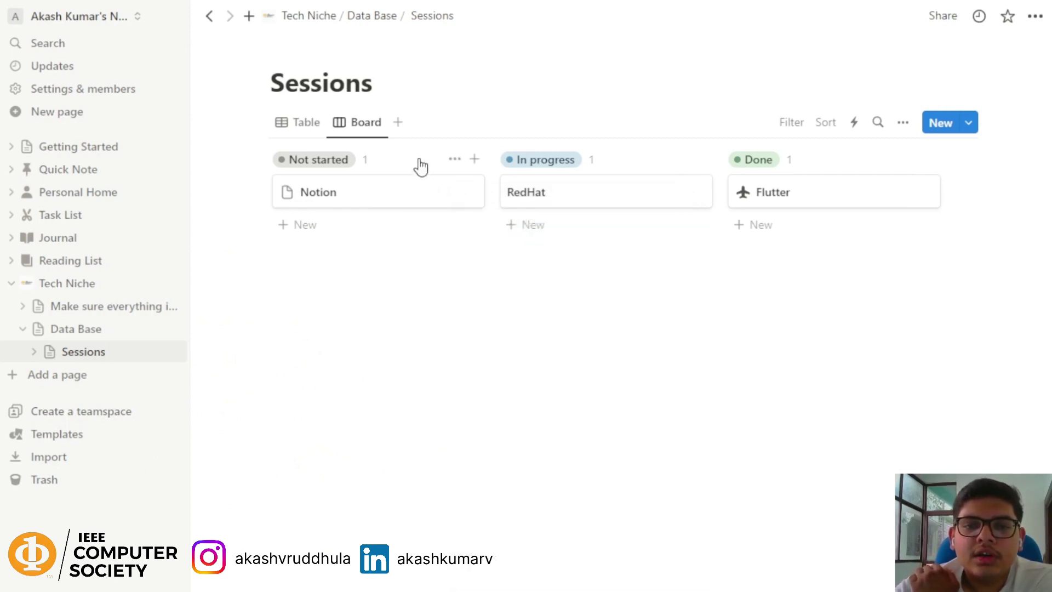
left_click(453, 161)
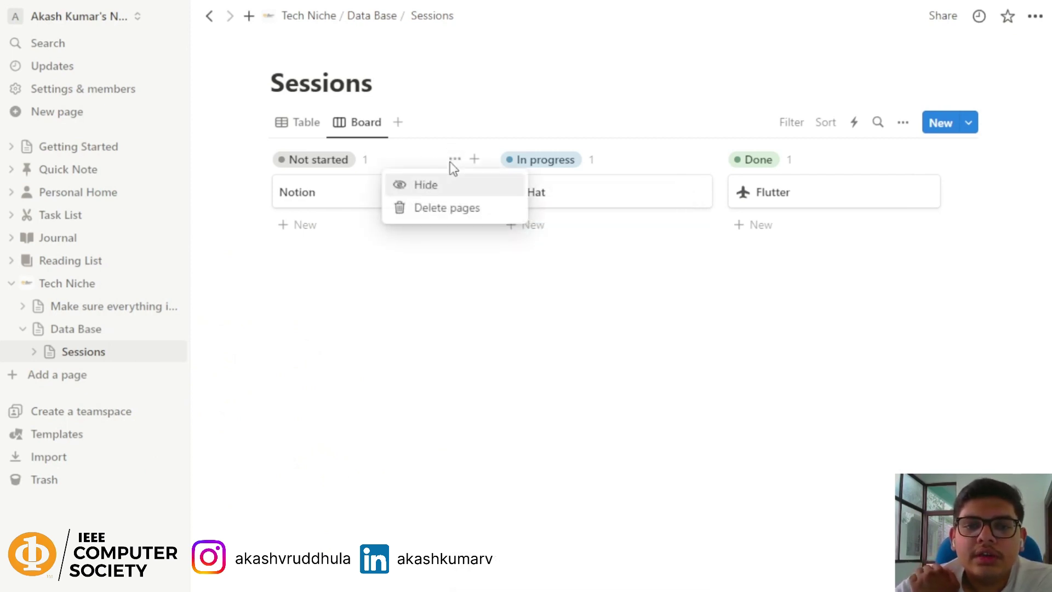
left_click(460, 326)
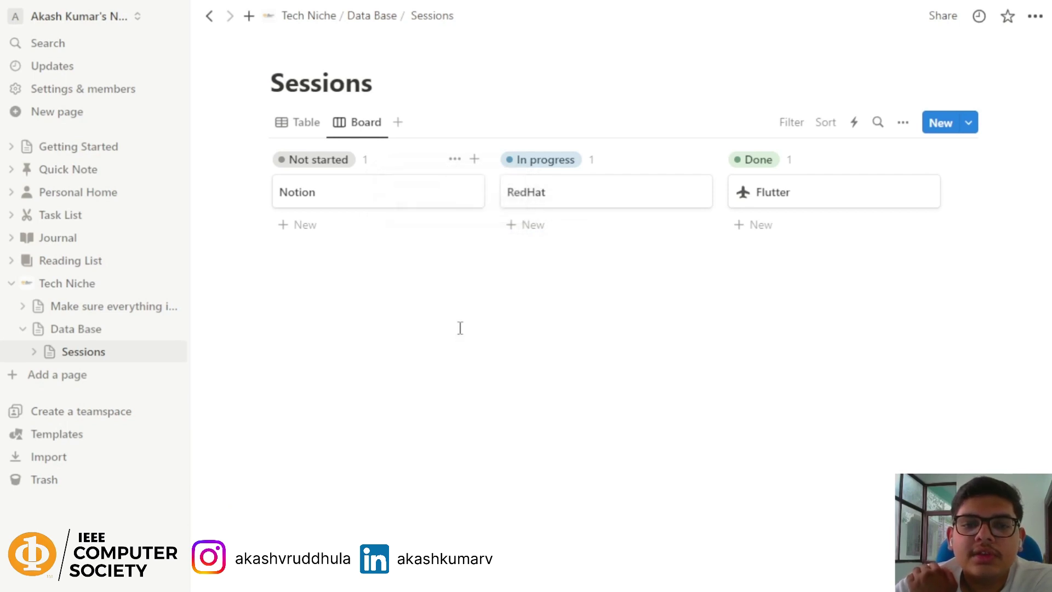
Step: Add a Timeline view to the Sessions database, shown by Date
left_click(304, 124)
left_click(398, 123)
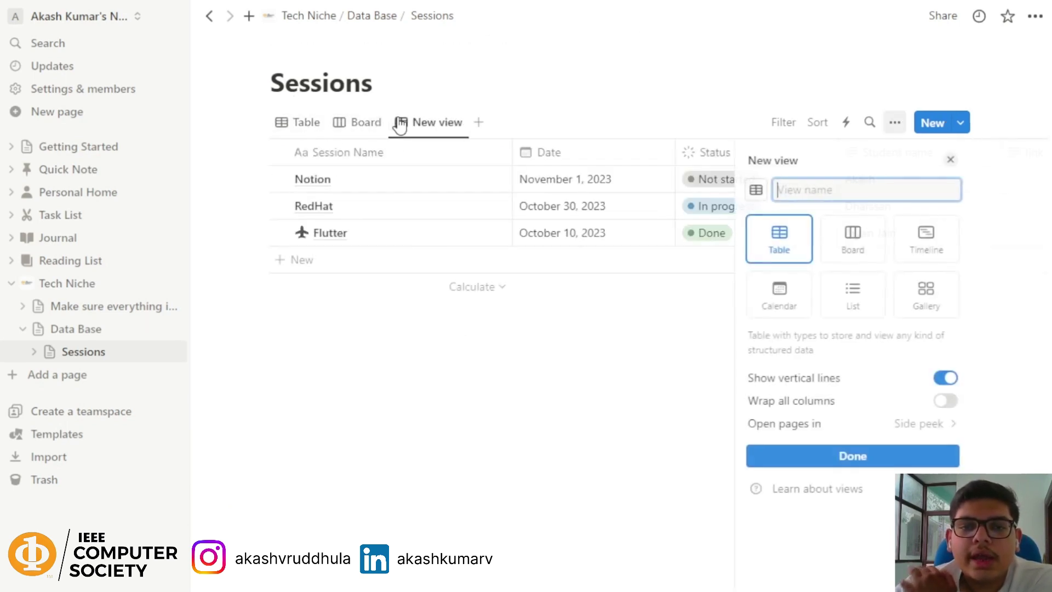
left_click(923, 240)
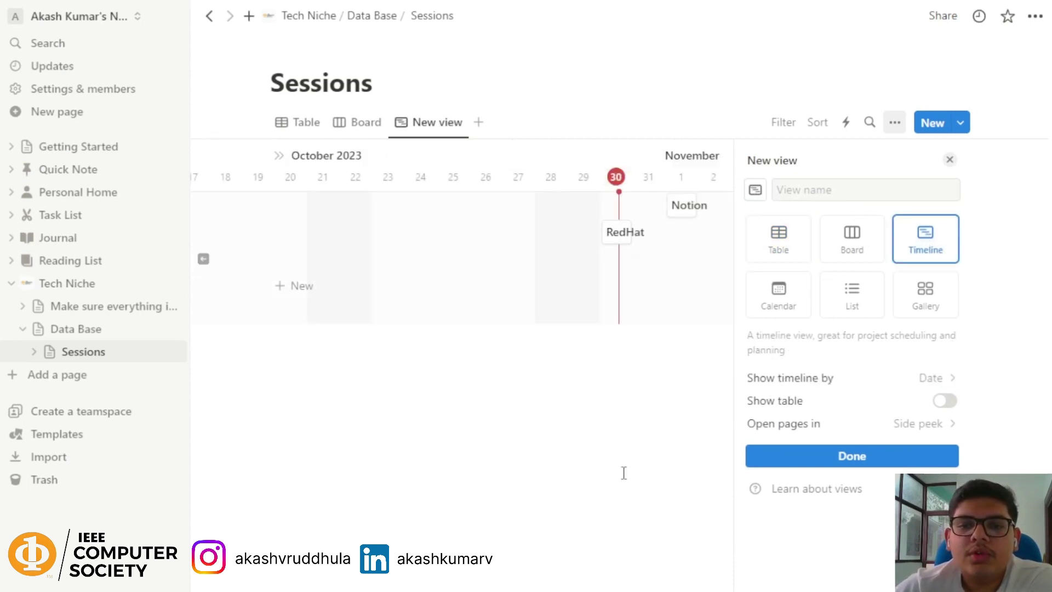
left_click(609, 416)
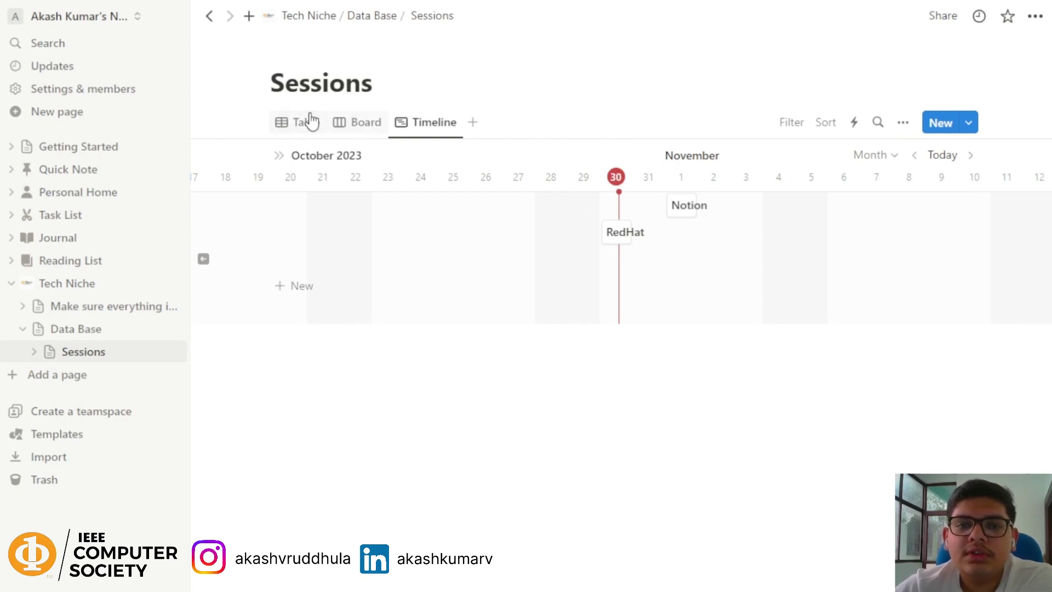
Step: Compare the Table, Board and Timeline views, bringing the Flutter and Notion sessions into view on the timeline
left_click(296, 124)
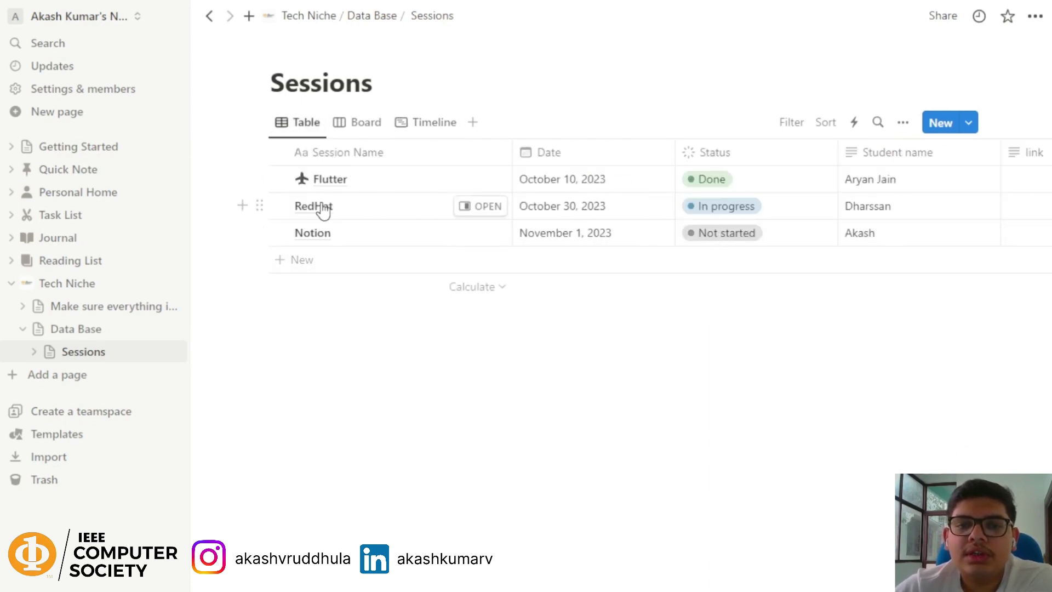
left_click(359, 123)
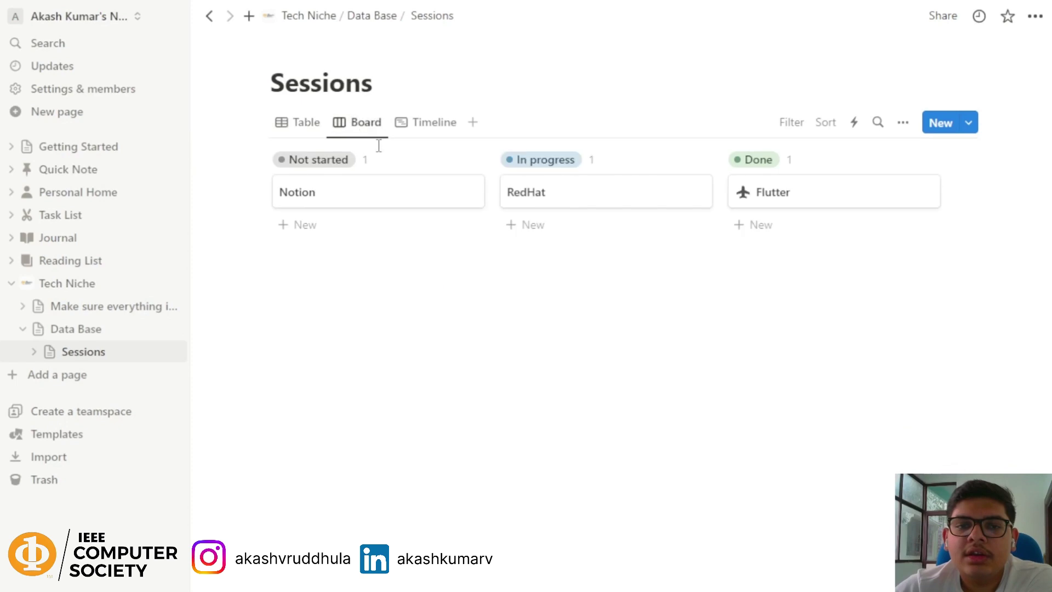
left_click(423, 122)
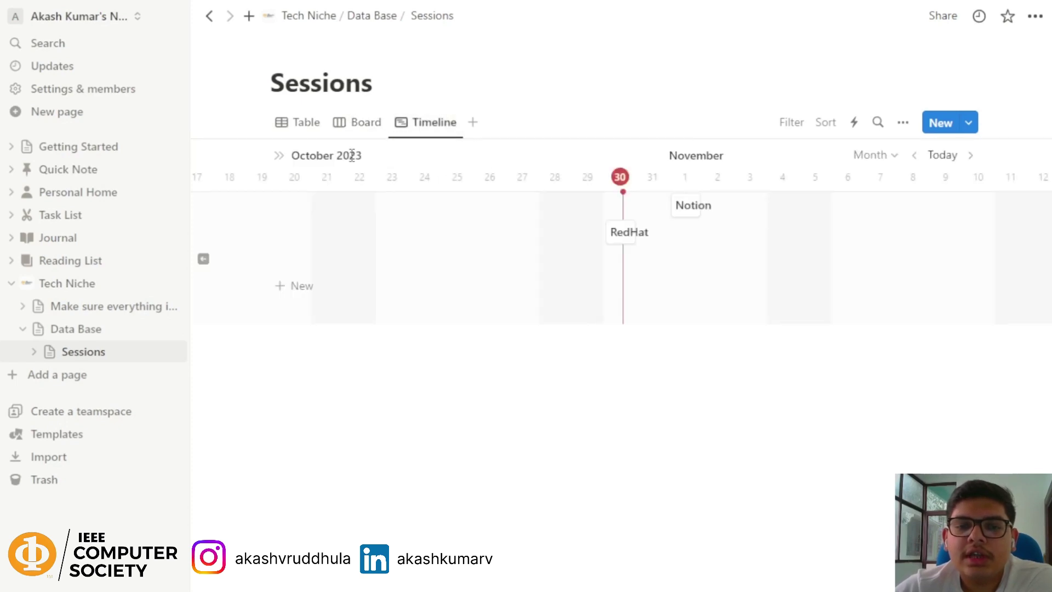
left_click(203, 260)
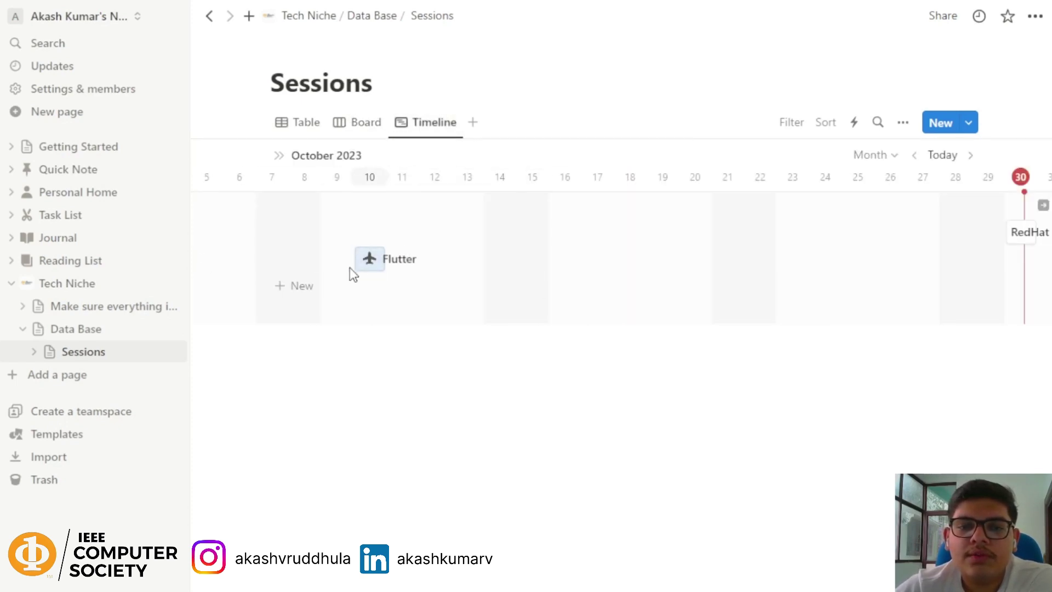
left_click(1042, 207)
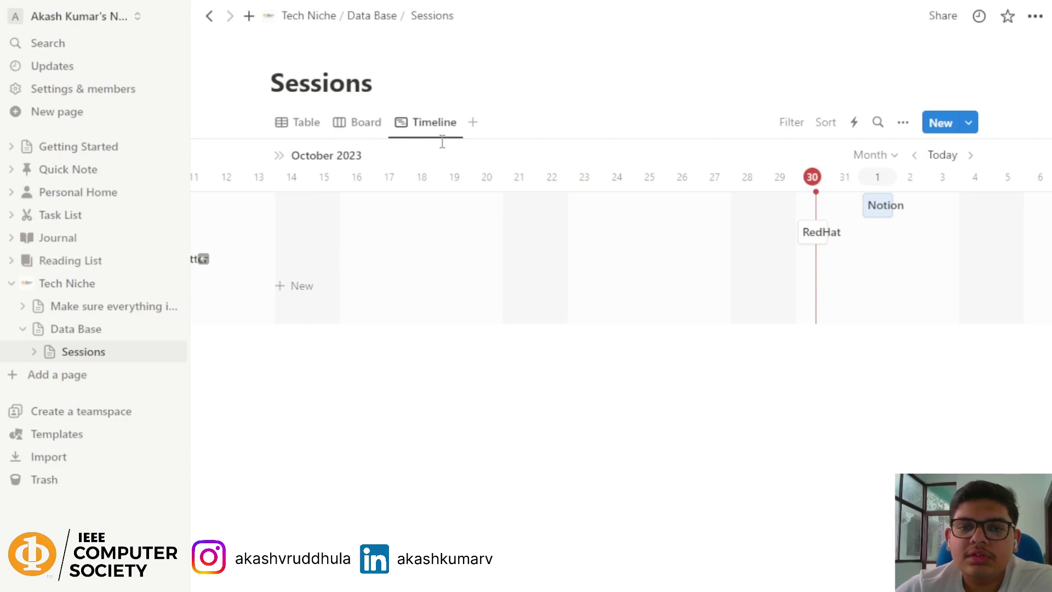
Step: Add a Calendar view by Date to the Sessions database and close its view options
left_click(472, 123)
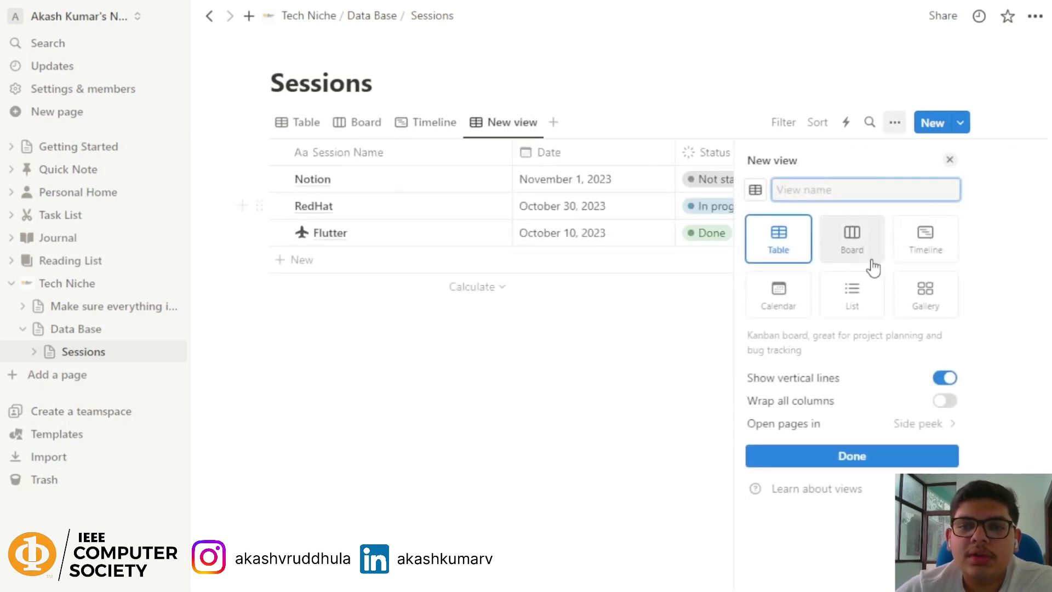
left_click(769, 298)
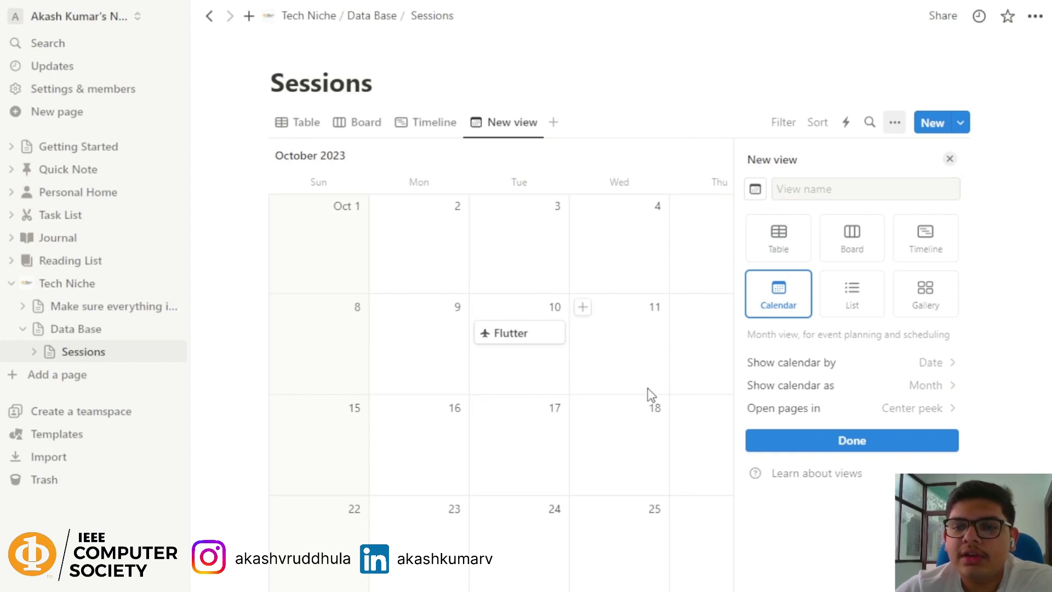
left_click(847, 446)
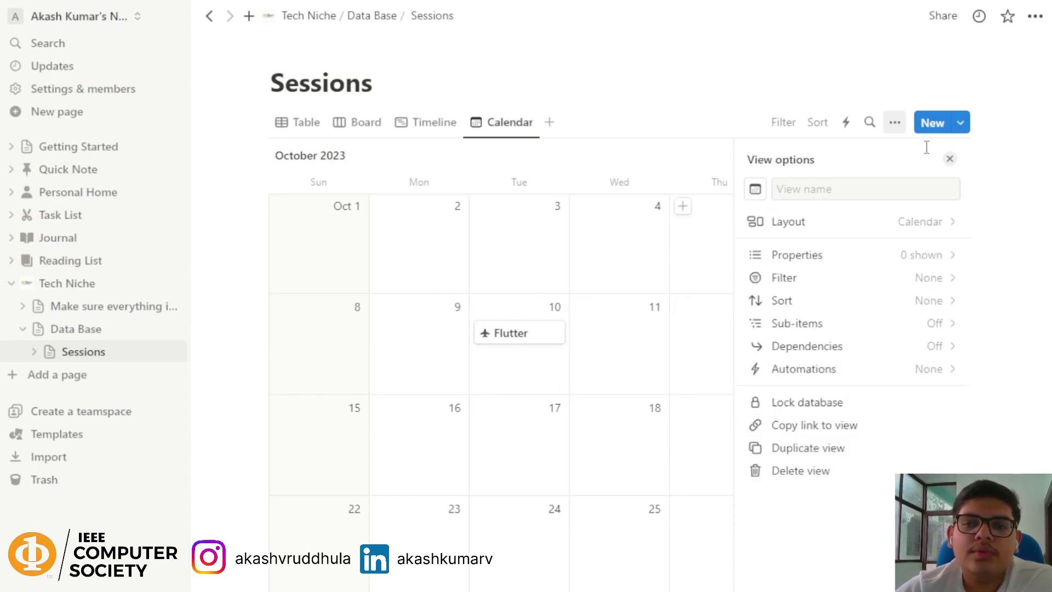
left_click(950, 160)
Step: Review the session dates in the Calendar view, and look at the Board and Table views again
scroll(531, 444, "down", 5)
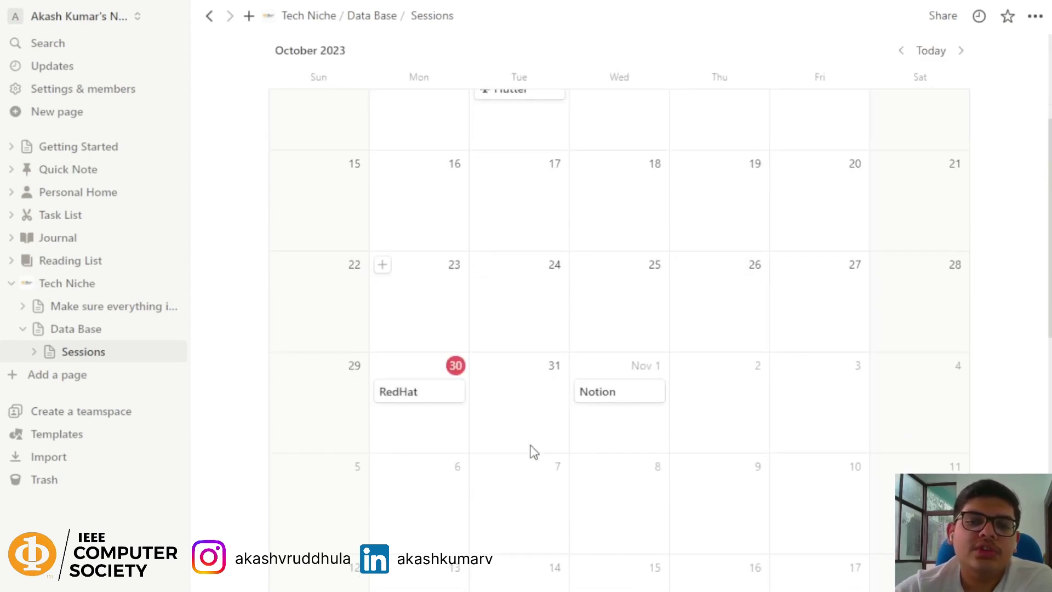
scroll(573, 438, "down", 5)
scroll(577, 471, "up", 10)
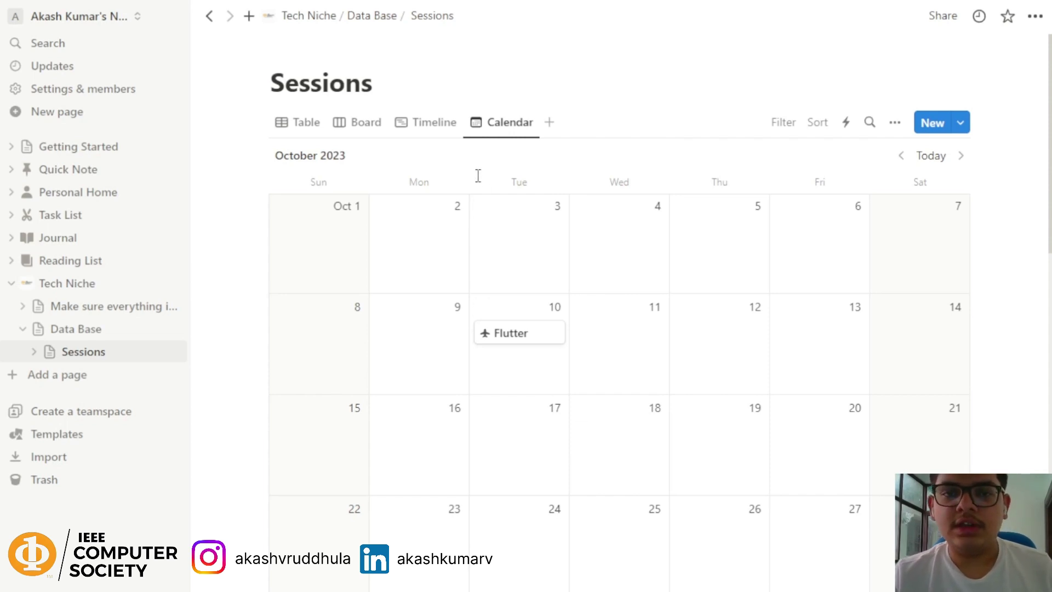
left_click(366, 123)
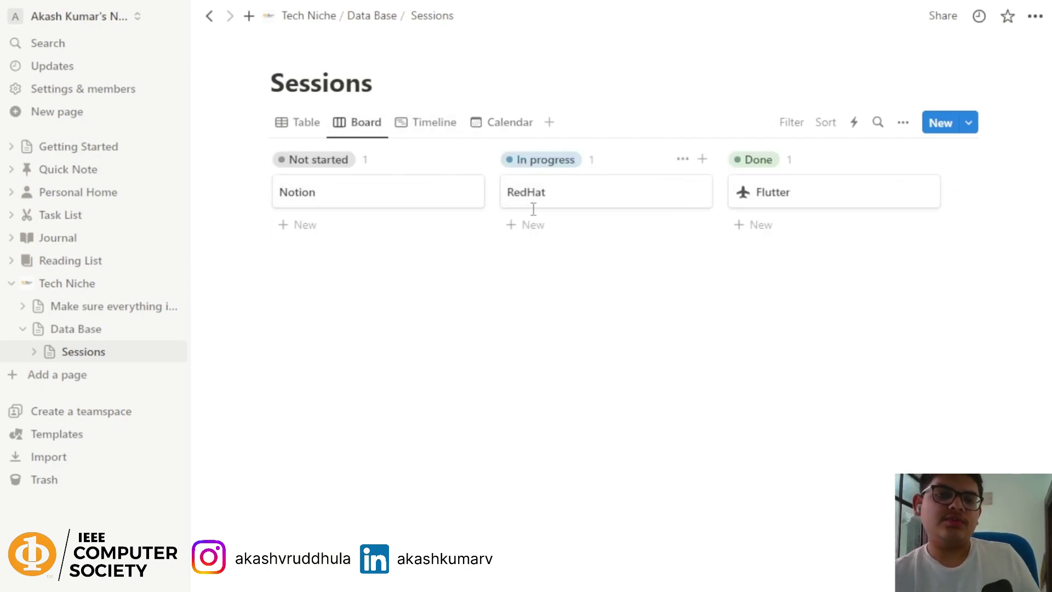
left_click(304, 124)
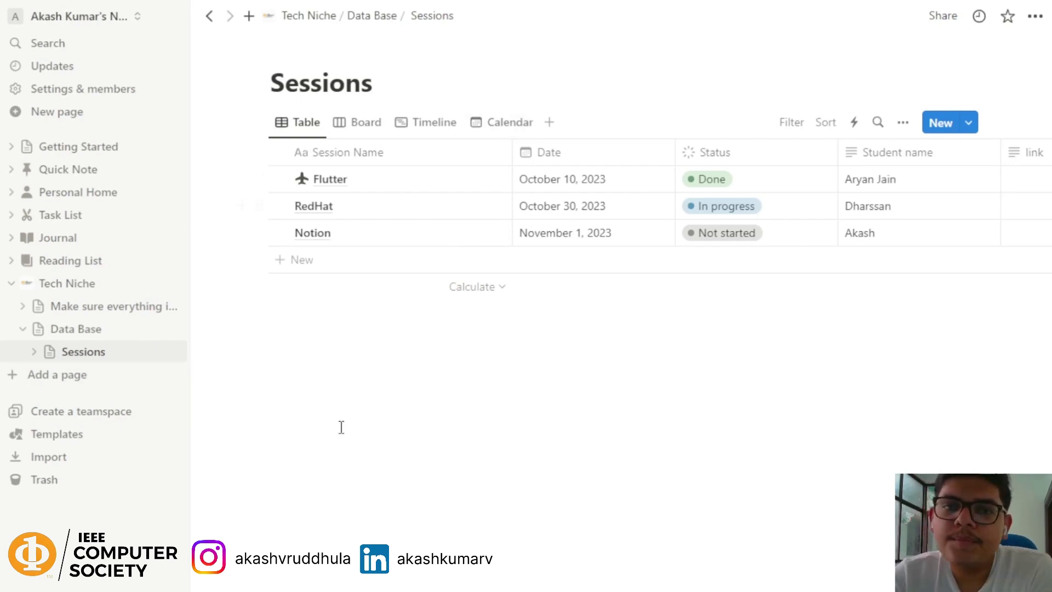
Step: Add a Heading 1 reading "Sync" below the Data Base link on the Tech Niche page
left_click(62, 305)
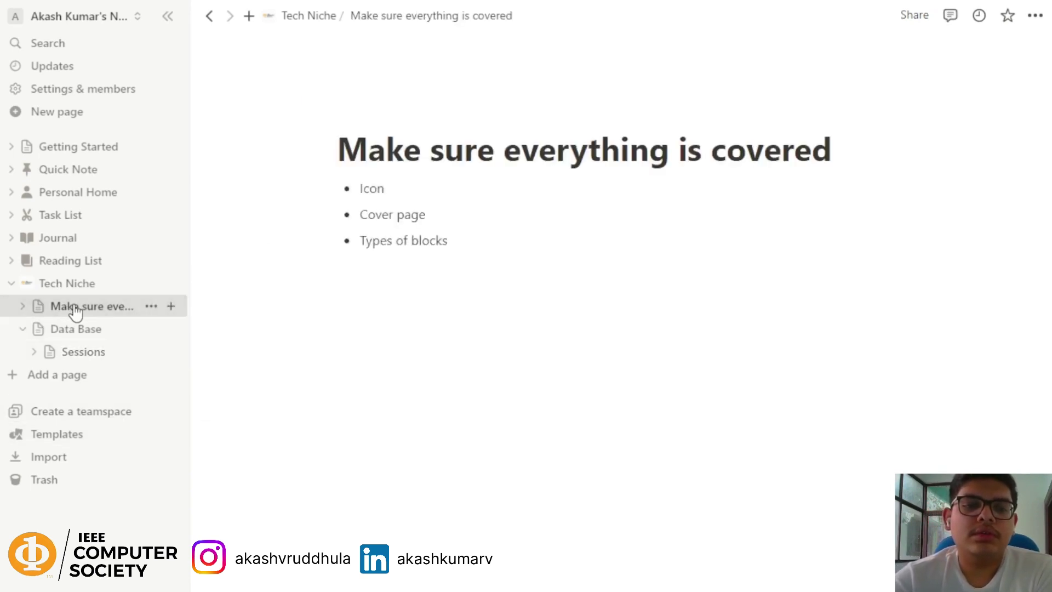
left_click(56, 284)
scroll(228, 326, "down", 8)
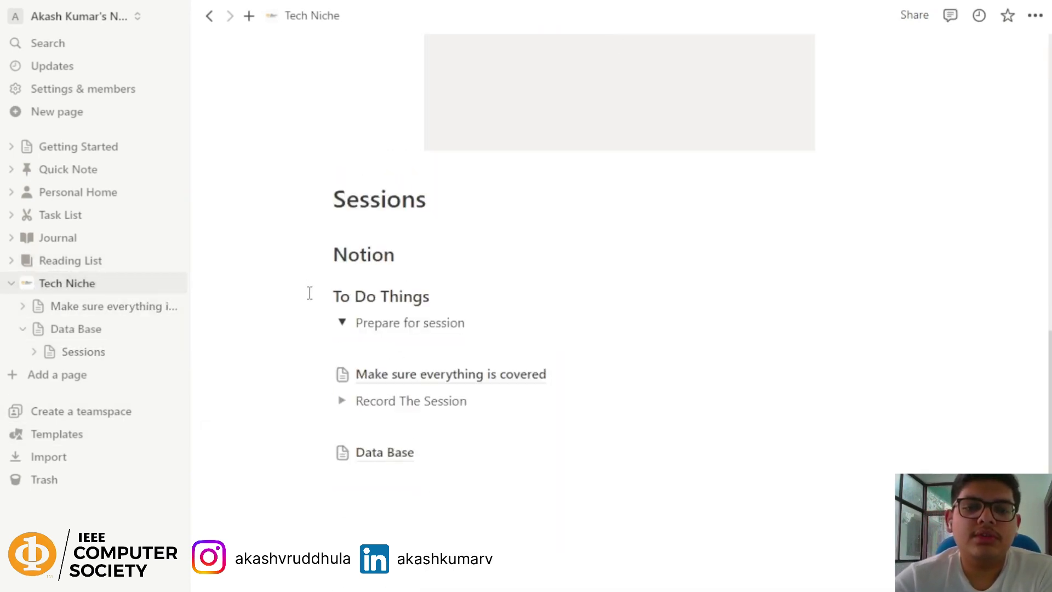
left_click(371, 492)
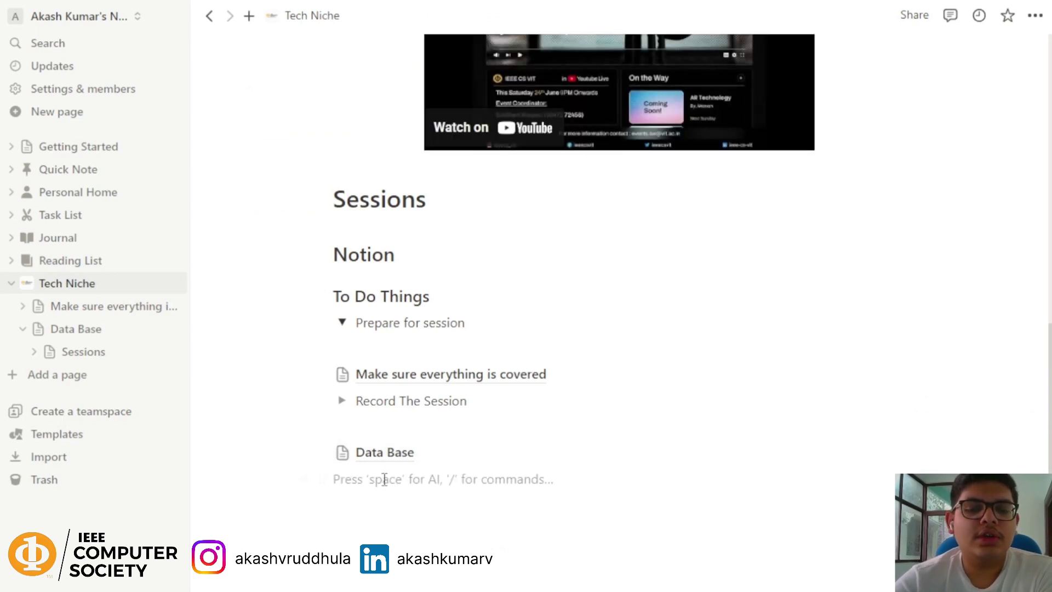
key("Return")
type("/")
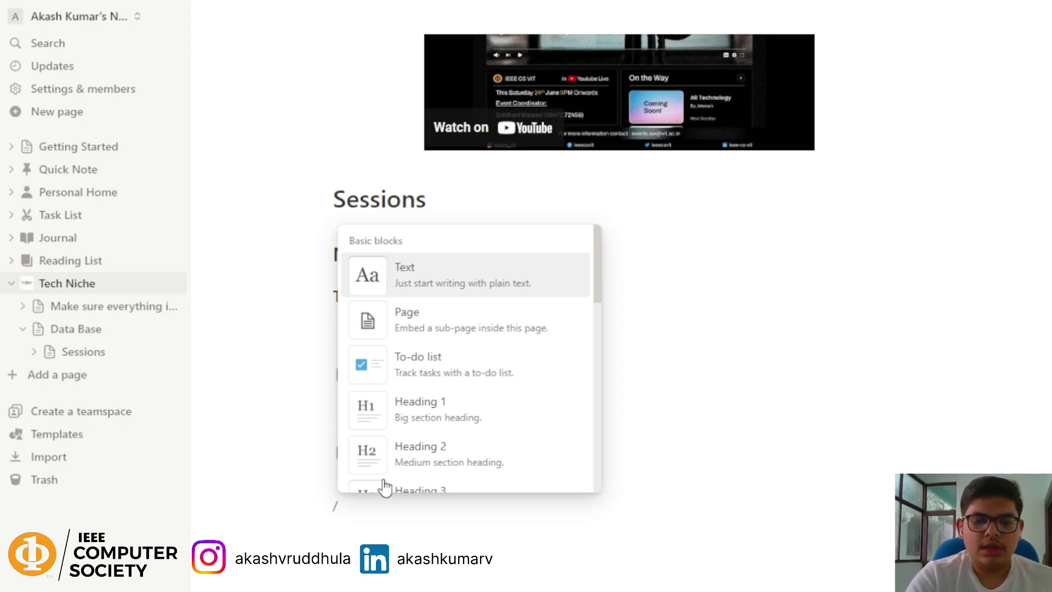
type("B")
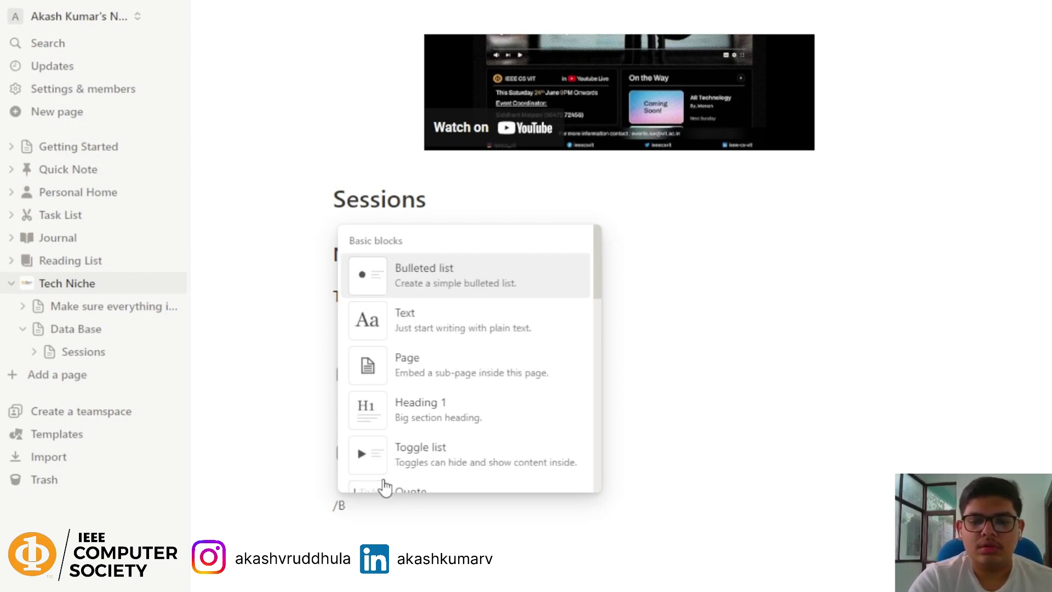
key("BackSpace")
left_click(398, 405)
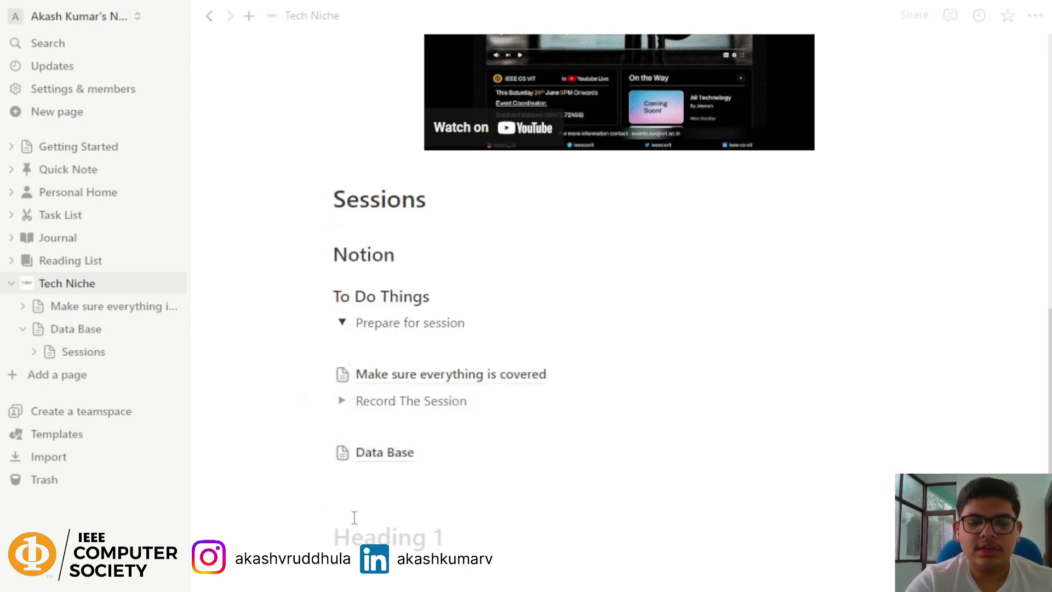
type("Sync")
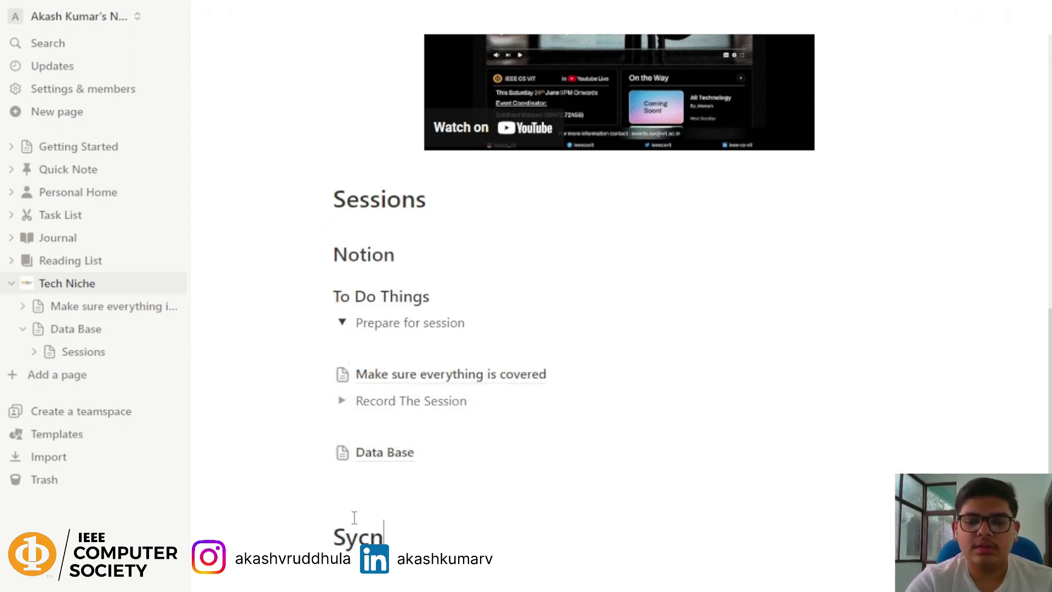
key("Return")
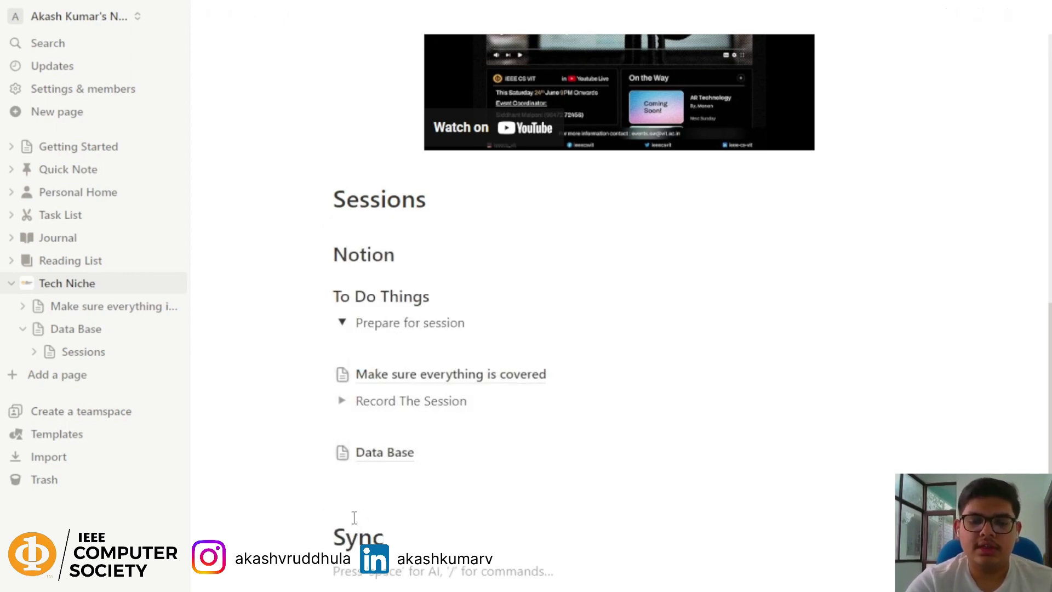
Step: Insert a simple table below the Sync heading and reduce it to one row with two columns
scroll(354, 517, "down", 2)
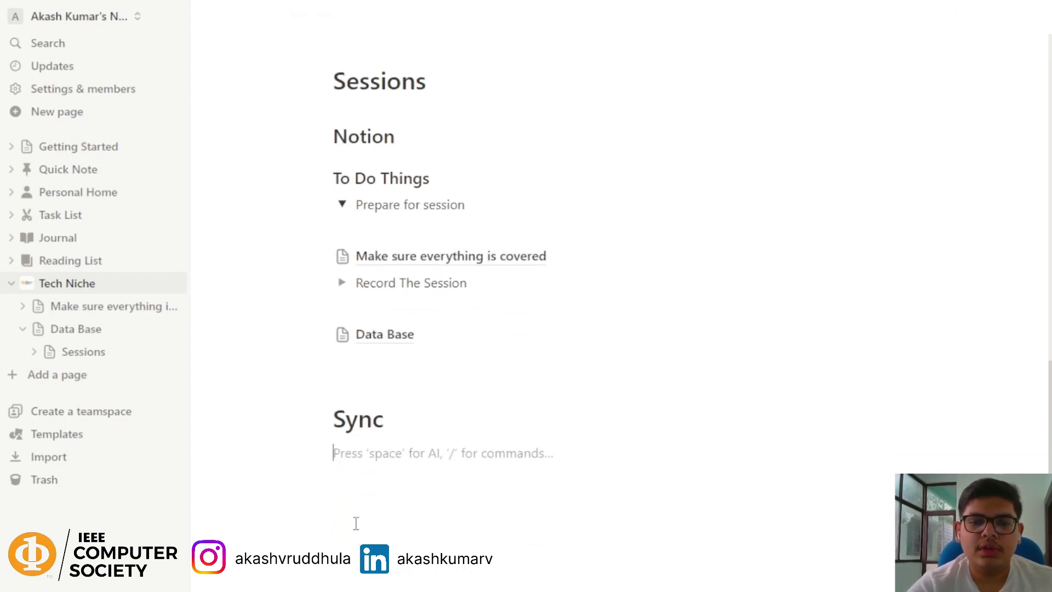
type("/ta")
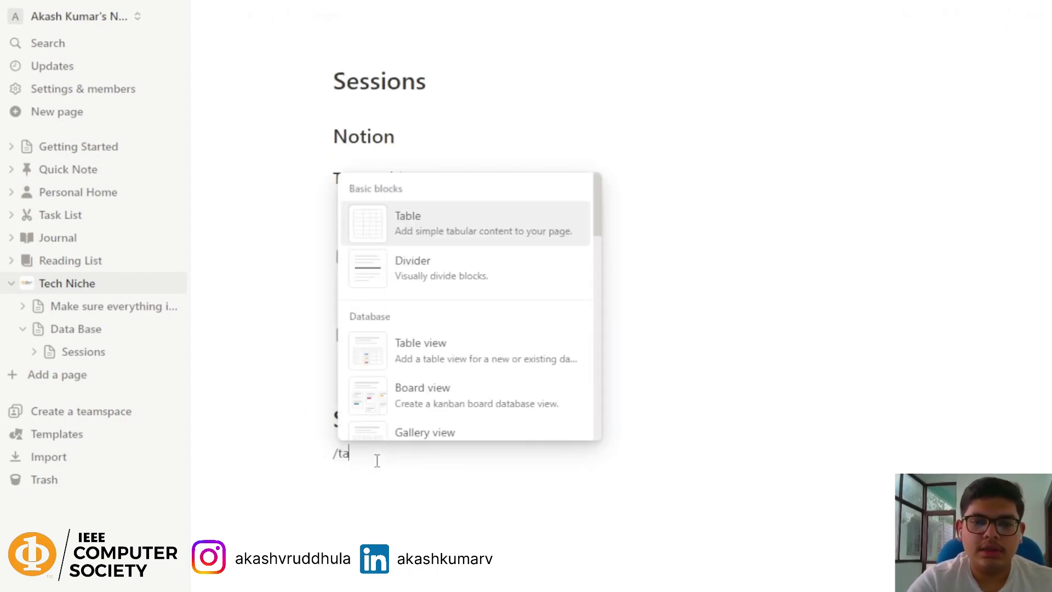
key("Return")
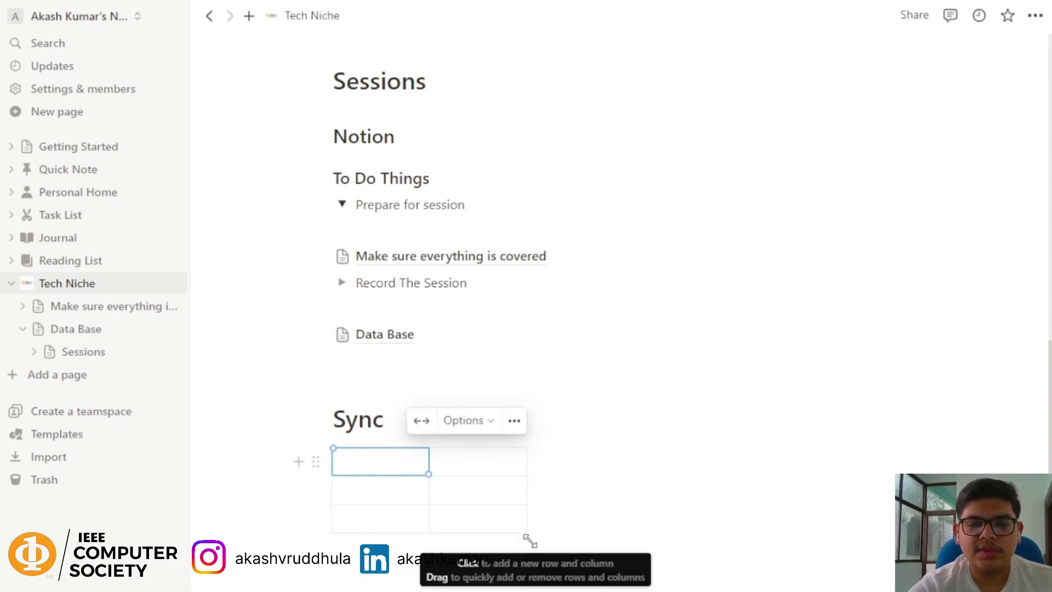
left_click_drag(530, 540, 506, 490)
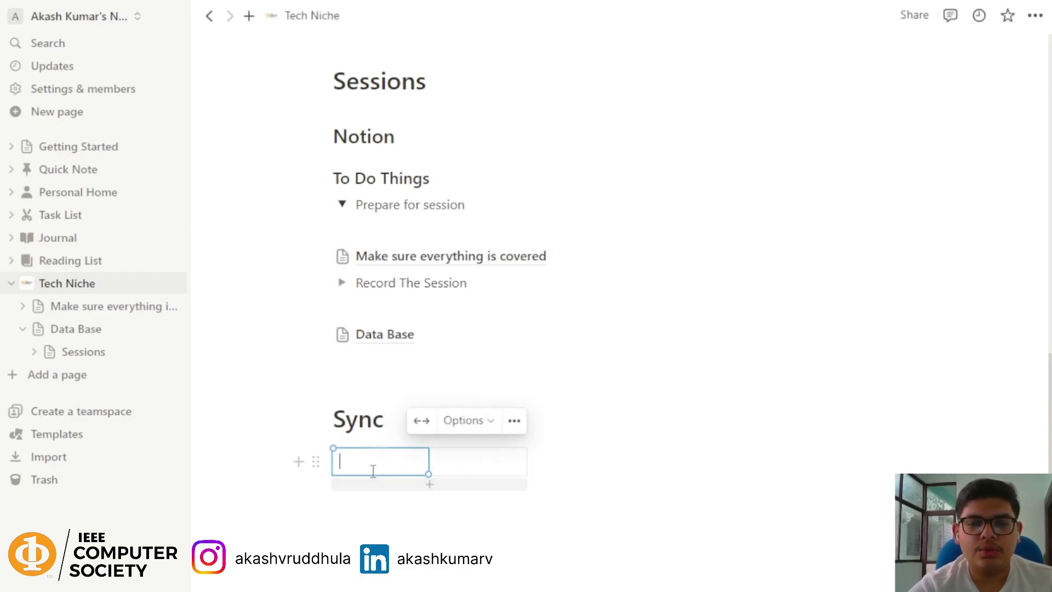
Step: Enter Notion and the presenter's first name in the table's two cells, and duplicate the Sync heading
type("Notion")
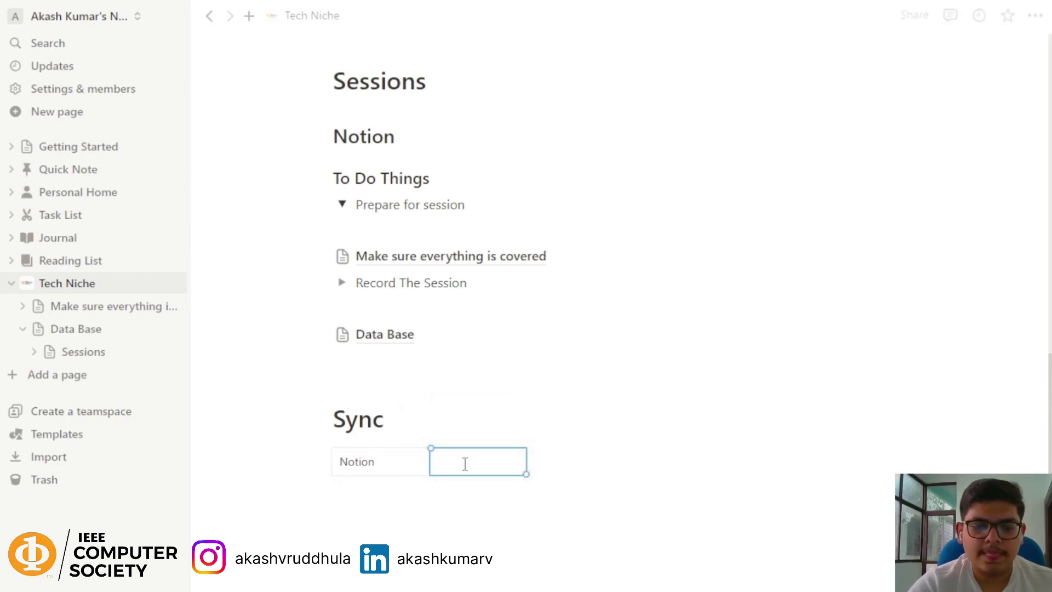
type("Akash")
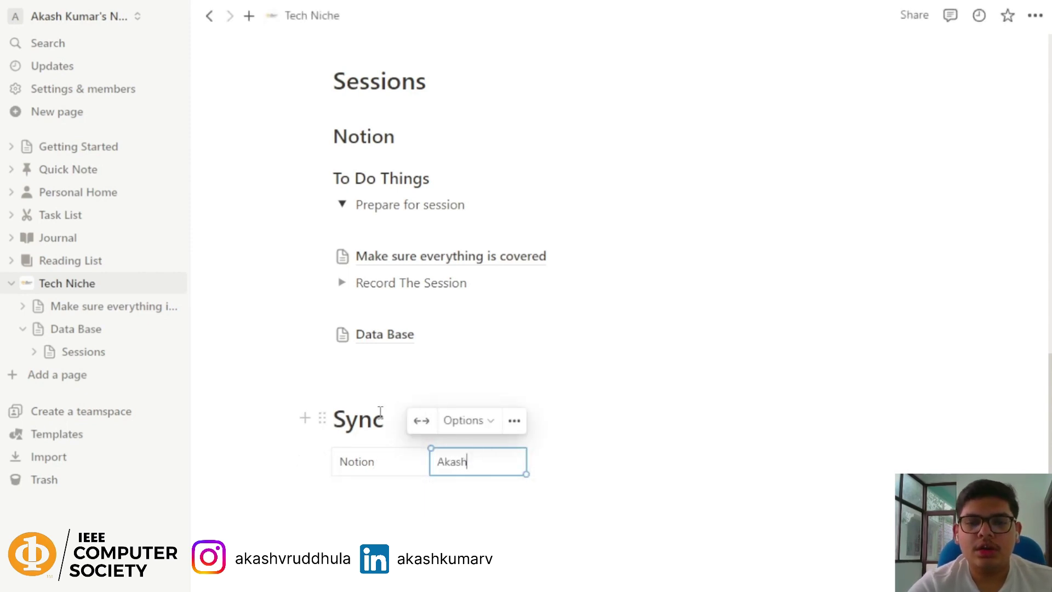
left_click(363, 414)
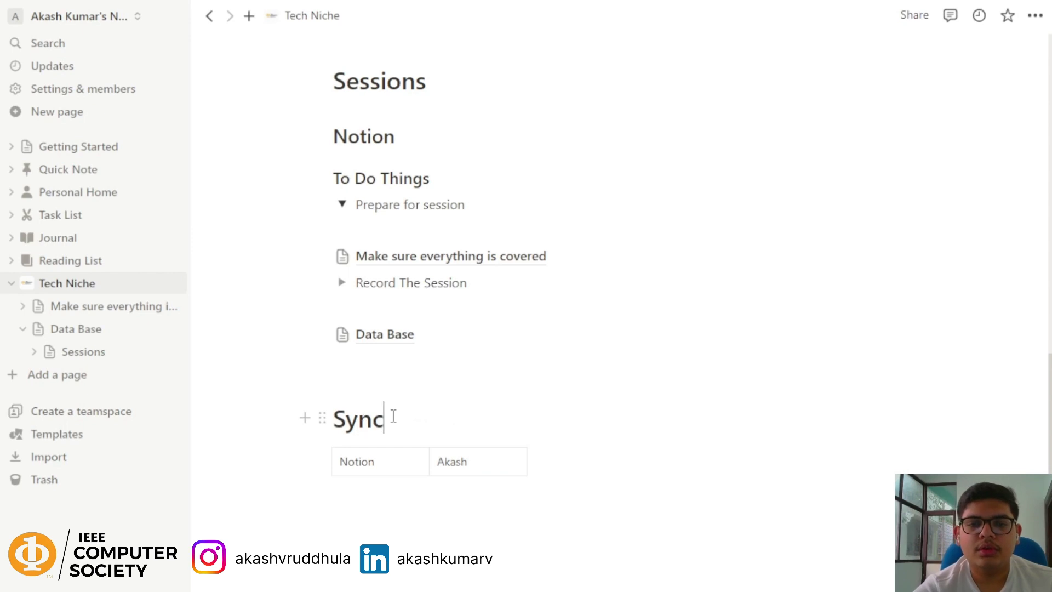
left_click(322, 419)
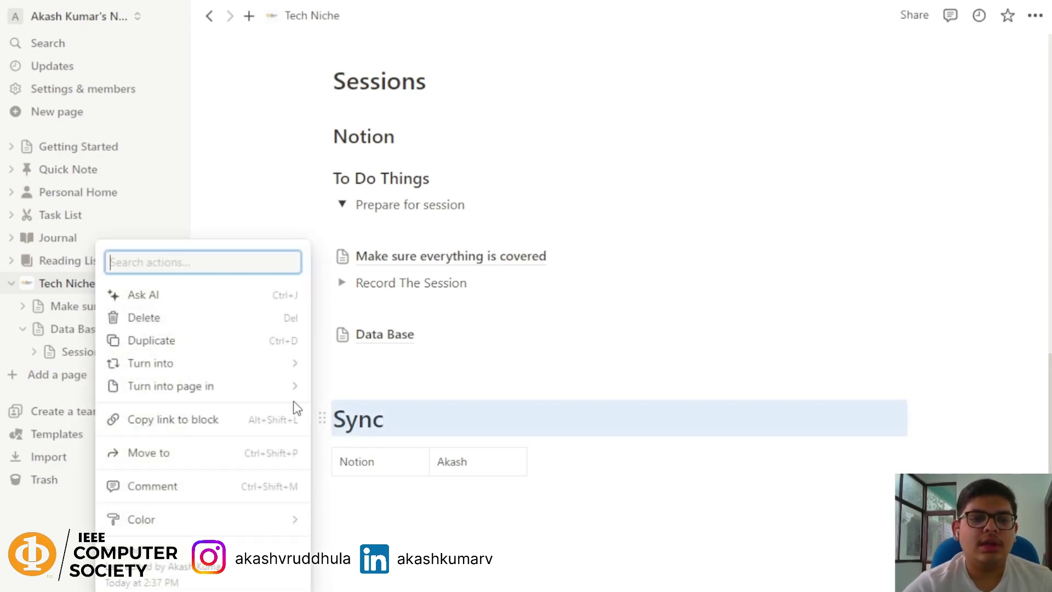
left_click(211, 347)
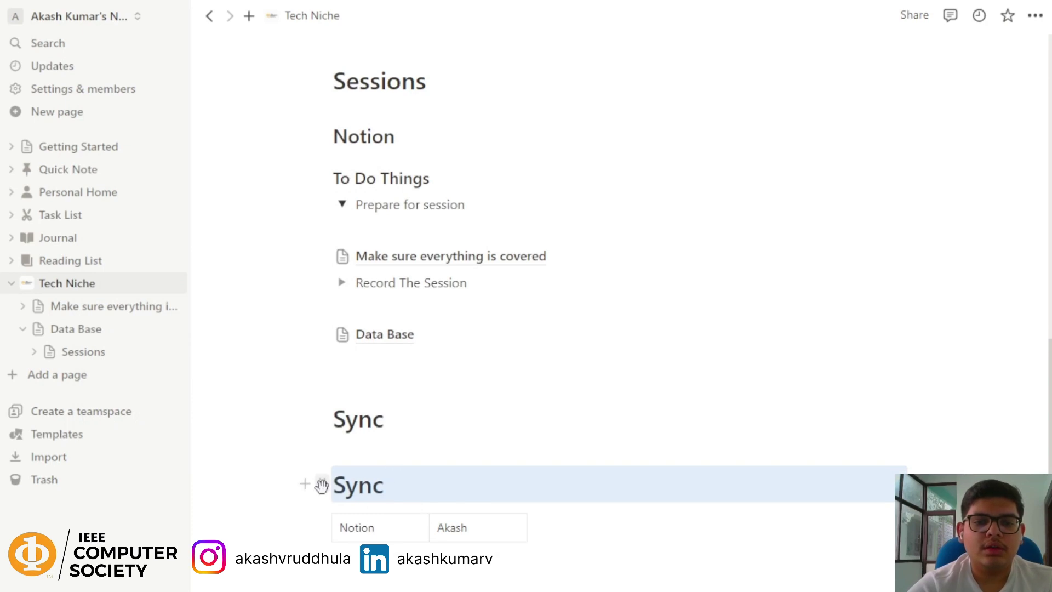
left_click(322, 486)
mouse_move(272, 422)
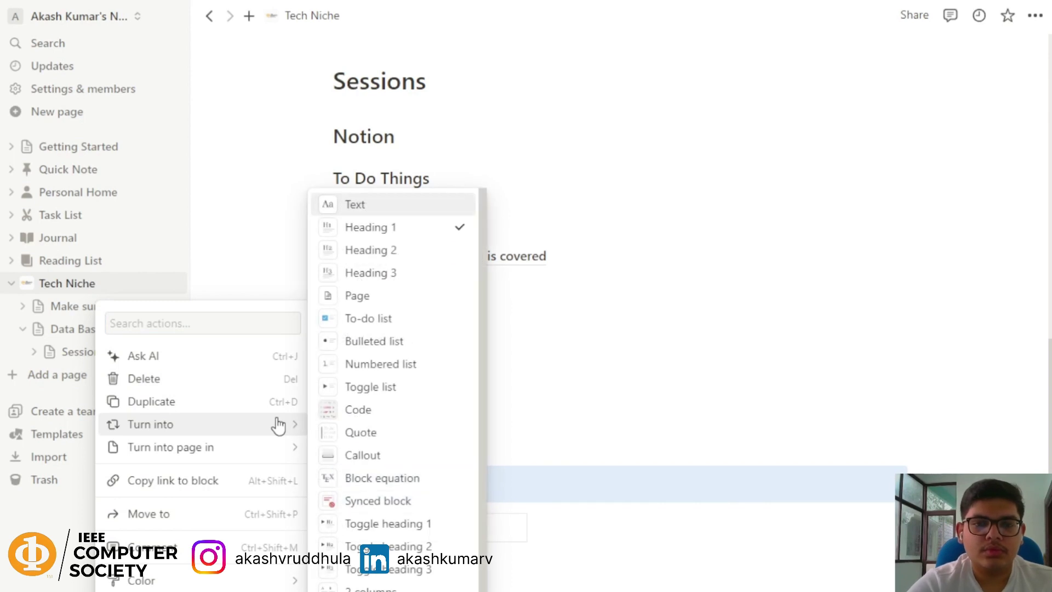
mouse_move(250, 447)
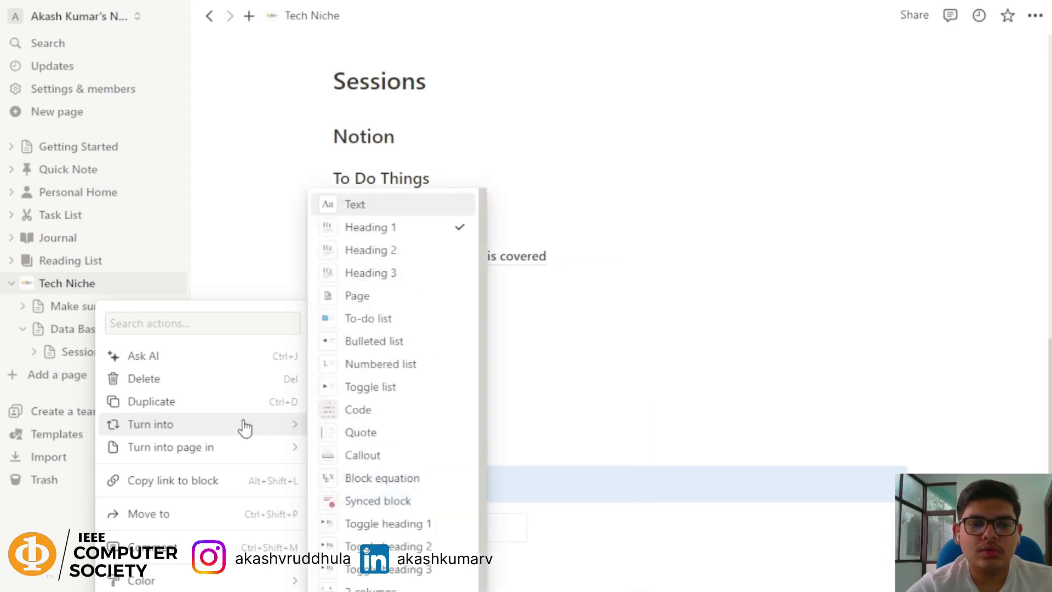
key("Escape")
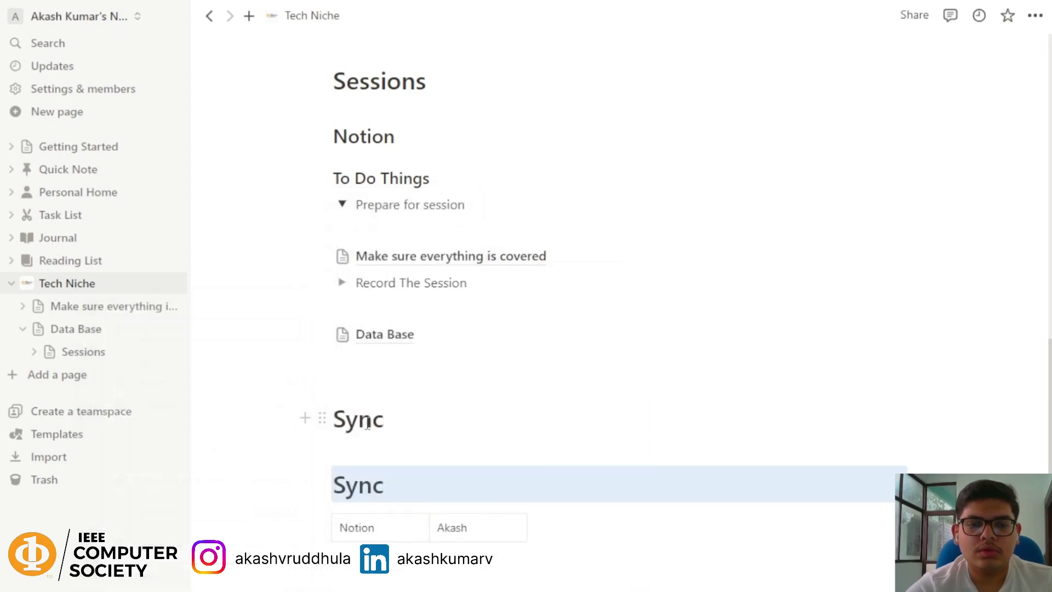
left_click(321, 420)
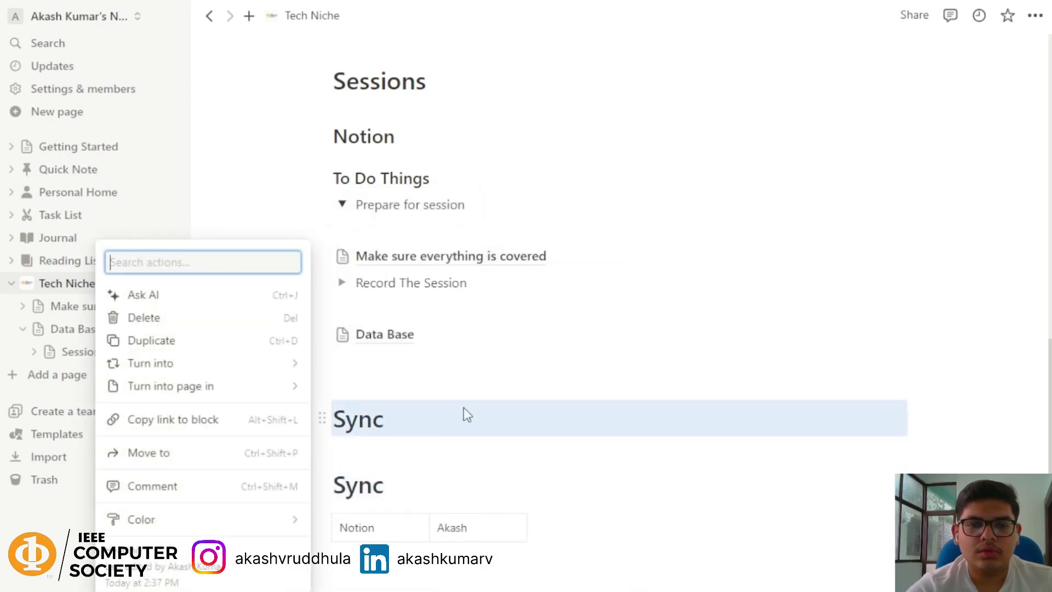
key("Escape")
Step: Insert a synced block directly below the first Sync heading
left_click(305, 419)
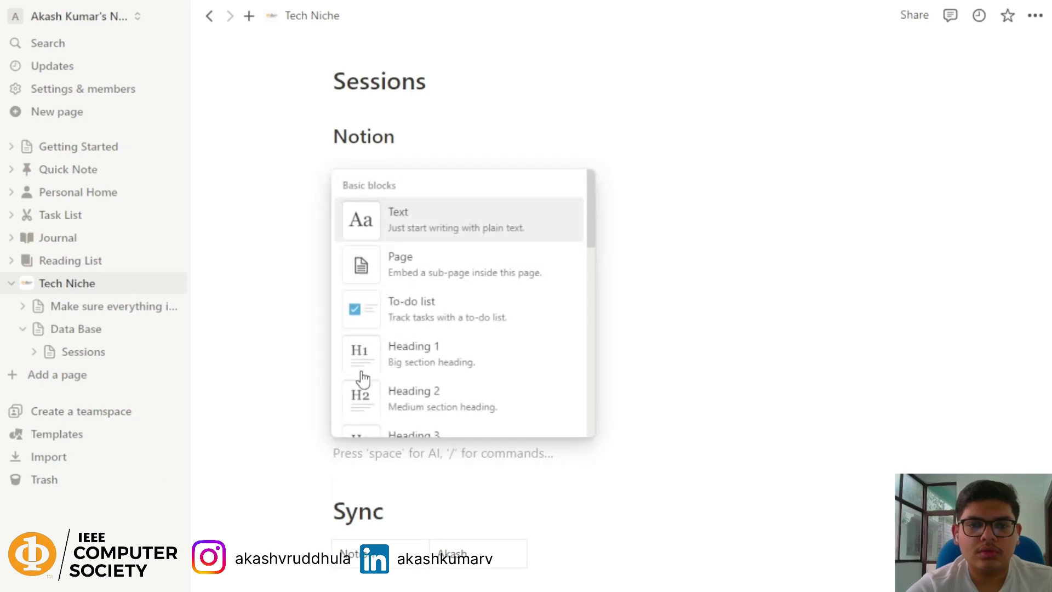
type("syn")
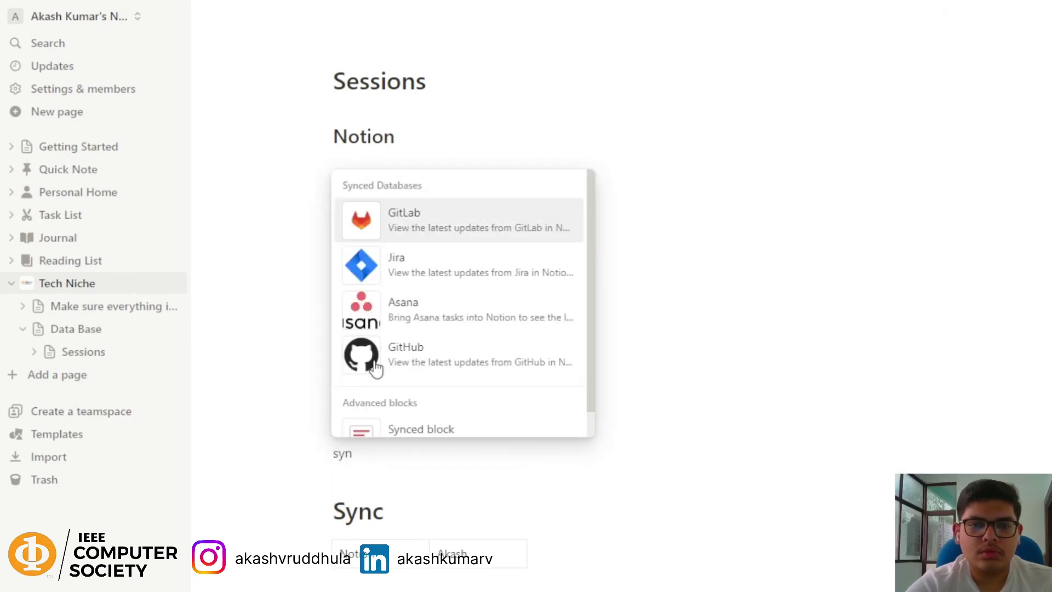
type("c")
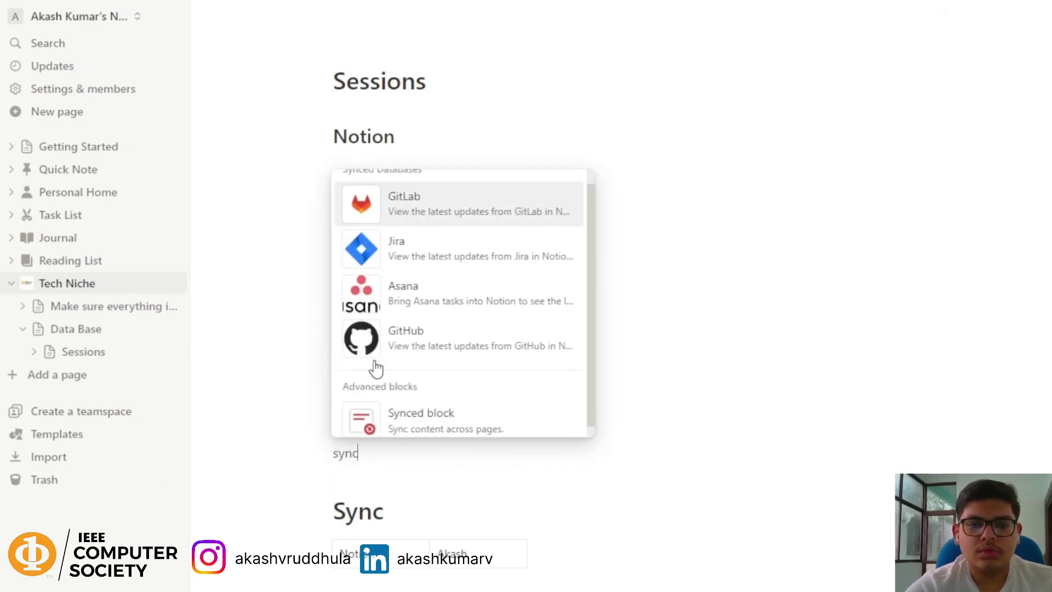
left_click(434, 407)
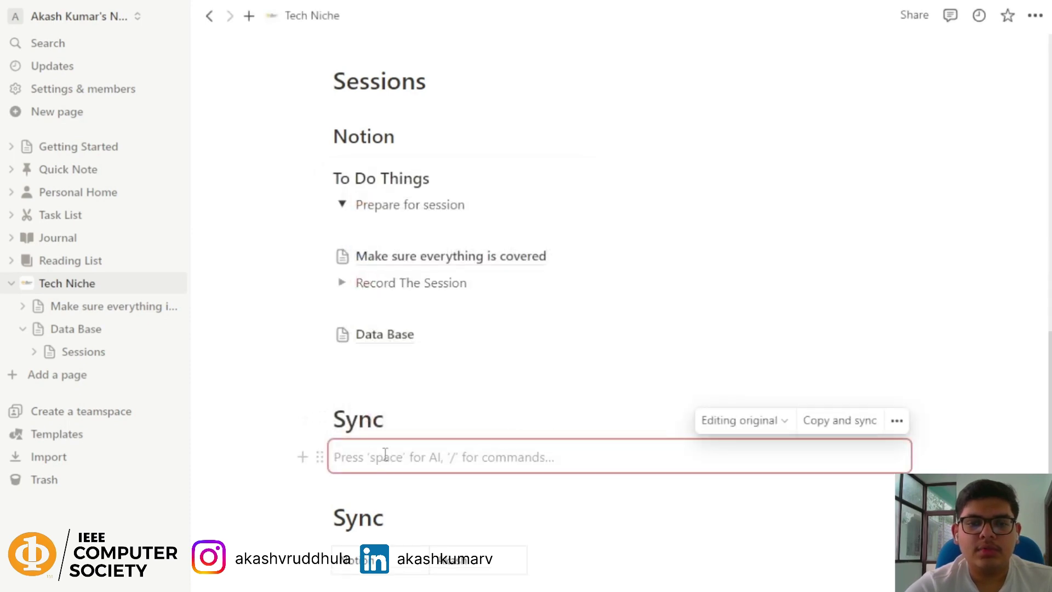
Step: Move the second Sync heading and the table below it into the synced block
left_click_drag(321, 518, 356, 455)
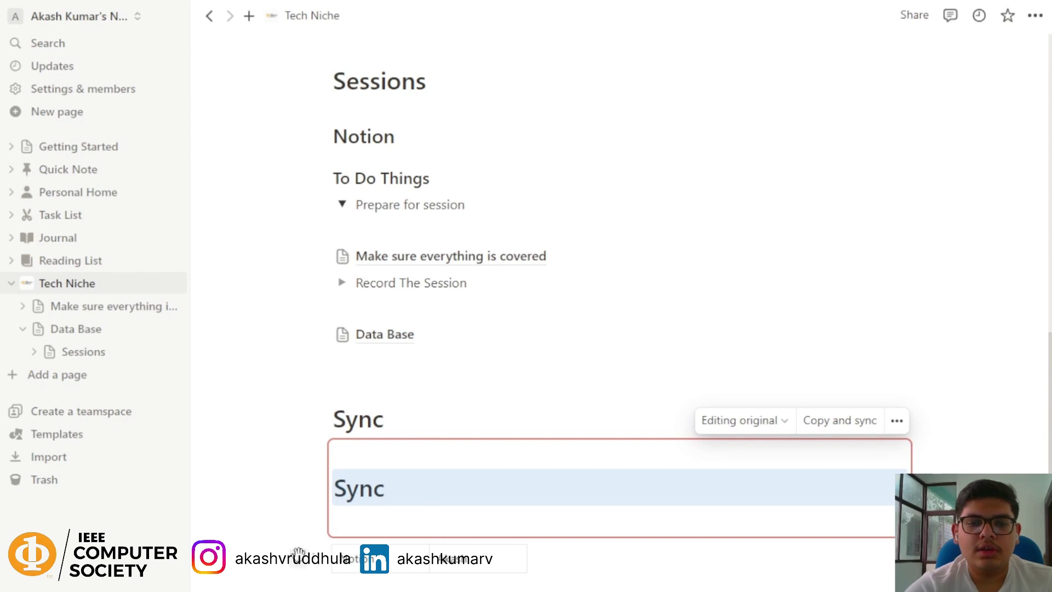
left_click_drag(302, 556, 349, 517)
left_click(430, 373)
scroll(427, 383, "down", 3)
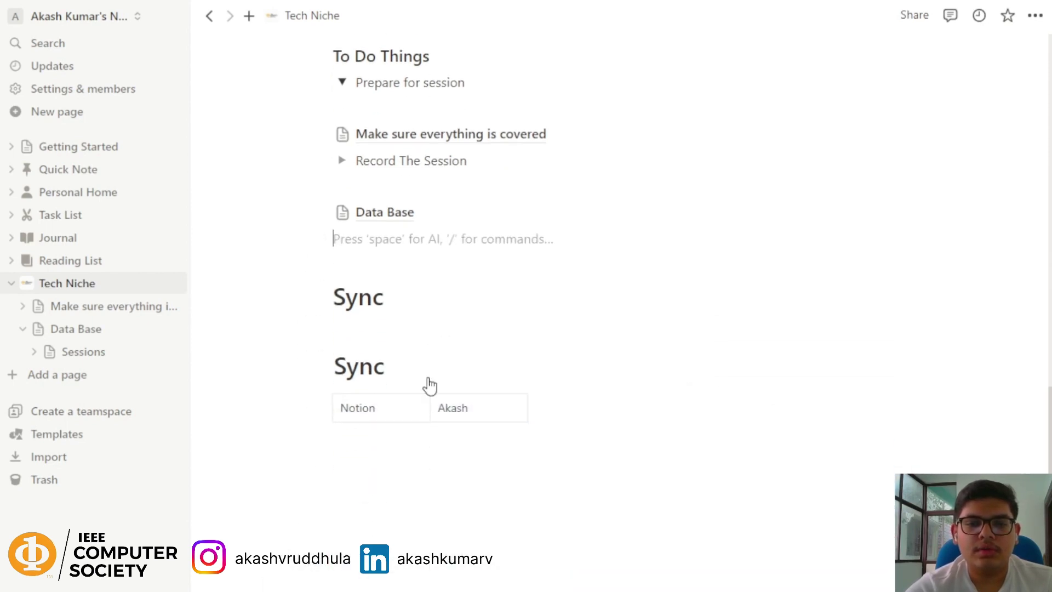
scroll(428, 398, "up", 2)
scroll(453, 425, "down", 2)
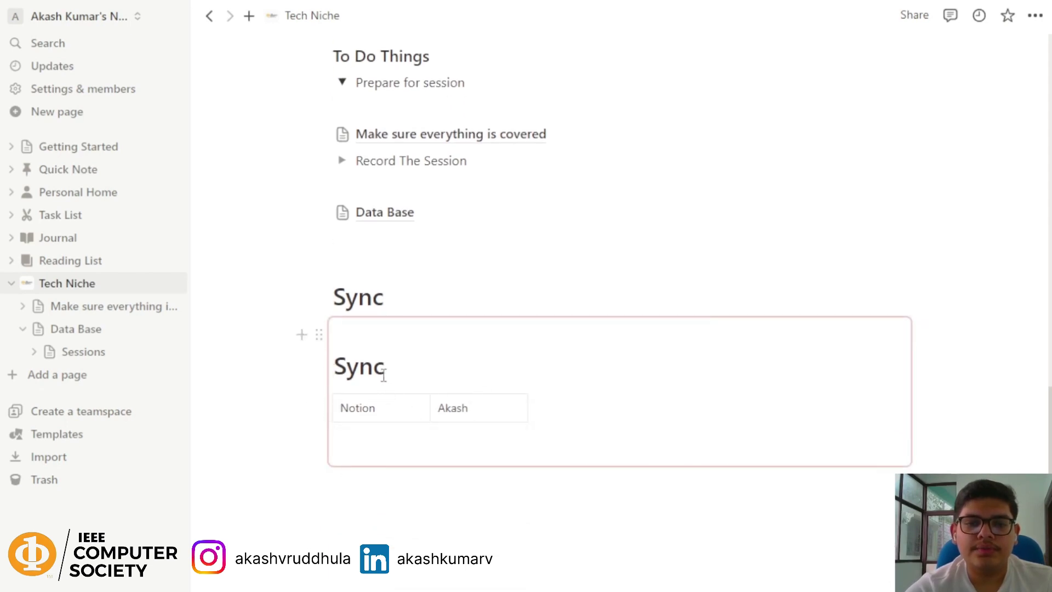
Step: Widen the table to the full width of the synced block, and copy the block for syncing
left_click(412, 420)
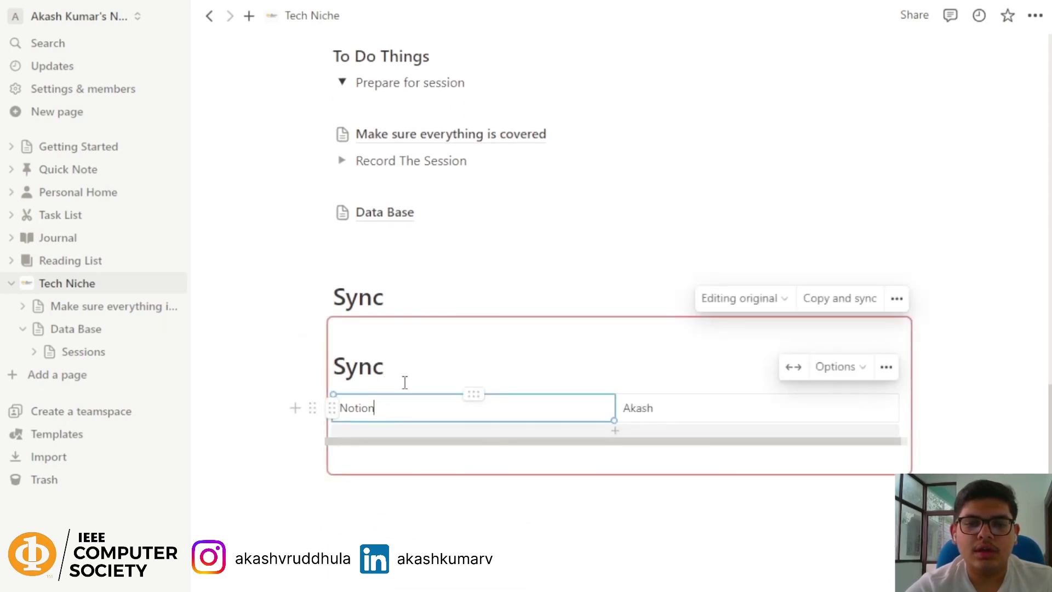
scroll(406, 357, "up", 3)
scroll(503, 391, "down", 2)
left_click(503, 391)
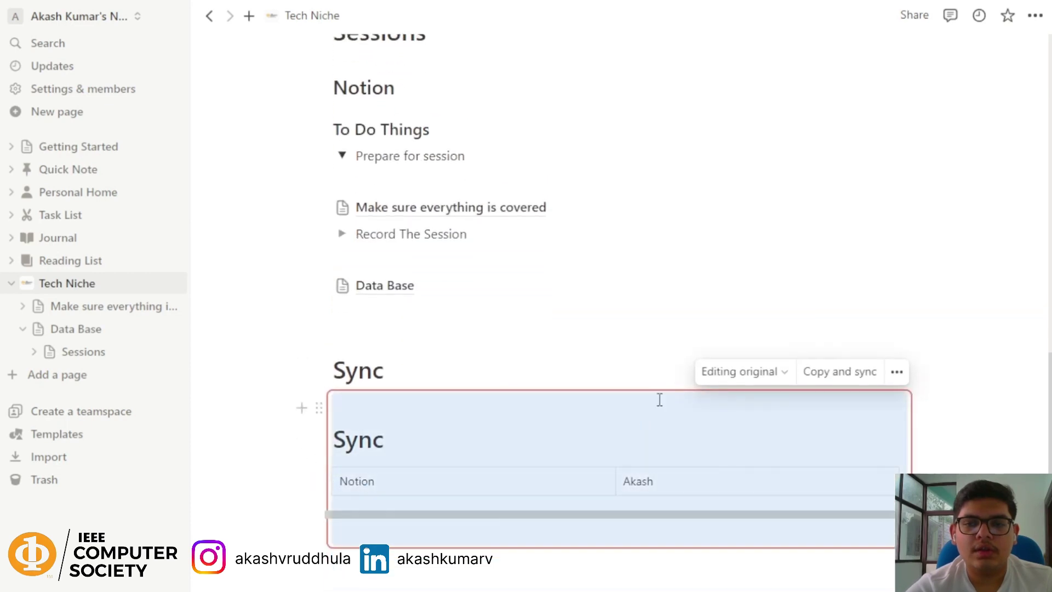
left_click(835, 372)
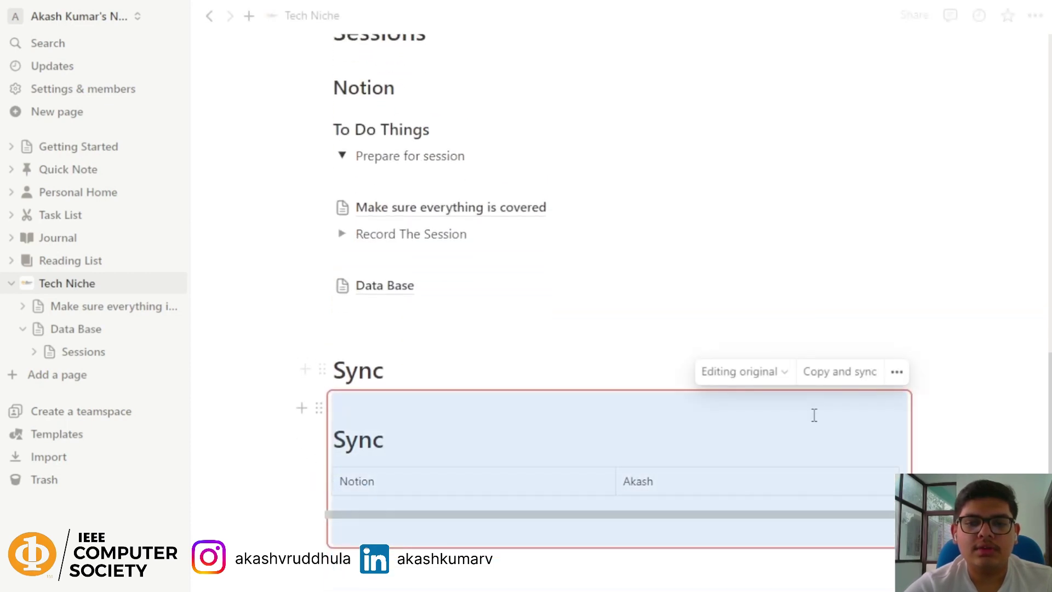
scroll(315, 494, "down", 2)
scroll(294, 479, "up", 2)
scroll(294, 479, "down", 1)
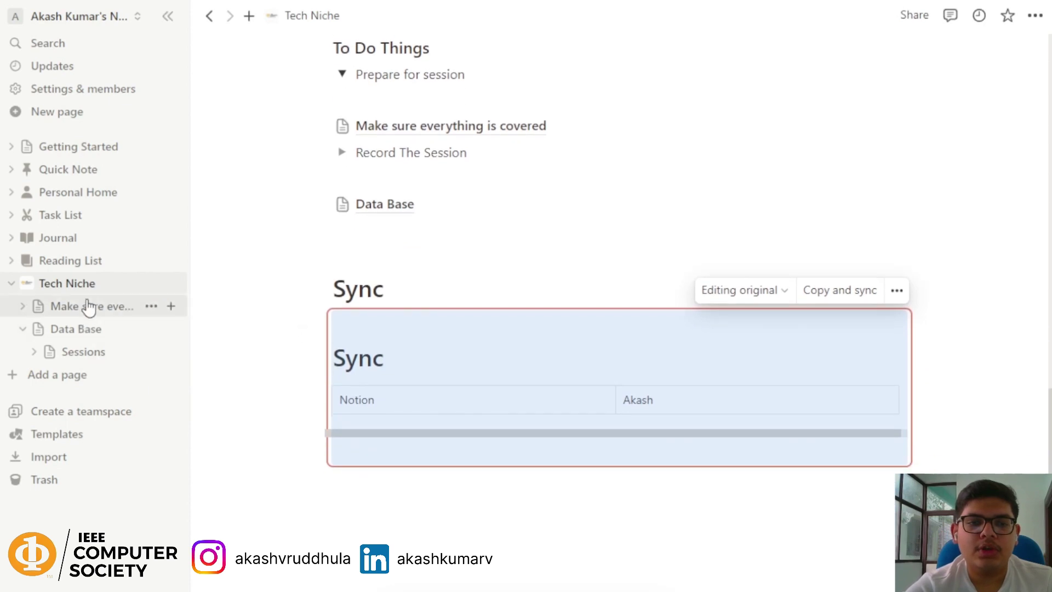
Step: Paste the synced block below the Types of blocks bullet on the Make sure everything is covered page
left_click(85, 332)
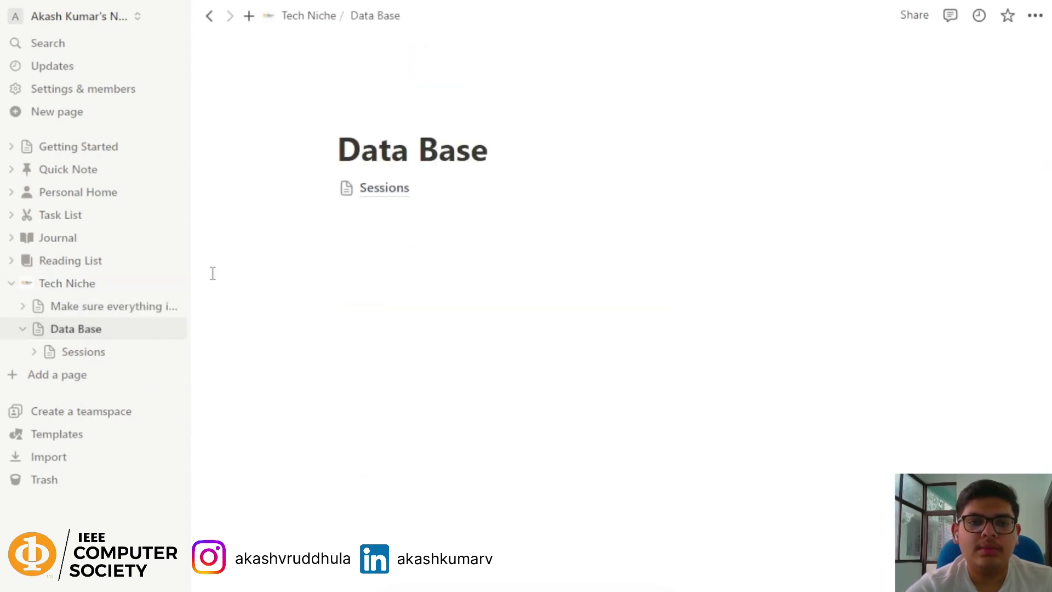
left_click(94, 305)
left_click(352, 298)
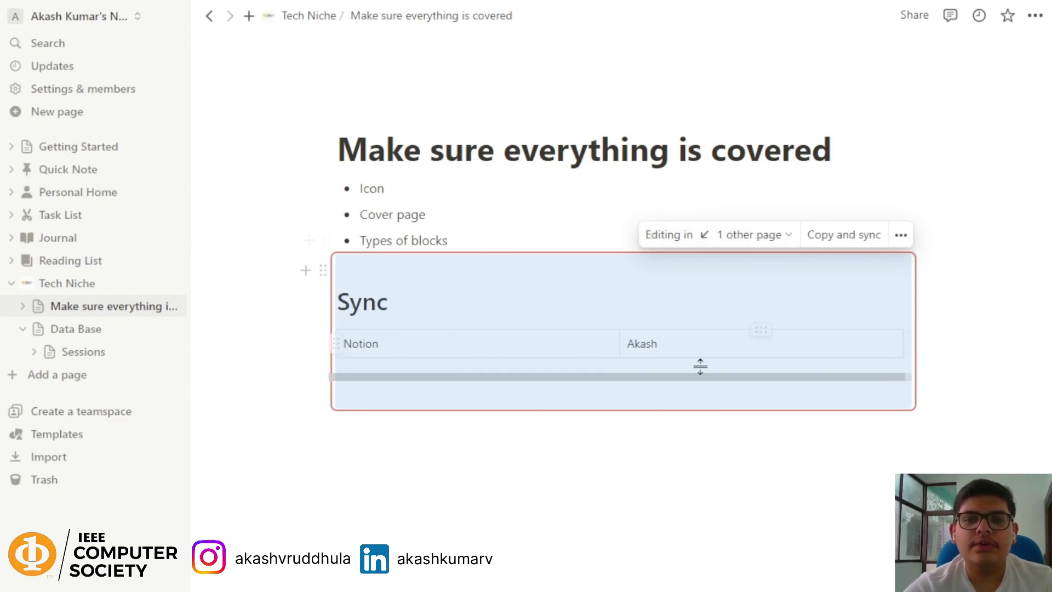
Step: Replace Notion with Flutter in the first cell of the synced table
left_click(673, 346)
left_click(379, 343)
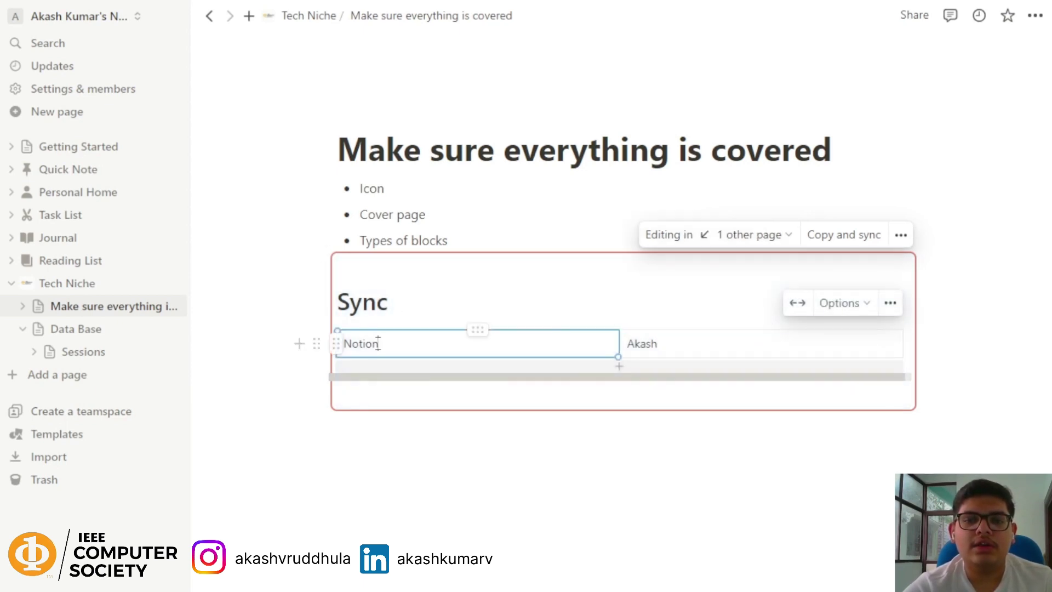
key("BackSpace")
key("BackSpace")
key("BackSpace")
key("BackSpace")
key("BackSpace")
key("BackSpace")
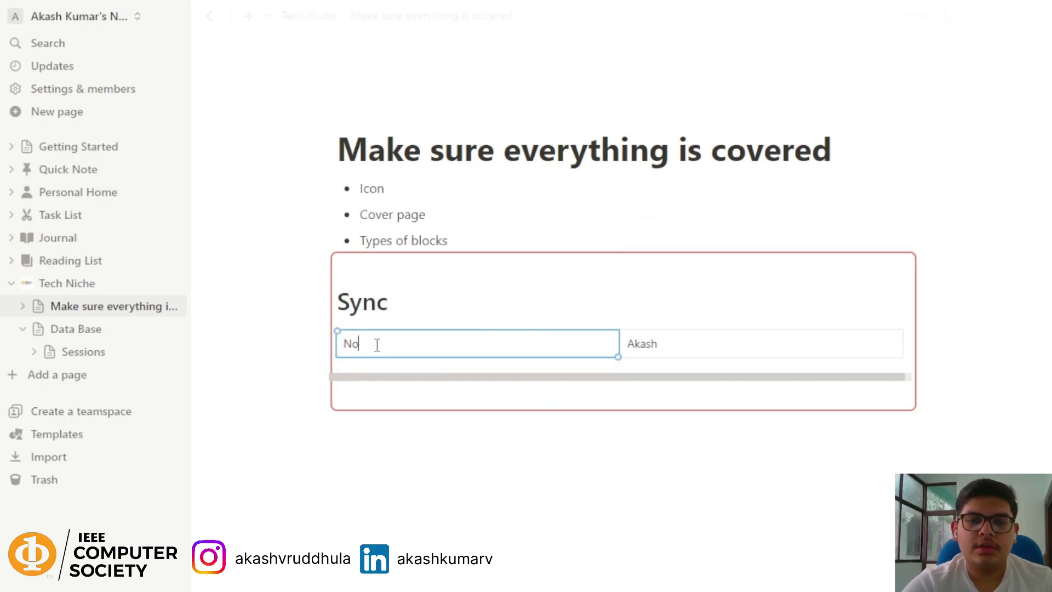
type("Fl")
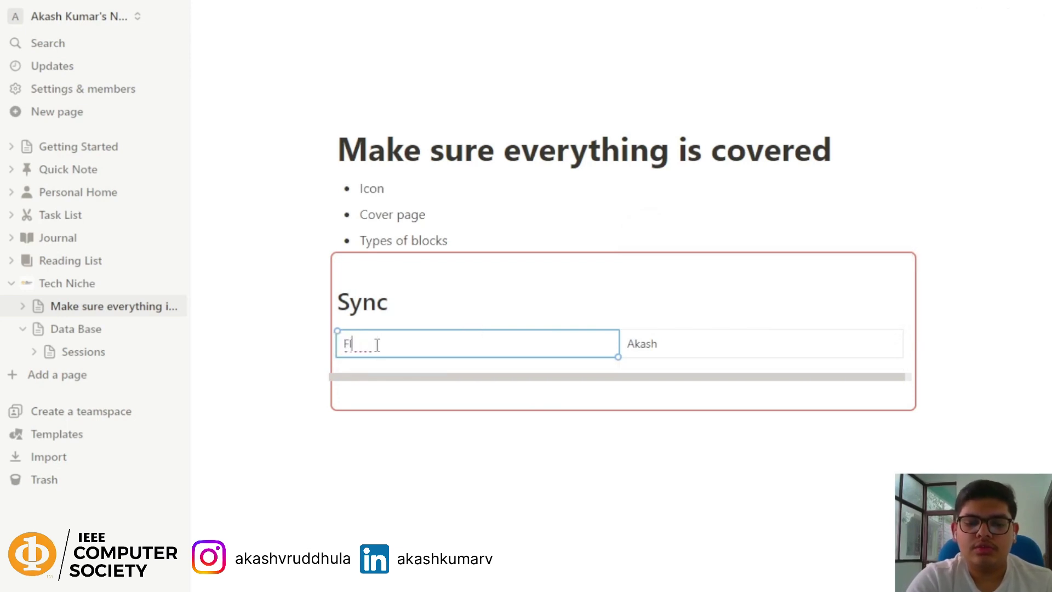
type("utter")
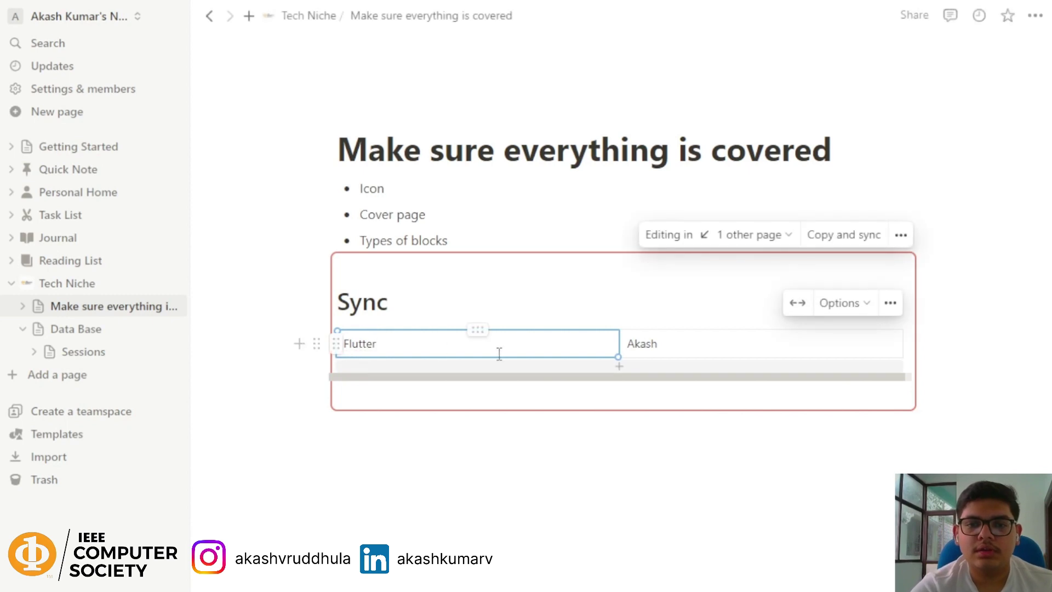
Step: Replace the name in the synced table's second cell with another person's first name
left_click(640, 344)
left_click_drag(653, 344, 625, 343)
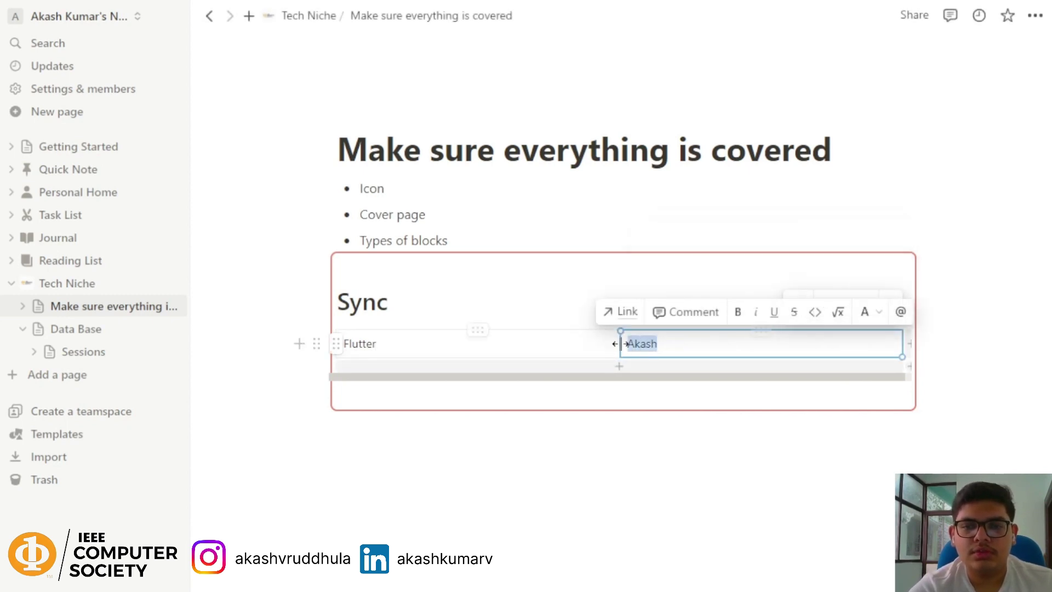
type("Aryan")
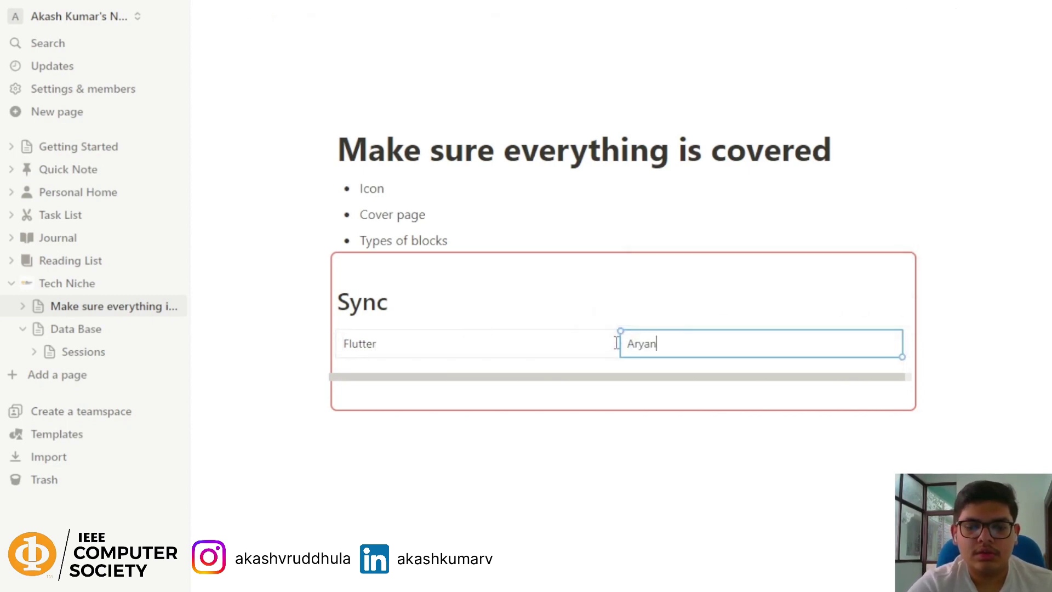
key("Escape")
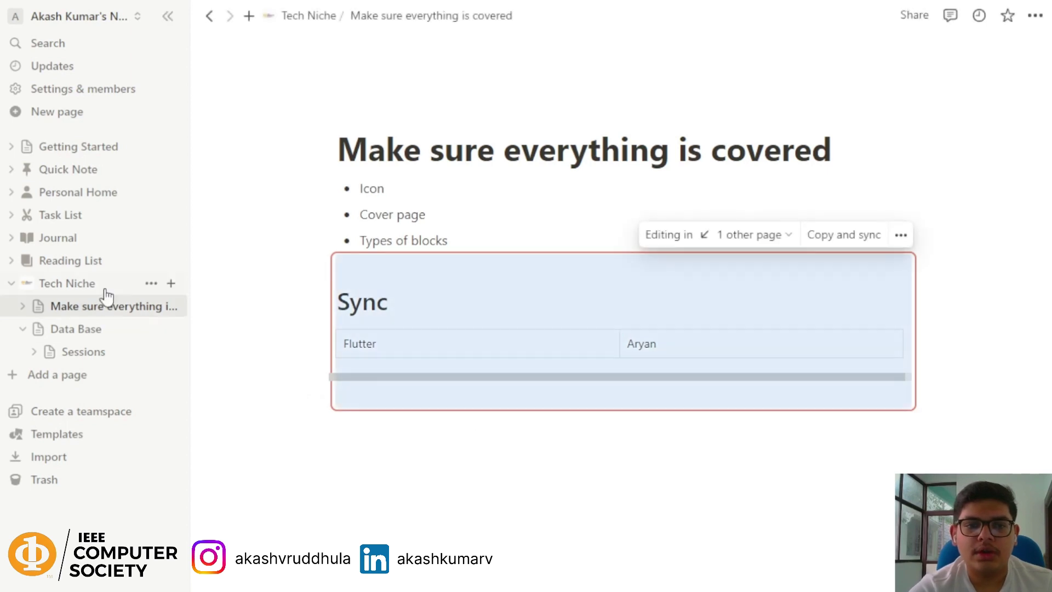
Step: Check the synced table's cells on the Tech Niche page and open the synced block's further options
left_click(93, 284)
scroll(564, 548, "down", 10)
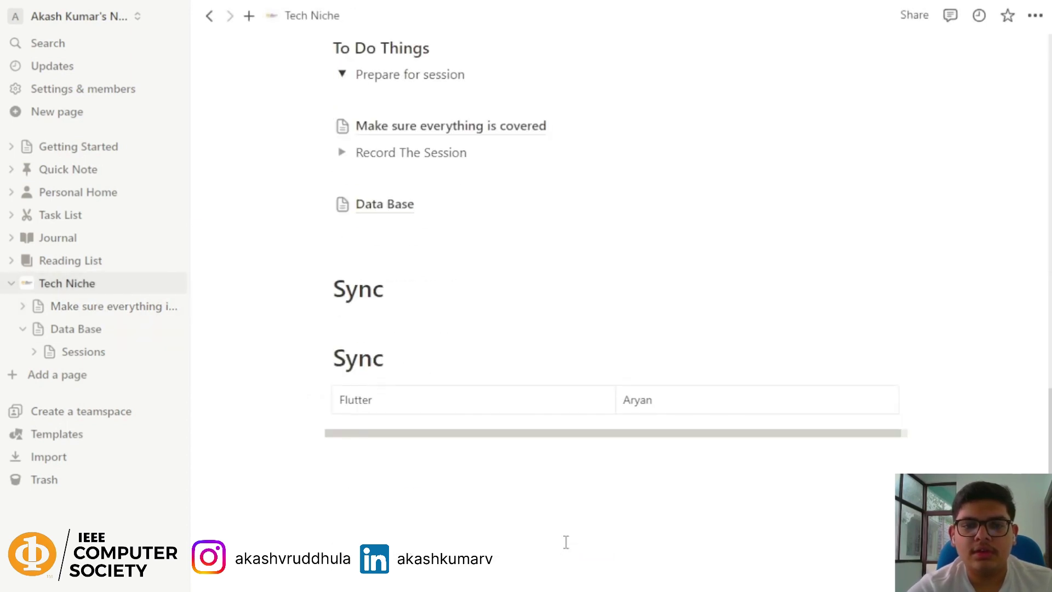
left_click(514, 400)
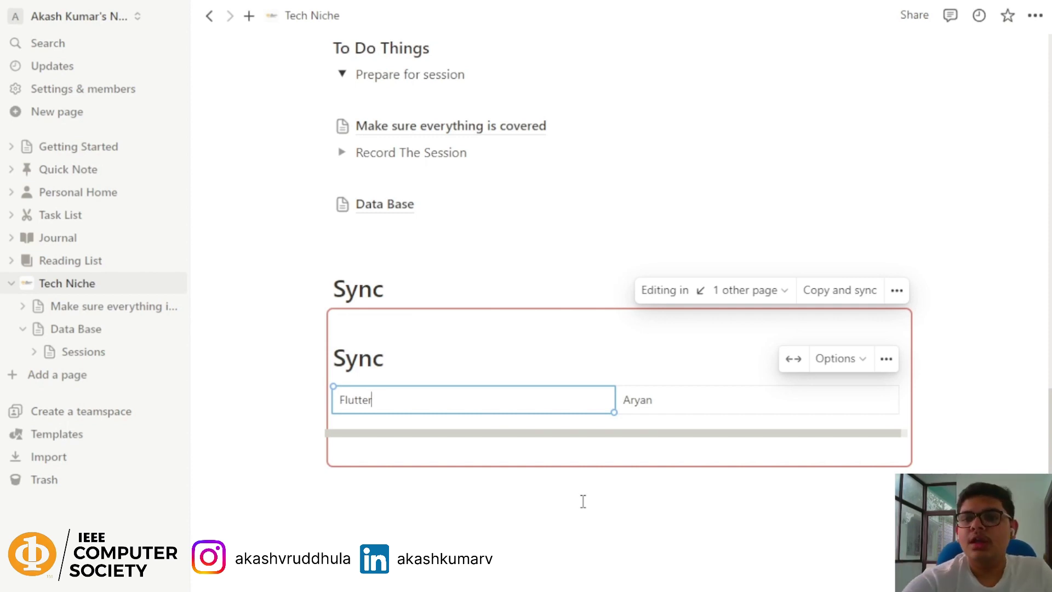
left_click(664, 400)
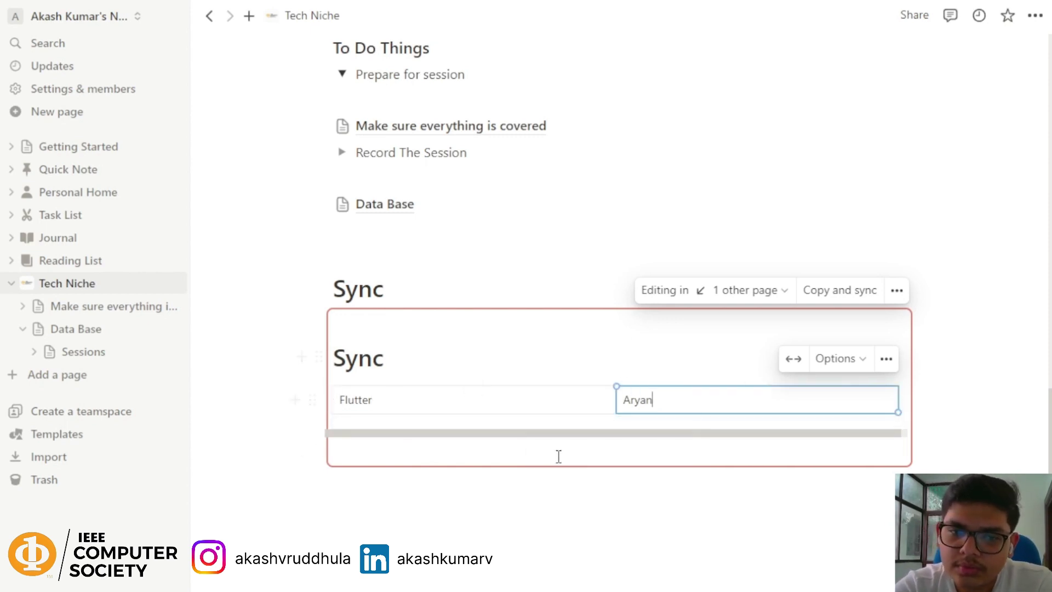
left_click(456, 402)
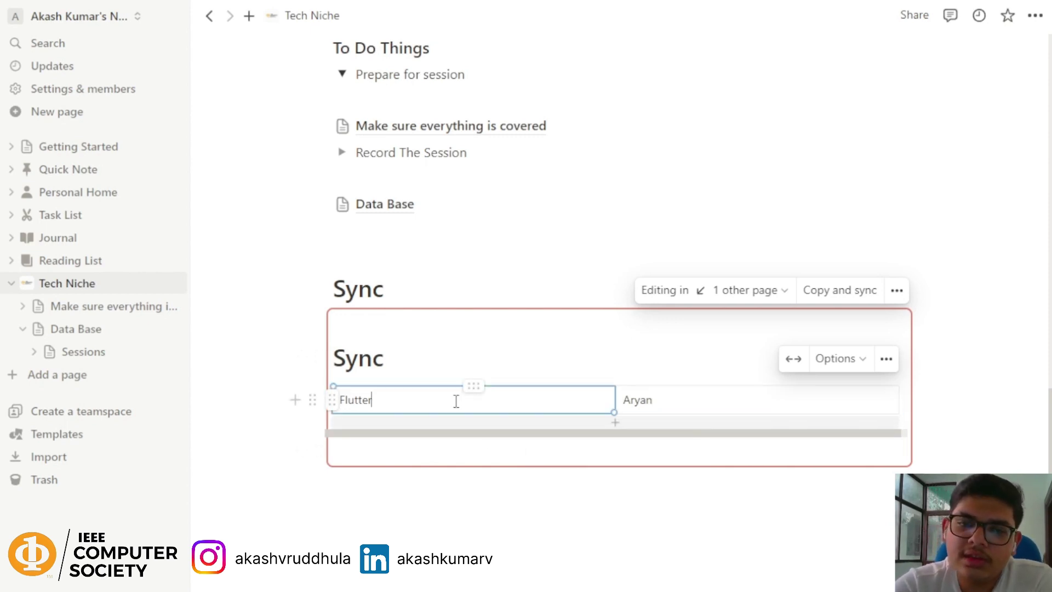
left_click(662, 406)
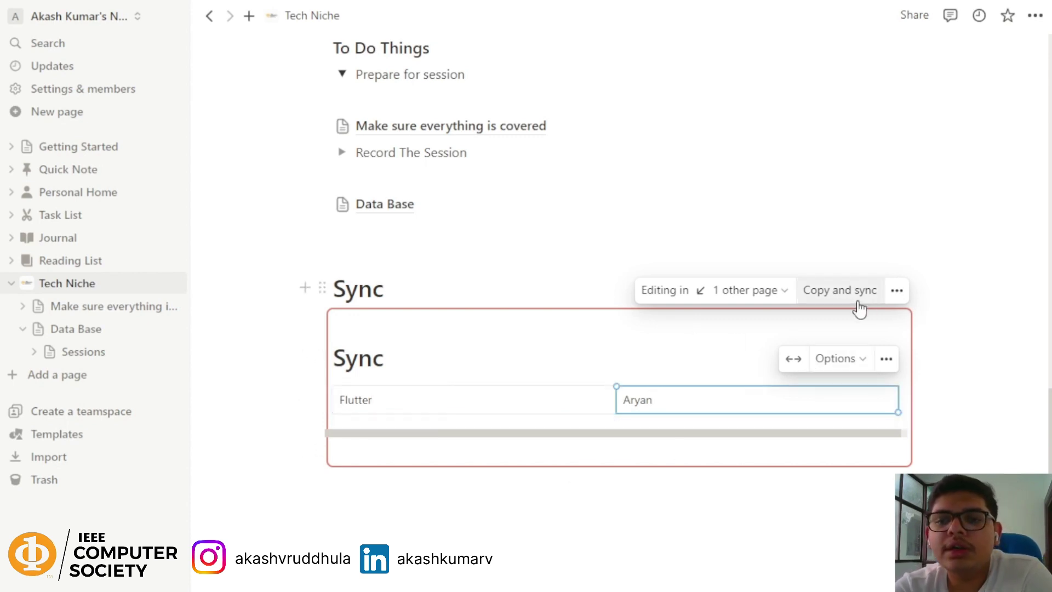
left_click(897, 290)
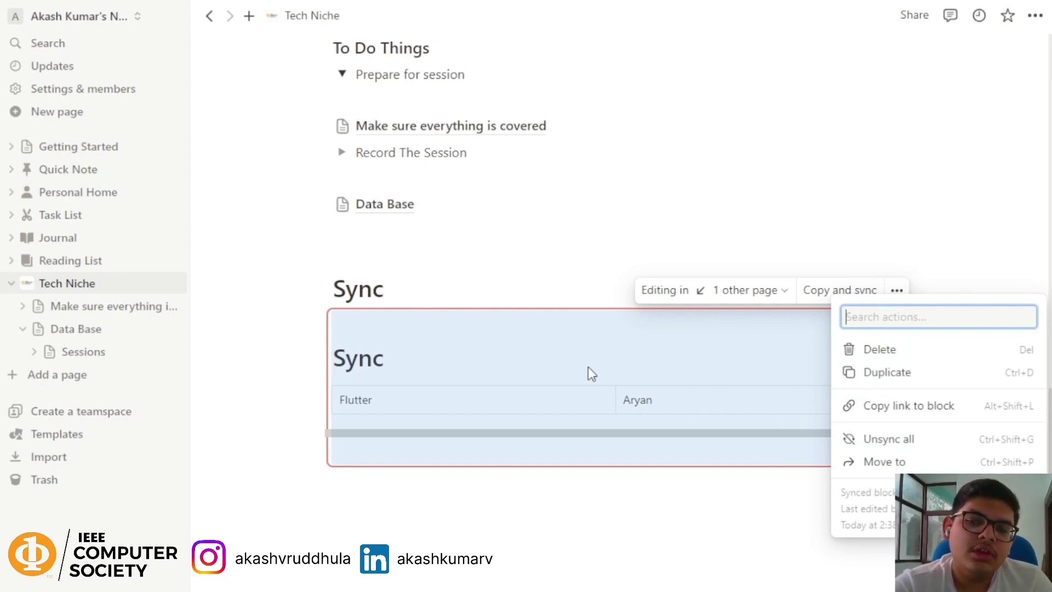
Step: Unsync all copies of the synced block and replace Flutter with Notion in the first cell of the Tech Niche table
left_click(871, 440)
left_click(554, 355)
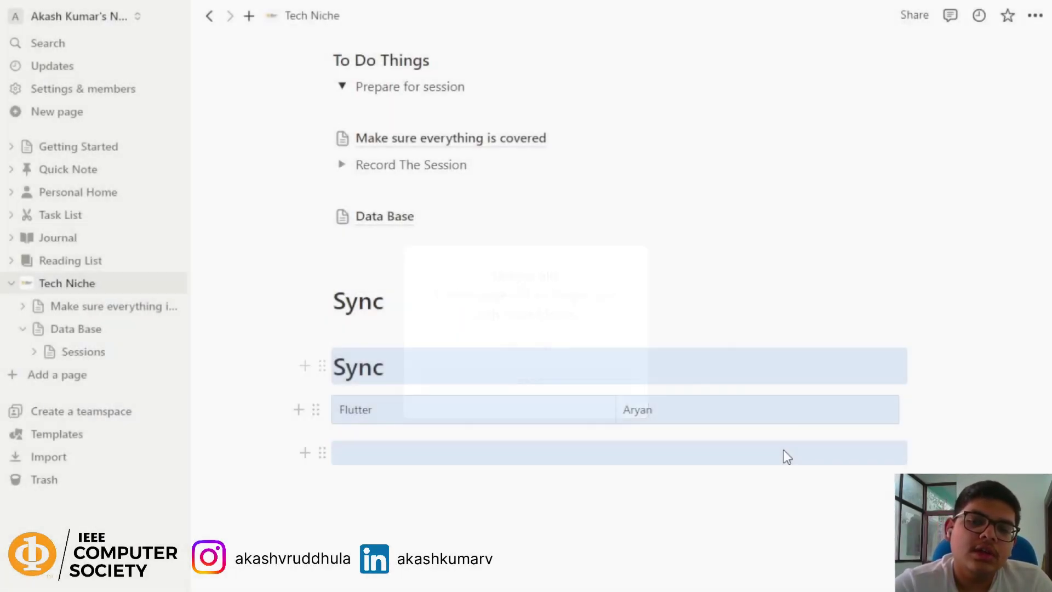
left_click(444, 408)
double_click(370, 408)
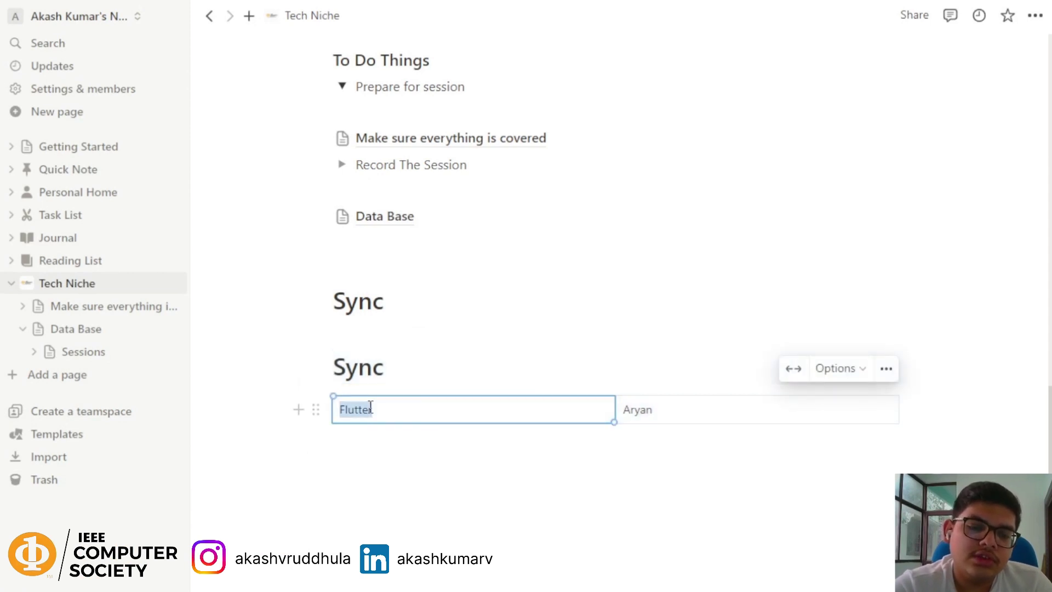
type("Noi")
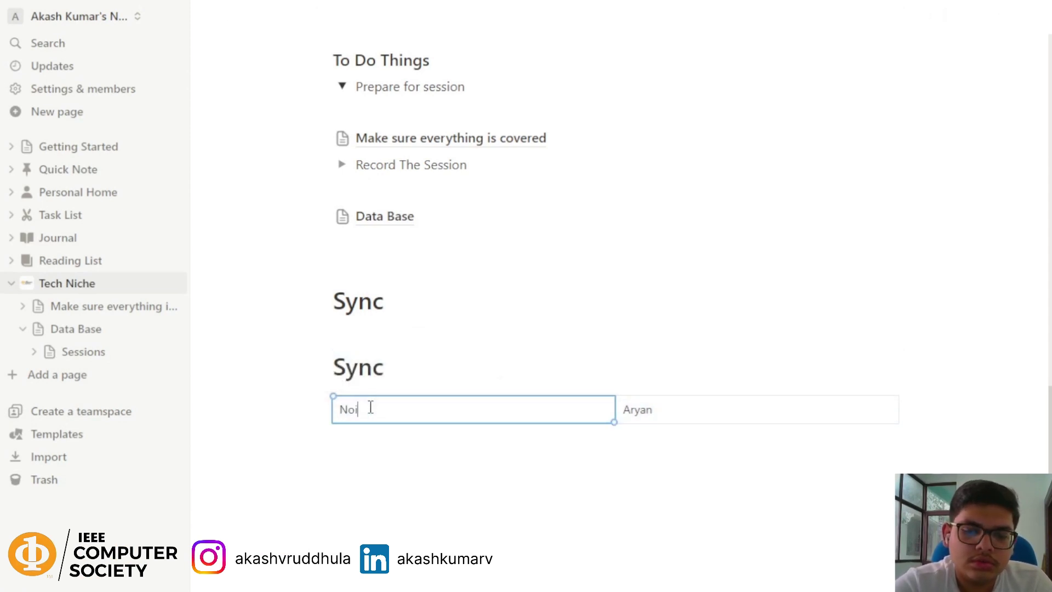
type("to")
key("BackSpace")
key("BackSpace")
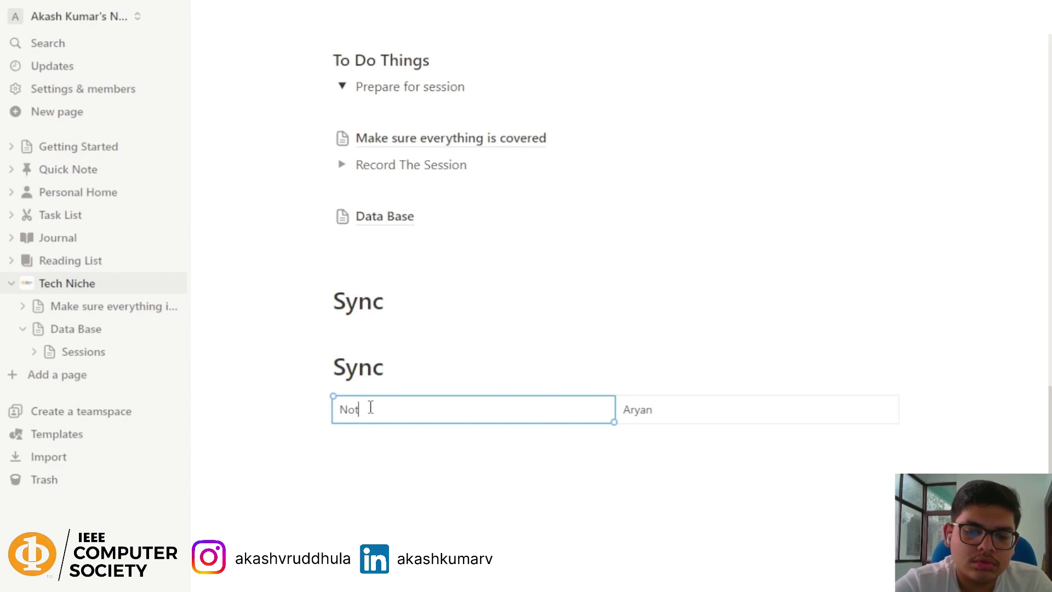
type("tion")
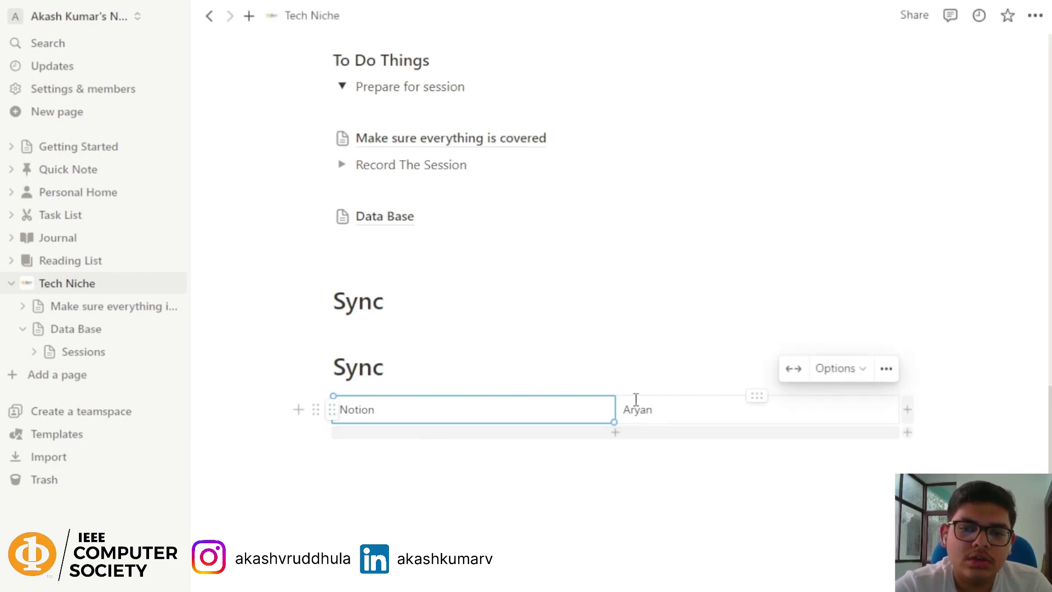
Step: Replace the name in the second cell of the Tech Niche table with another person's first name
left_click(634, 409)
double_click(638, 411)
type("Akash")
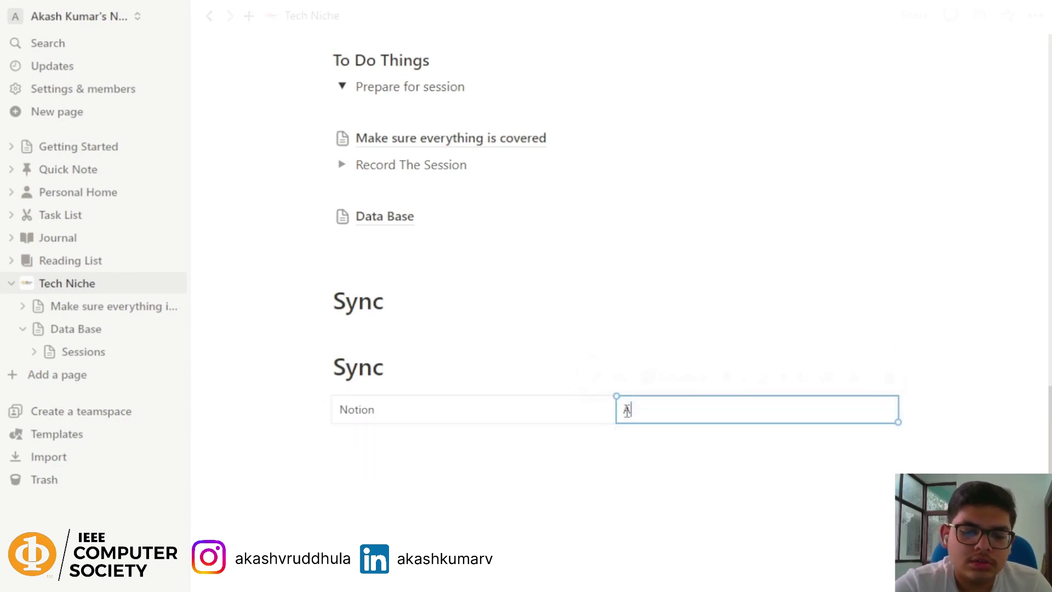
Step: Compare the unsynced Sync tables on the Make sure everything is covered page and the Tech Niche page
left_click(72, 330)
left_click(88, 307)
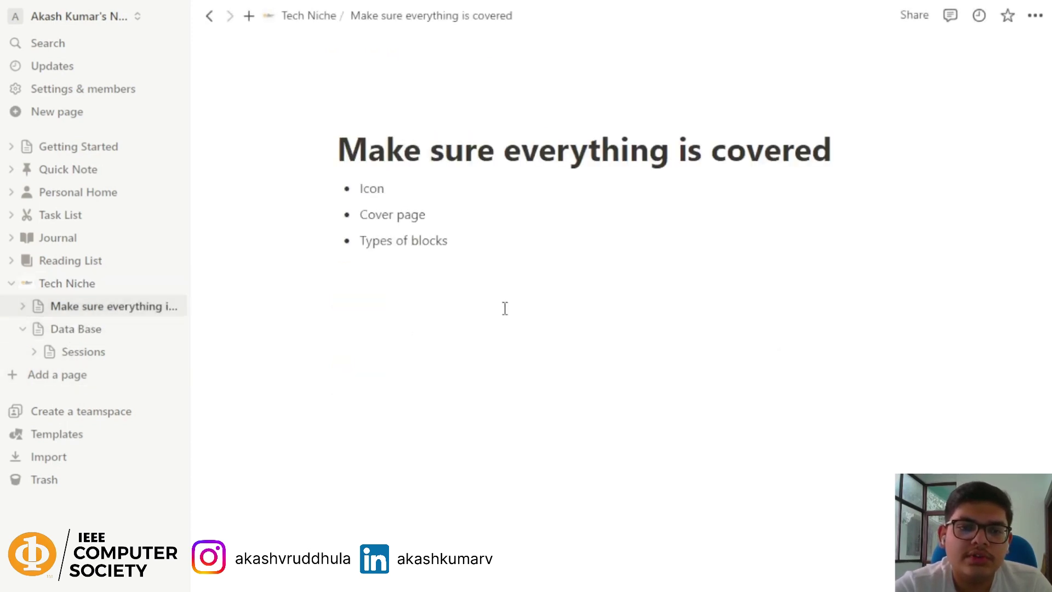
left_click(23, 307)
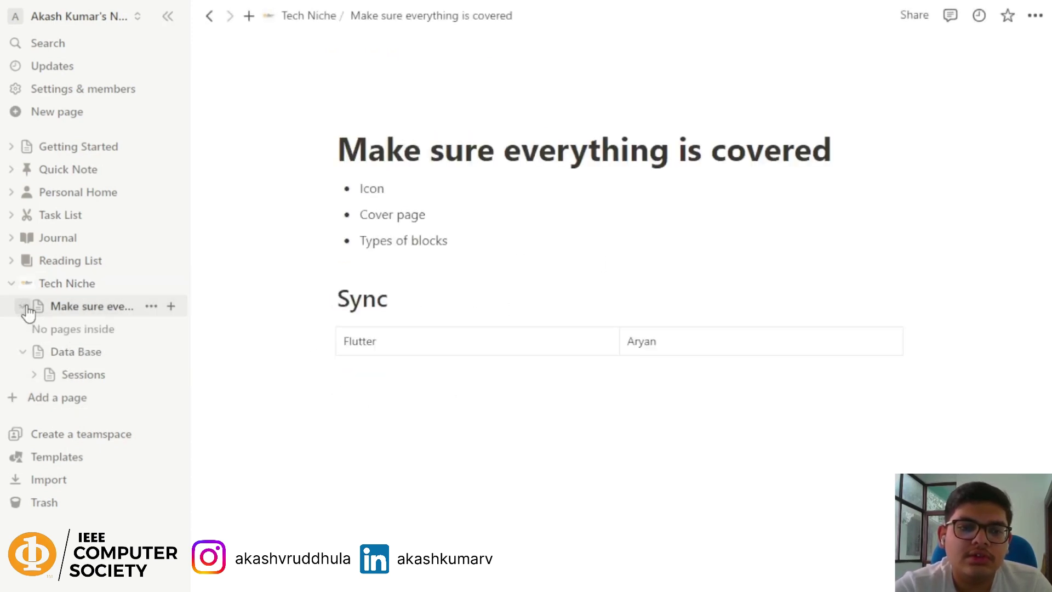
left_click(368, 348)
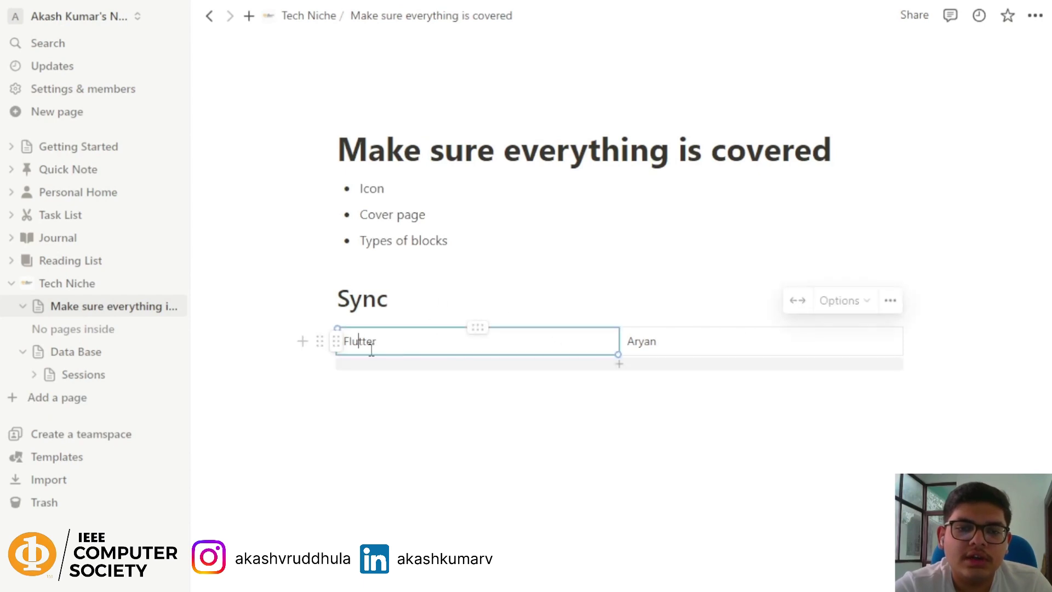
left_click(663, 331)
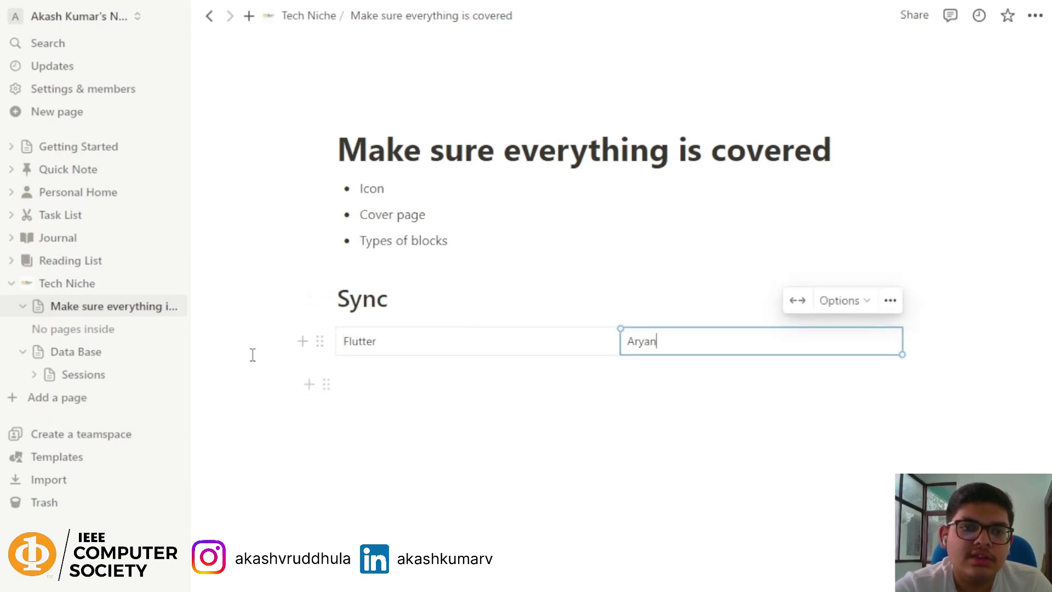
left_click(81, 290)
scroll(640, 446, "down", 10)
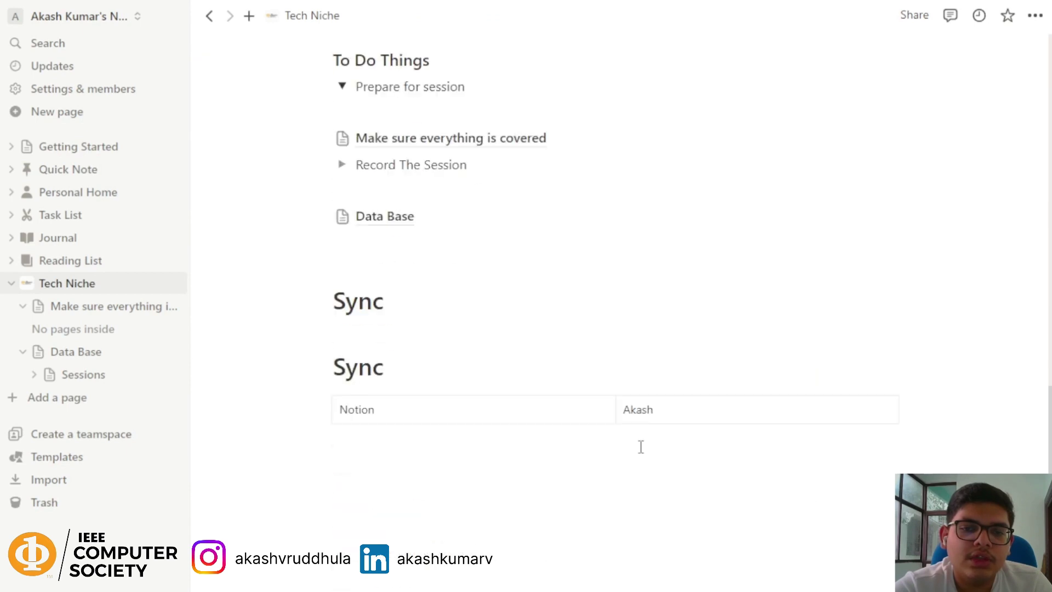
left_click(470, 416)
left_click(666, 402)
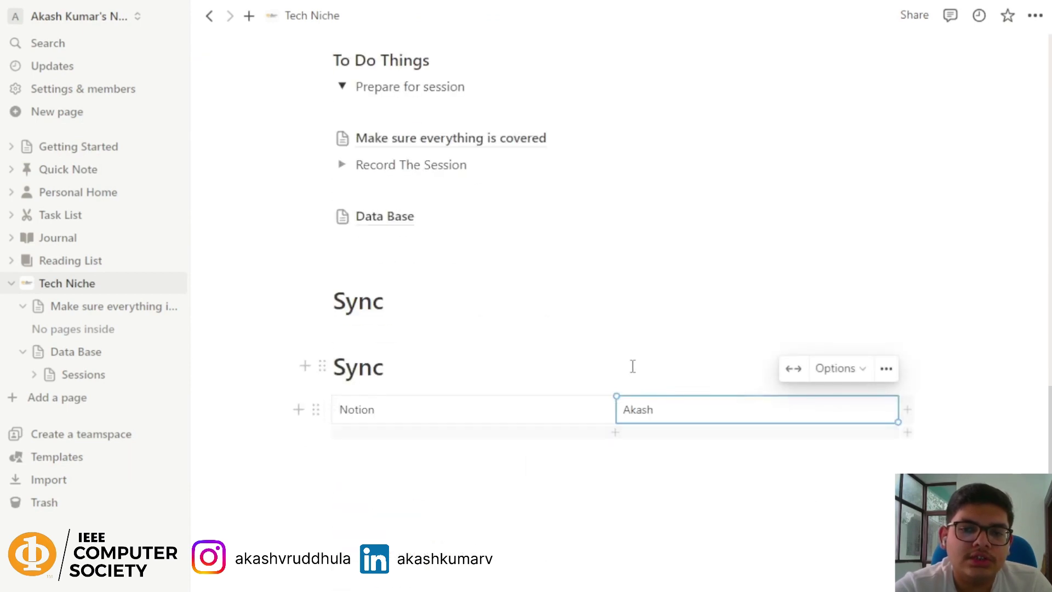
left_click(581, 362)
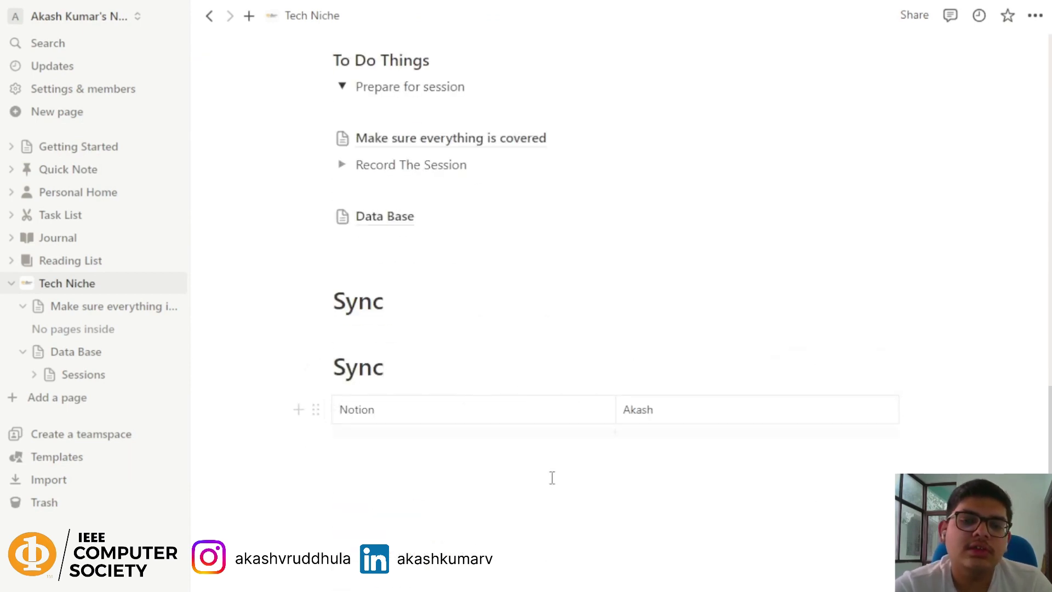
left_click(456, 307)
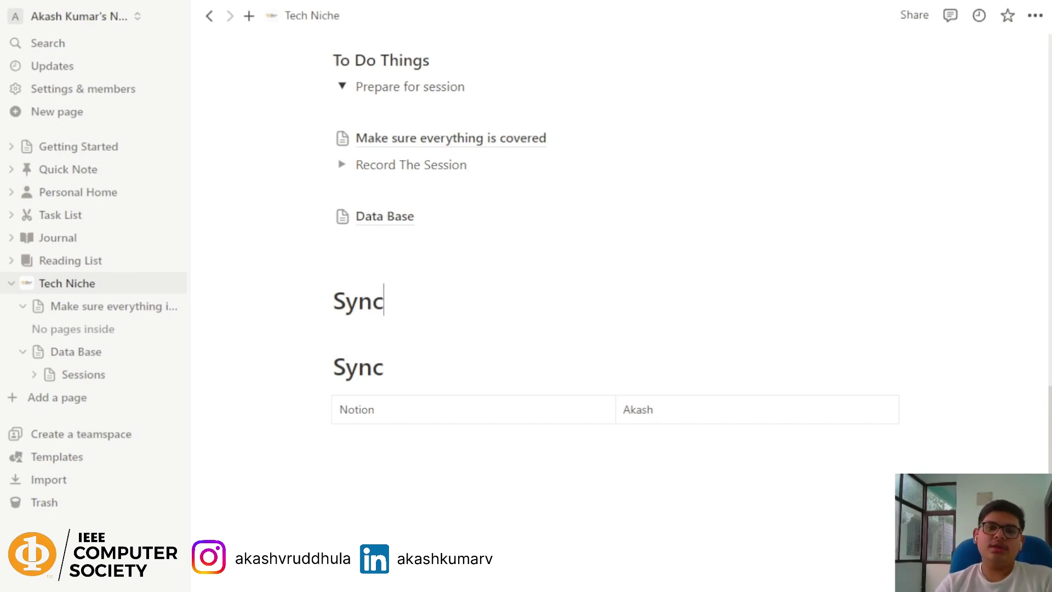
Step: Add an empty row to the table view of the Sessions database
left_click(71, 378)
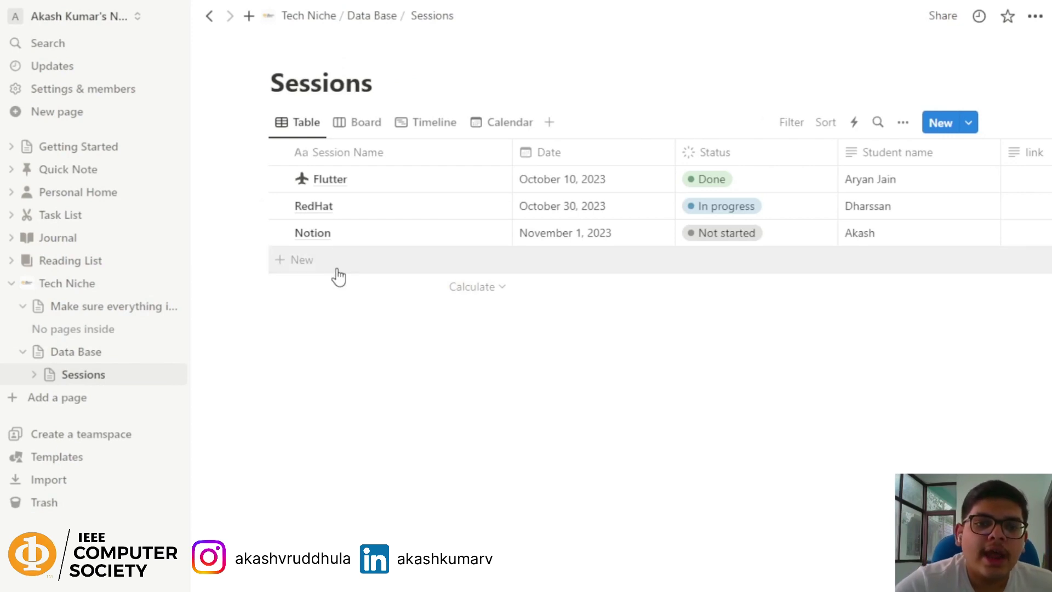
left_click(337, 260)
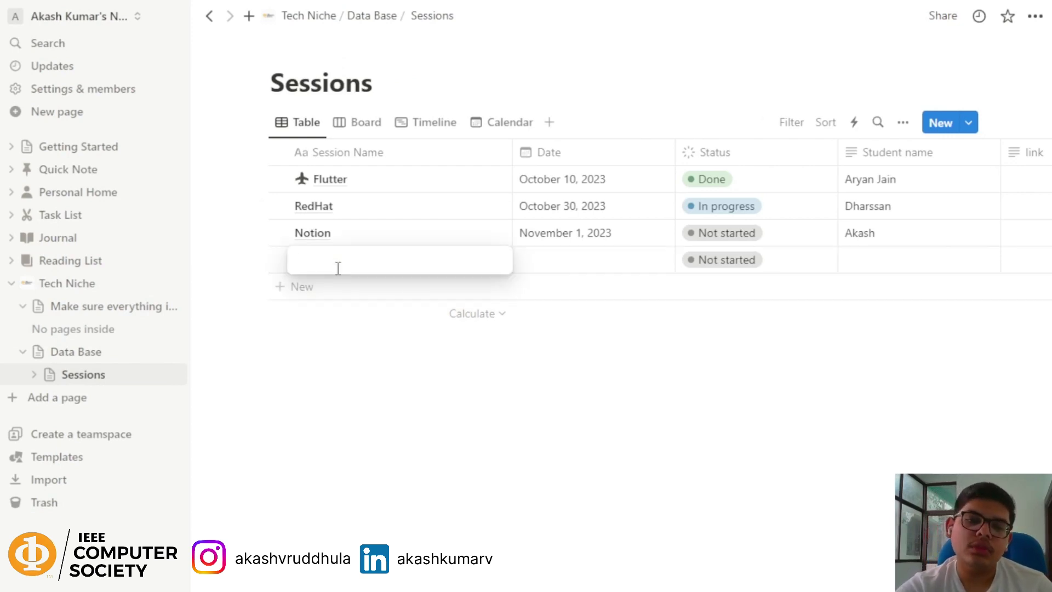
key("Escape")
Step: Examine the empty session row's Date, Status and Student name cells and its side-peek page without entering any values
left_click(531, 260)
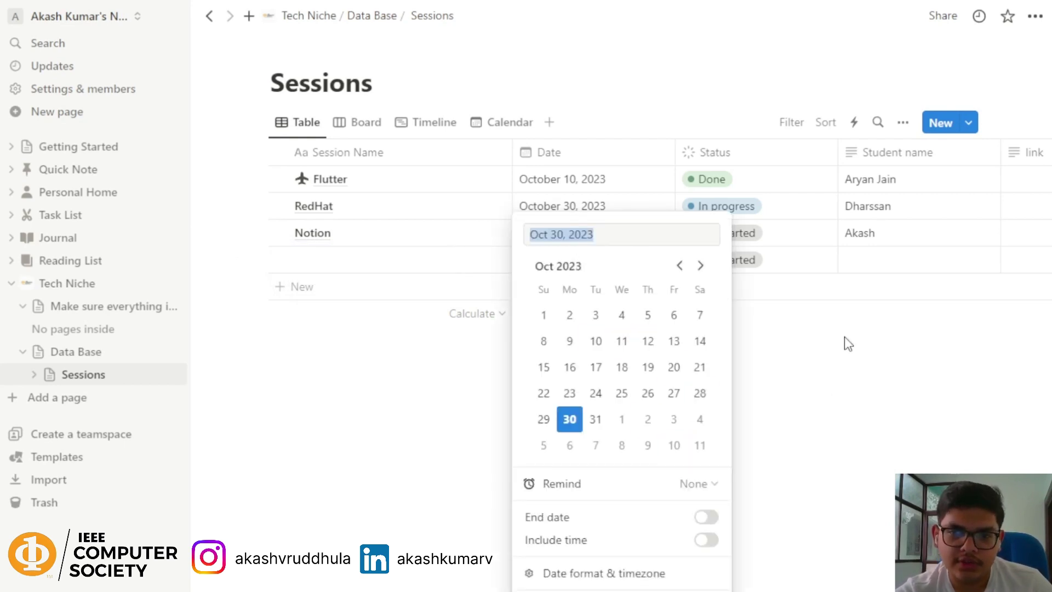
key("Escape")
left_click(728, 263)
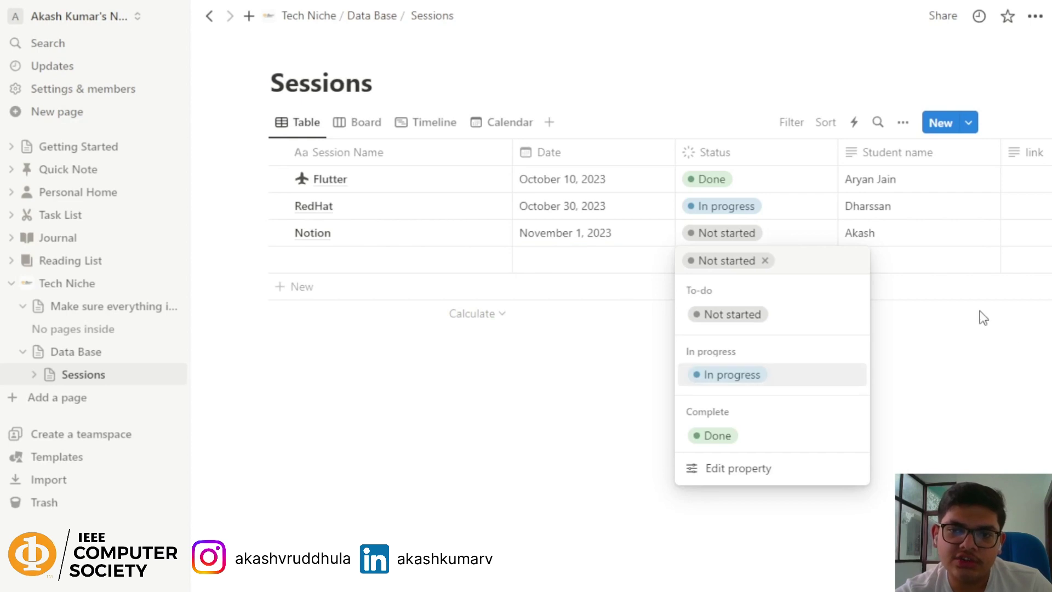
left_click(895, 258)
key("Escape")
left_click(896, 263)
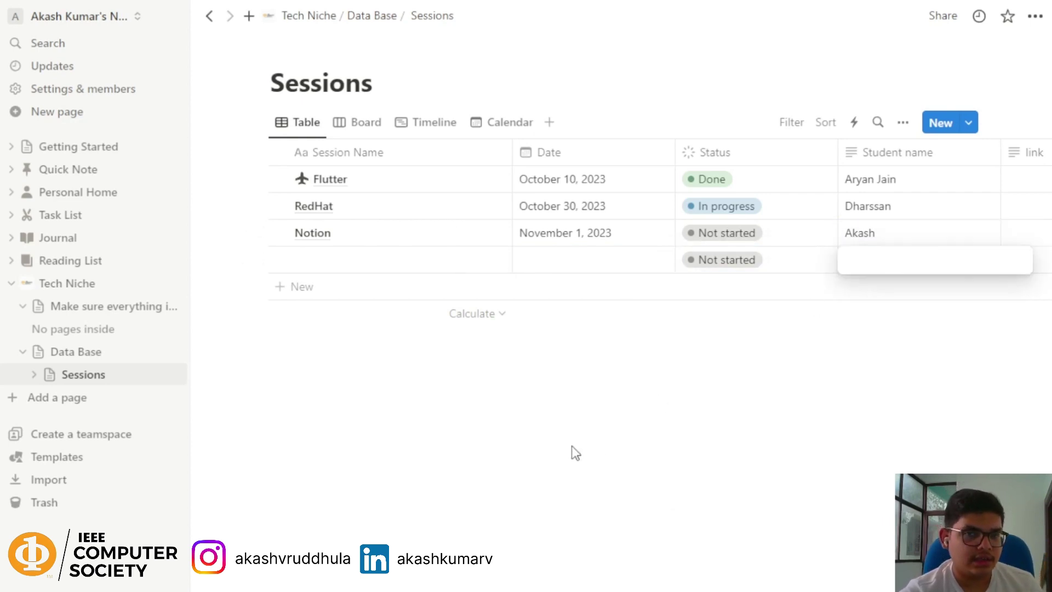
left_click(433, 253)
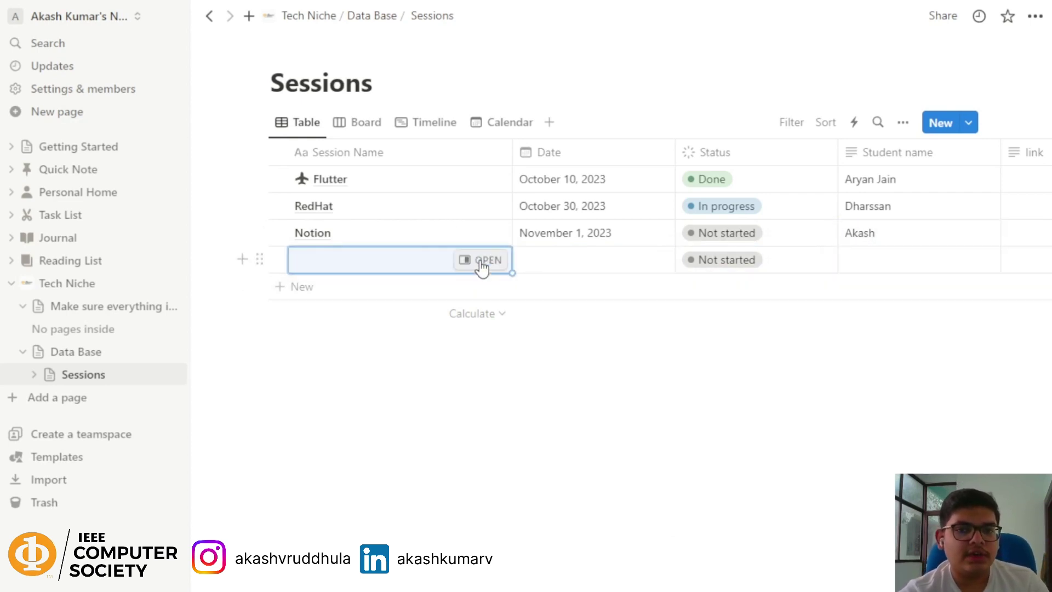
left_click(483, 260)
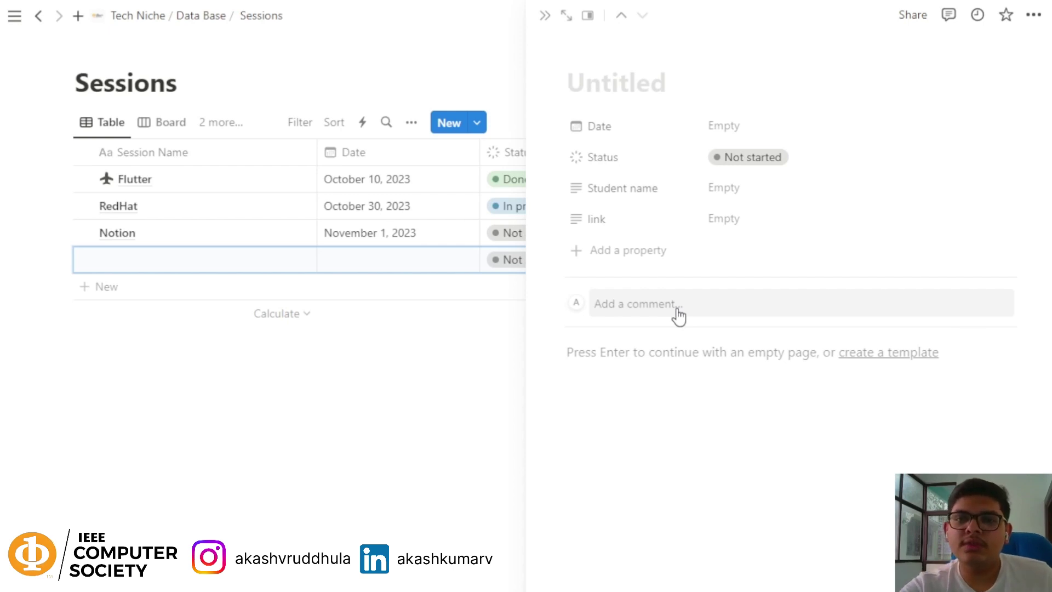
left_click(545, 17)
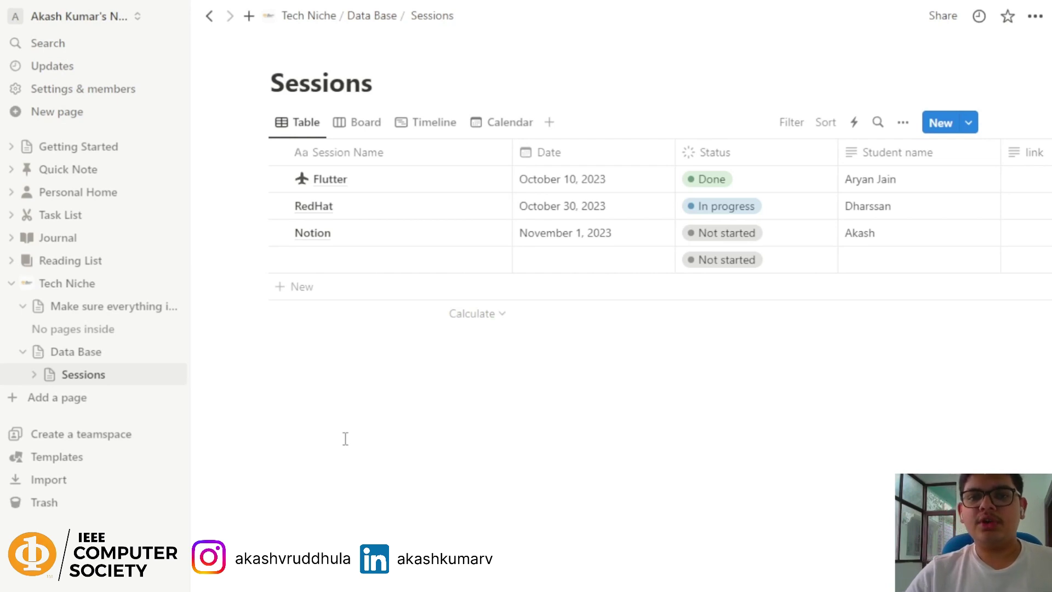
Step: Examine the invite options in the sharing settings of the Tech Niche page
left_click(77, 282)
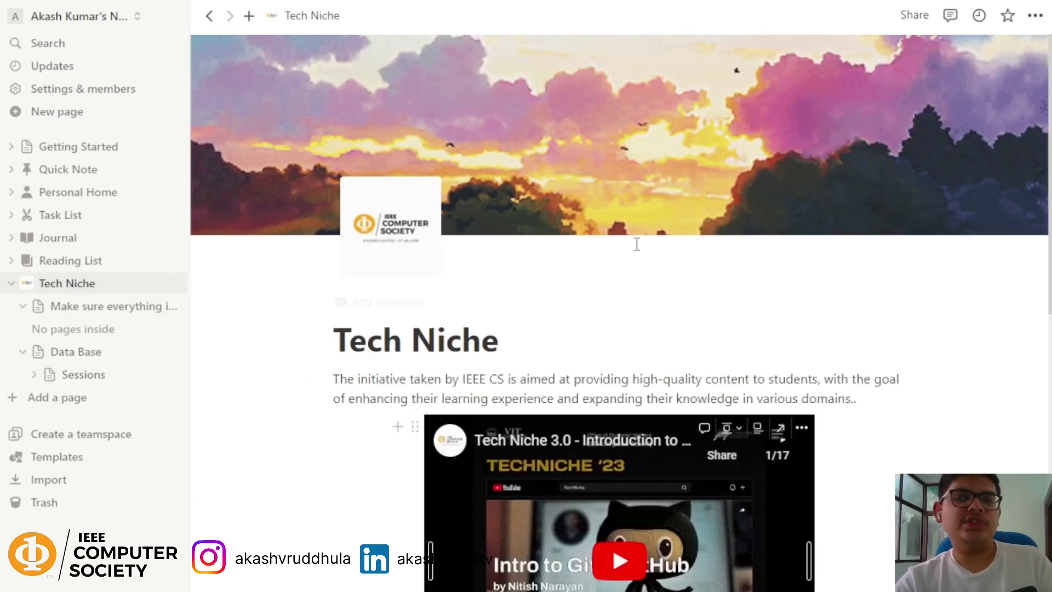
left_click(914, 14)
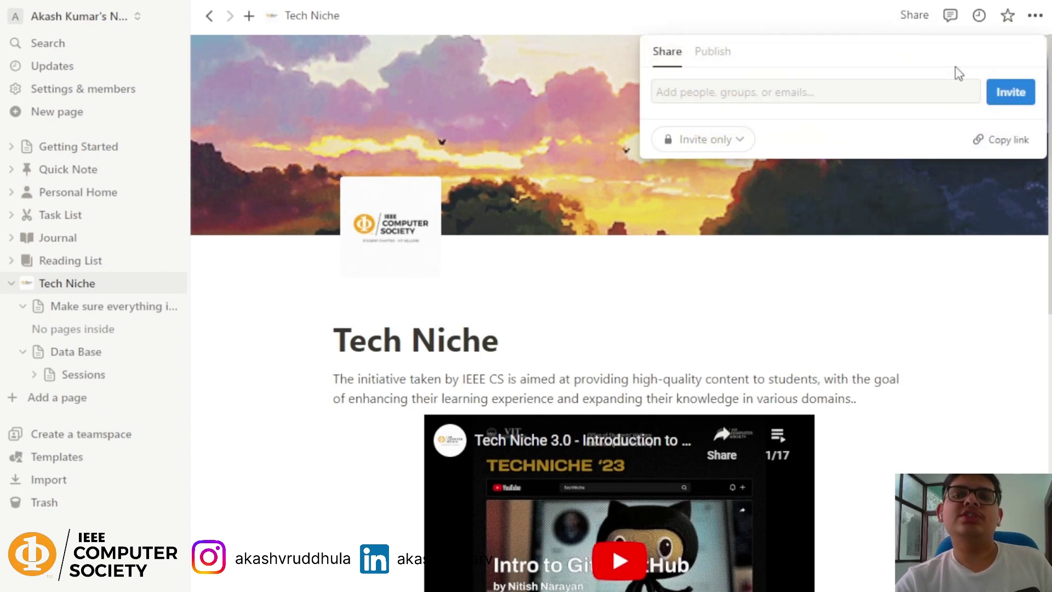
left_click(689, 93)
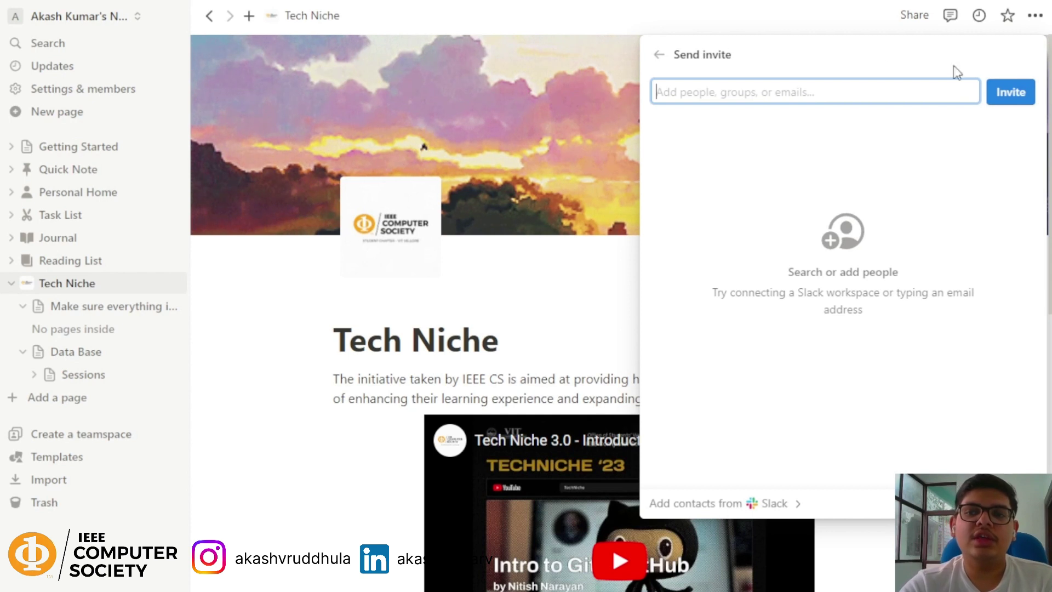
left_click(660, 55)
Step: Publish the Tech Niche page to the web and copy its web link
left_click(728, 60)
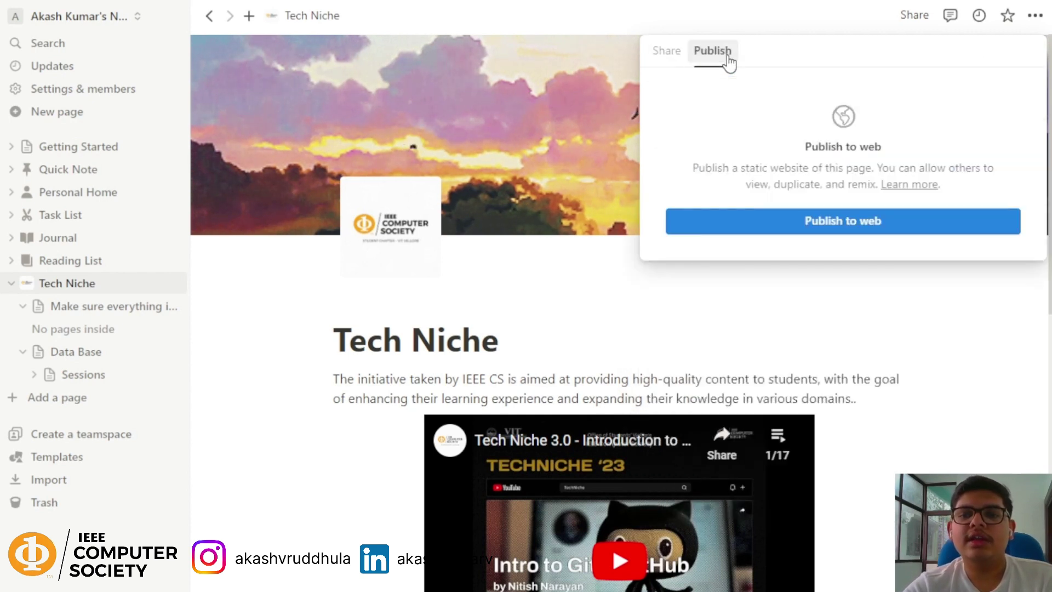
left_click(858, 226)
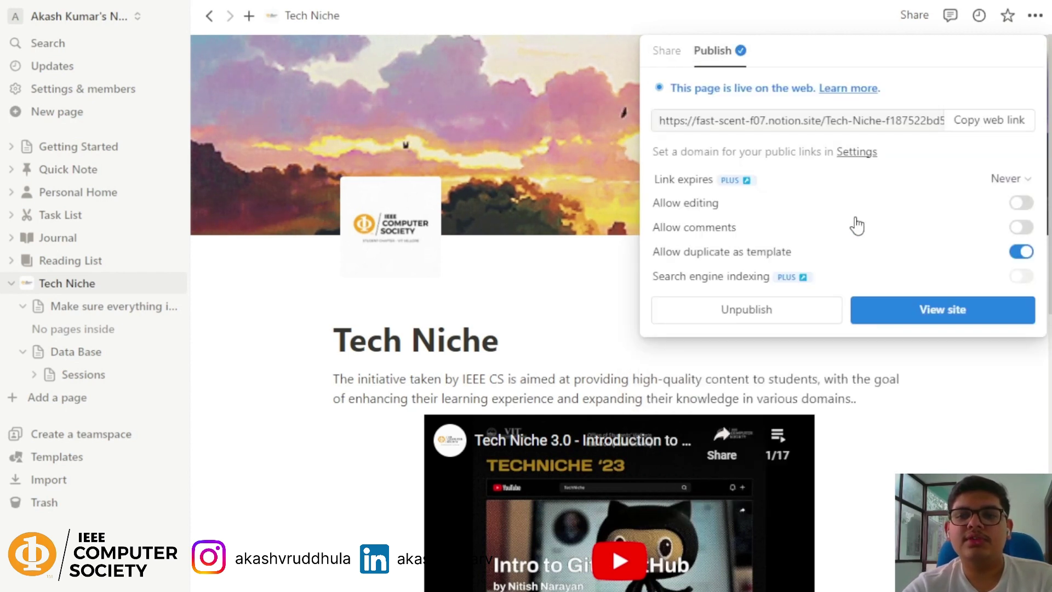
left_click(965, 121)
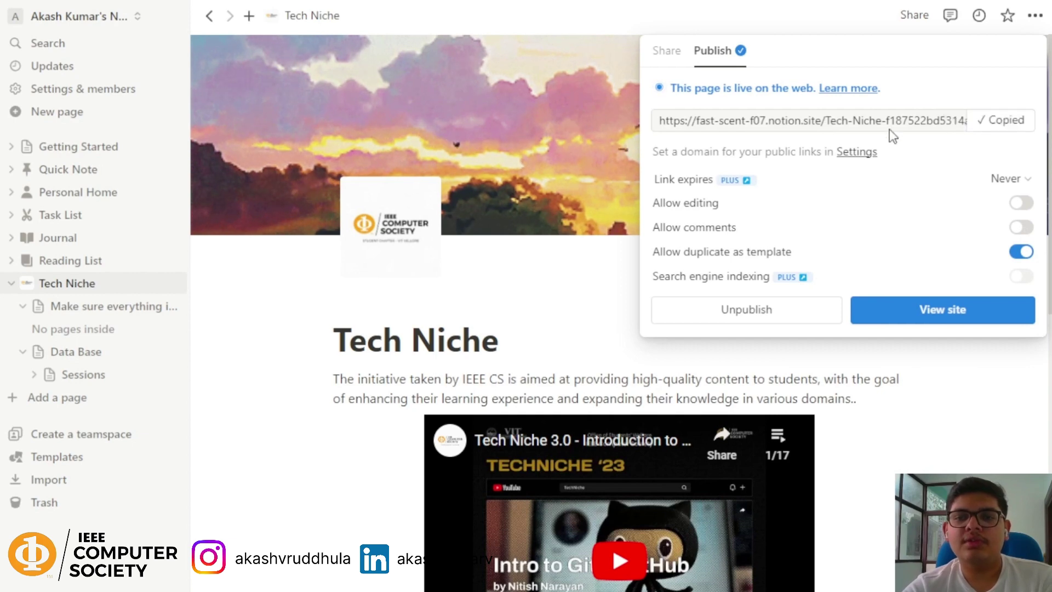
Step: Review the Plus plan's billing, add-on and payment options, and close the upgrade offer
key("Escape")
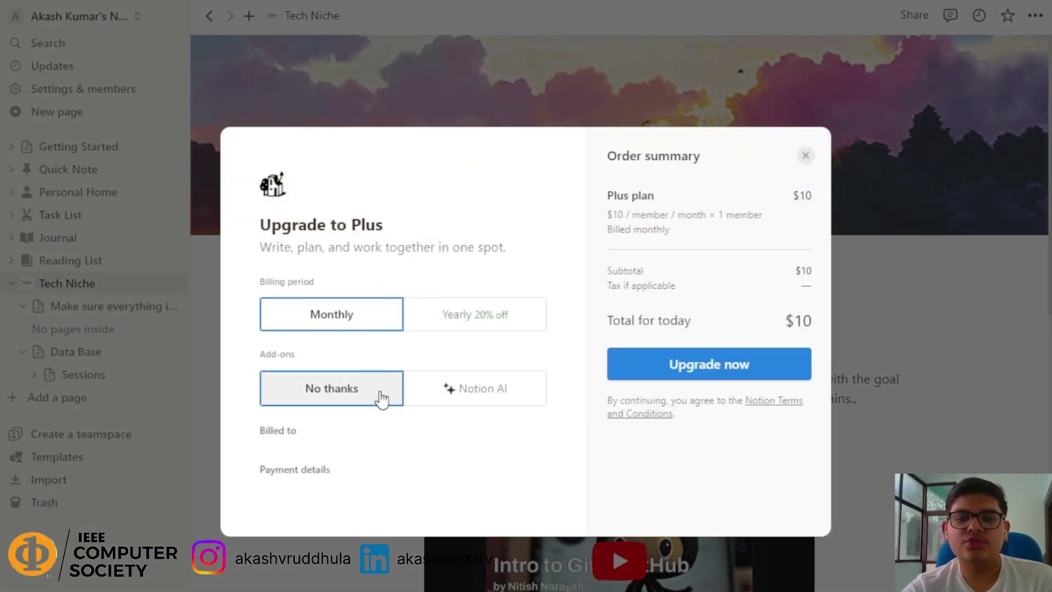
scroll(490, 281, "down", 2)
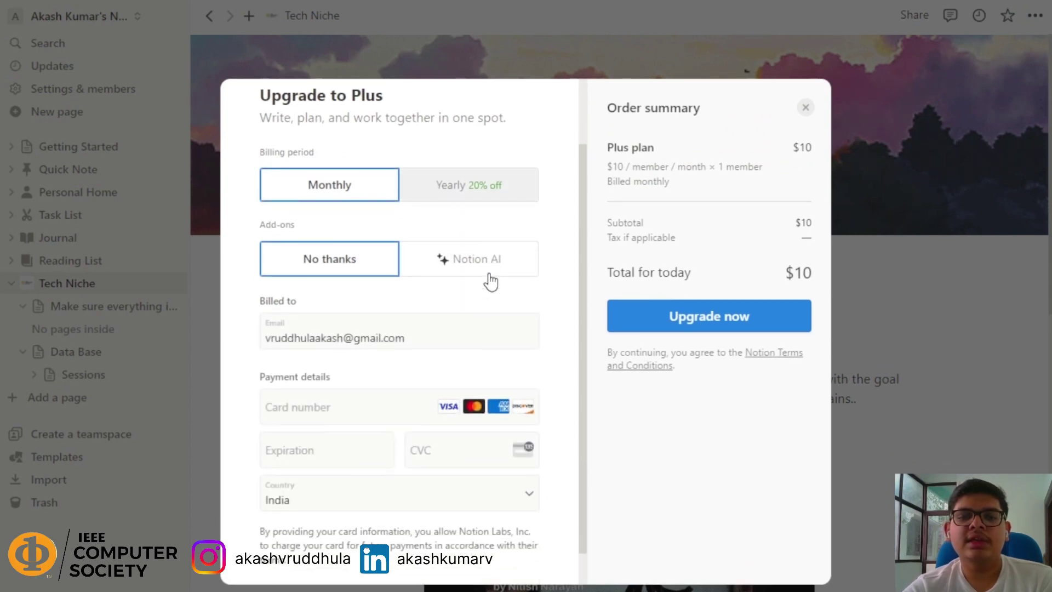
scroll(392, 376, "up", 3)
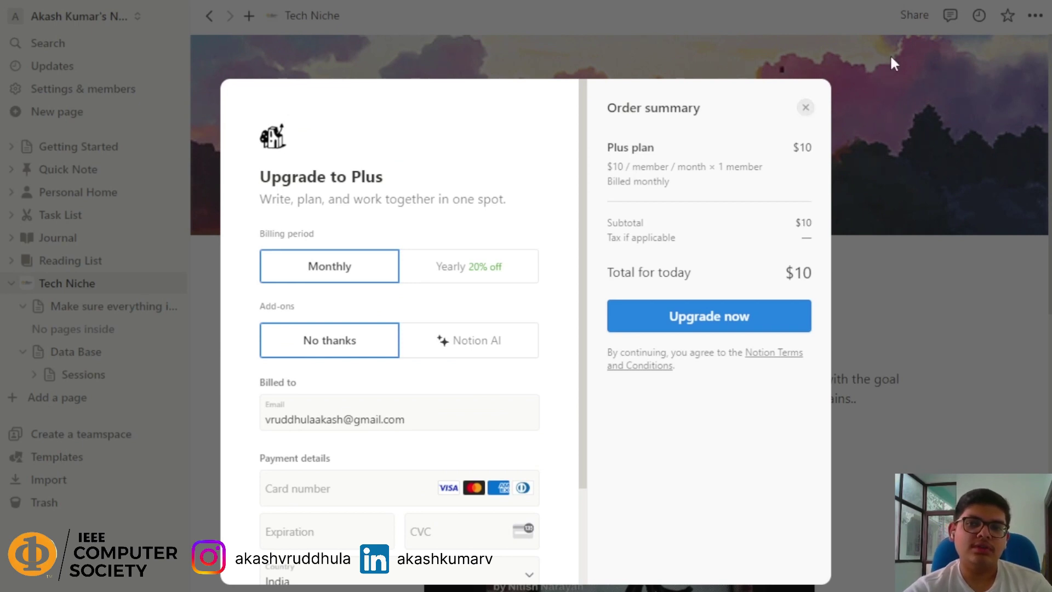
left_click(806, 106)
Step: Try allowing editing on the published Tech Niche page, and switch both editing and comments back off
left_click(916, 20)
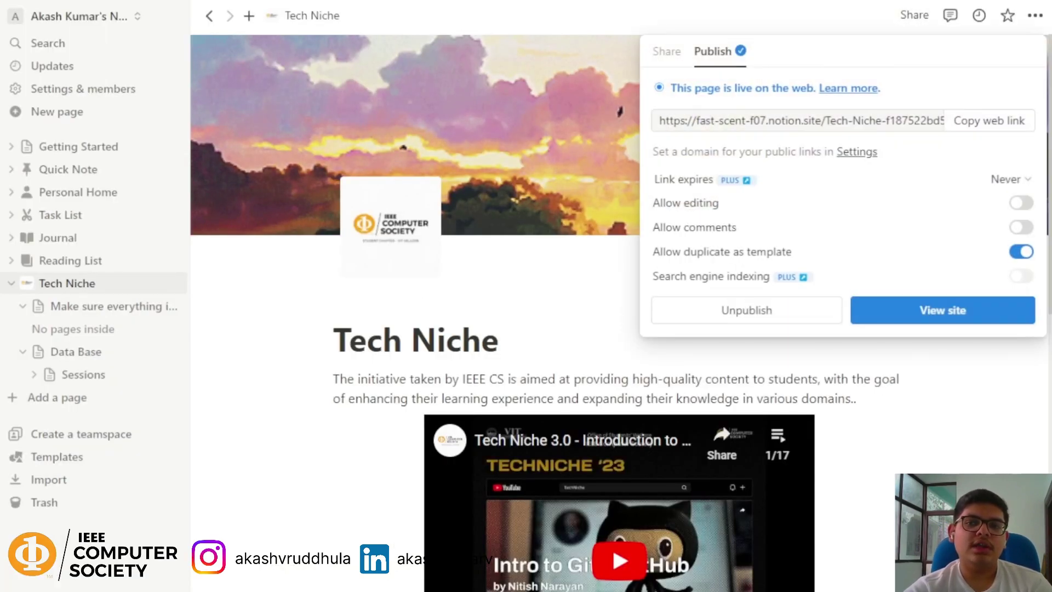
mouse_move(723, 206)
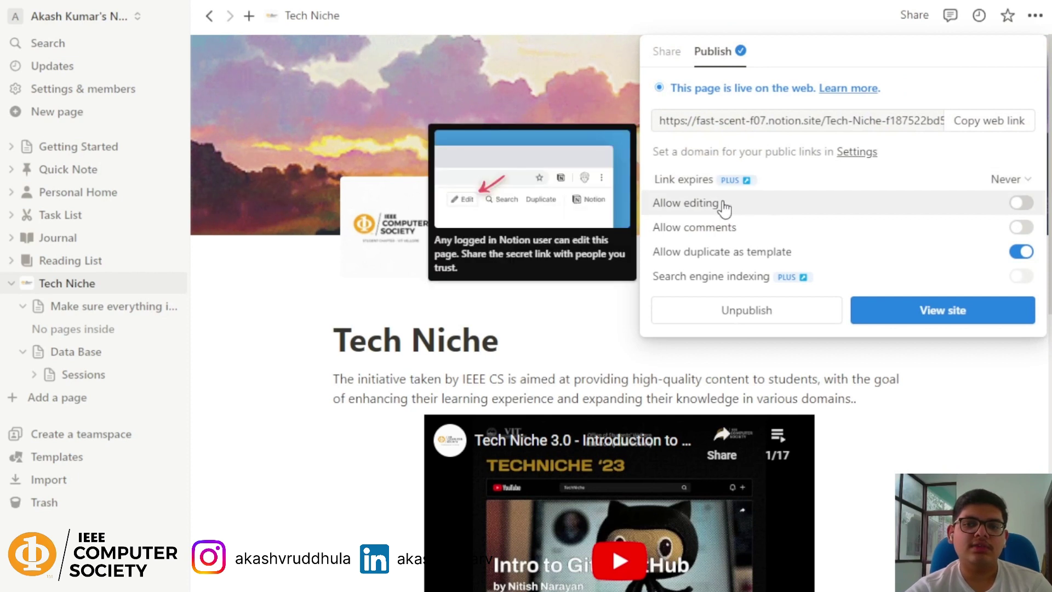
left_click(925, 206)
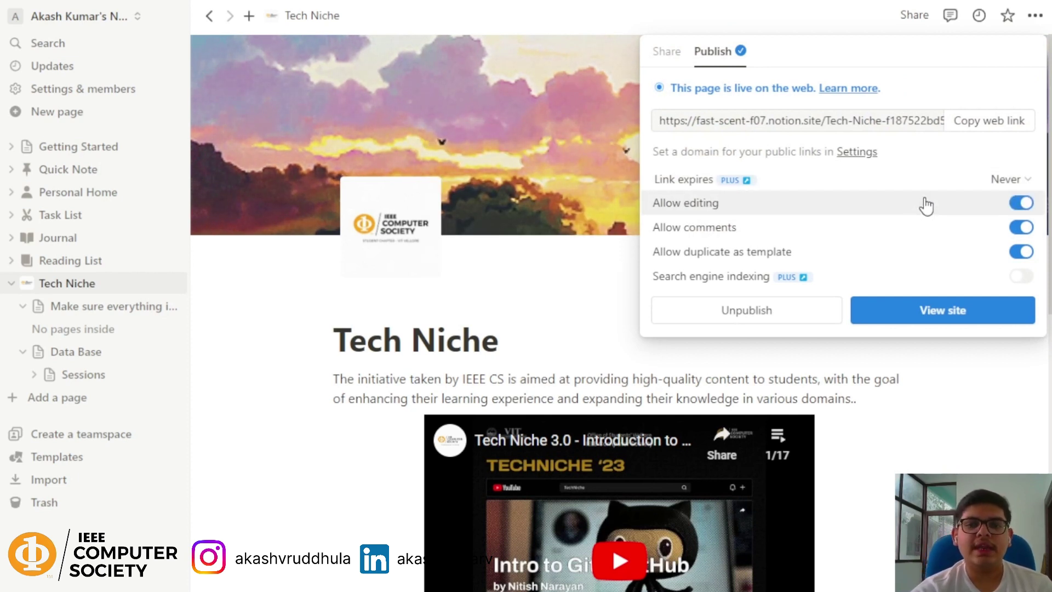
left_click(926, 206)
left_click(930, 235)
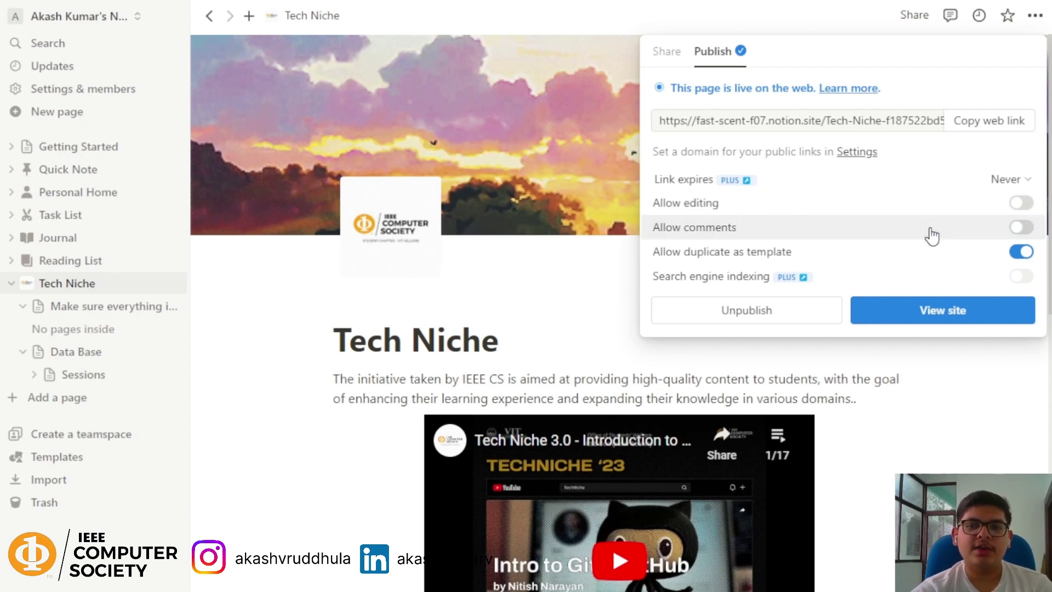
Step: Close the publishing settings and check the open comments on the Tech Niche page
mouse_move(857, 258)
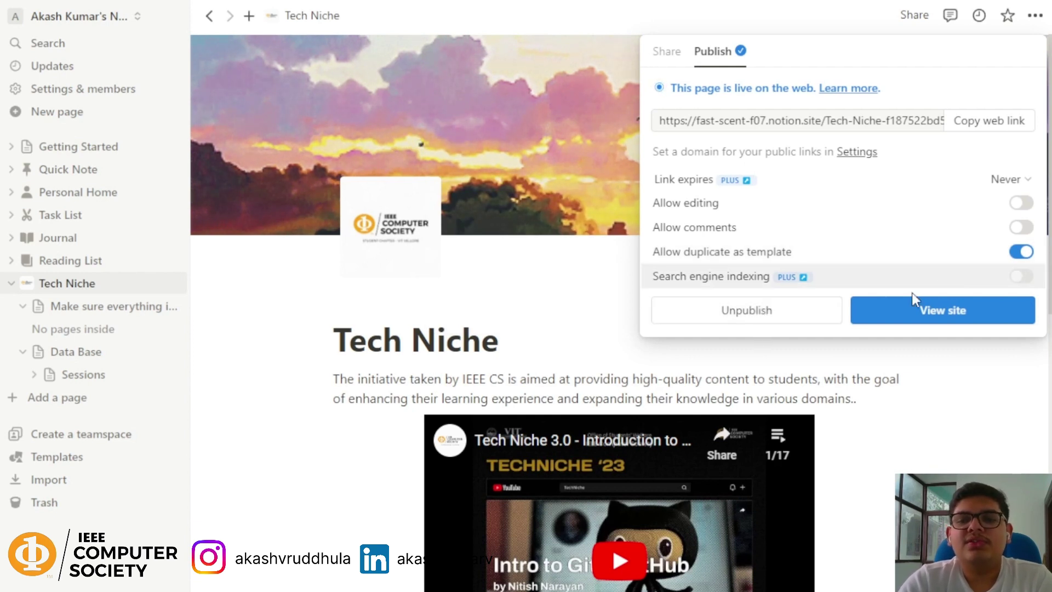
left_click(895, 434)
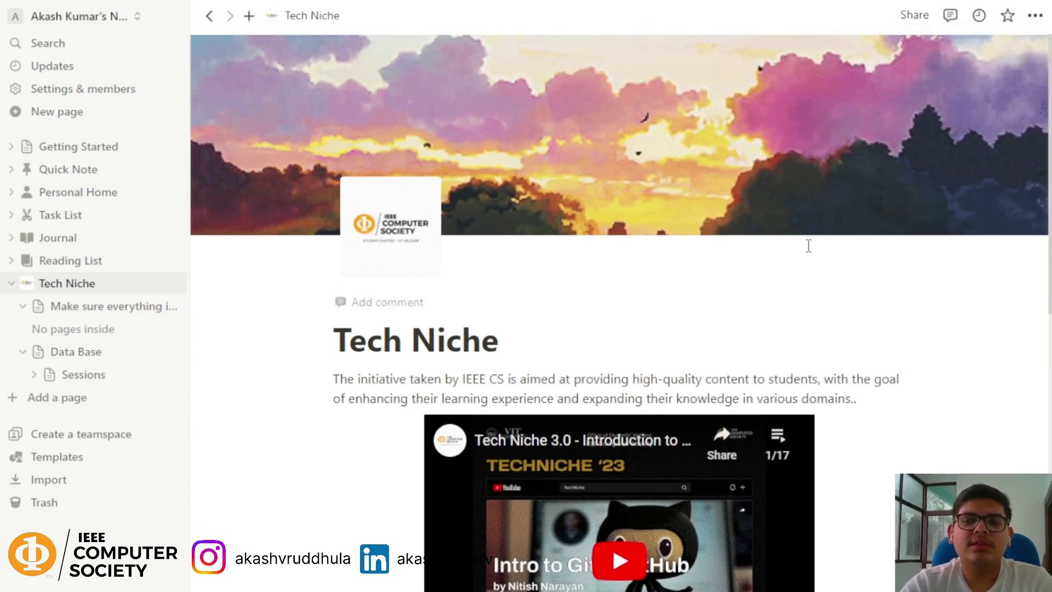
left_click(952, 19)
left_click(962, 23)
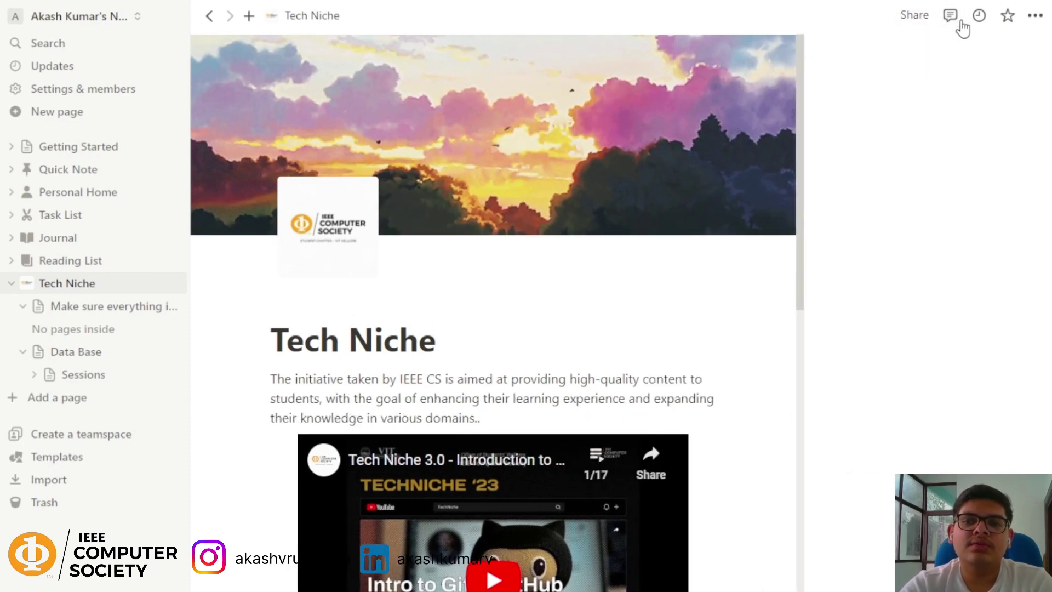
left_click(961, 23)
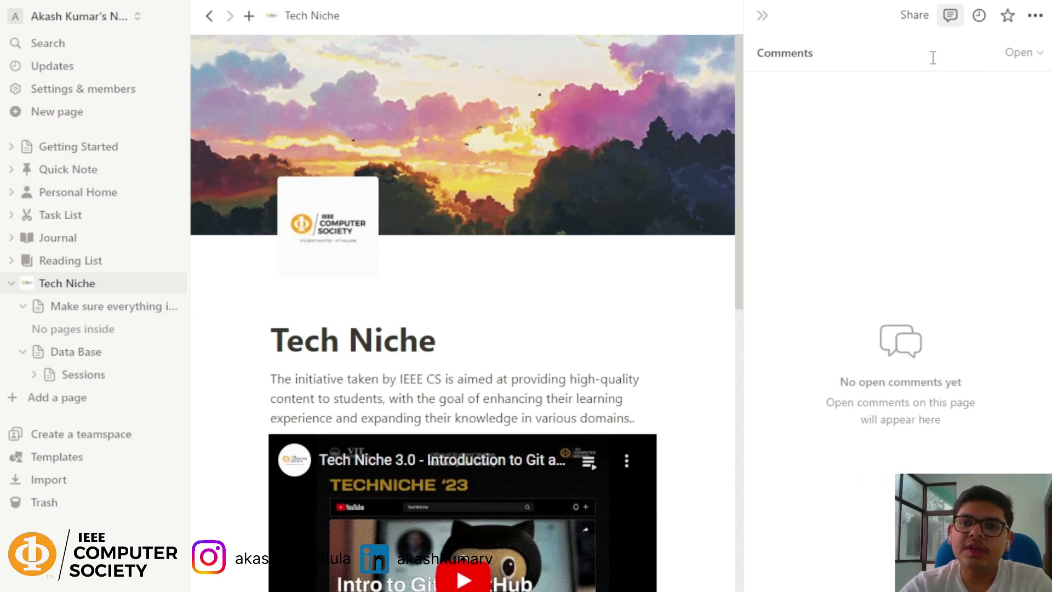
left_click(949, 20)
Step: Review the update history of the Tech Niche page, including its permission changes and content edits
left_click(978, 19)
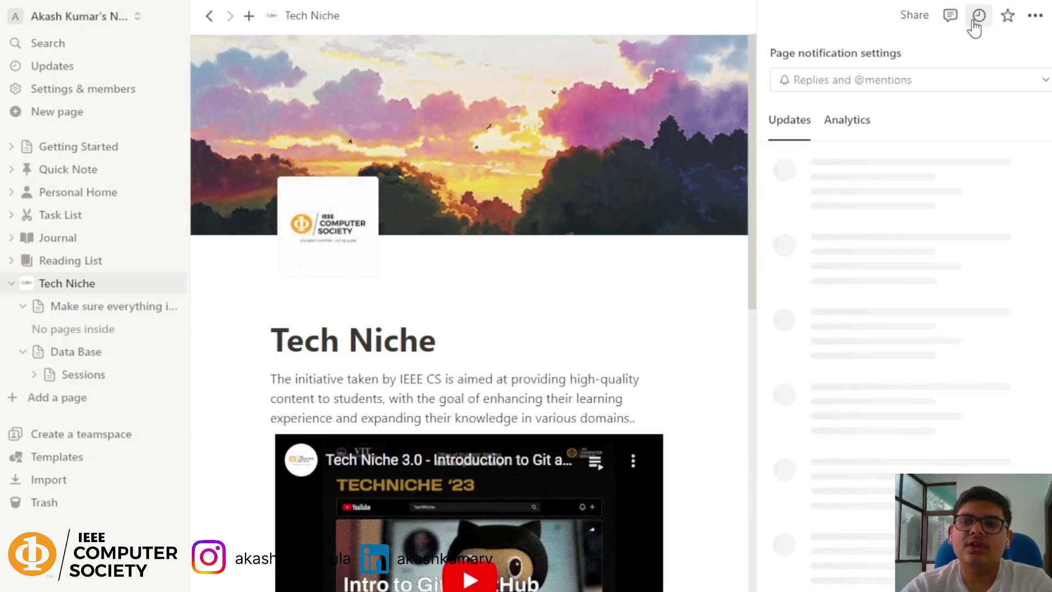
scroll(871, 206, "down", 2)
scroll(862, 211, "up", 2)
scroll(826, 186, "down", 2)
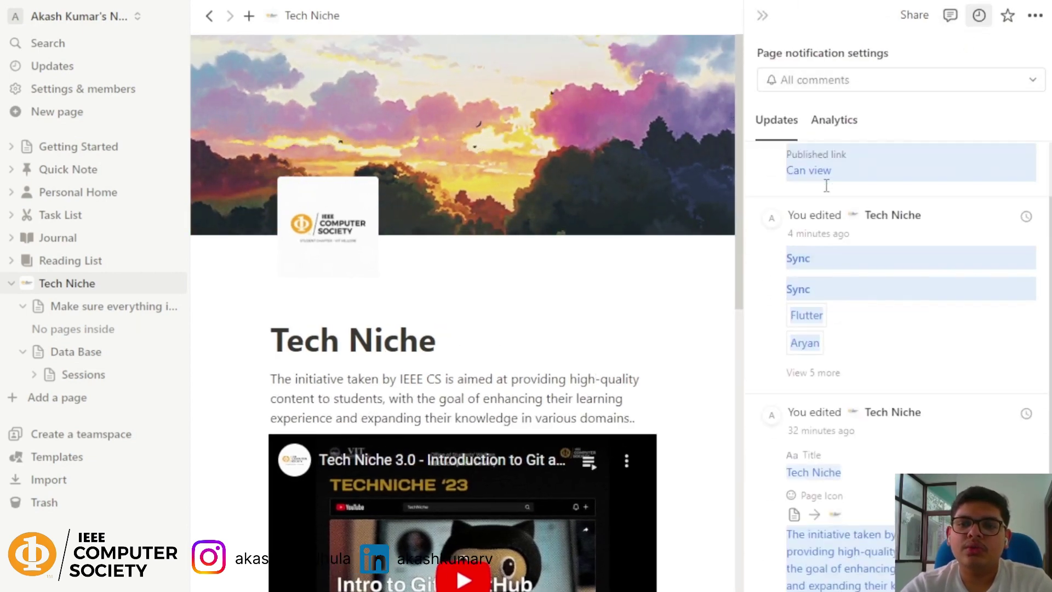
scroll(827, 194, "down", 2)
scroll(869, 353, "up", 2)
scroll(869, 352, "down", 2)
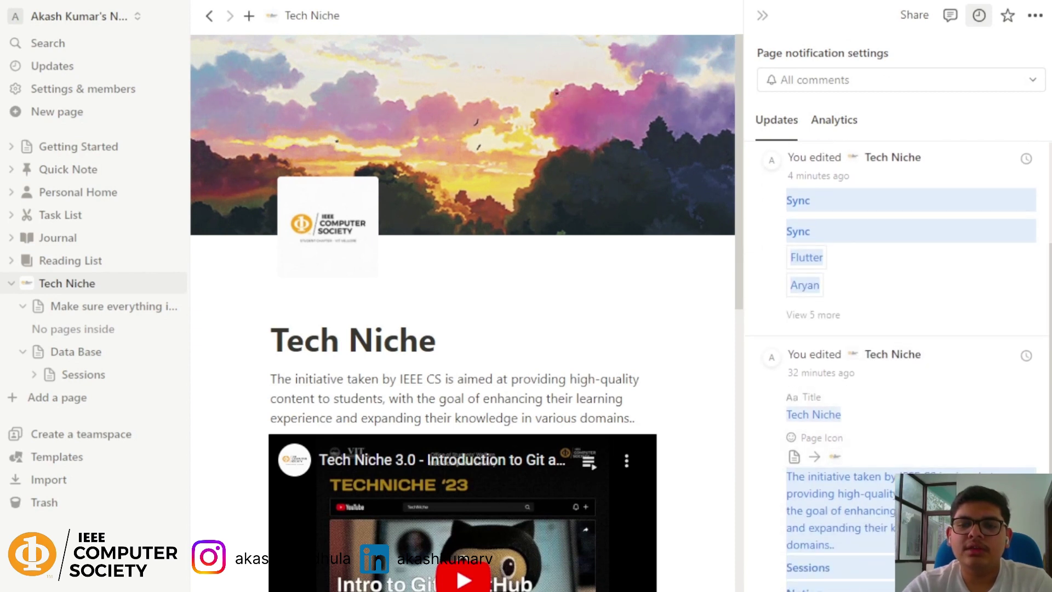
scroll(828, 307, "up", 3)
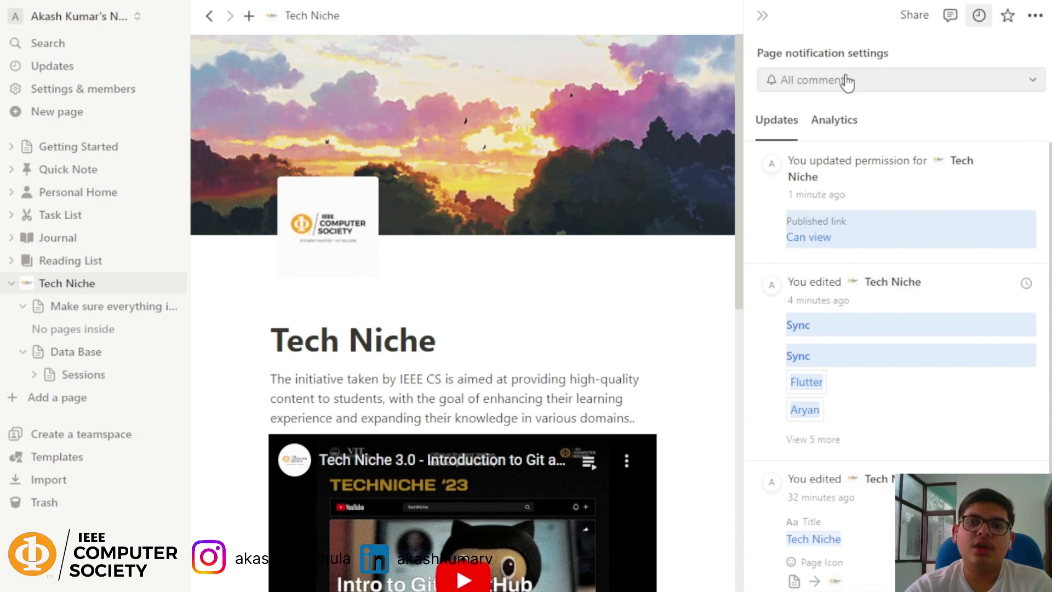
Step: Examine the view analytics of the Tech Niche page for the last 28 days
left_click(833, 119)
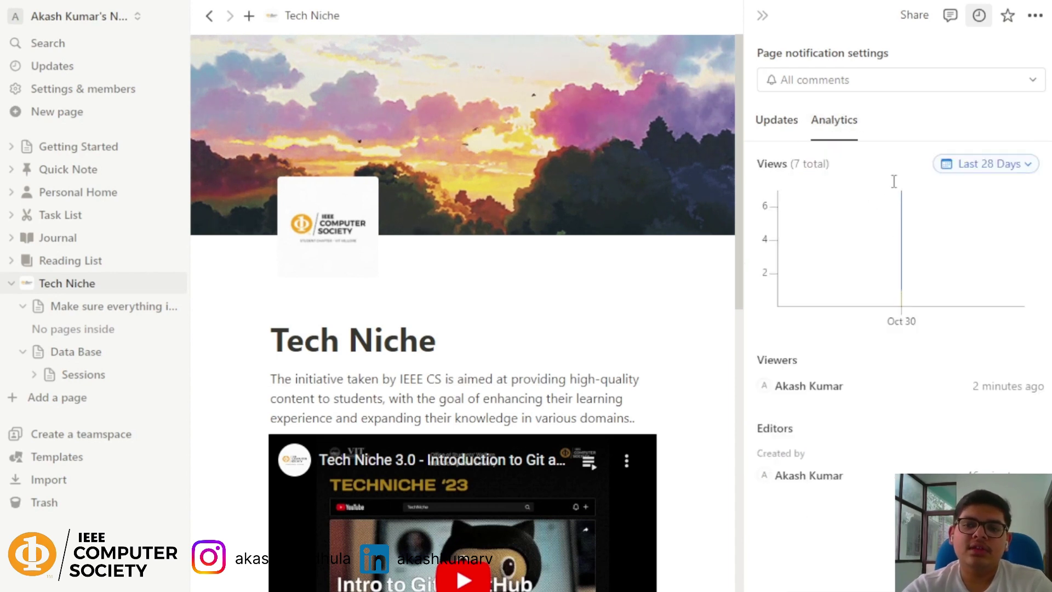
mouse_move(898, 195)
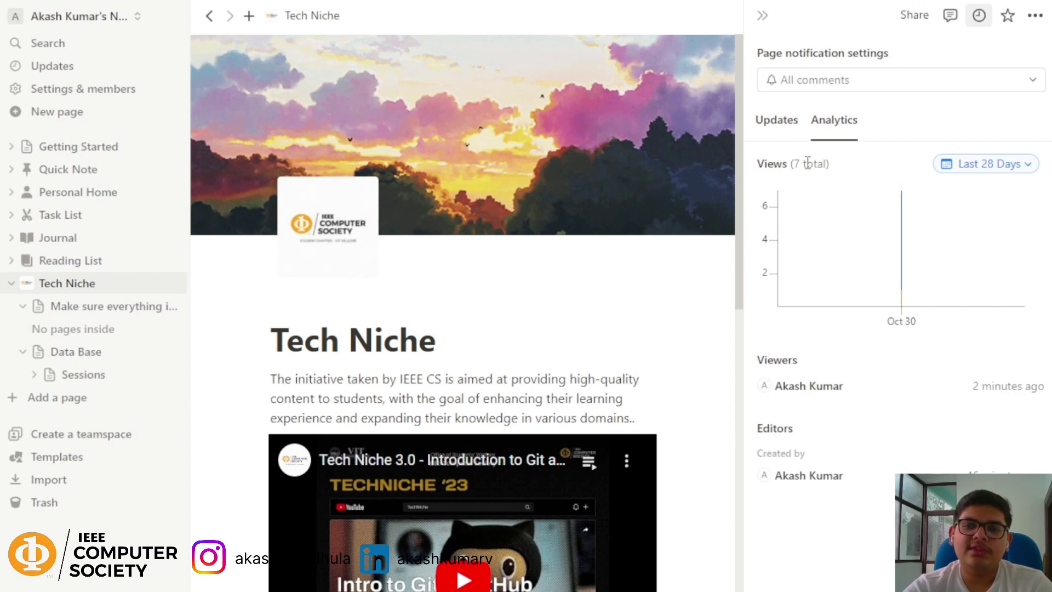
mouse_move(980, 235)
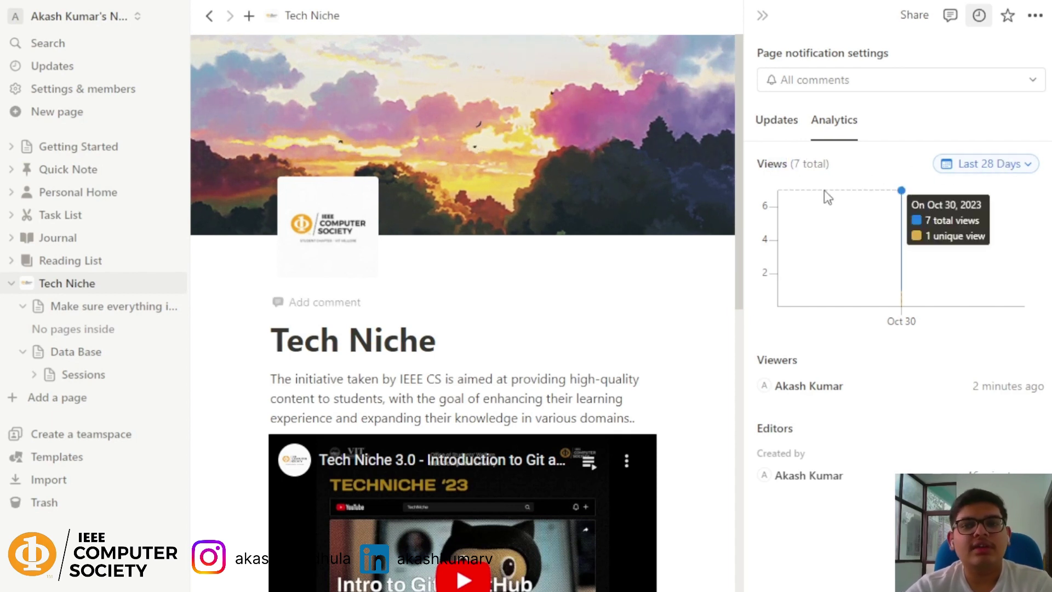
Step: Close the page analytics and add the Tech Niche page to the favorites
left_click(762, 17)
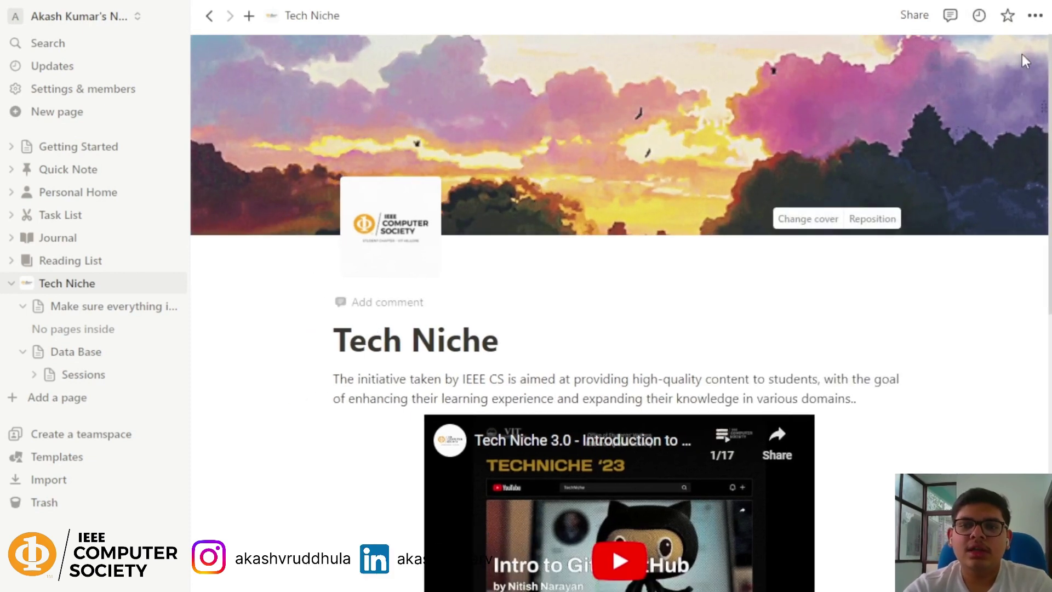
left_click(1006, 16)
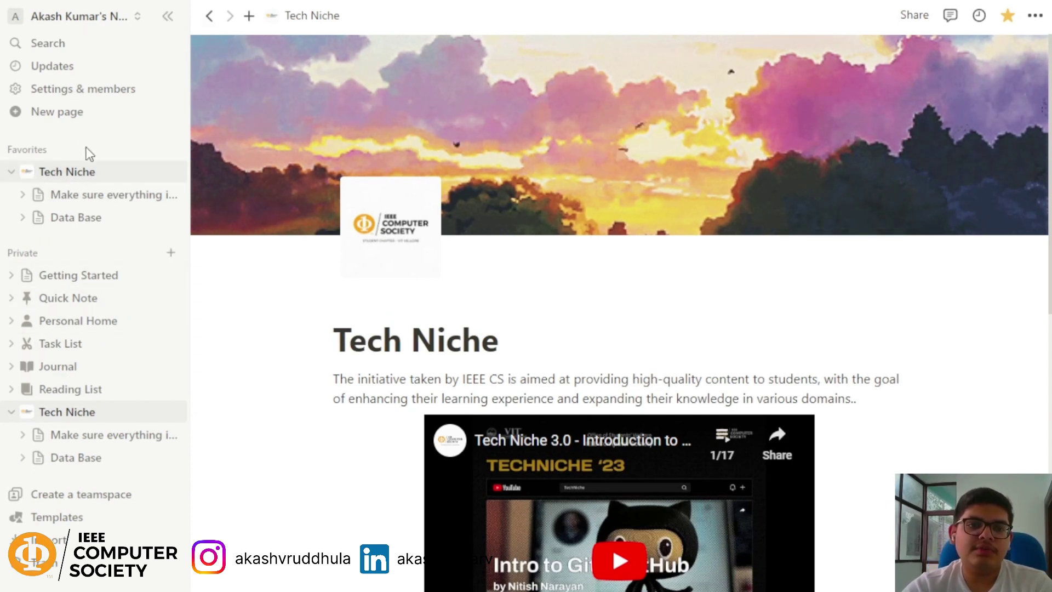
Step: Review the account profile and the workspace's members, guests and groups in the workspace settings
left_click(77, 96)
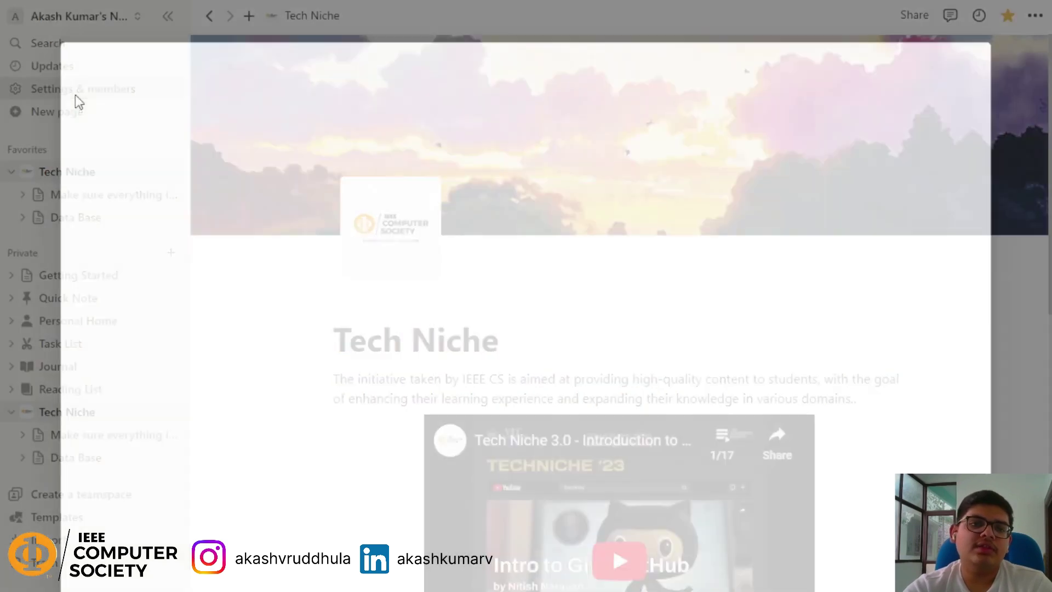
left_click(140, 118)
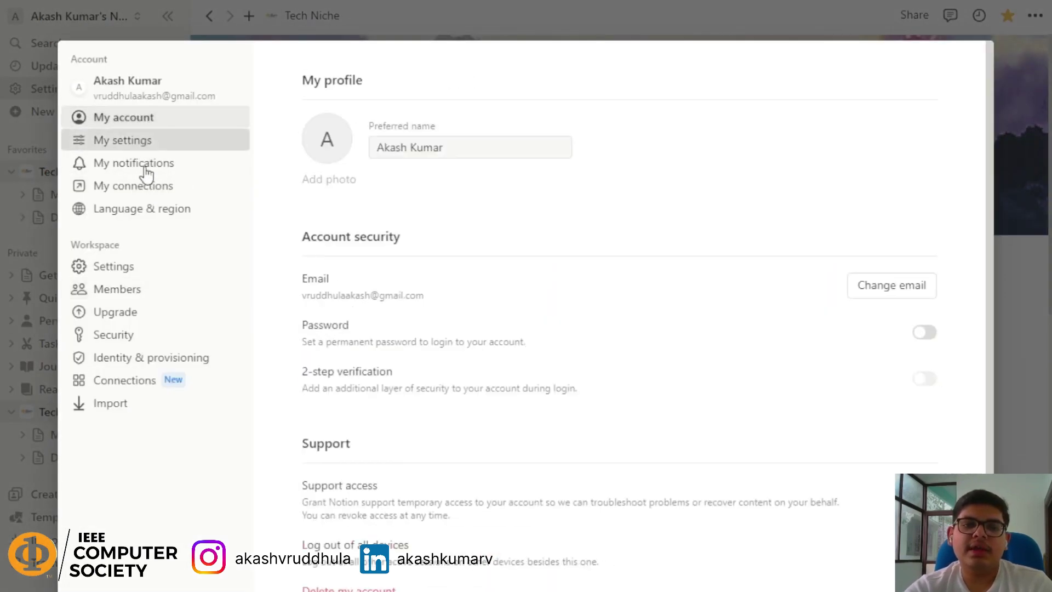
left_click(120, 289)
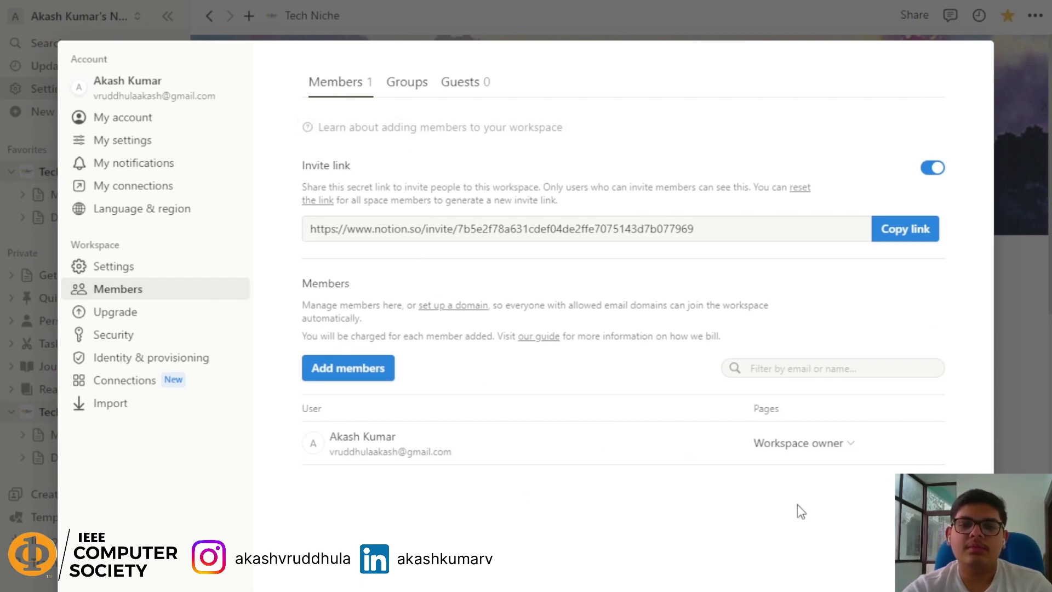
left_click(423, 87)
left_click(448, 82)
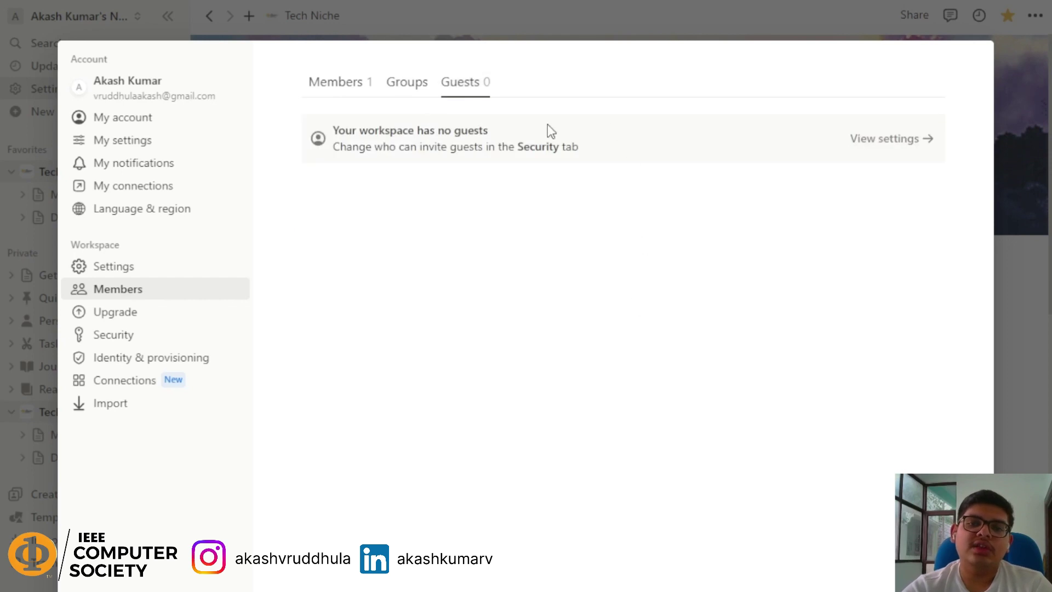
left_click(407, 82)
Step: View the Plus plan upgrade offer for creating groups, and close it without upgrading
left_click(334, 230)
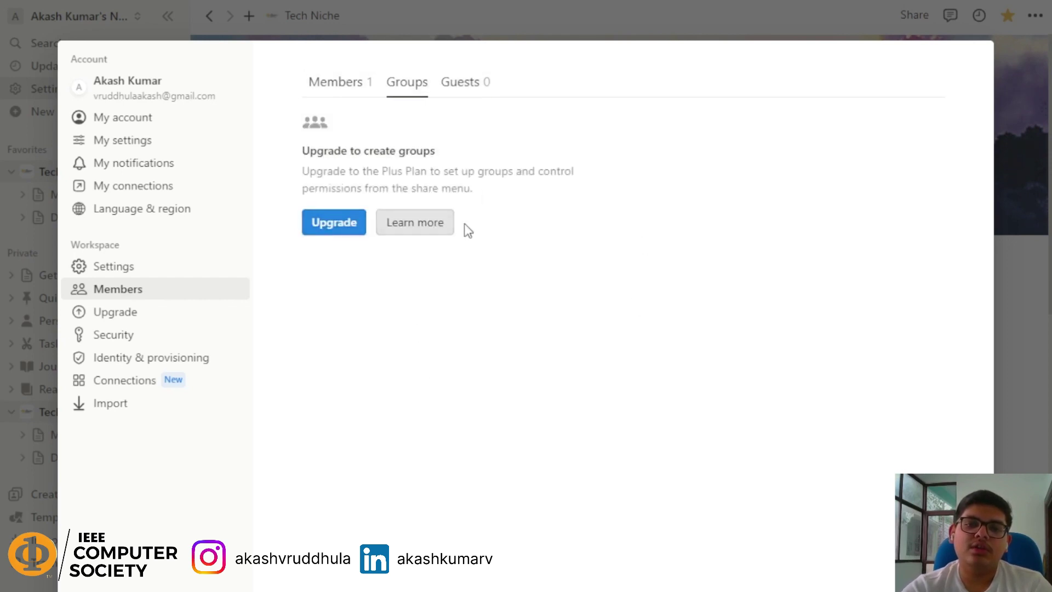
scroll(429, 335, "down", 3)
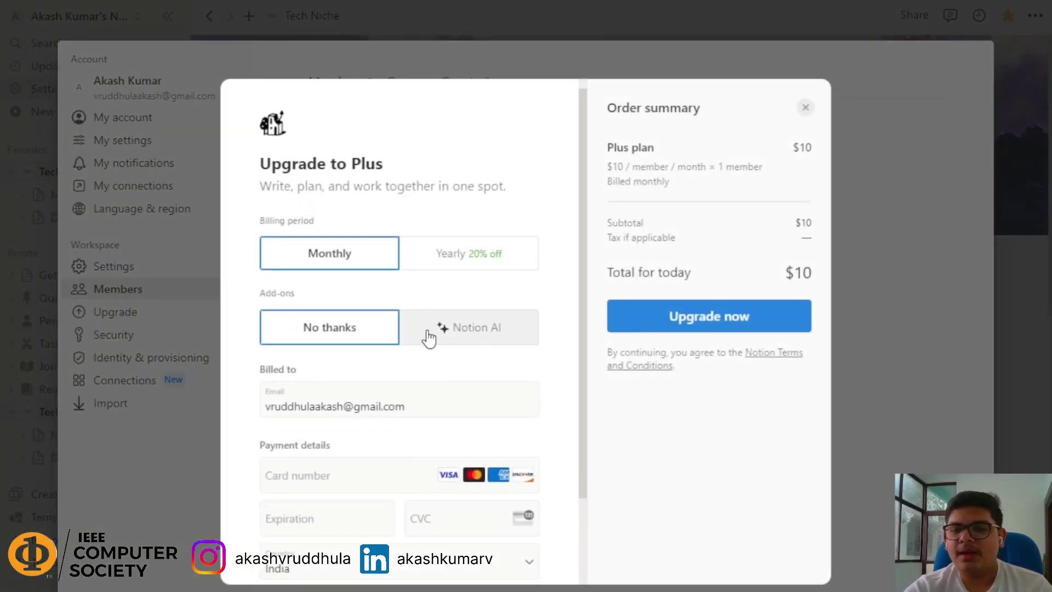
scroll(366, 405, "up", 2)
scroll(433, 323, "up", 1)
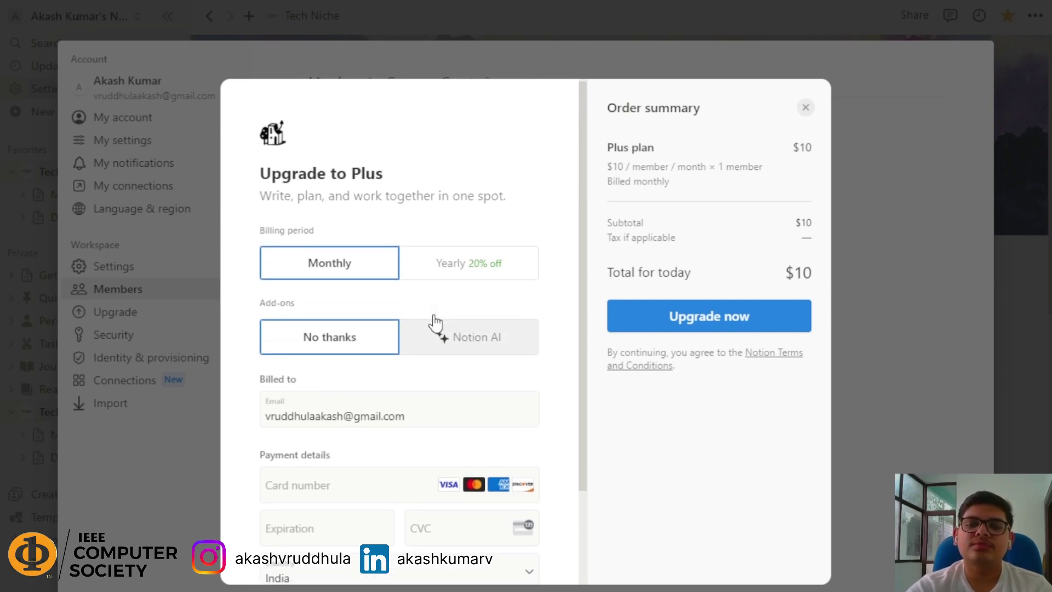
left_click(805, 107)
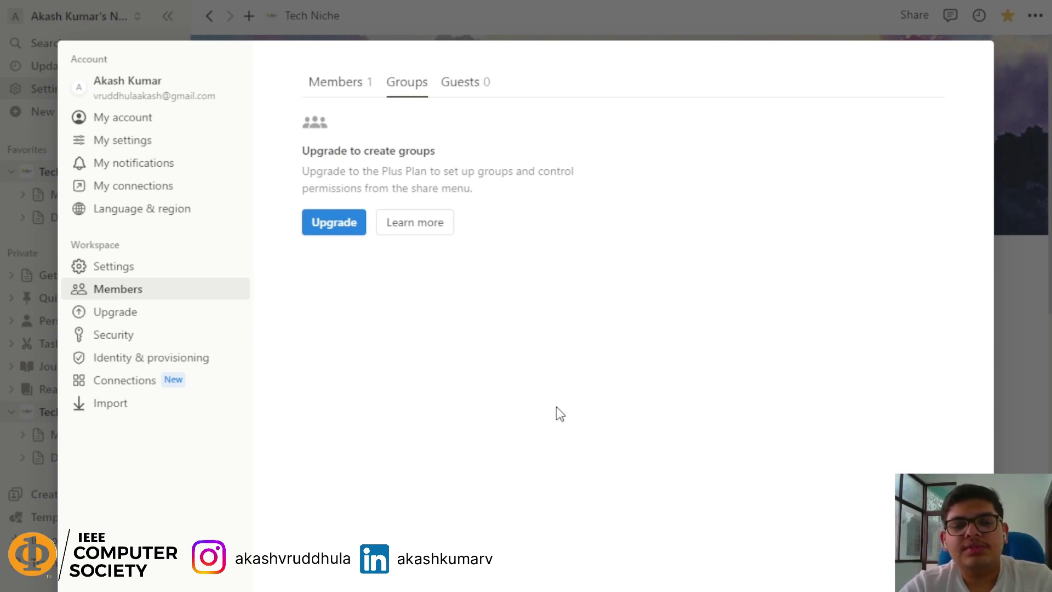
Step: Compare the Free, Plus, Business and Enterprise plans for the workspace
left_click(197, 317)
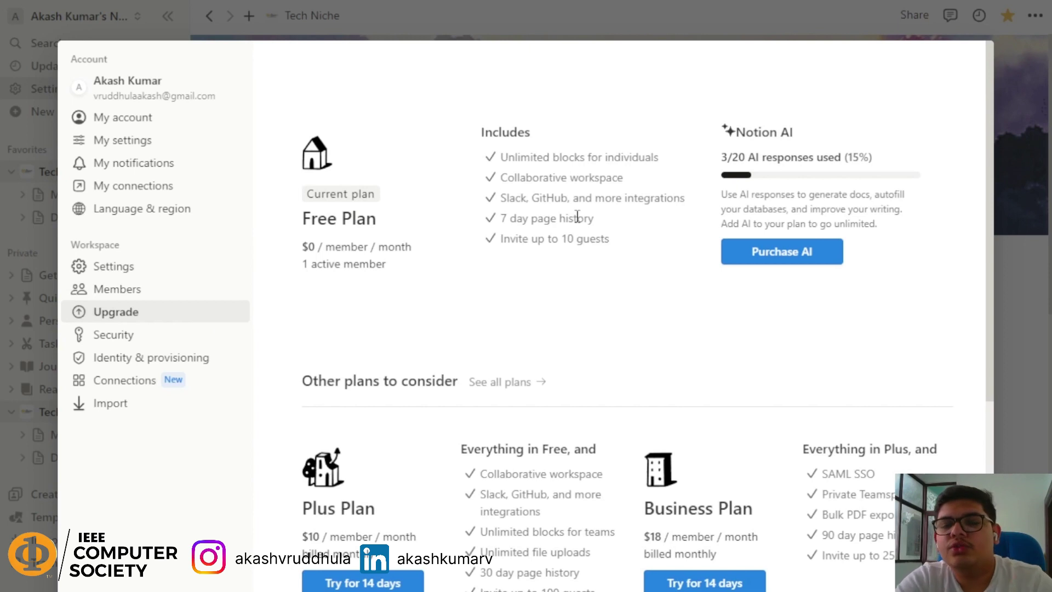
scroll(526, 206, "down", 3)
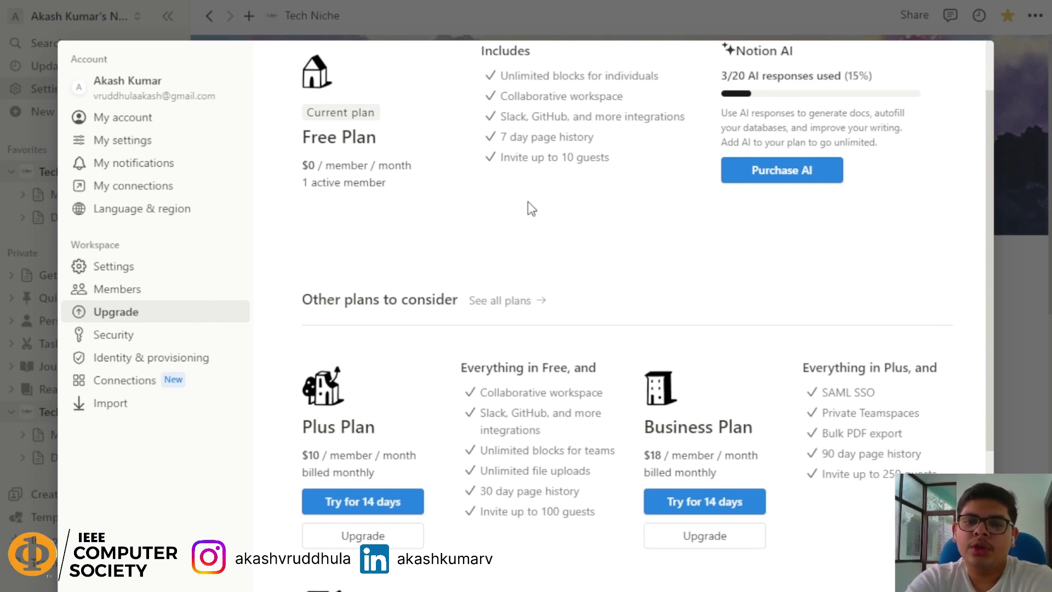
scroll(530, 451, "down", 3)
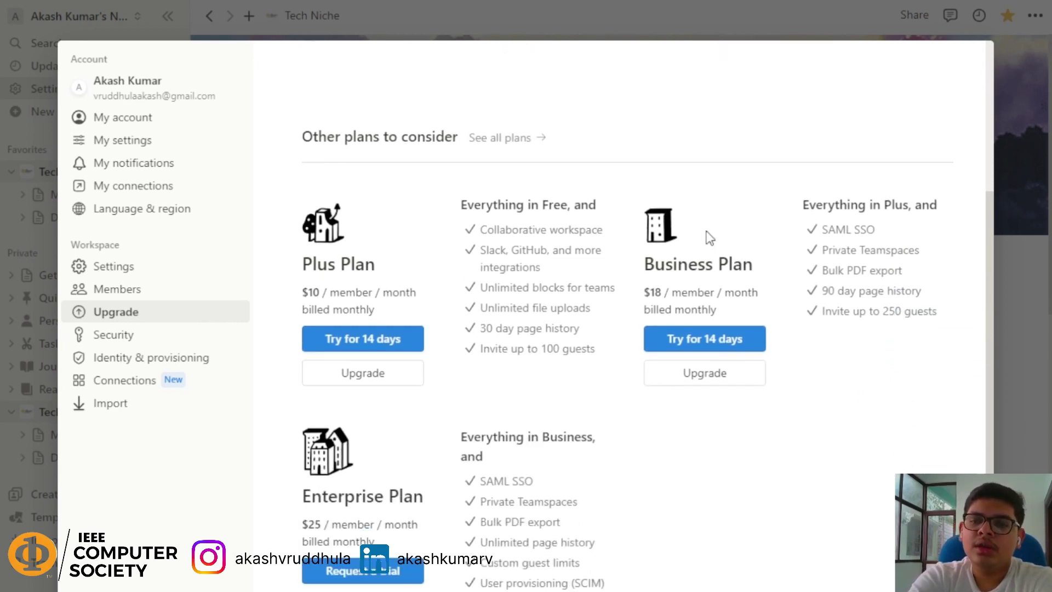
scroll(351, 422, "up", 3)
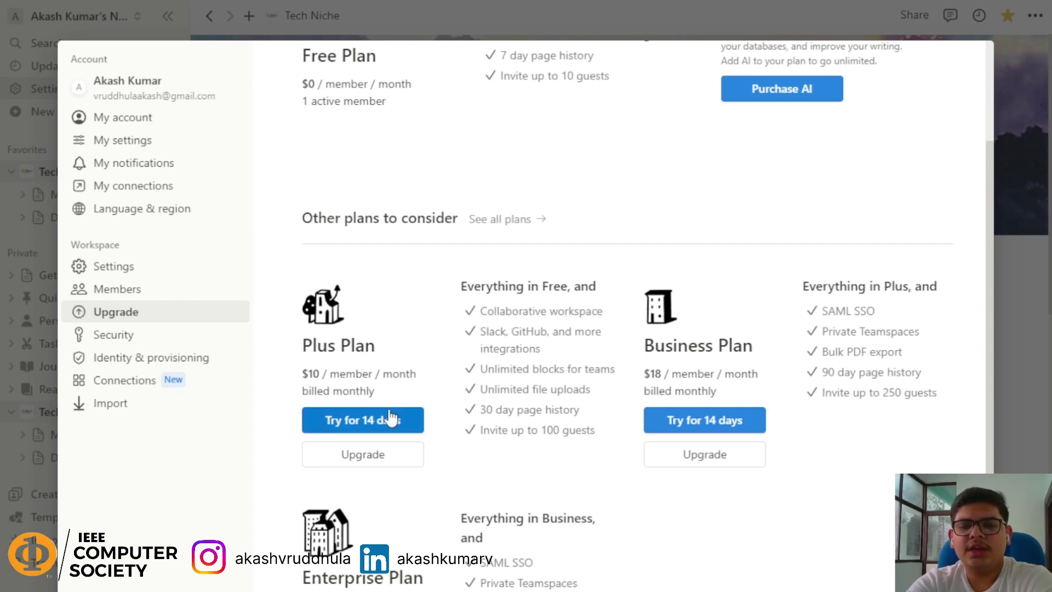
scroll(548, 416, "up", 3)
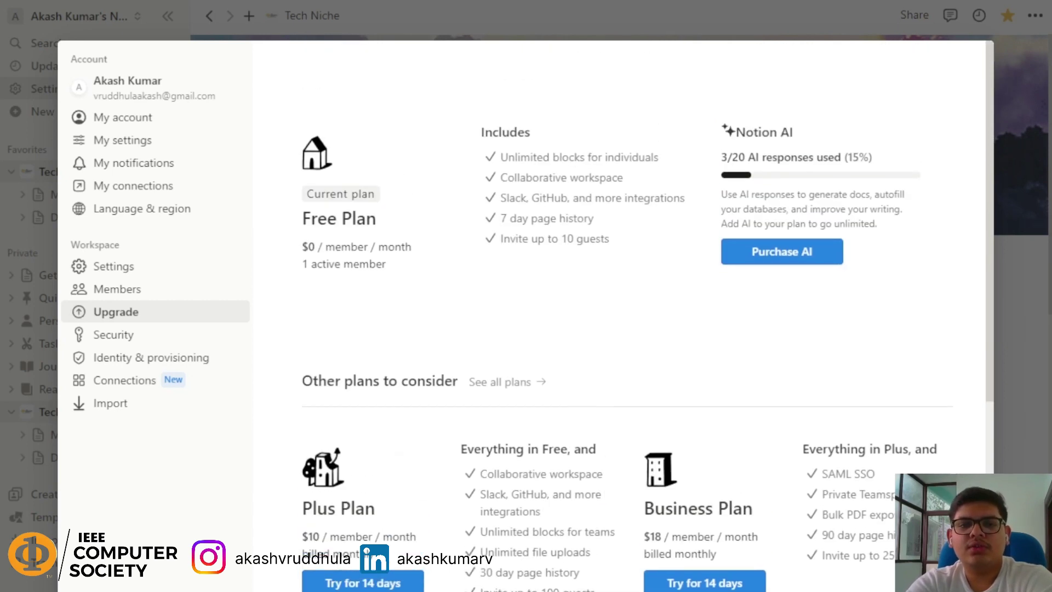
Step: Look through the workspace's security settings and data import sources, and close the settings
left_click(140, 341)
left_click(176, 407)
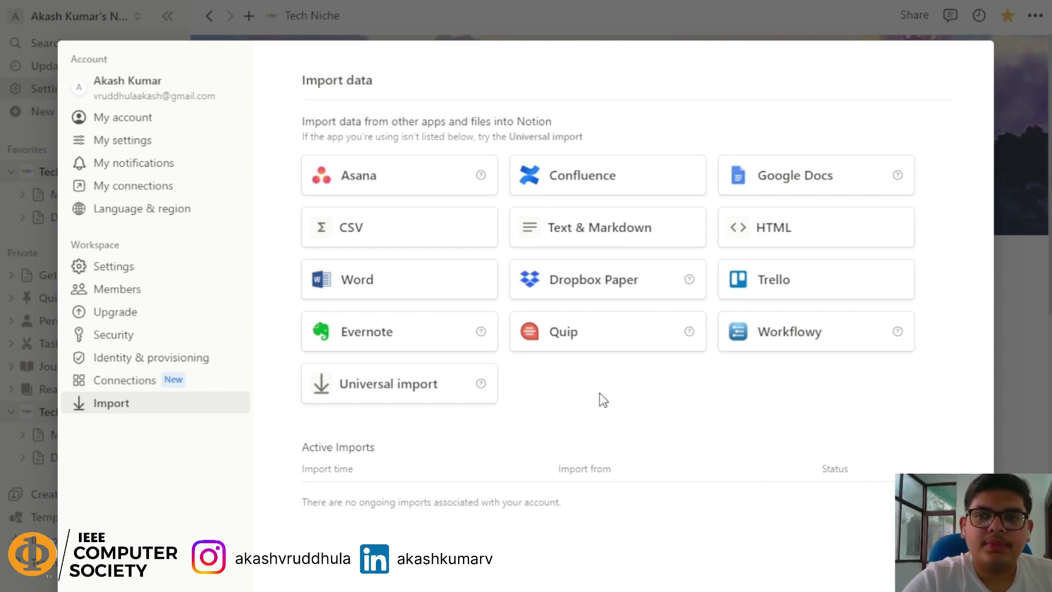
left_click(1024, 324)
scroll(899, 303, "down", 5)
scroll(432, 232, "down", 1)
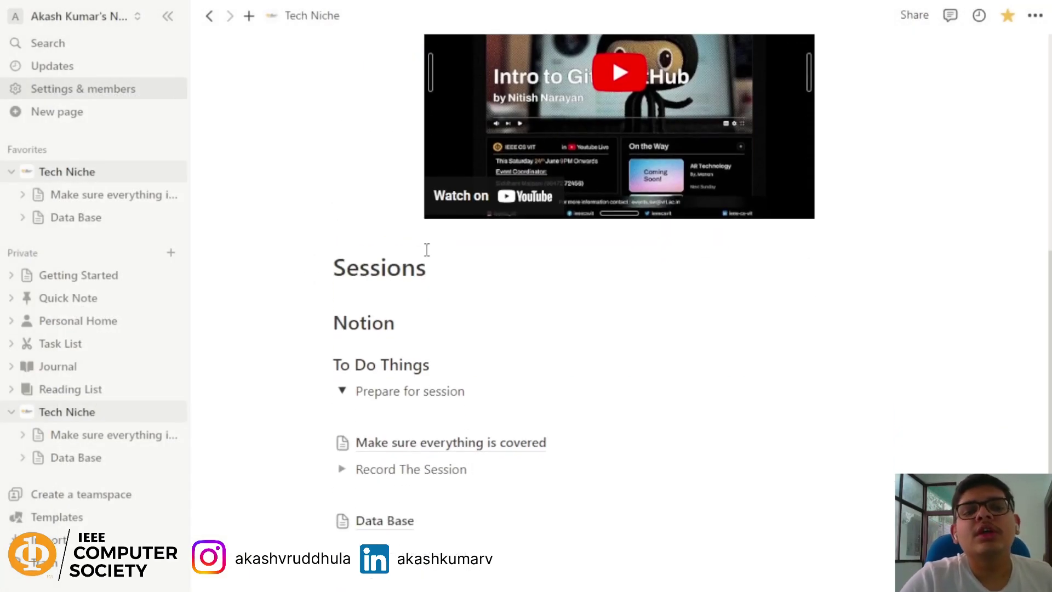
scroll(426, 249, "up", 6)
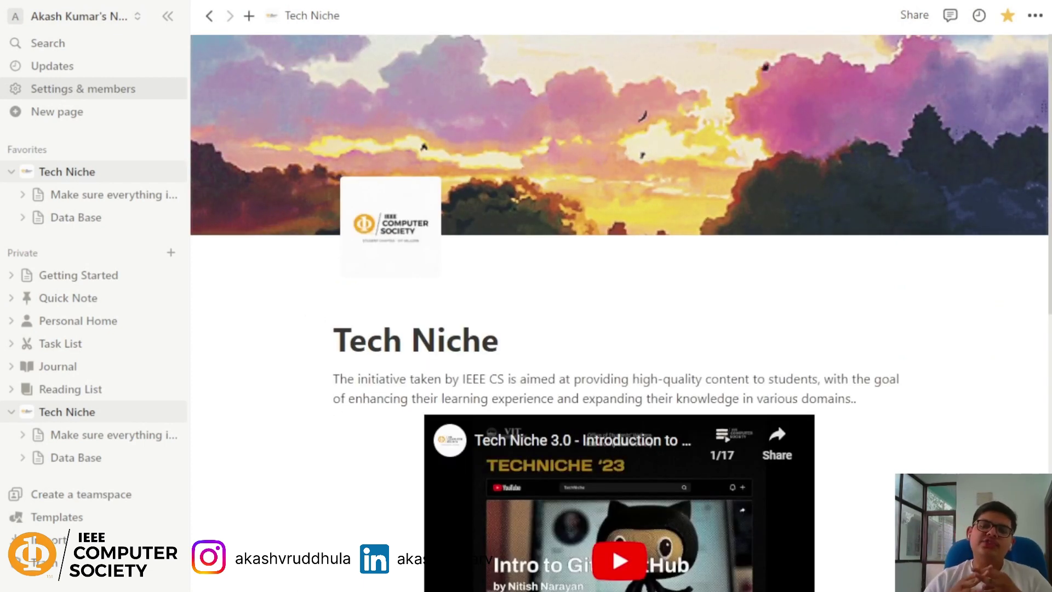